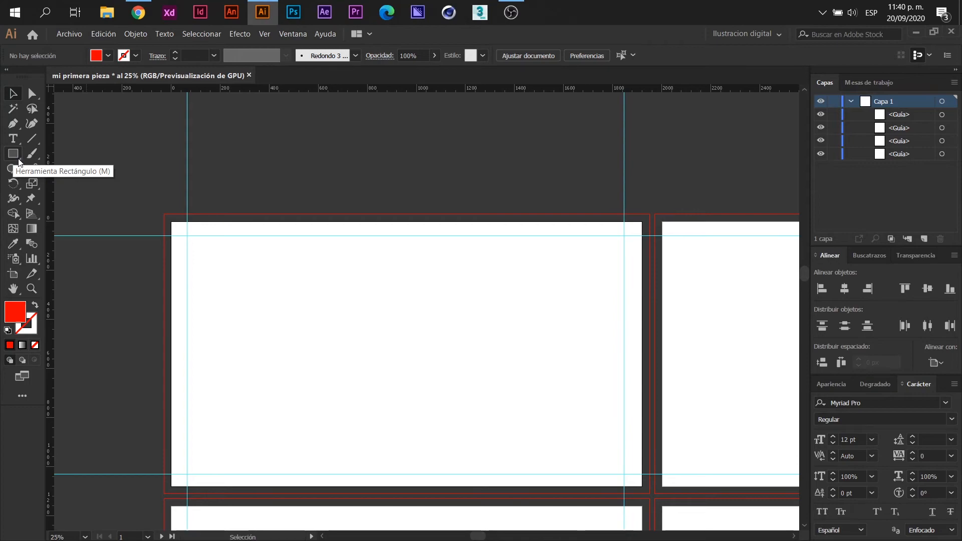
Detach the shape tools as a floating toolbar and place it above the first artboard.
click(18, 159)
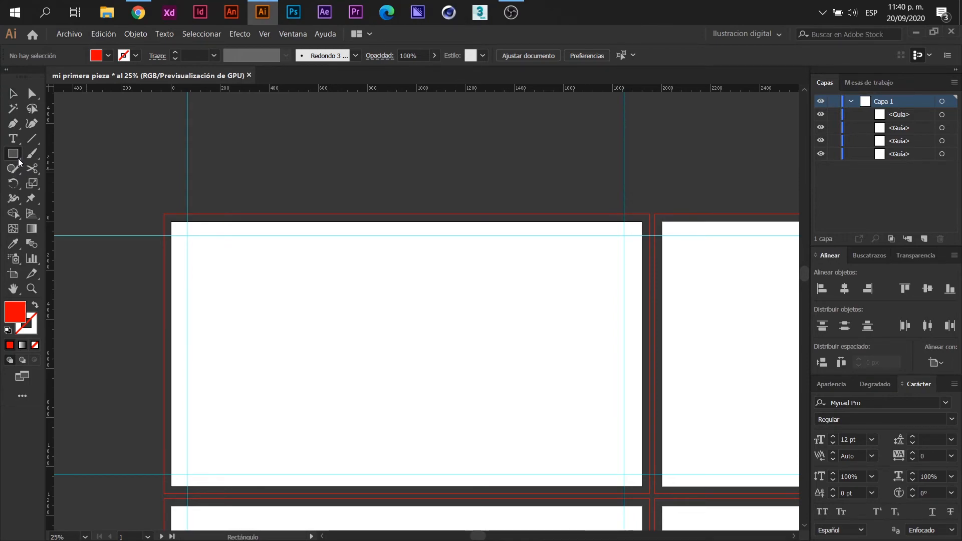
click(18, 159)
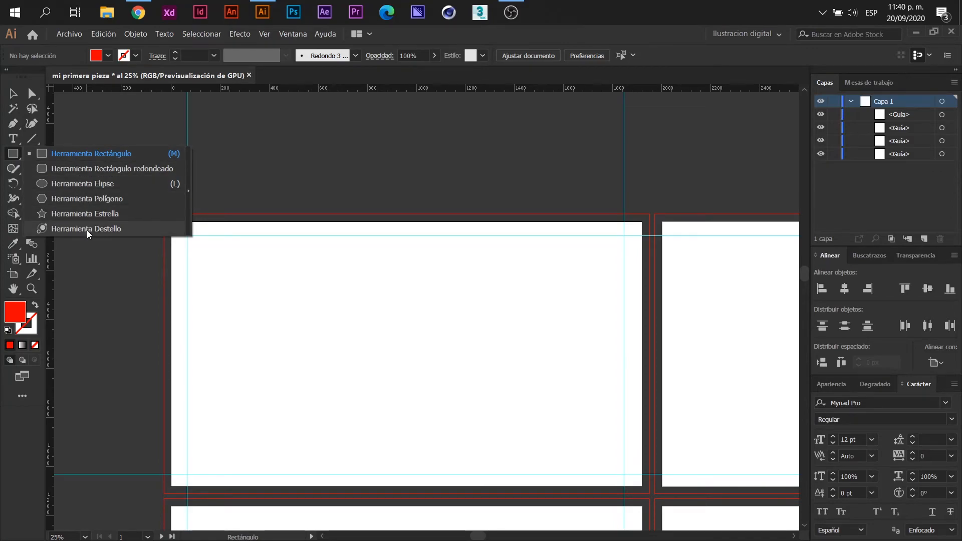
click(189, 189)
drag(89, 164, 400, 151)
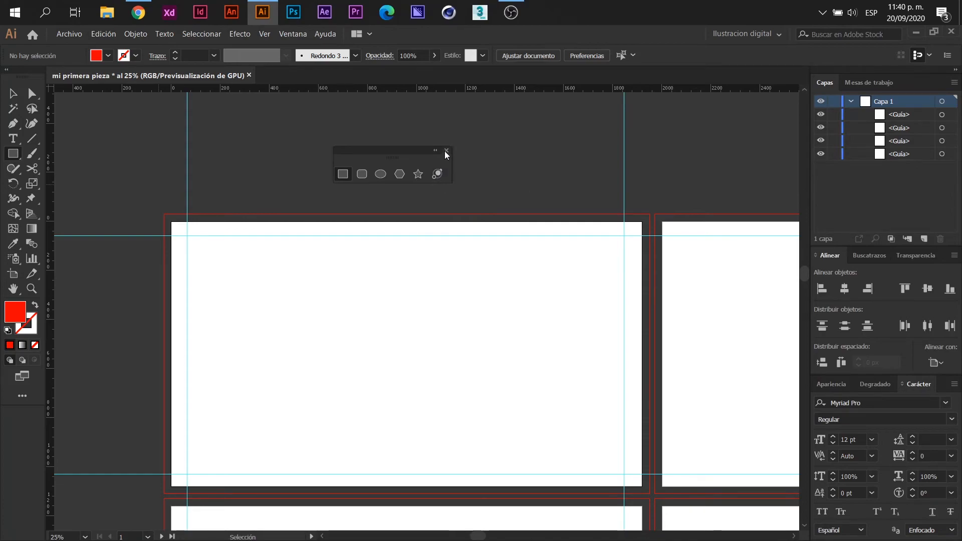
Draw a freehand upright rectangle in the upper-left part of the first artboard and delete it.
click(343, 174)
drag(246, 259, 295, 333)
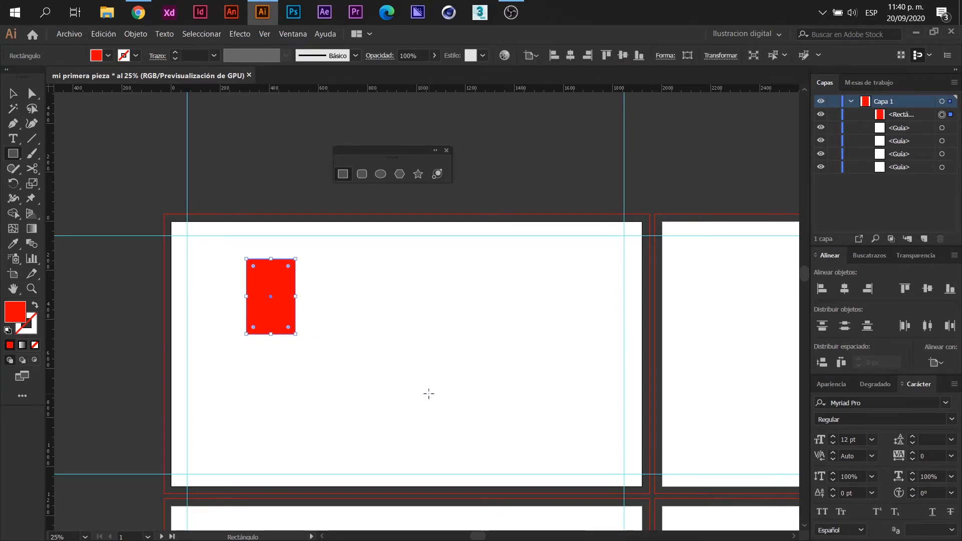
key(z)
key(Delete)
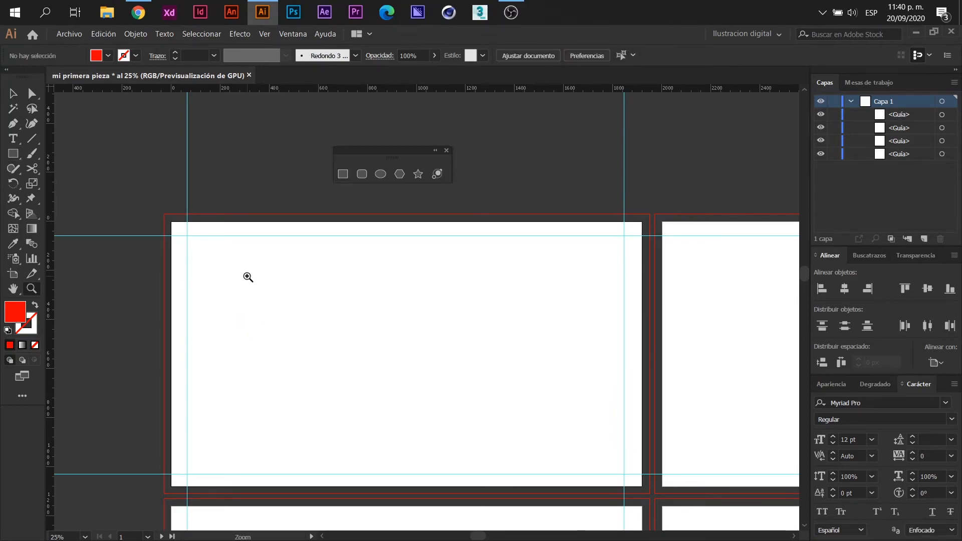
Draw a rectangle constrained to a perfect square on the first artboard and delete it.
click(342, 174)
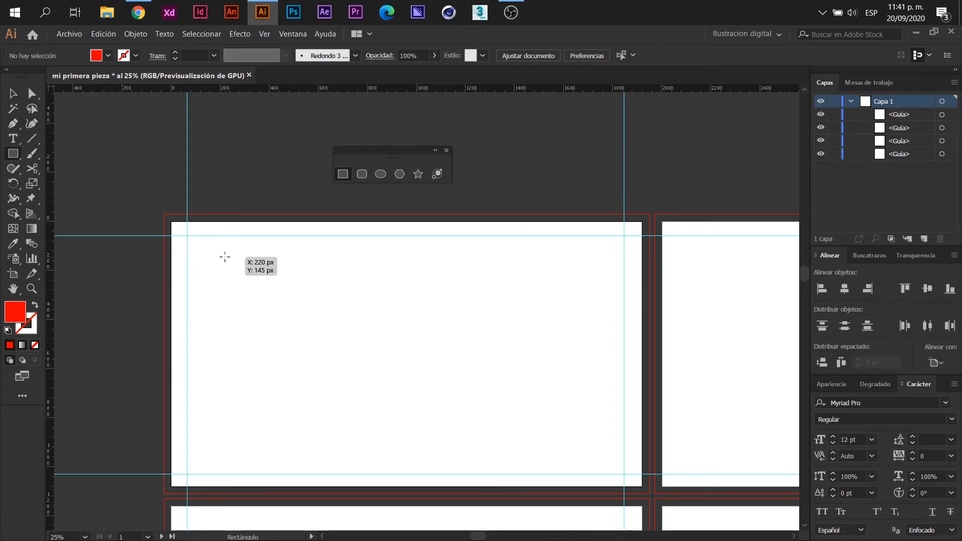
drag(225, 257, 279, 337)
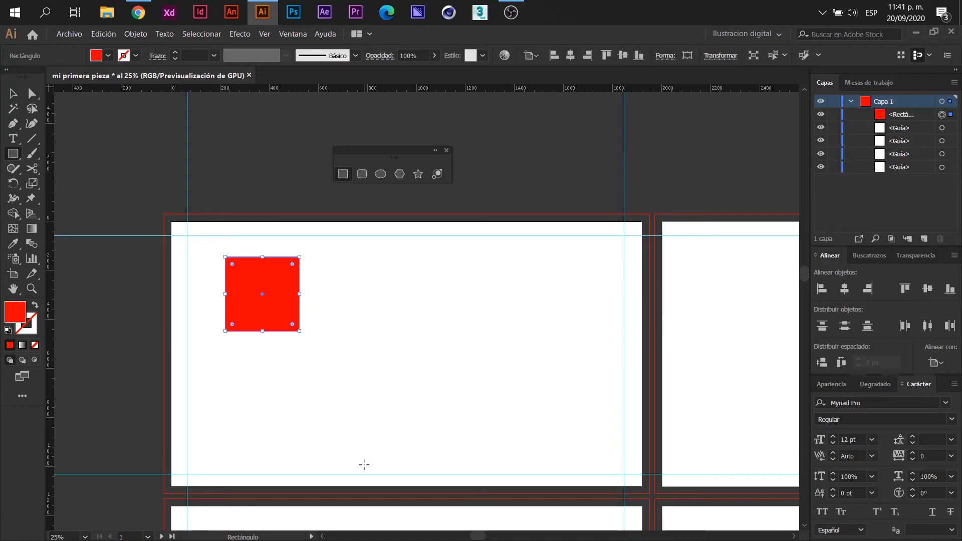
key(Delete)
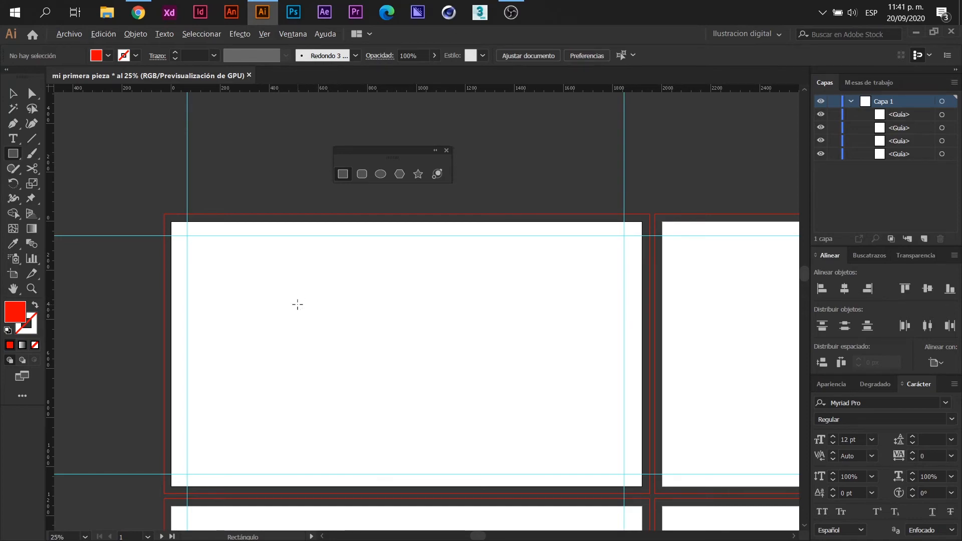
Draw a square and a narrow upright rectangle outward from their centres, deleting each one.
mouse_move(297, 305)
mouse_down()
mouse_move(344, 357)
mouse_move(322, 329)
mouse_move(330, 335)
mouse_up()
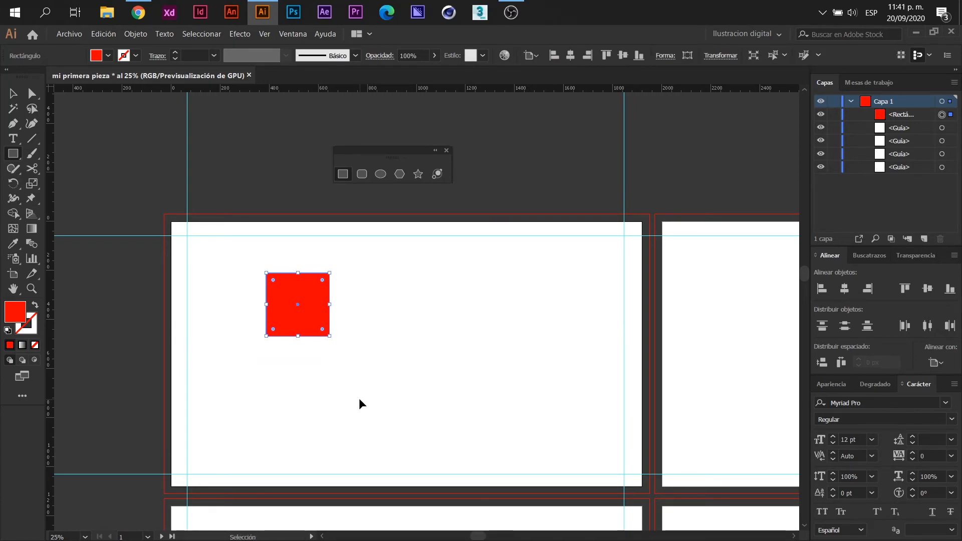
key(Delete)
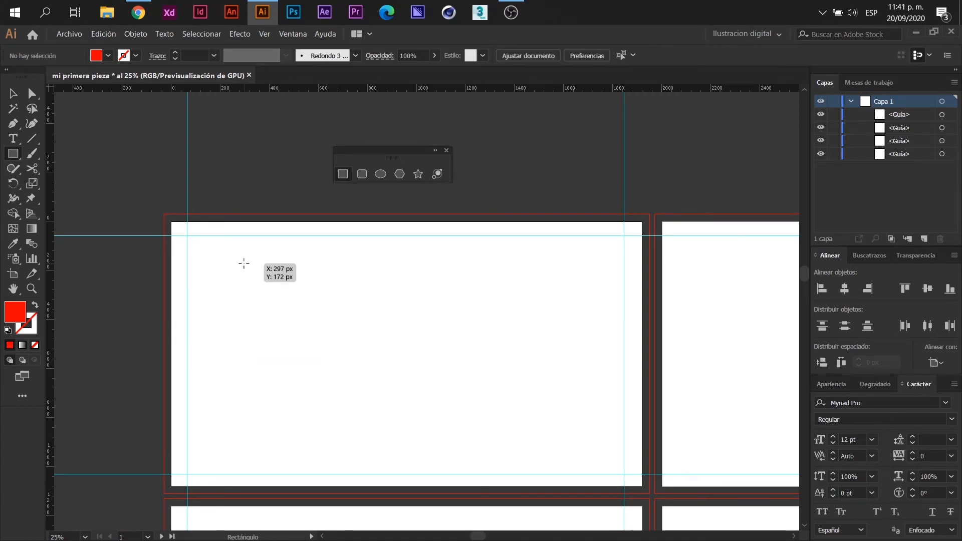
mouse_move(244, 264)
mouse_down()
mouse_move(282, 301)
mouse_move(265, 271)
mouse_move(272, 283)
mouse_move(258, 312)
mouse_move(253, 287)
mouse_move(294, 278)
mouse_move(255, 294)
mouse_move(289, 294)
mouse_move(270, 272)
mouse_move(257, 286)
mouse_move(294, 285)
mouse_move(269, 273)
mouse_move(257, 290)
mouse_up()
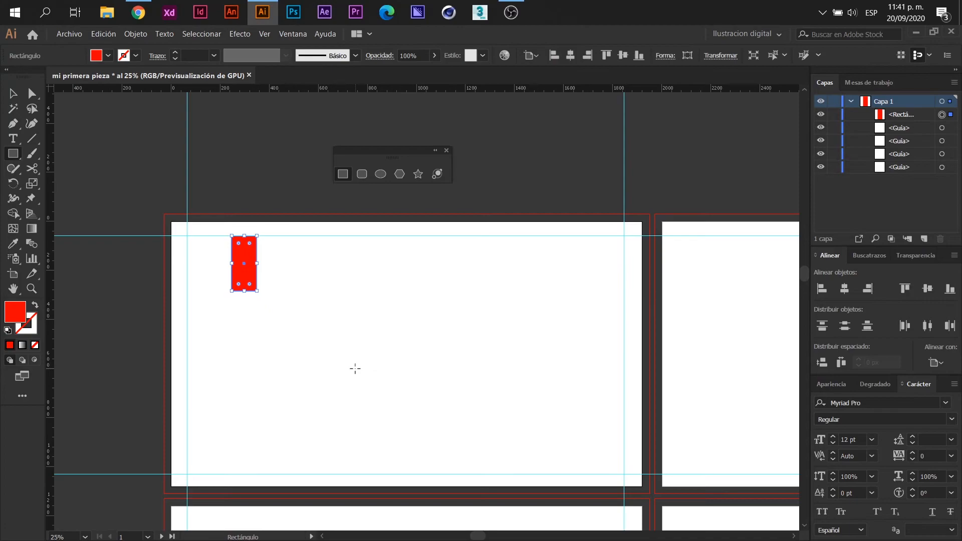
key(Delete)
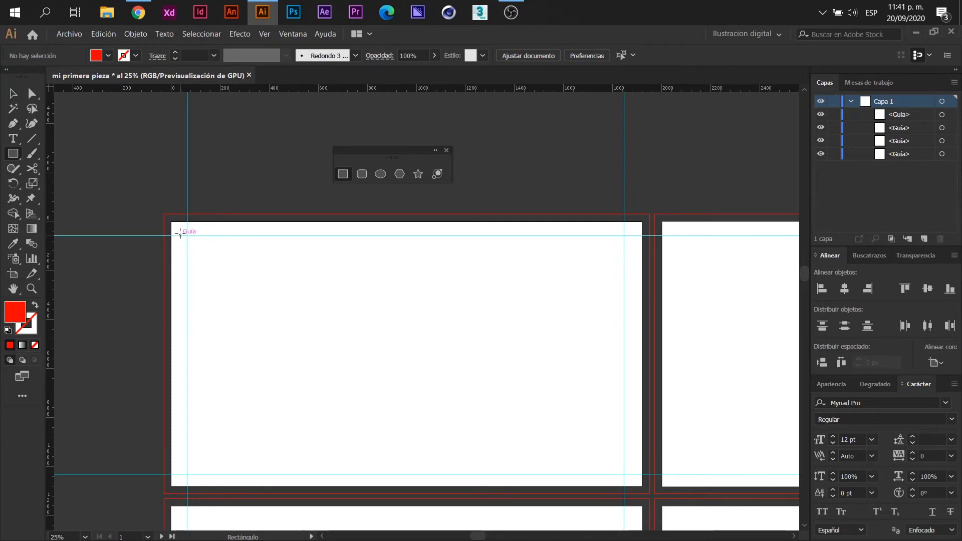
Create a rectangle with an exact width and height of 400 px on the first artboard, and delete it.
click(251, 268)
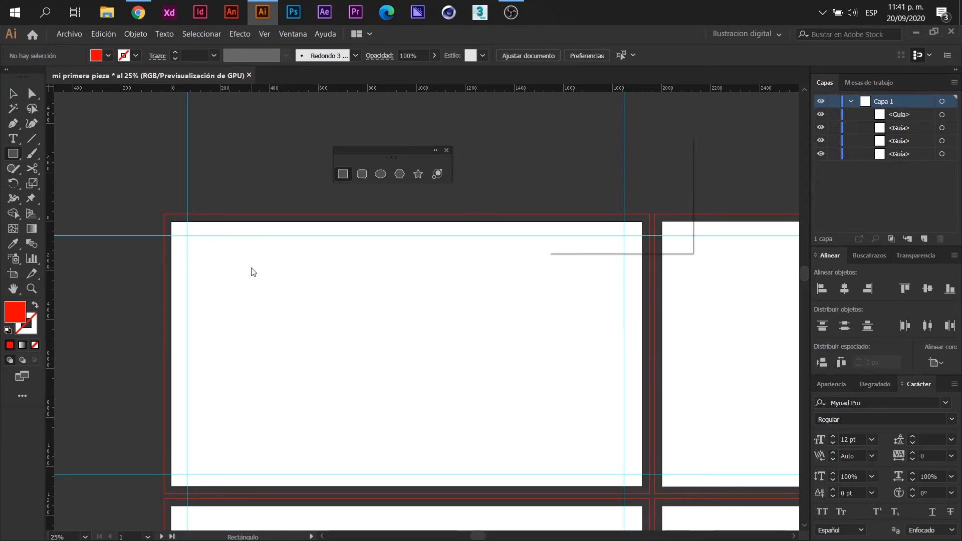
drag(581, 146, 527, 244)
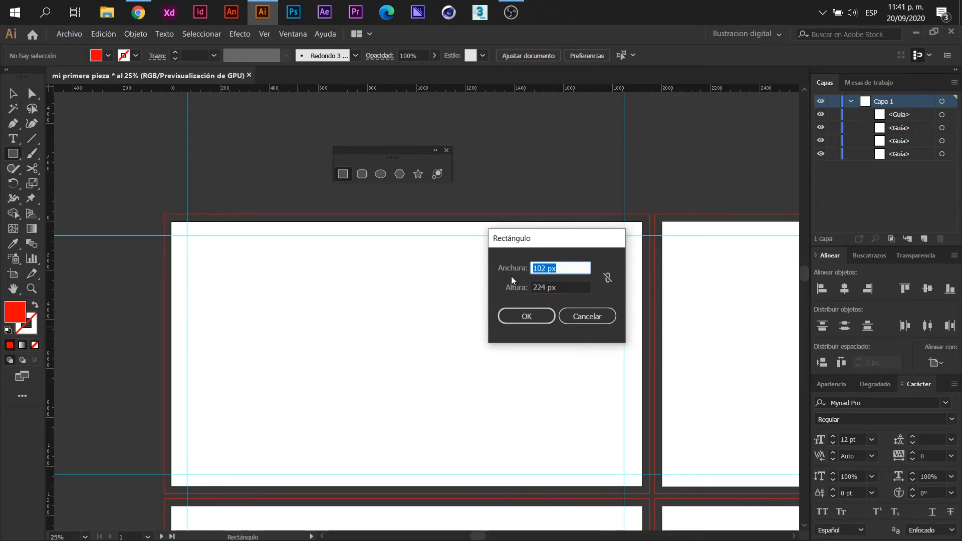
text(400)
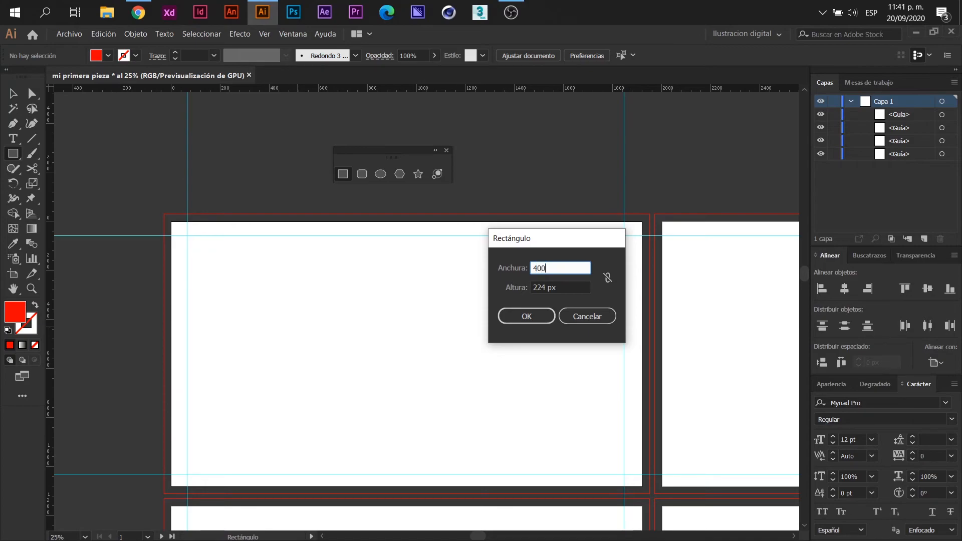
key(Tab)
text(40)
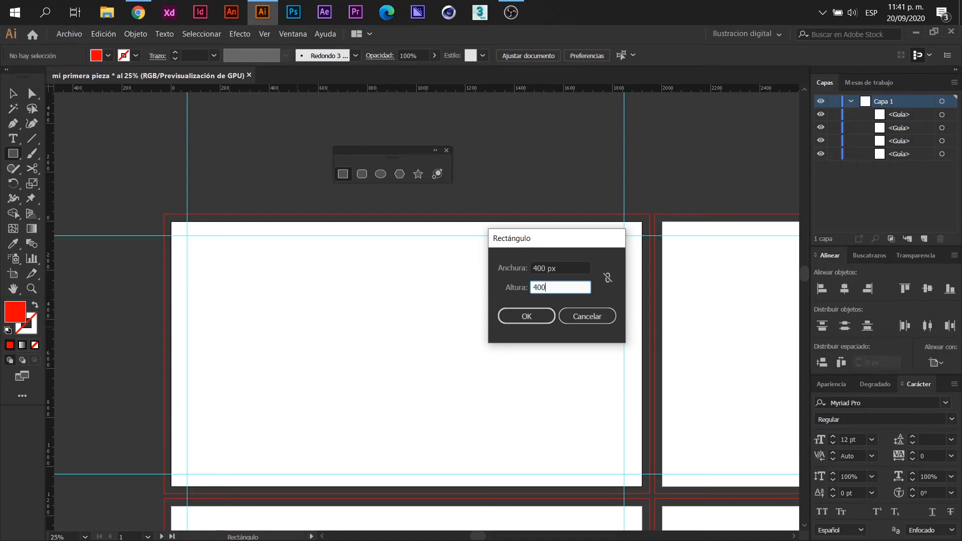
click(538, 316)
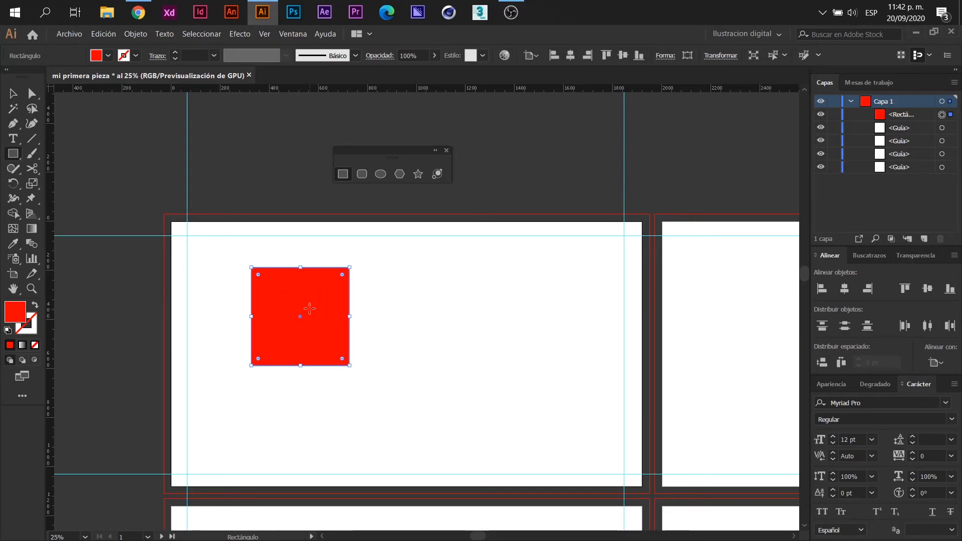
key(Delete)
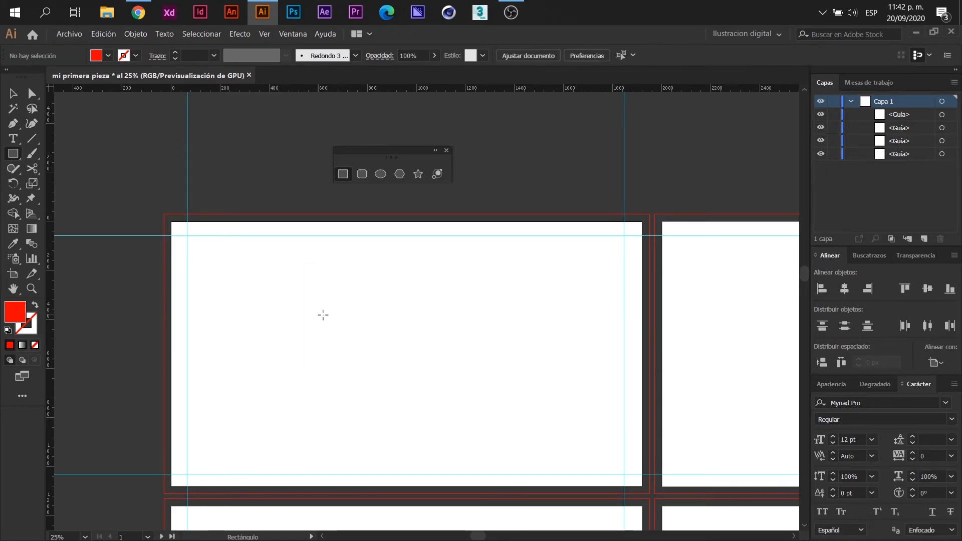
Draw a large red square about 740 px wide on the left half of the first artboard.
drag(221, 258, 404, 438)
click(12, 98)
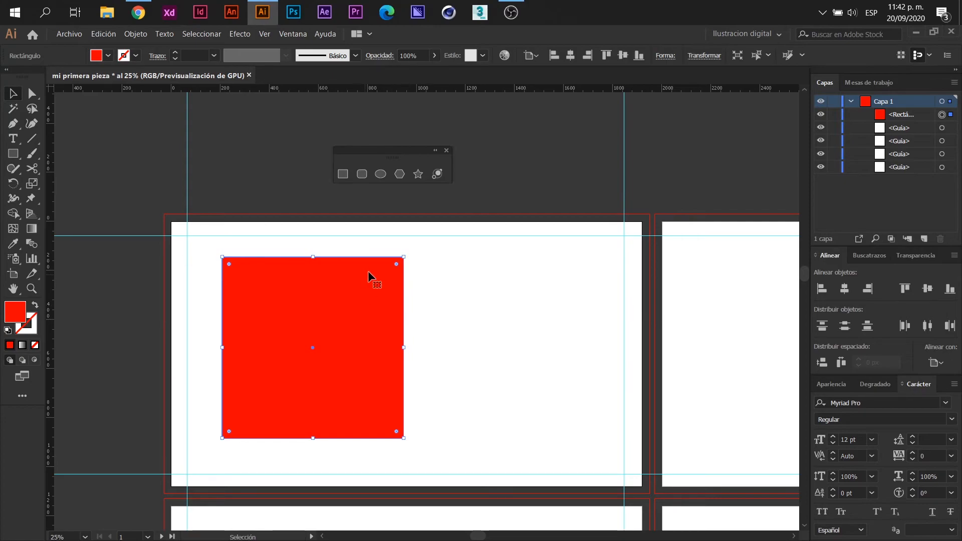
Round all four corners of the red square together until it becomes a full circle.
scroll(370, 275, up, 3)
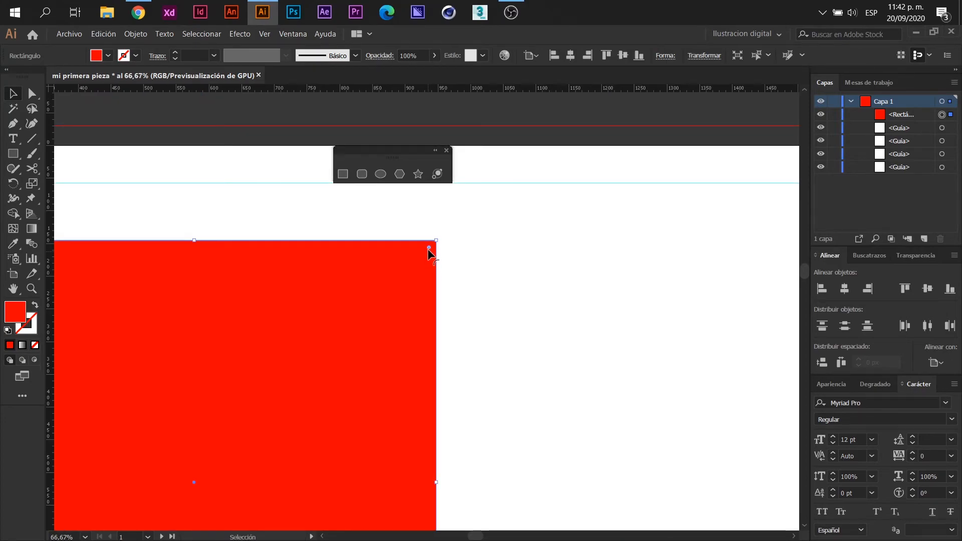
scroll(428, 248, down, 2)
scroll(411, 281, left, 2)
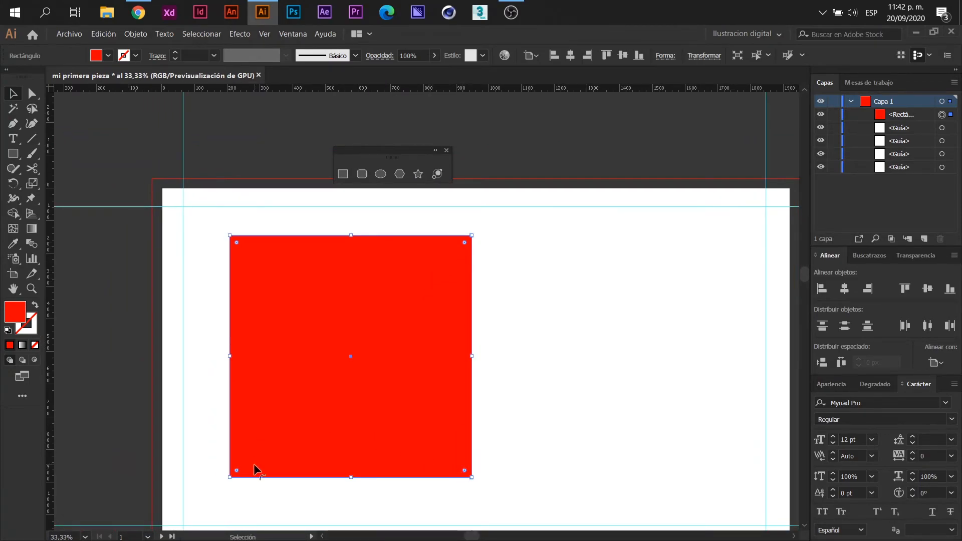
drag(237, 472, 295, 444)
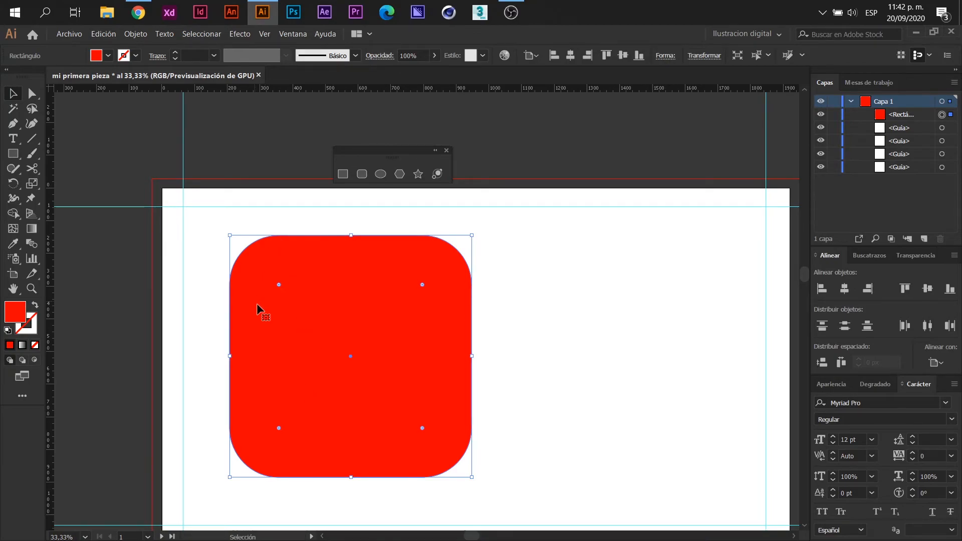
drag(279, 283, 366, 431)
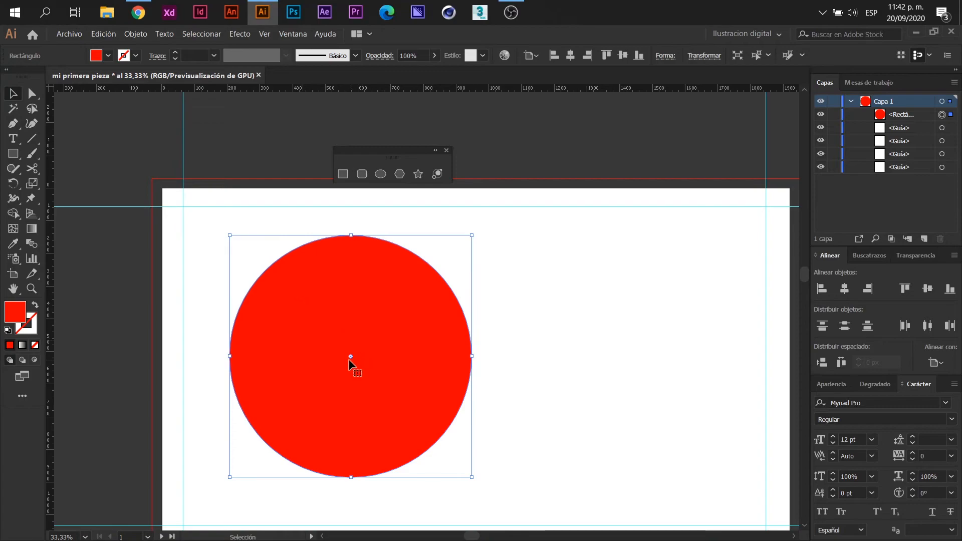
drag(347, 352, 373, 398)
Undo all the corner rounding on the red shape back to the sharp-cornered square.
key(ctrl+z)
key(ctrl+z)
key(ctrl+z)
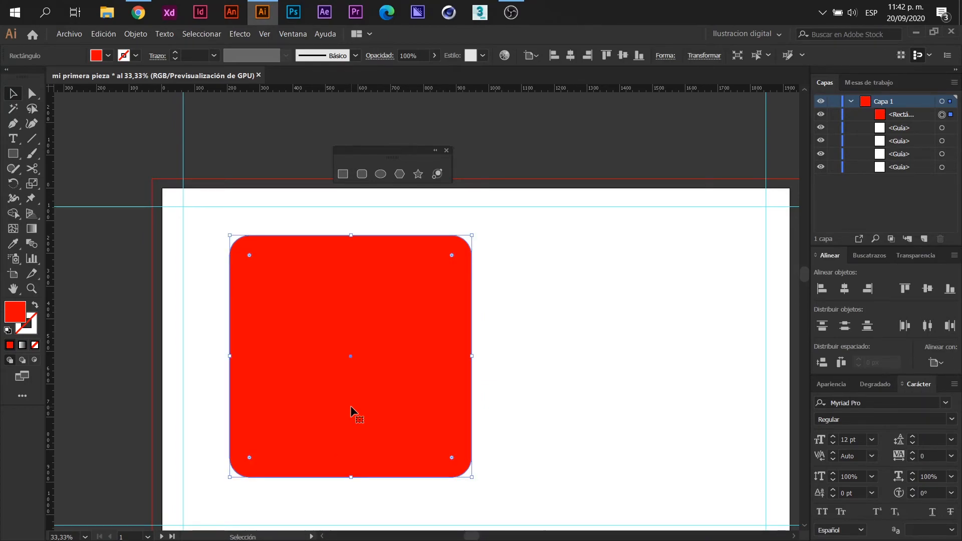
click(578, 446)
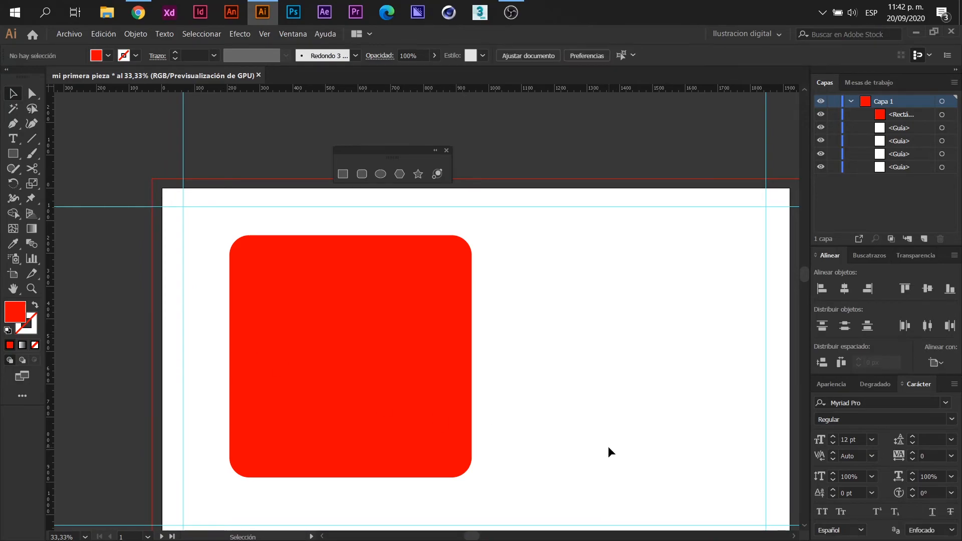
click(397, 332)
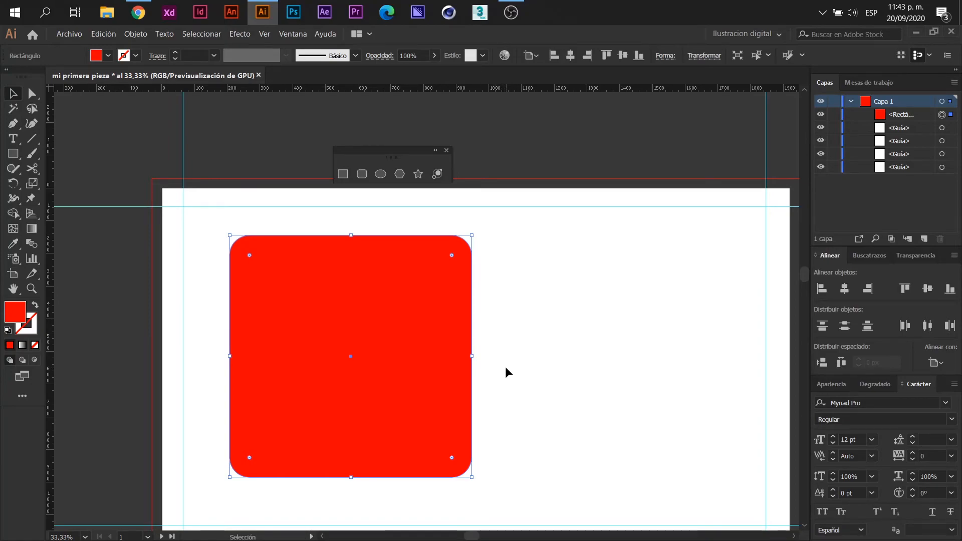
key(ctrl+z)
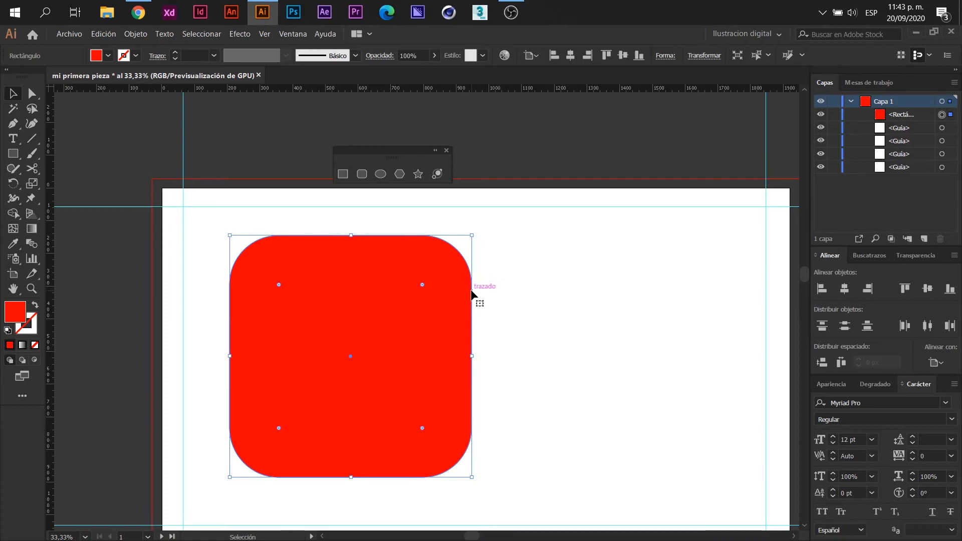
key(ctrl+z)
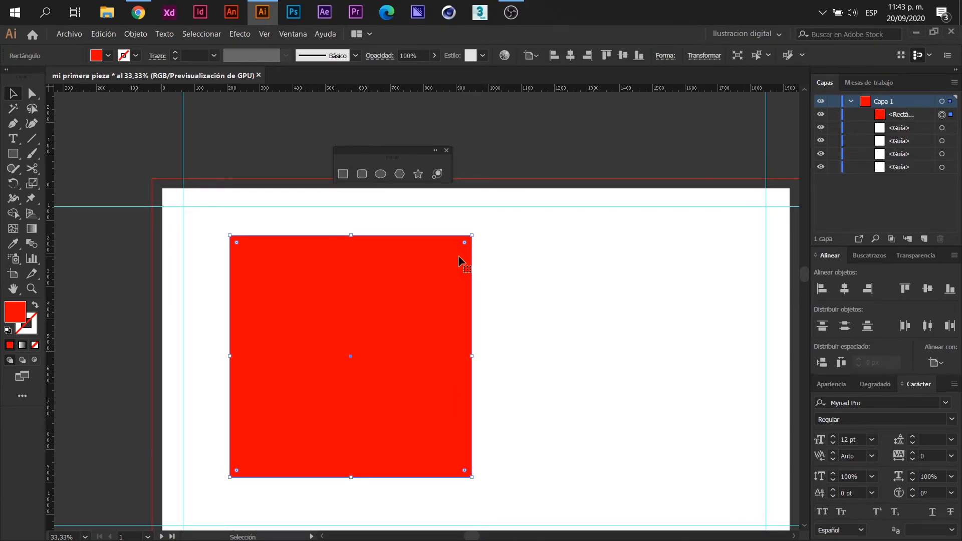
Round only the square's upper-right corner to its maximum, forming a quarter circle, and undo it.
double_click(463, 243)
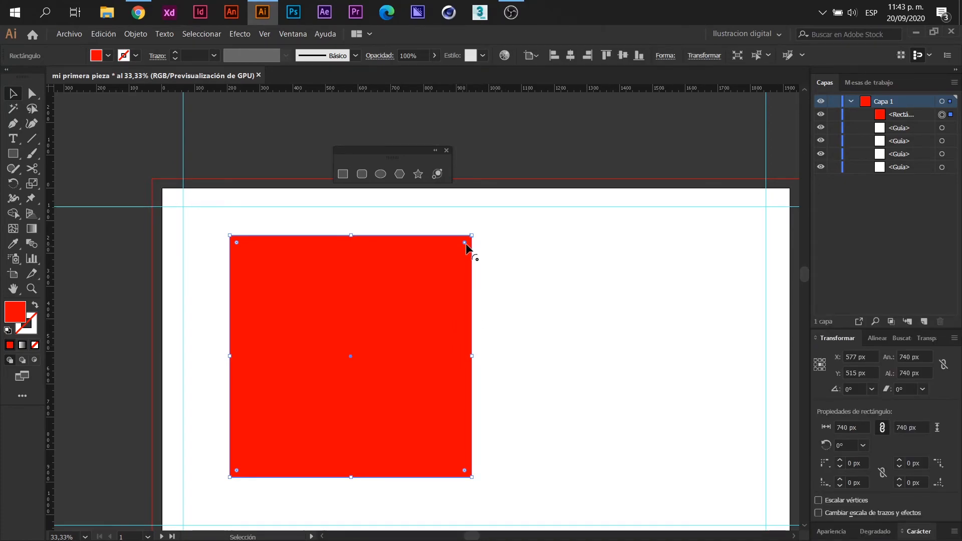
drag(466, 243, 231, 522)
click(549, 431)
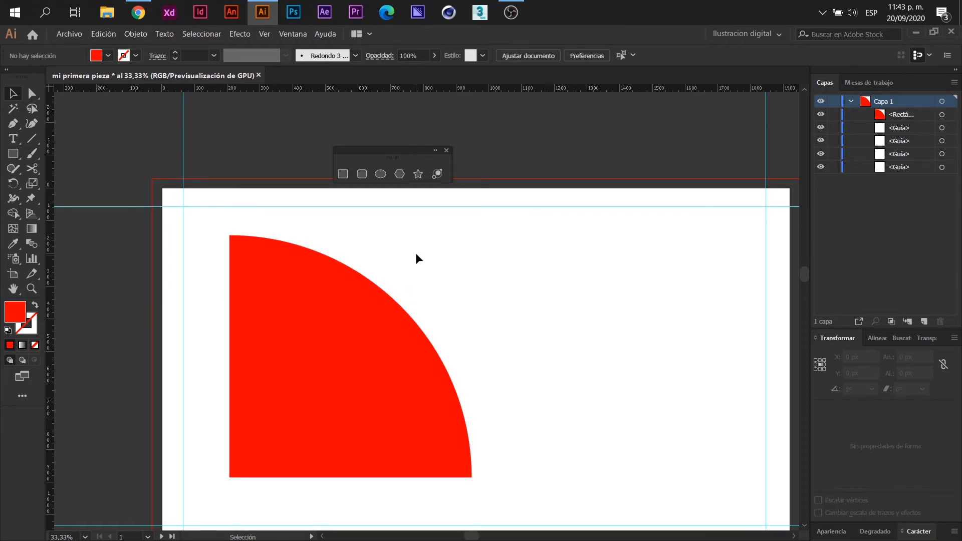
key(a)
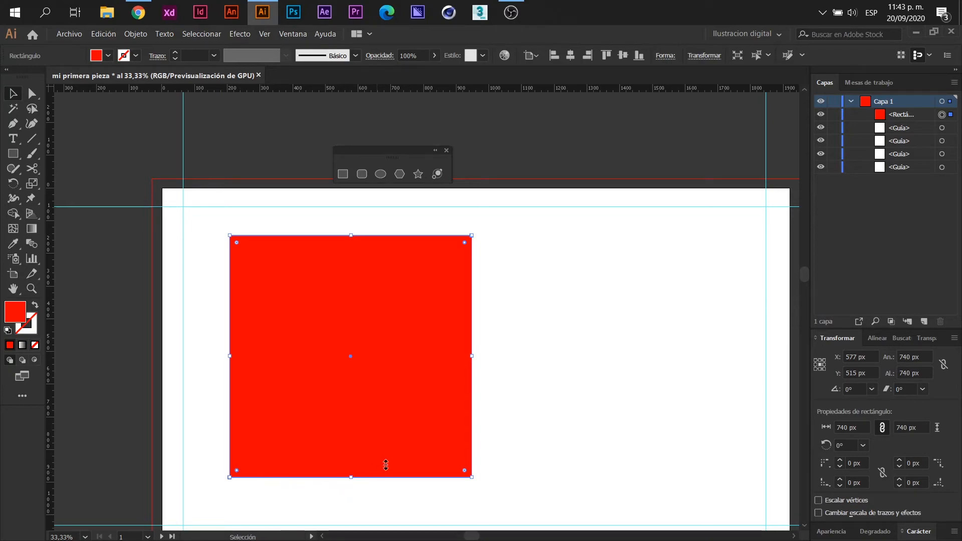
Round the square's upper-right and lower-left corners together into a leaf shape, and undo the rounding.
drag(237, 471, 332, 389)
click(551, 392)
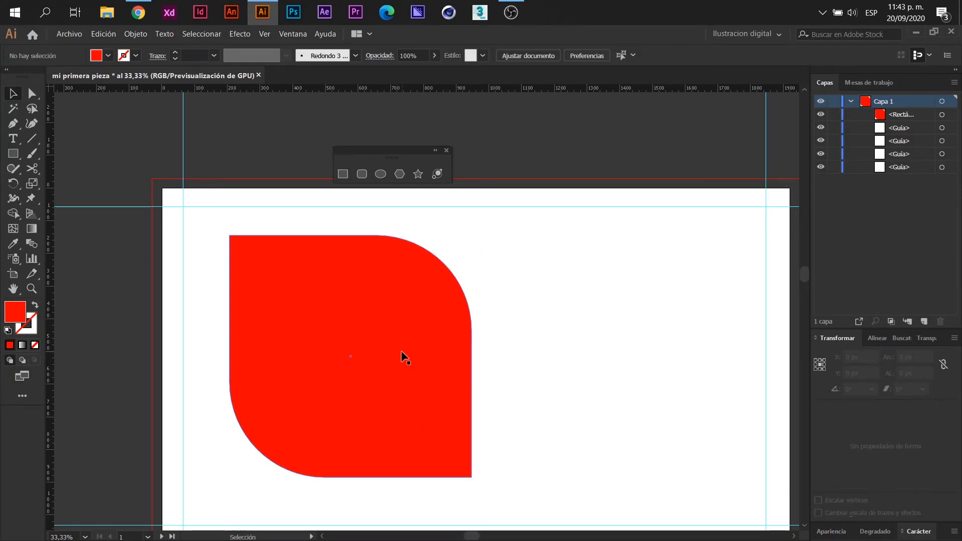
key(ctrl+z)
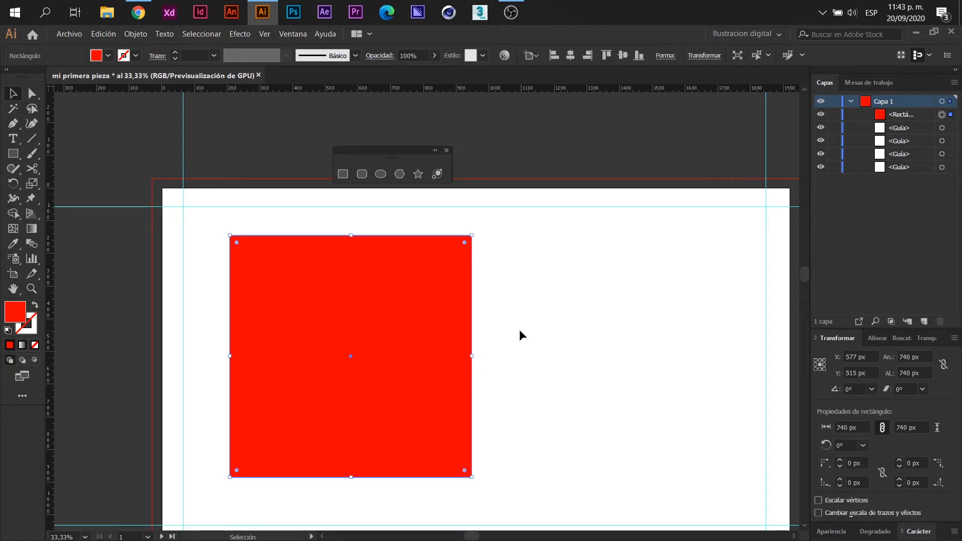
Select the square's upper-right and lower-right anchor points one at a time with the Direct Selection tool.
click(519, 330)
click(404, 317)
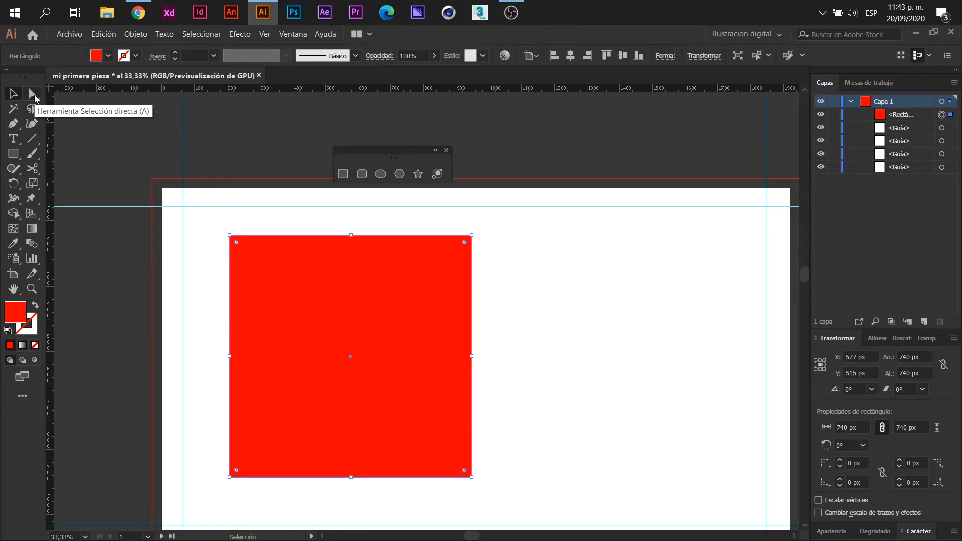
click(32, 94)
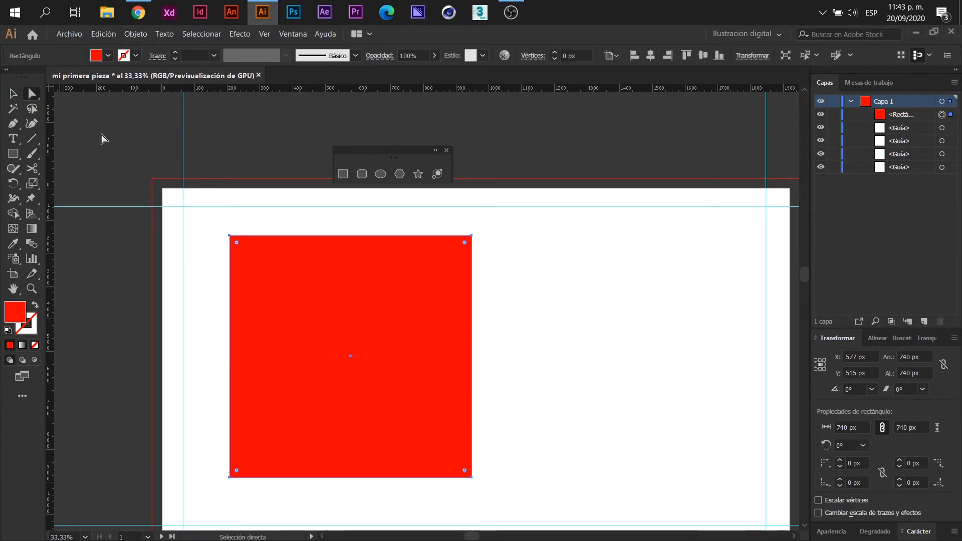
click(470, 236)
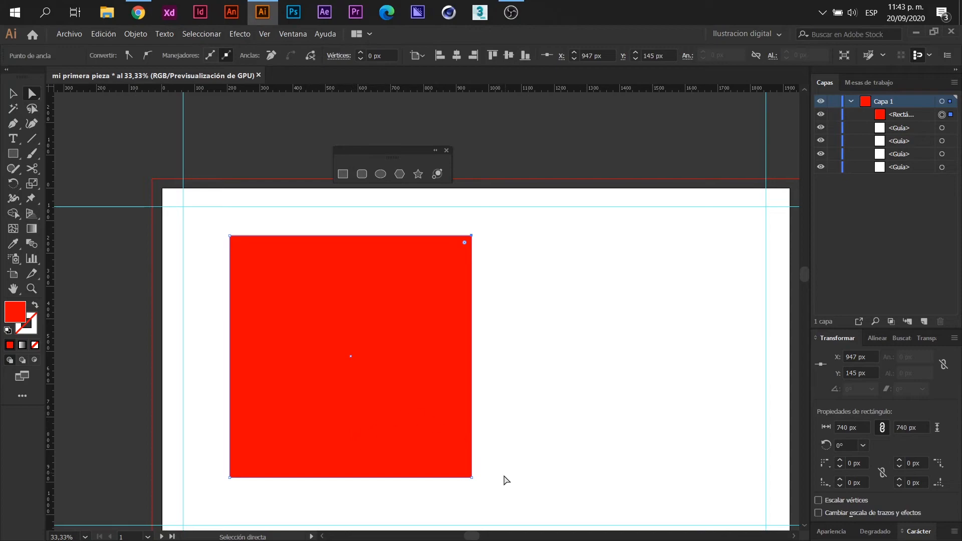
click(472, 478)
Round only the square's upper-right corner to a radius of about 238 px, and undo the rounding.
scroll(484, 225, up, 6)
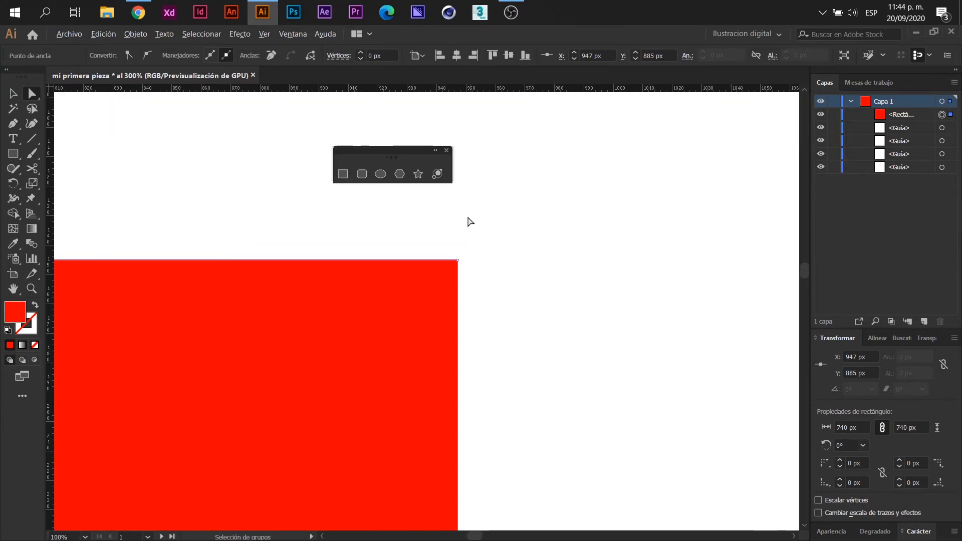
click(457, 260)
scroll(467, 340, down, 4)
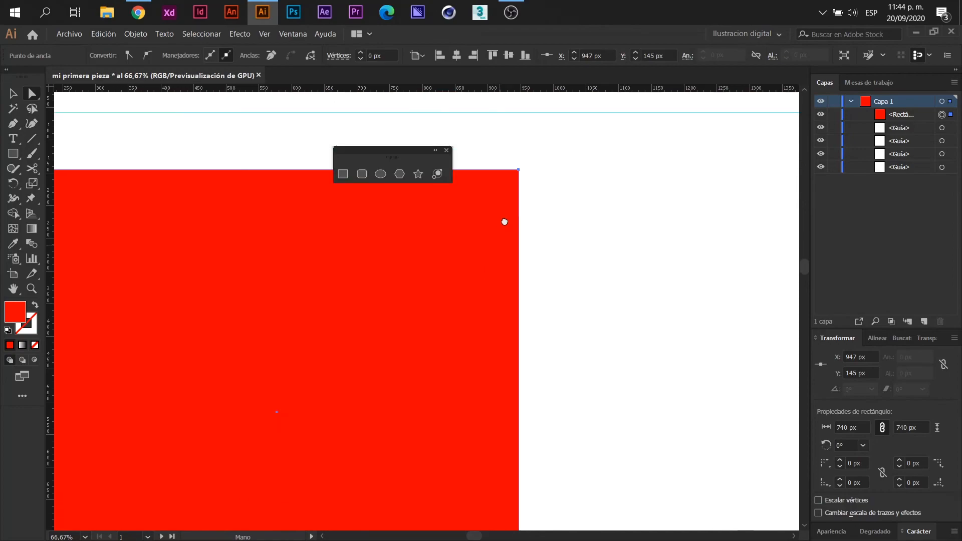
scroll(506, 224, down, 2)
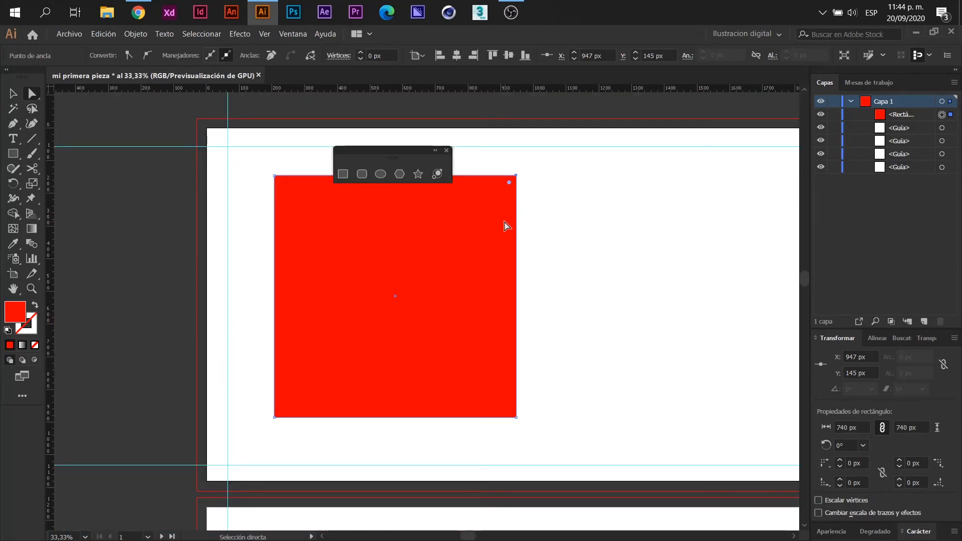
key(space)
drag(495, 222, 490, 250)
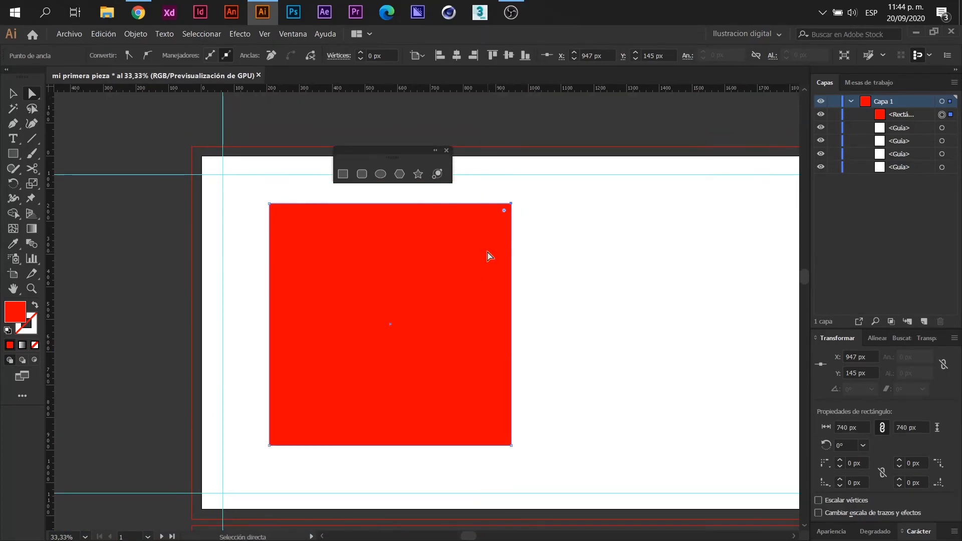
drag(505, 214, 459, 315)
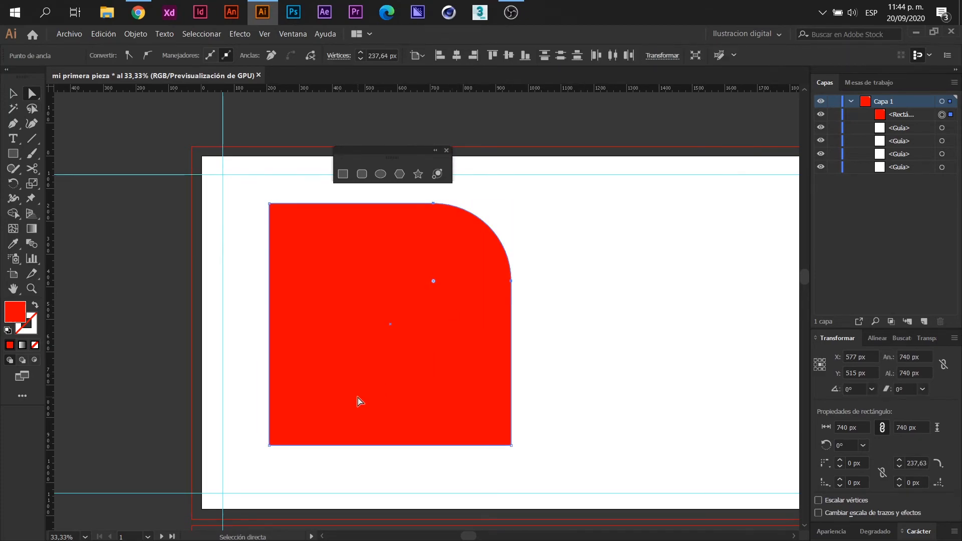
key(ctrl+z)
key(ctrl+z)
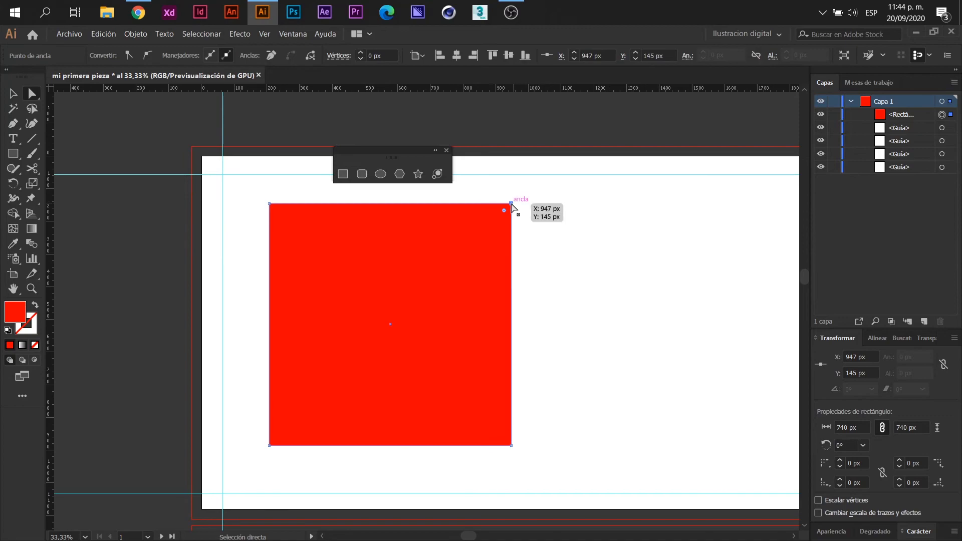
Distort the square into an irregular quadrilateral by moving its upper-right, lower-right and upper-left anchor points individually.
drag(511, 204, 584, 318)
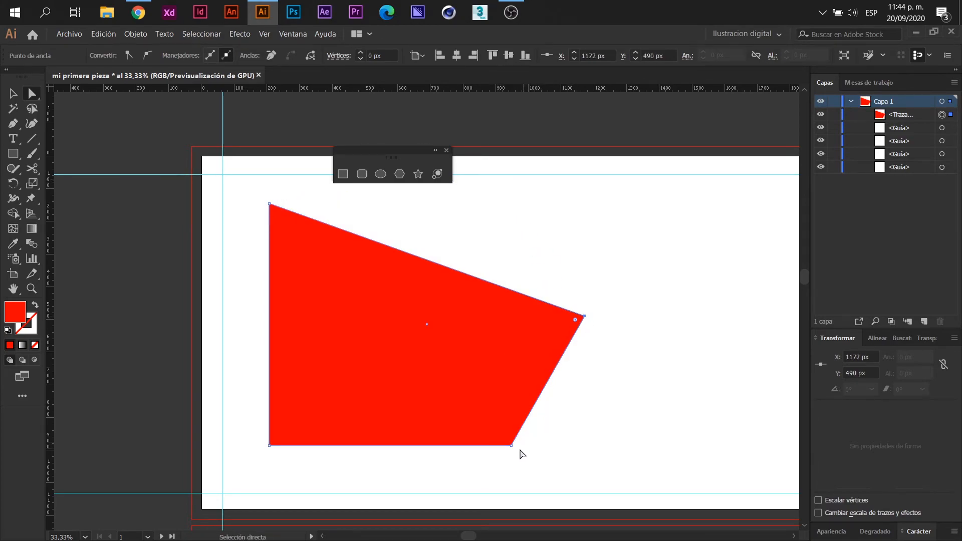
drag(512, 446, 633, 404)
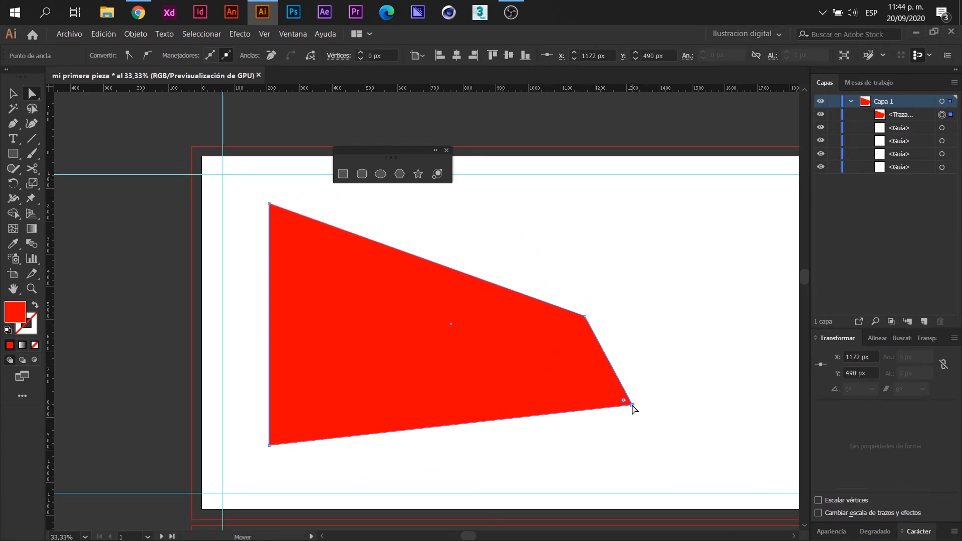
drag(274, 204, 281, 234)
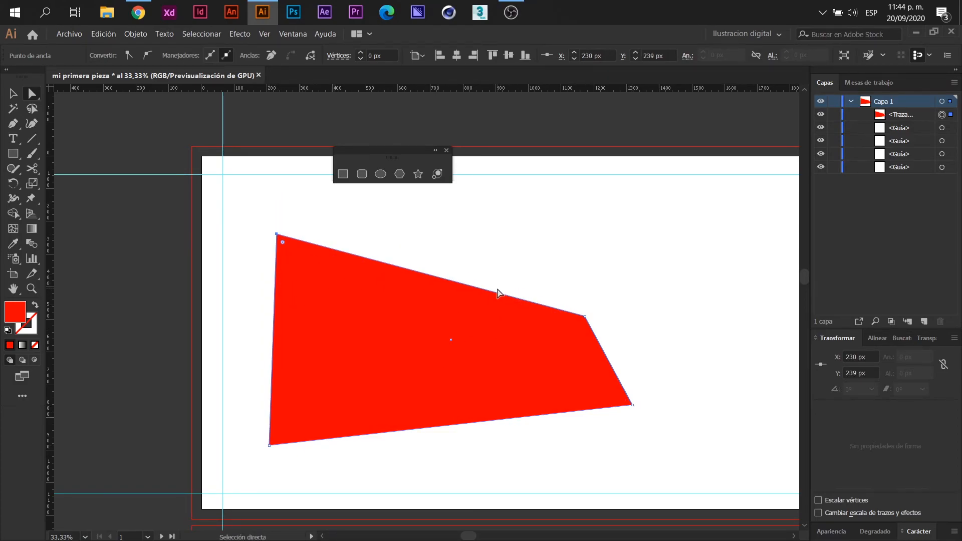
Examine the red shape's sloped upper edge at up to 64000% magnification.
scroll(472, 291, up, 14)
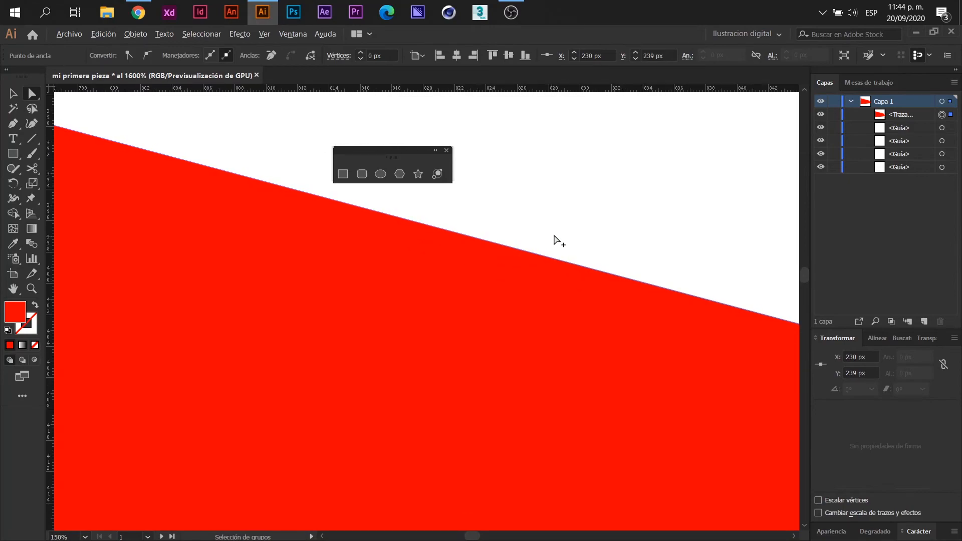
scroll(547, 268, up, 4)
drag(358, 466, 576, 165)
drag(413, 414, 413, 381)
scroll(413, 382, up, 2)
drag(363, 451, 467, 280)
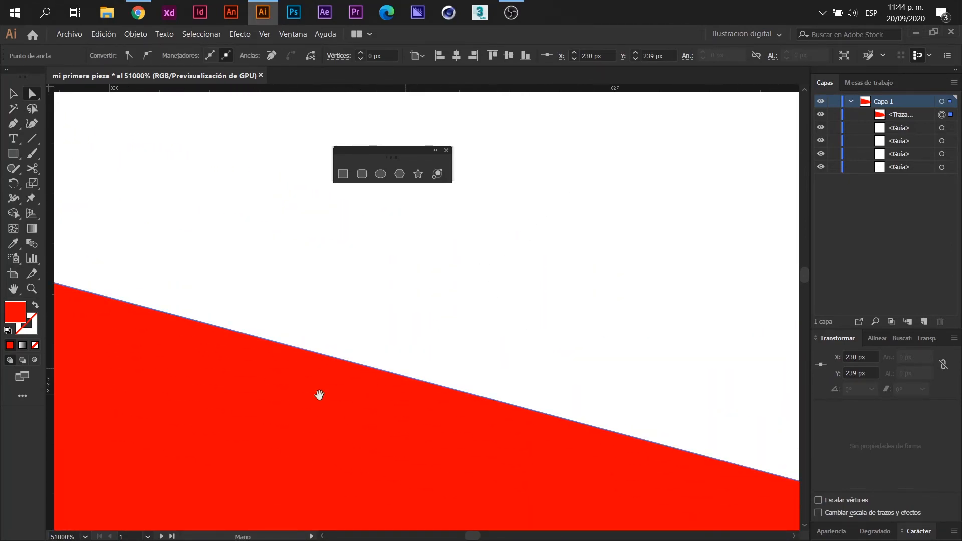
drag(370, 383, 422, 324)
scroll(505, 296, up, 1)
drag(496, 307, 520, 376)
scroll(610, 331, up, 1)
scroll(364, 451, up, 4)
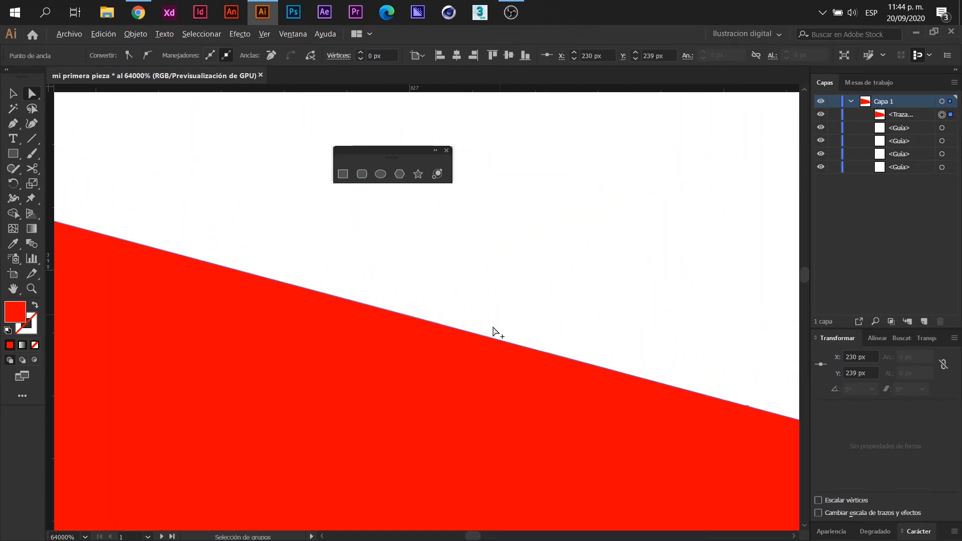
scroll(471, 364, down, 4)
scroll(467, 358, up, 4)
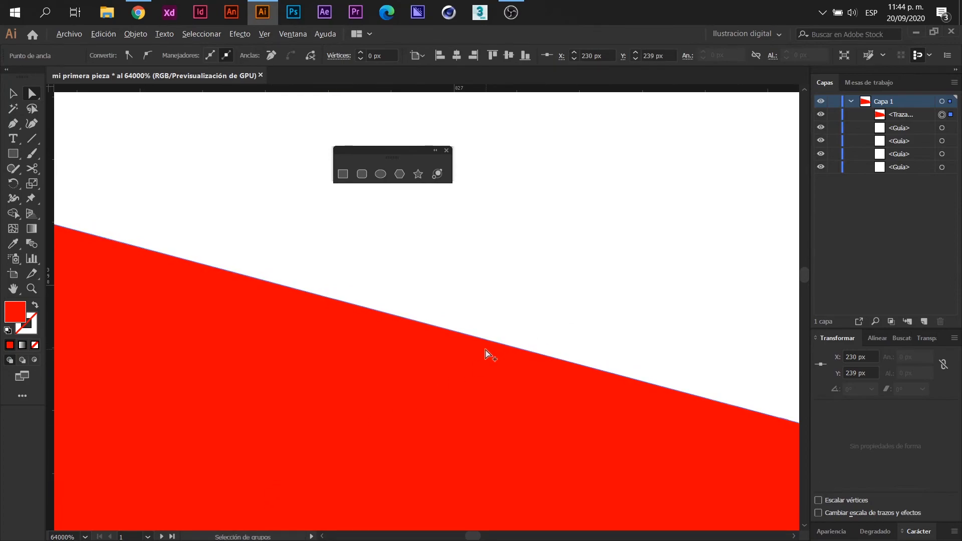
scroll(488, 351, down, 4)
scroll(488, 352, up, 4)
scroll(489, 352, right, 2)
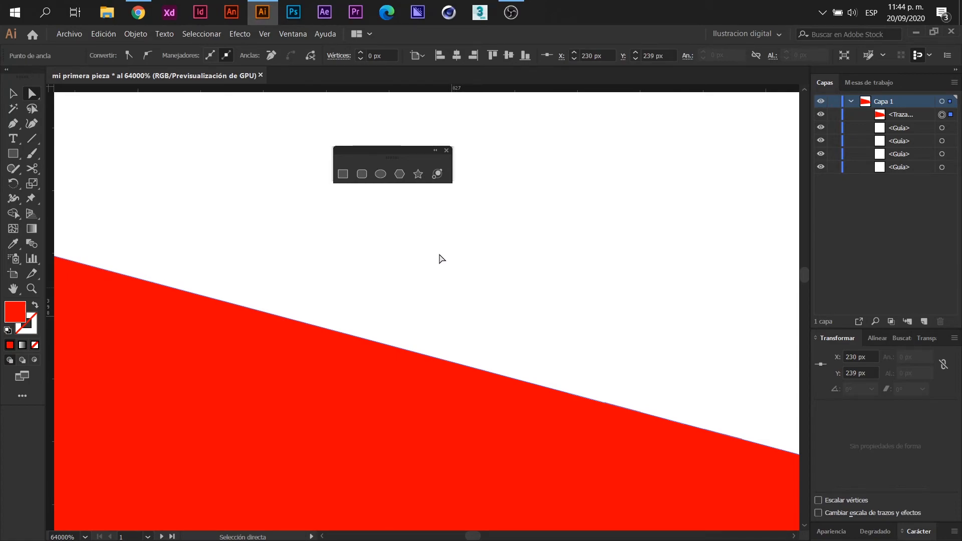
Delete the distorted red quadrilateral from the first artboard.
scroll(273, 327, down, 5)
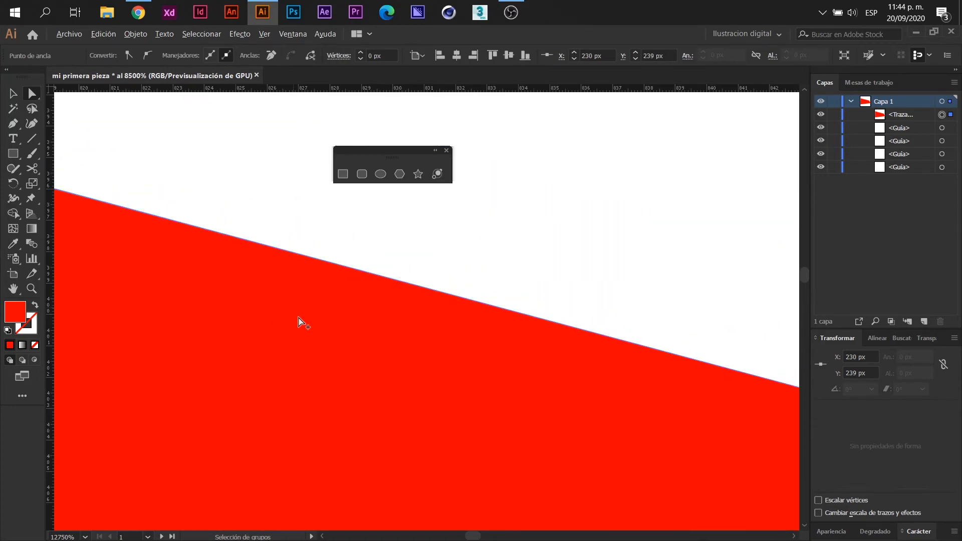
scroll(299, 321, down, 8)
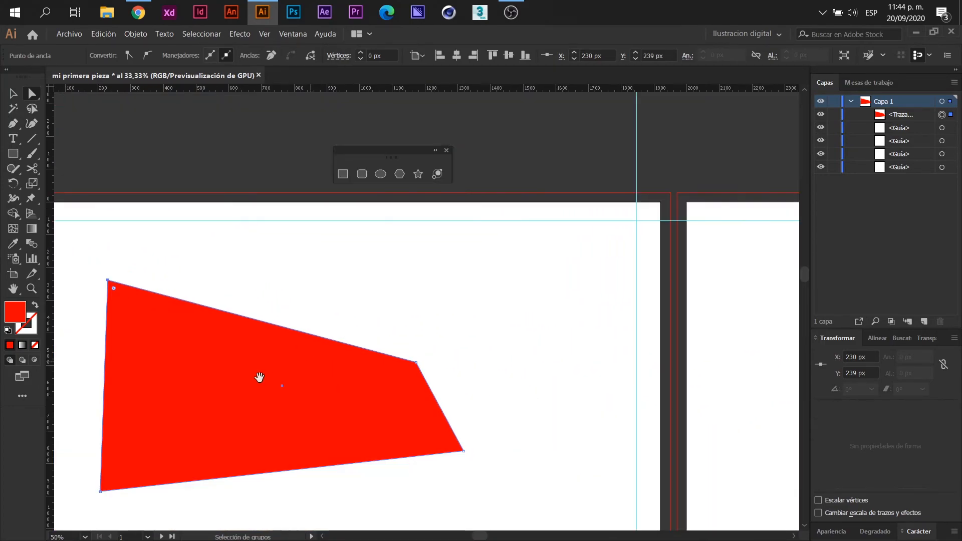
key(v)
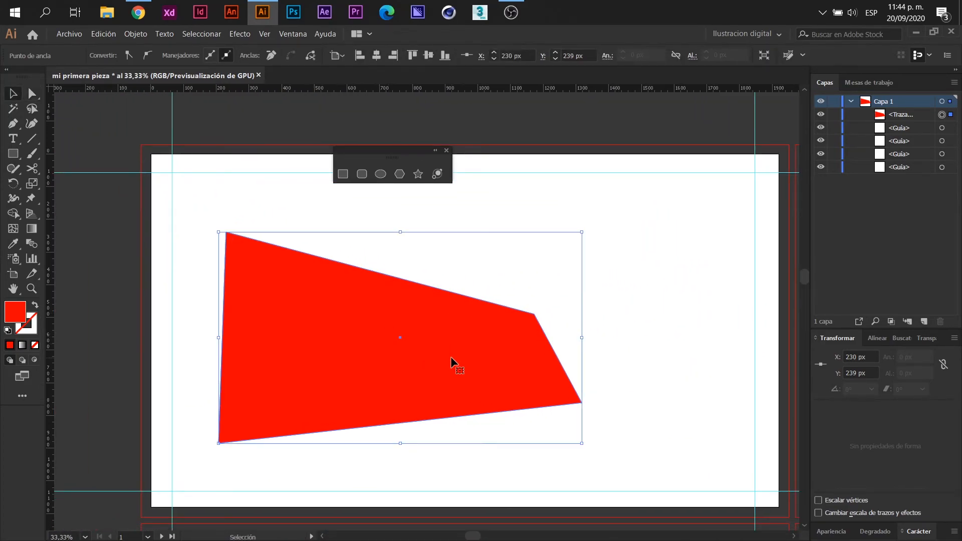
key(Delete)
Draw a rounded rectangle about 1097 by 637 px on the first artboard and inspect its upper-left corner.
click(362, 174)
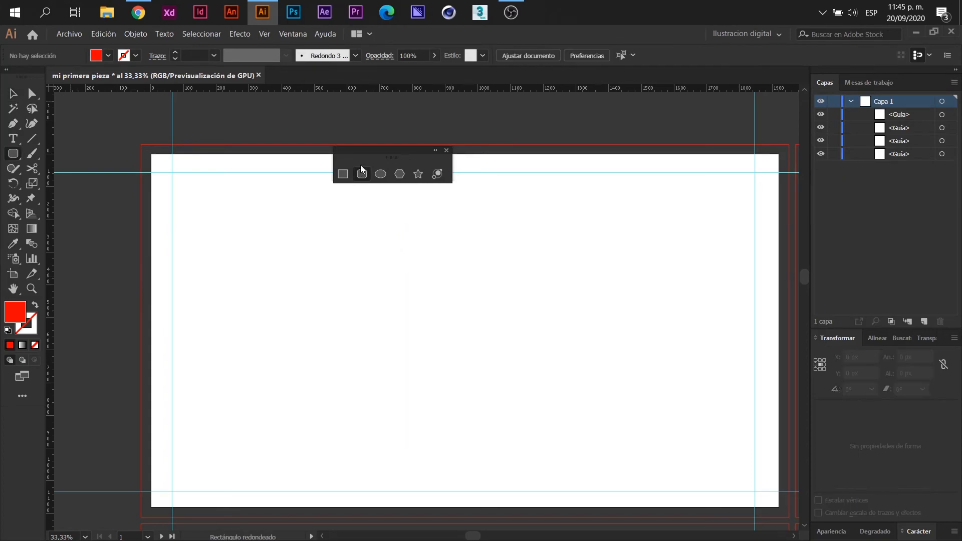
drag(239, 223, 598, 431)
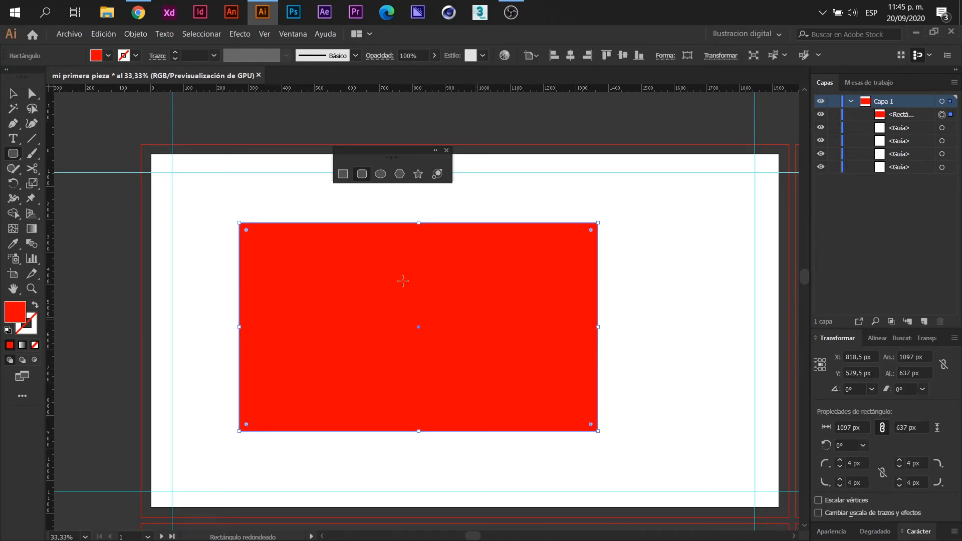
click(13, 93)
scroll(223, 224, up, 5)
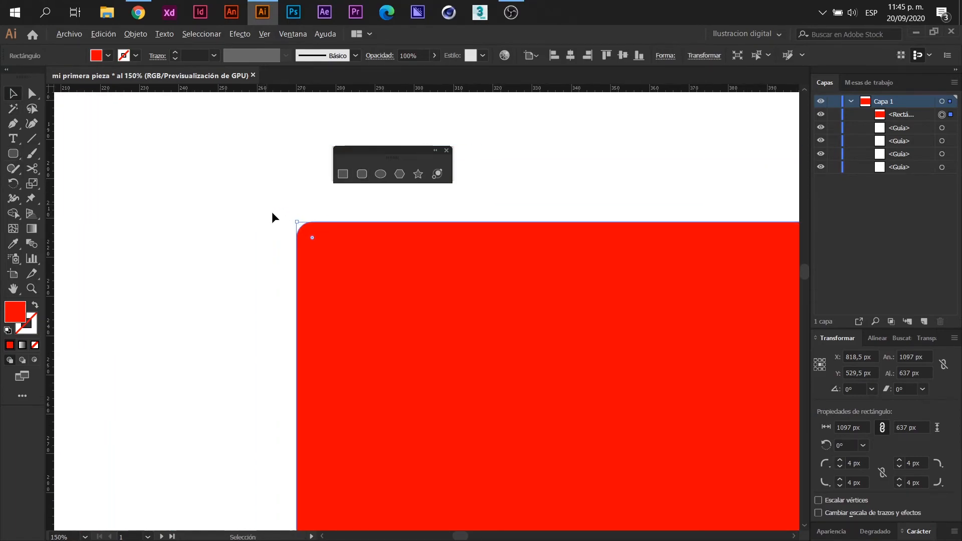
scroll(428, 311, down, 4)
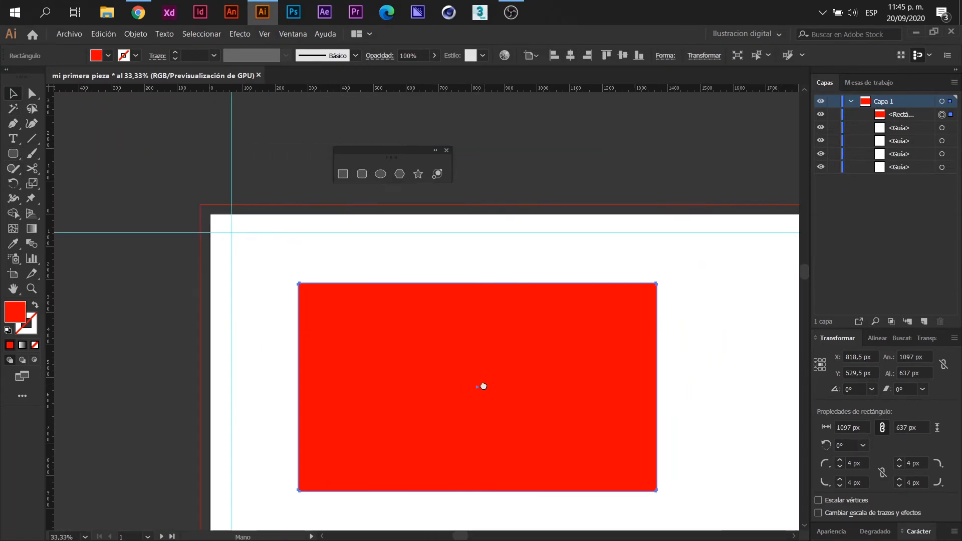
Round only the rectangle's upper-right corner to a radius of about 220 px, and delete the rectangle.
key(a)
click(603, 284)
drag(602, 284, 536, 350)
key(v)
click(663, 380)
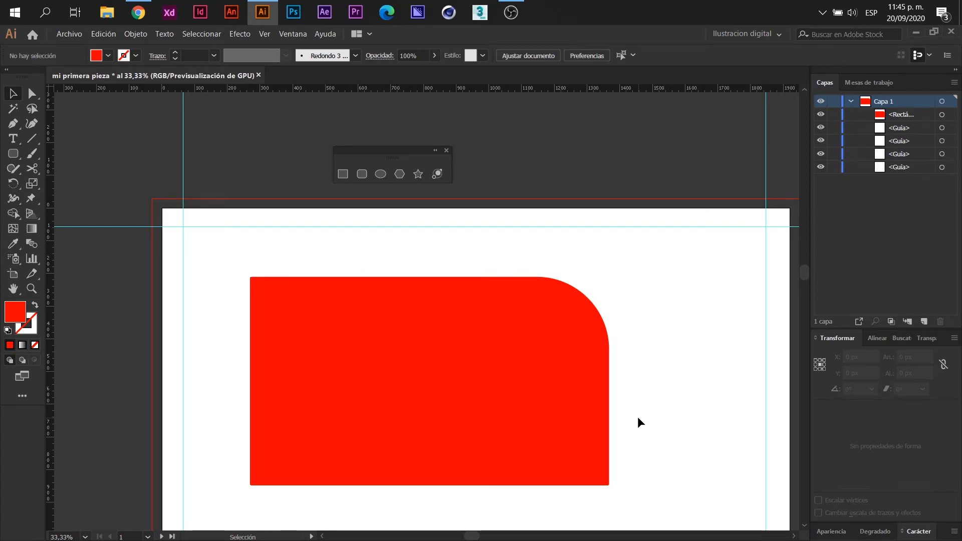
click(559, 382)
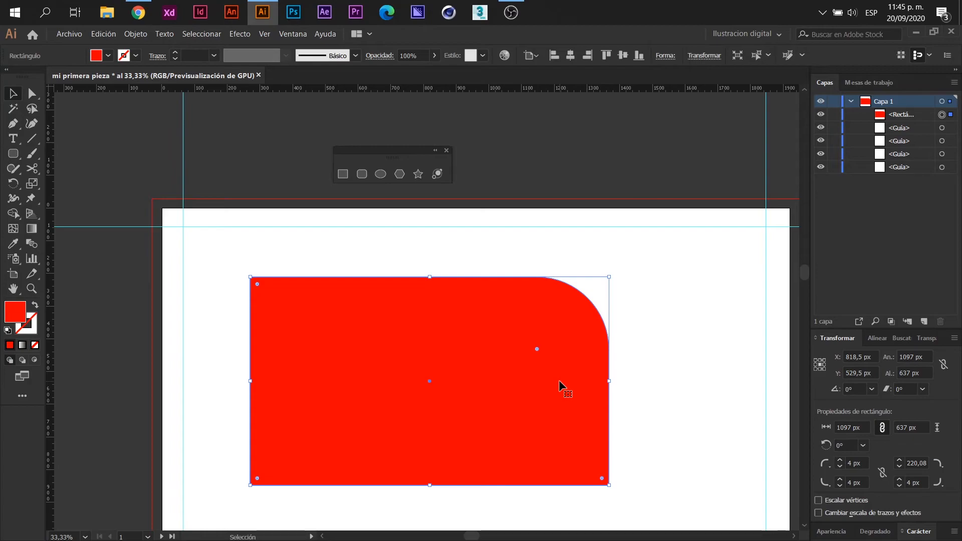
key(Delete)
Create an ellipse 500 px wide and 200 px high by entering exact dimensions.
click(381, 174)
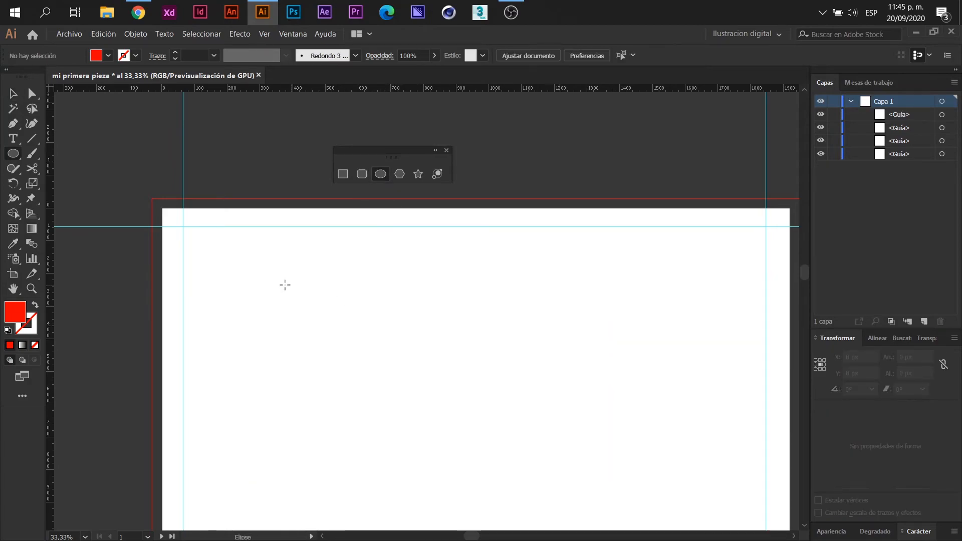
click(390, 320)
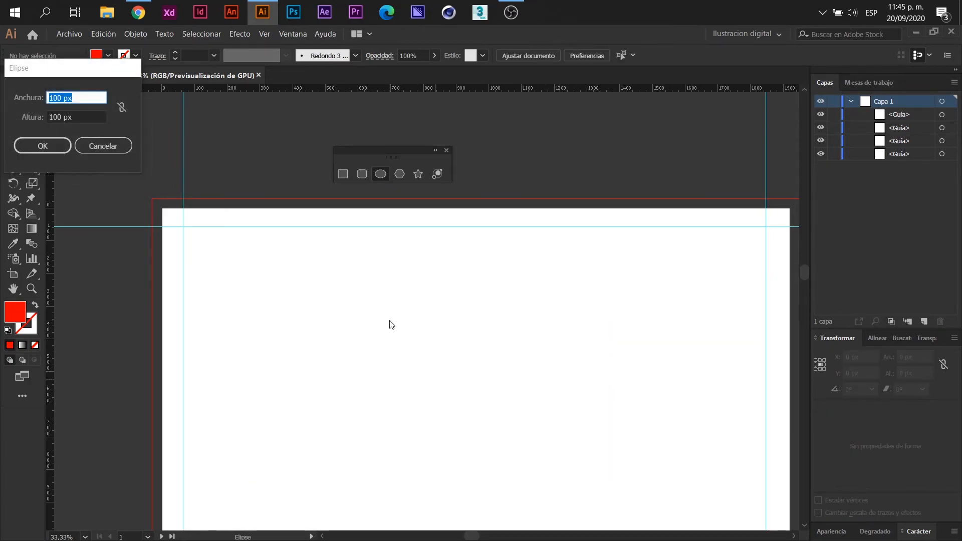
drag(57, 67, 600, 266)
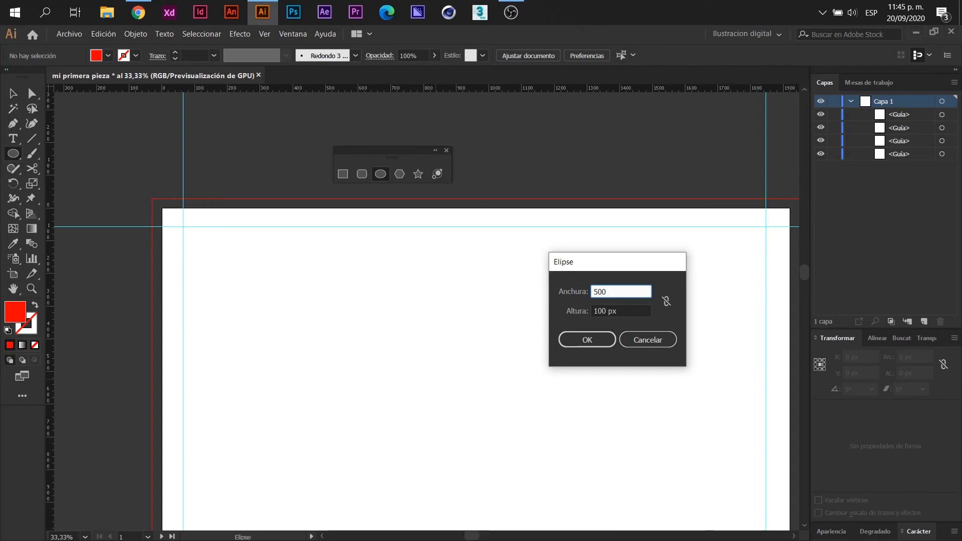
key(Tab)
text(200)
click(598, 335)
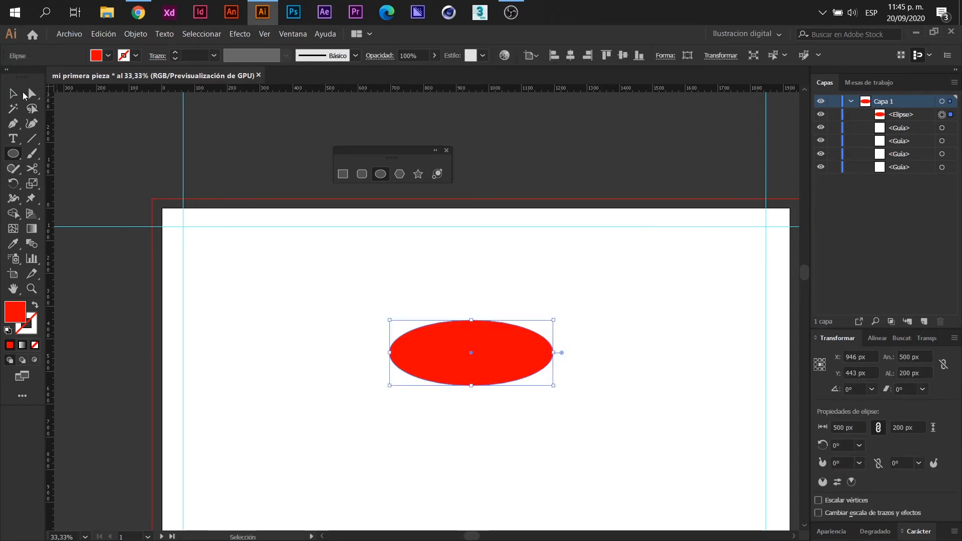
Delete the red 500 by 200 px ellipse from the artboard.
click(13, 92)
click(515, 383)
scroll(515, 380, up, 2)
click(487, 359)
key(Delete)
scroll(411, 260, down, 3)
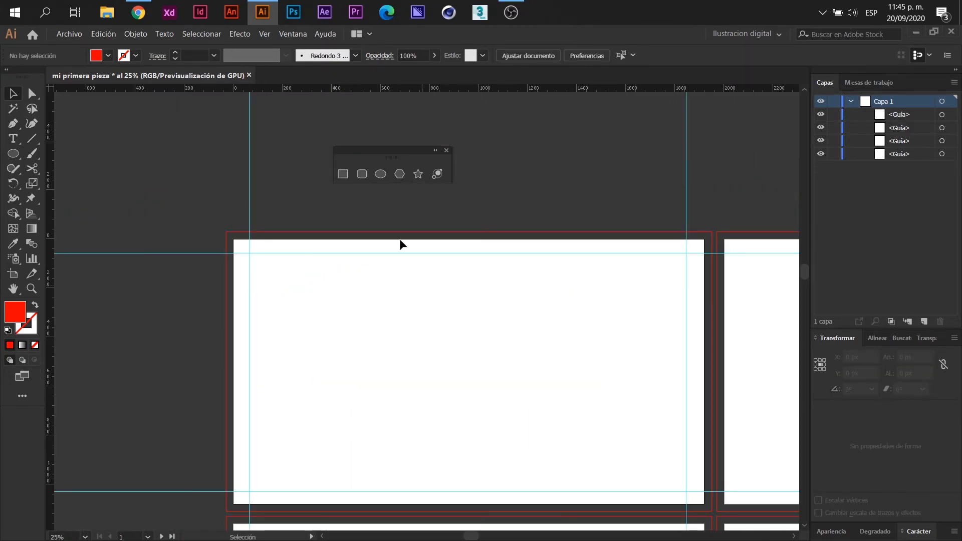
Draw two circles side by side on the first artboard and a flat ellipse about 254 by 36 px below them.
click(380, 174)
drag(282, 270, 371, 413)
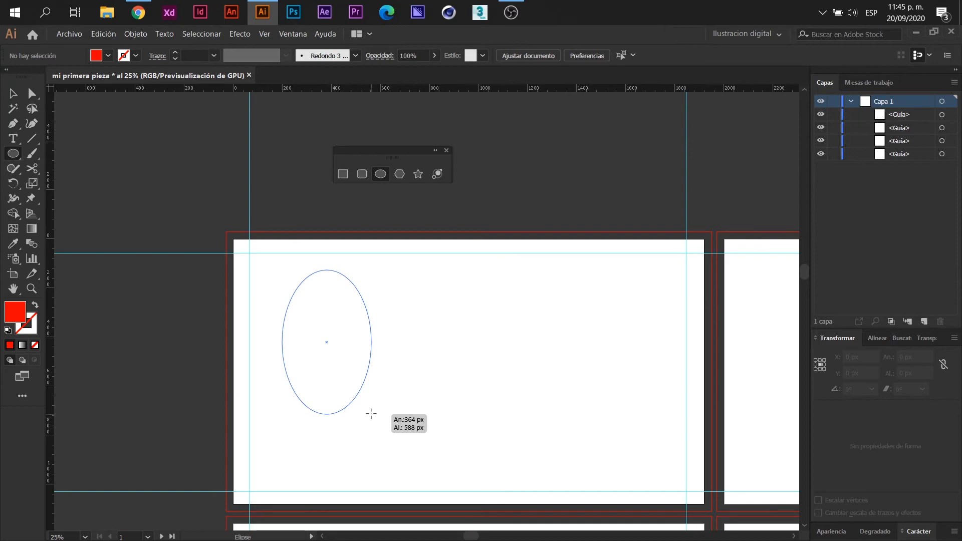
drag(371, 414, 400, 386)
drag(527, 371, 593, 437)
drag(388, 446, 420, 451)
key(v)
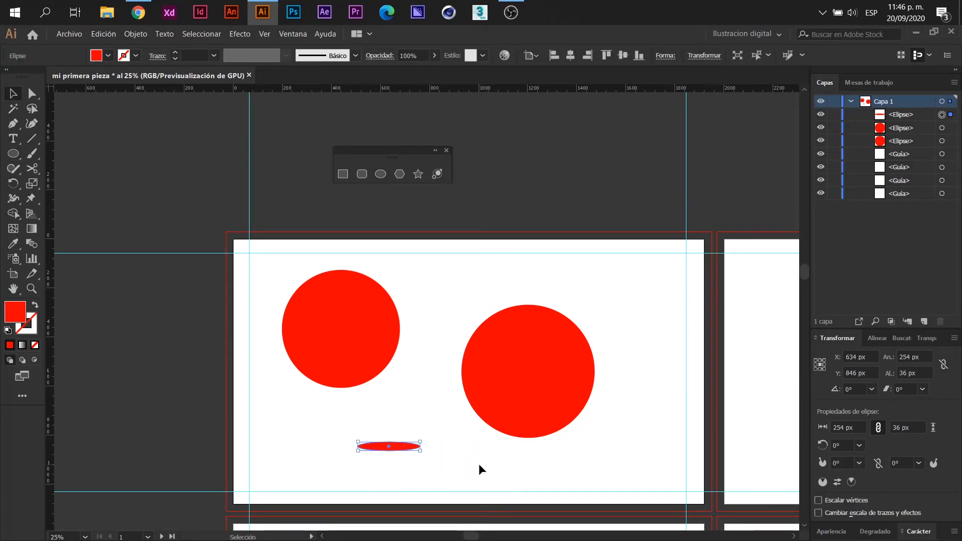
Delete both circles and the flat ellipse together.
click(480, 464)
drag(616, 472, 349, 331)
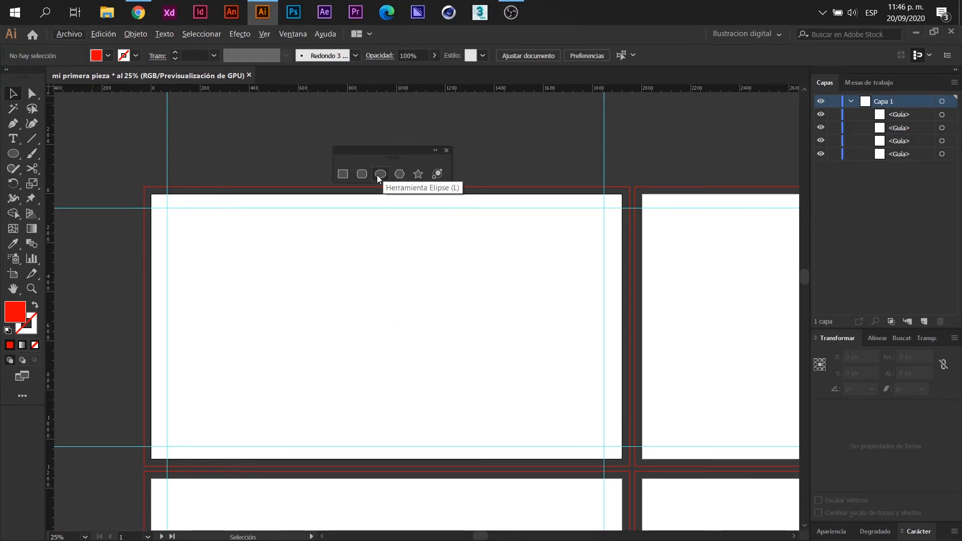
Start a hexagon about 396 px wide and 453 px high on the first artboard, rotating it while drawing.
click(400, 175)
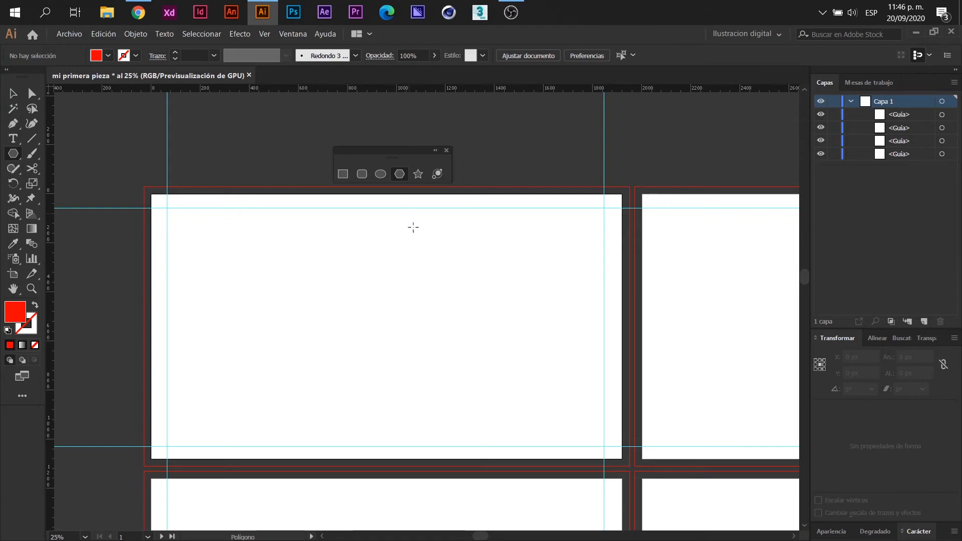
mouse_move(317, 279)
mouse_down()
mouse_move(383, 339)
mouse_move(387, 316)
mouse_move(417, 360)
mouse_move(453, 373)
mouse_up()
key(ctrl+z)
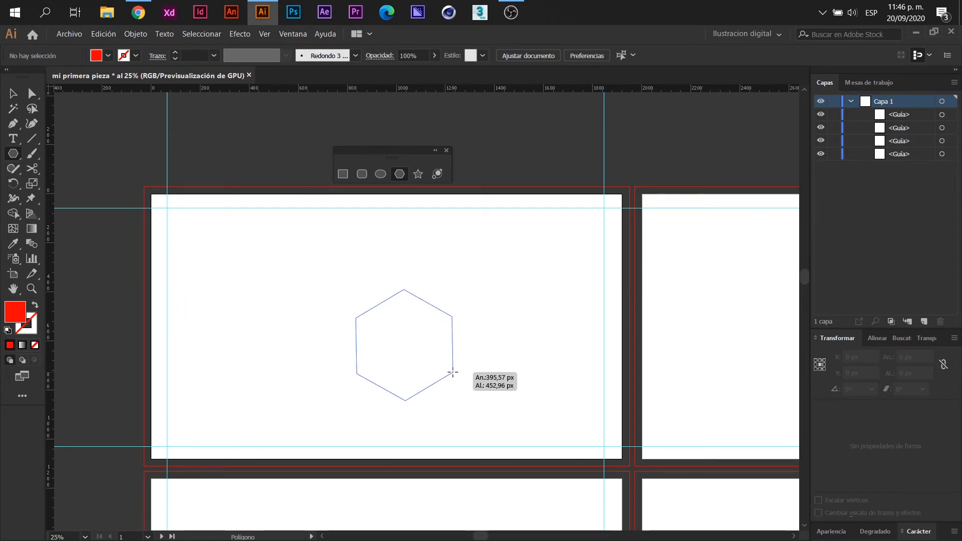
drag(452, 373, 420, 296)
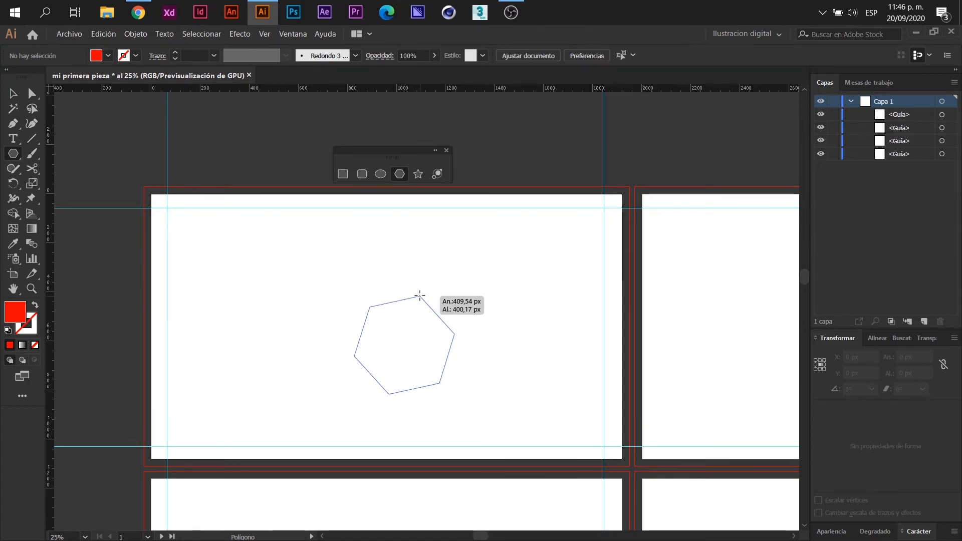
drag(420, 296, 416, 293)
Add sides to the hexagon while it is still being drawn.
key(Up)
key(Up)
key(Up)
key(Up)
key(Up)
key(Up)
drag(402, 290, 410, 290)
key(Up)
key(Up)
Reduce the polygon being drawn to a triangle.
key(Down)
key(Down)
key(Down)
key(Down)
key(Down)
key(Down)
key(Down)
key(Down)
key(Down)
key(Down)
key(Down)
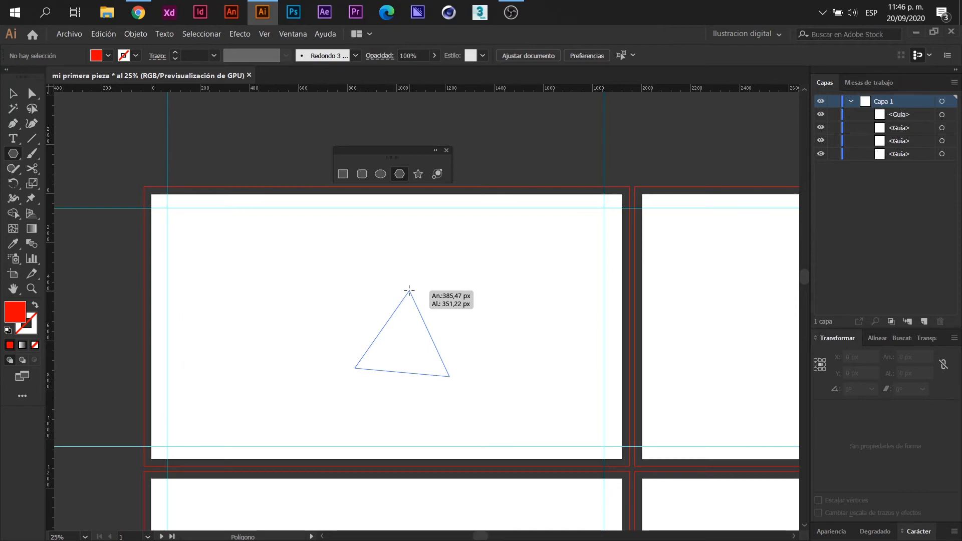
Increase the number of sides of the triangle being drawn until it approximates a circle.
key(Up)
drag(409, 291, 402, 289)
key(Up)
key(Up)
key(Up)
key(Up)
key(Up)
key(Up)
key(Up)
key(Up)
key(Up)
key(Up)
key(Up)
key(Up)
key(Up)
key(Up)
key(Up)
Lower the number of sides of the polygon being drawn to five.
key(Down)
key(Down)
key(Down)
key(Down)
key(Down)
key(Down)
key(Down)
key(Down)
key(Down)
key(Down)
key(Down)
key(Down)
key(Down)
key(Down)
key(Down)
key(Down)
key(Down)
key(Up)
key(Up)
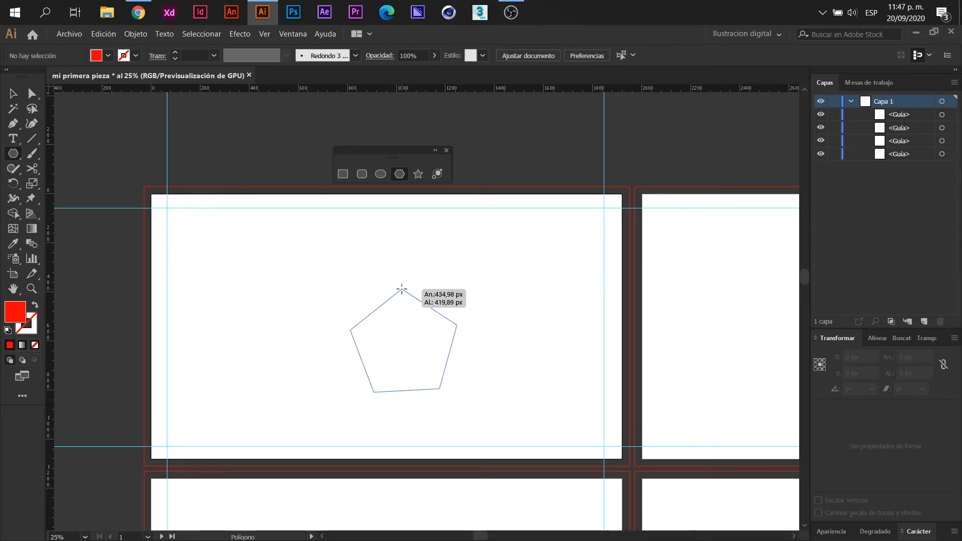
Enlarge and rotate the pentagon to about 601 by 622 px, finish drawing it and leave it deselected.
mouse_move(404, 289)
mouse_down()
mouse_move(407, 334)
mouse_move(411, 269)
mouse_move(423, 274)
mouse_move(422, 315)
mouse_move(450, 295)
mouse_move(442, 322)
mouse_move(471, 290)
mouse_move(521, 274)
mouse_move(492, 357)
mouse_move(397, 411)
mouse_move(275, 347)
mouse_move(365, 336)
mouse_move(325, 348)
mouse_up()
key(alt+shift)
click(13, 94)
click(230, 396)
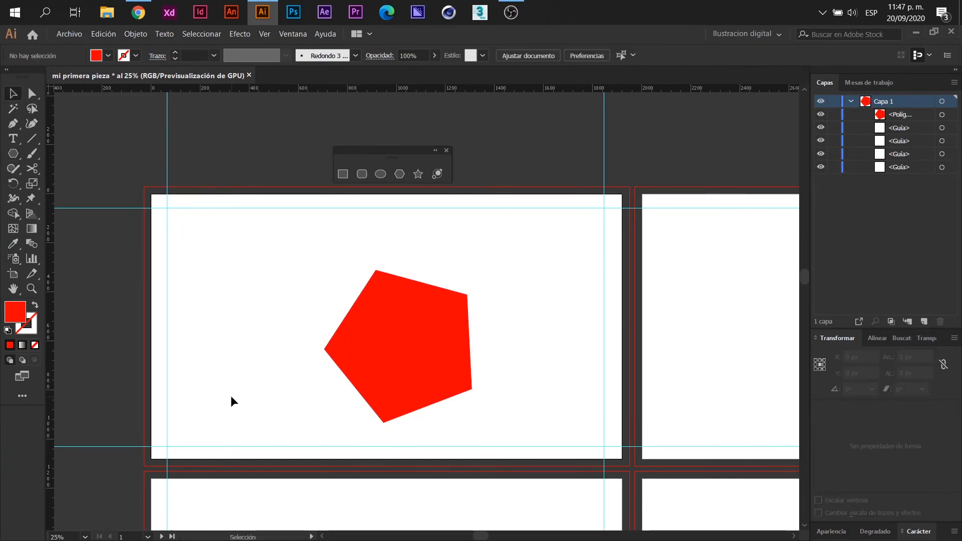
Move the red pentagon slightly up the artboard and delete it.
drag(422, 347, 416, 326)
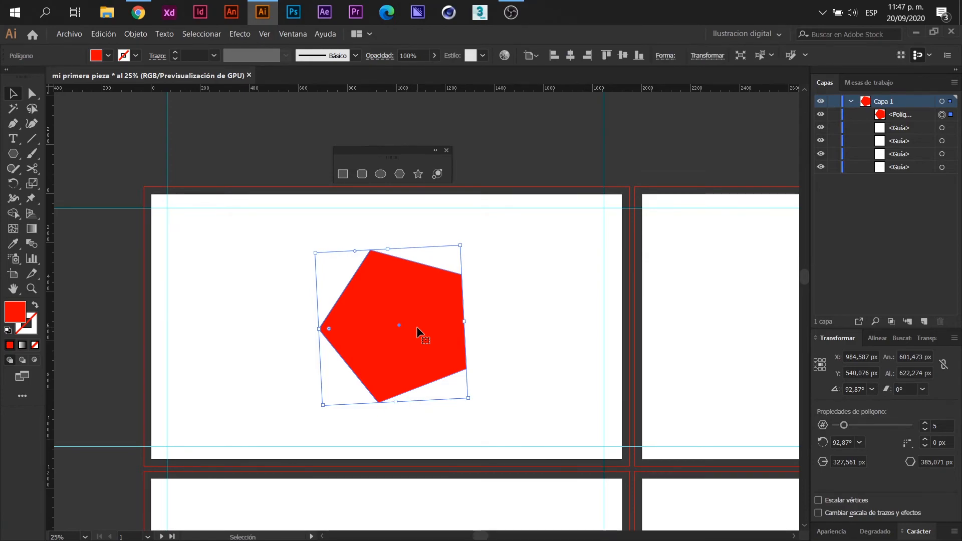
key(Delete)
Start a star about 649 px wide and 618 px high on the first artboard, reducing its points and rotating it while drawing.
click(418, 173)
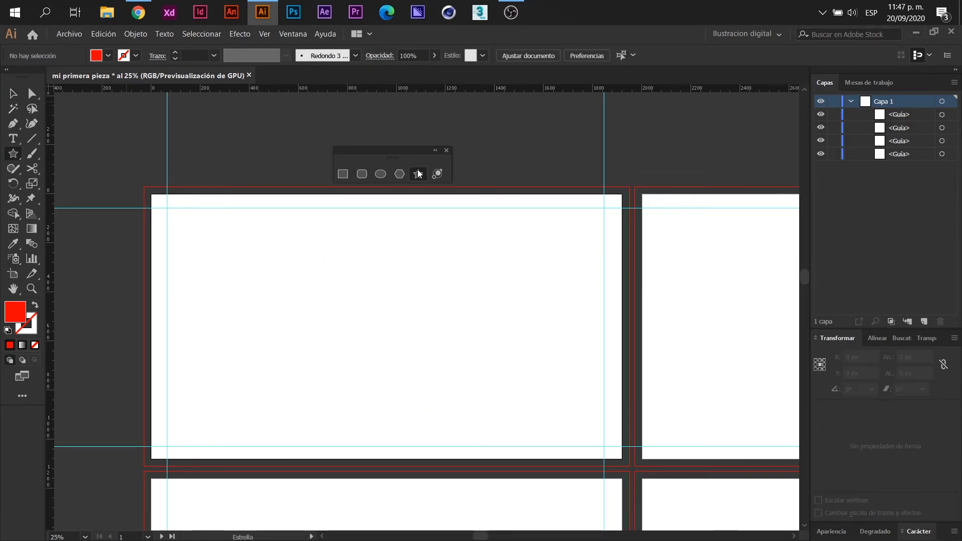
drag(399, 325, 445, 385)
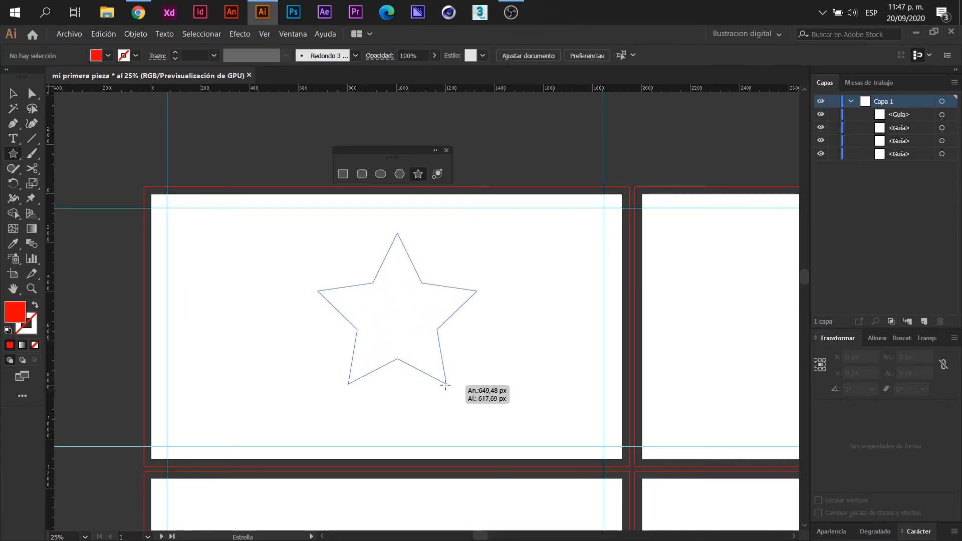
key(Down)
key(Down)
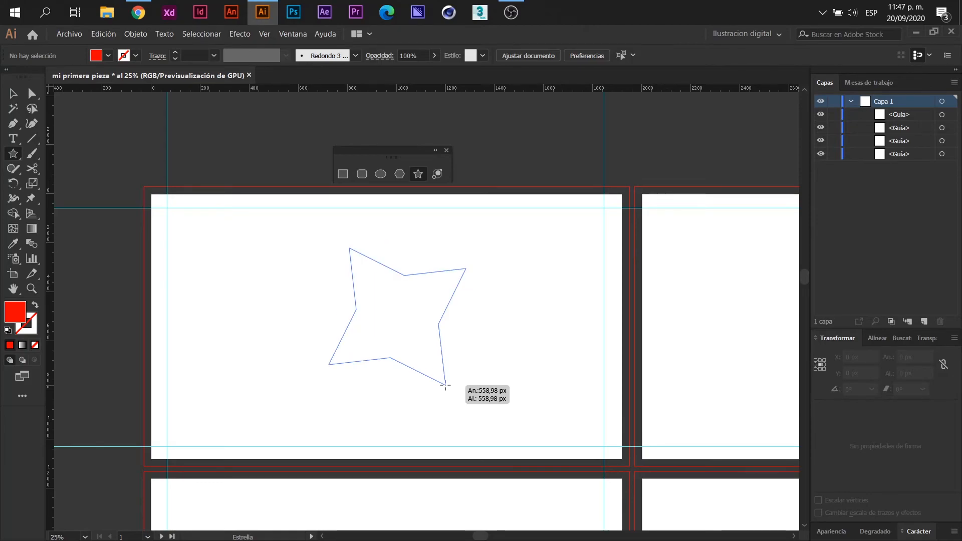
key(Up)
drag(445, 385, 472, 343)
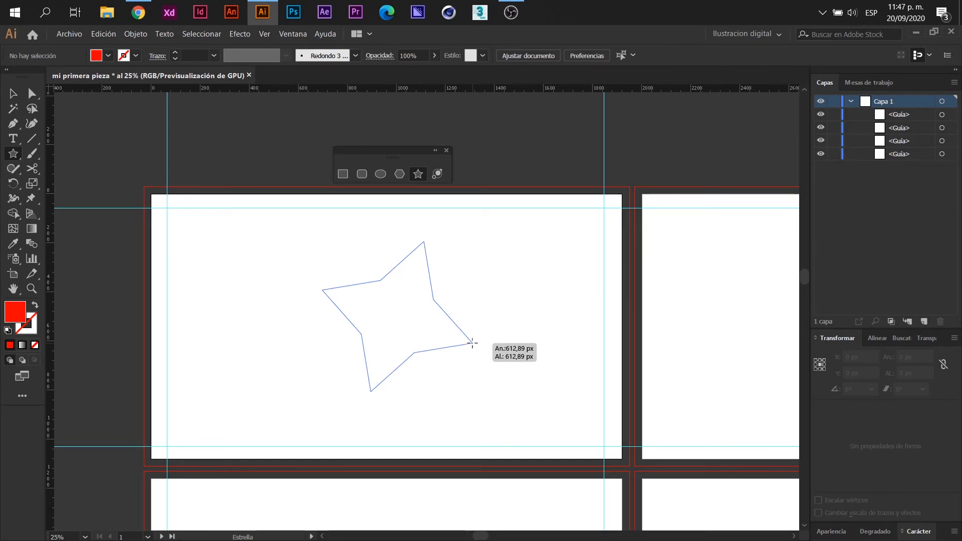
key(Down)
drag(471, 344, 446, 379)
Add many points to the star being drawn to form a dense sunburst about 660 px across, and deselect it.
key(Up)
key(Up)
key(Up)
key(Up)
key(Up)
key(Up)
key(Up)
key(Up)
key(Up)
key(Up)
key(Up)
key(Up)
key(Up)
key(Up)
key(Up)
key(Up)
key(Up)
key(Up)
key(Up)
key(Up)
key(Up)
key(Up)
key(Up)
key(Up)
key(Up)
key(Up)
key(Up)
key(Up)
key(Up)
key(Up)
key(Up)
key(Up)
key(Up)
key(Up)
key(Up)
key(Up)
key(Up)
key(Up)
key(Up)
key(Up)
key(Up)
key(Up)
key(Up)
key(Up)
key(Up)
key(Up)
key(Up)
key(Up)
key(Up)
key(Up)
key(Up)
key(Up)
key(Up)
key(Up)
key(Up)
key(Up)
key(Up)
key(Up)
key(Up)
key(Up)
key(Up)
key(v)
click(239, 364)
Move the floating shape tools clear of the sunburst and inspect its points up close.
key(ctrl+plus)
key(ctrl+plus)
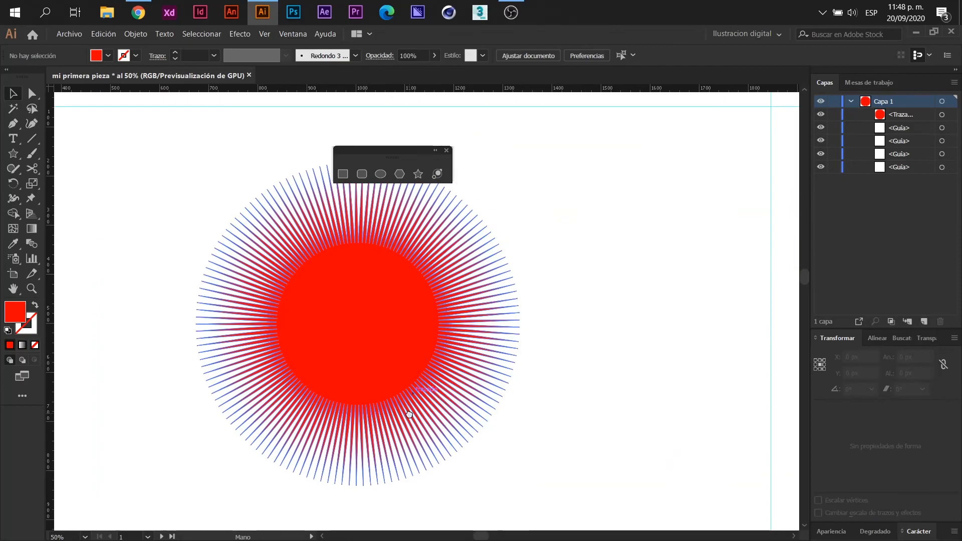
drag(437, 155, 660, 134)
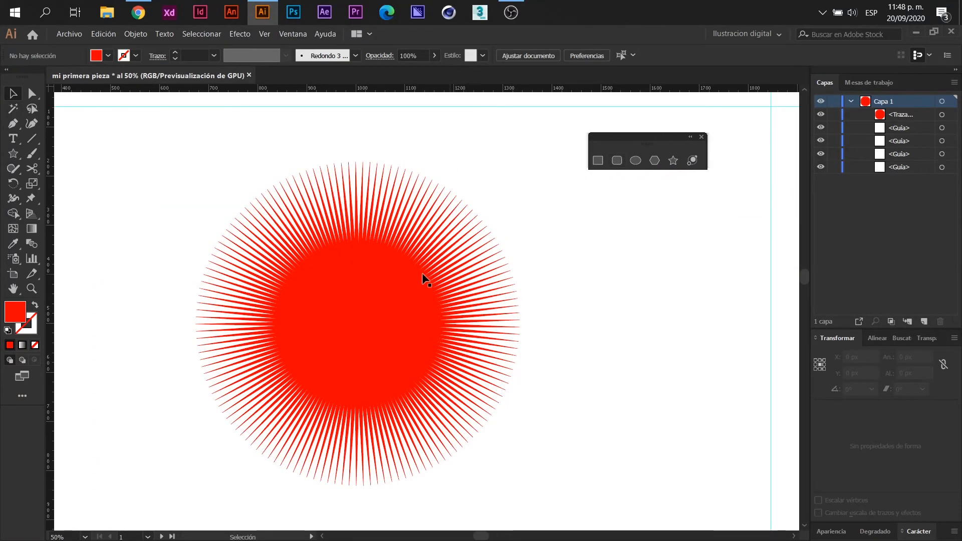
scroll(340, 242, up, 2)
scroll(340, 242, down, 4)
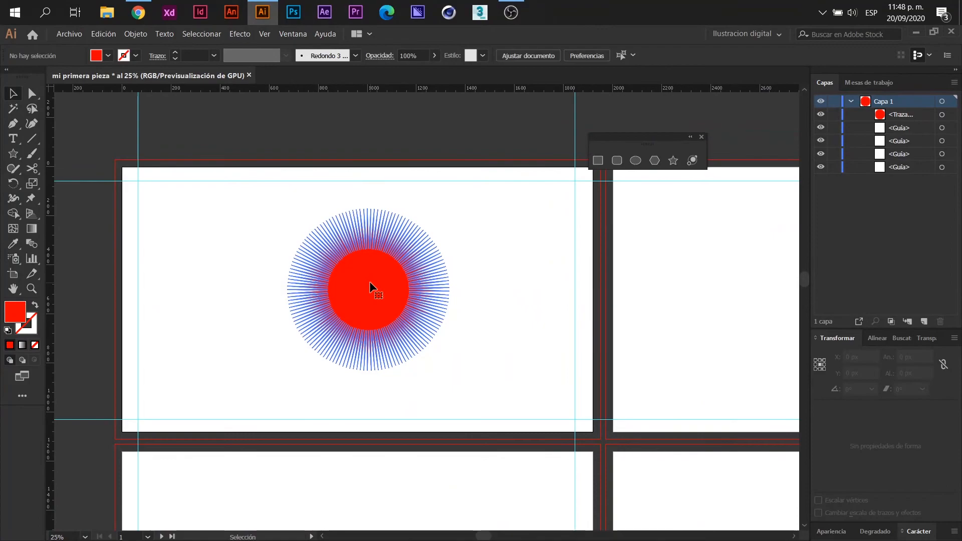
Move one inner anchor point near the top of the sunburst outward to X 973 px, Y 322 px, and deselect the path.
click(369, 281)
scroll(385, 279, up, 2)
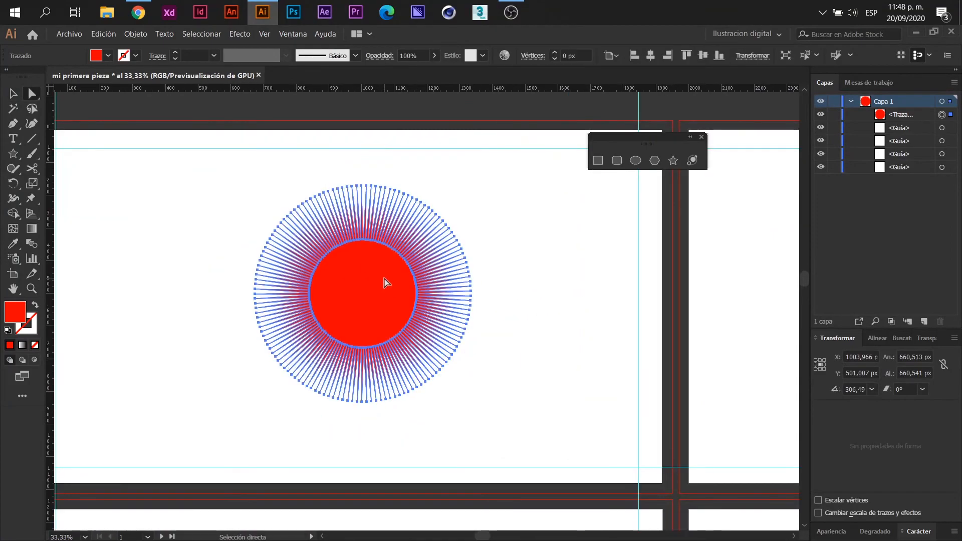
key(a)
scroll(346, 254, up, 3)
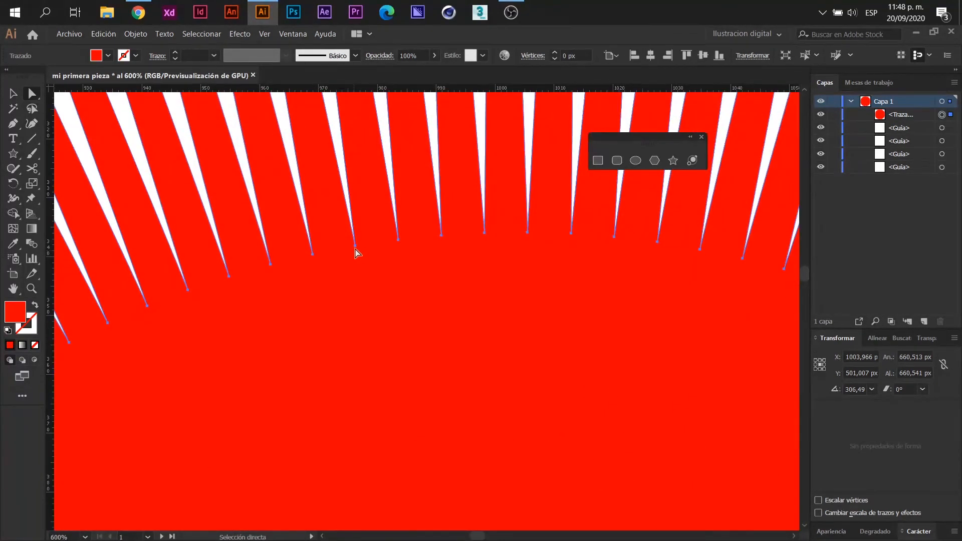
drag(355, 246, 339, 152)
scroll(339, 156, down, 4)
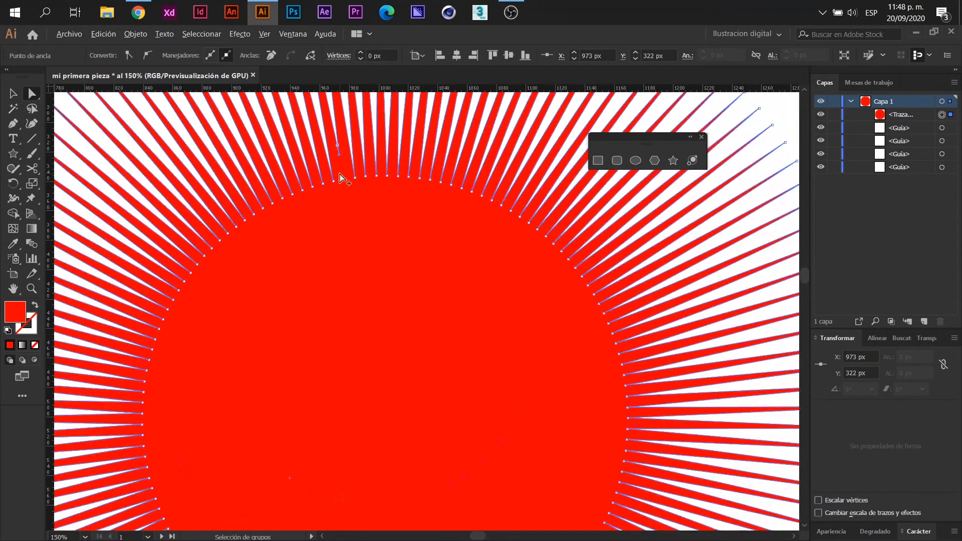
scroll(340, 173, down, 4)
click(493, 238)
Select the outer anchor points along the sunburst's left side with Direct Selection, stretch them outward to the left, and deselect the path.
scroll(315, 160, up, 3)
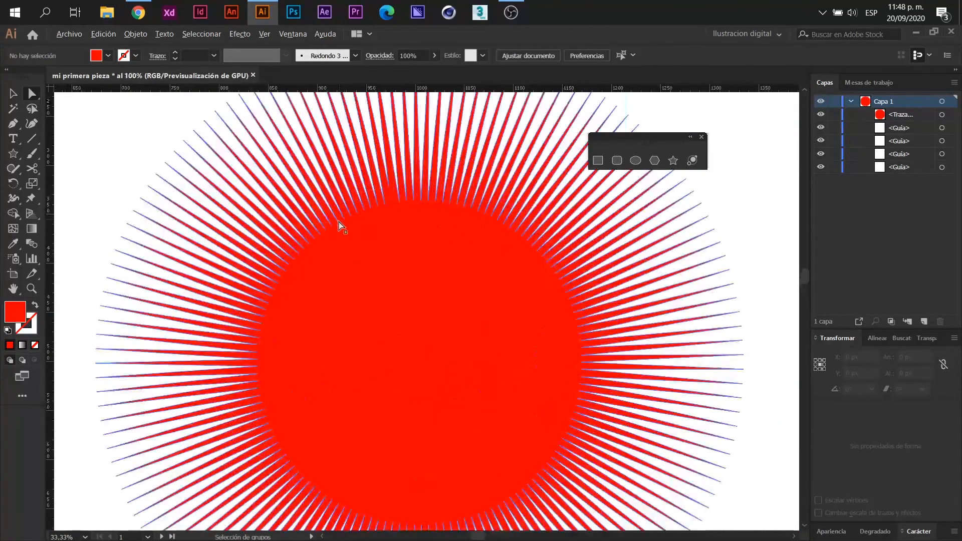
scroll(339, 226, down, 2)
drag(276, 184, 354, 436)
drag(321, 277, 183, 241)
click(226, 427)
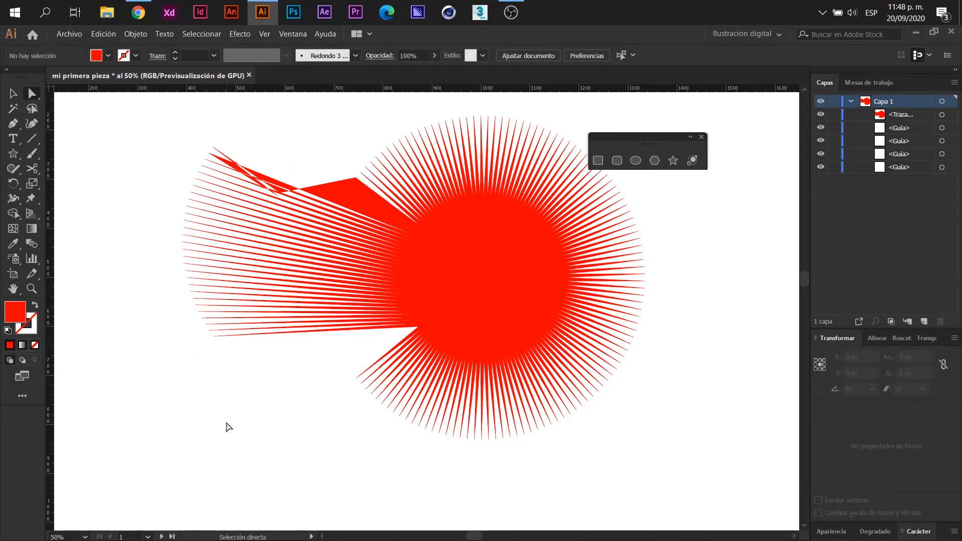
Undo the anchor-point edits that distorted the left side and top of the sunburst.
key(ctrl+minus)
key(ctrl+z)
key(ctrl+z)
key(ctrl+z)
key(ctrl+z)
key(ctrl+z)
key(ctrl+z)
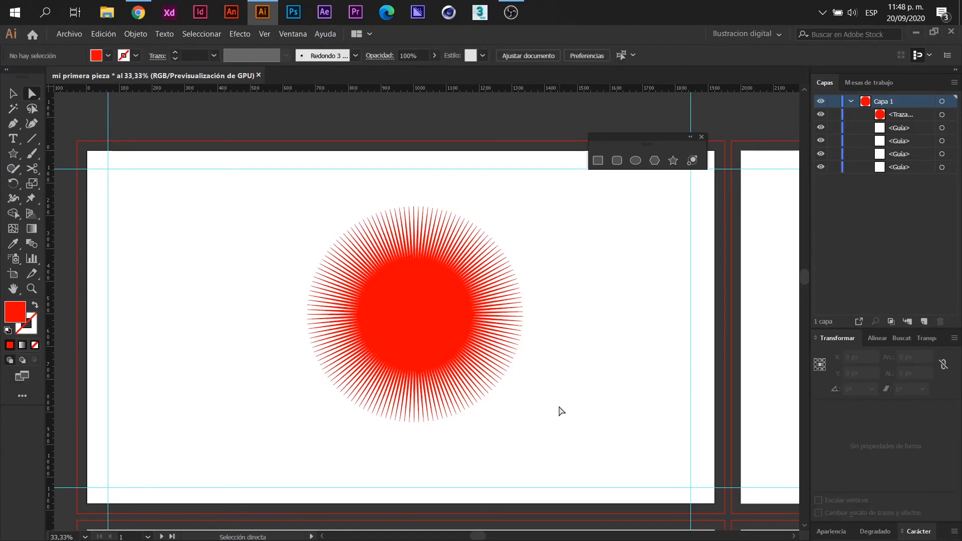
Select the whole sunburst to examine its path and bounding box, and deselect it.
key(ctrl+plus)
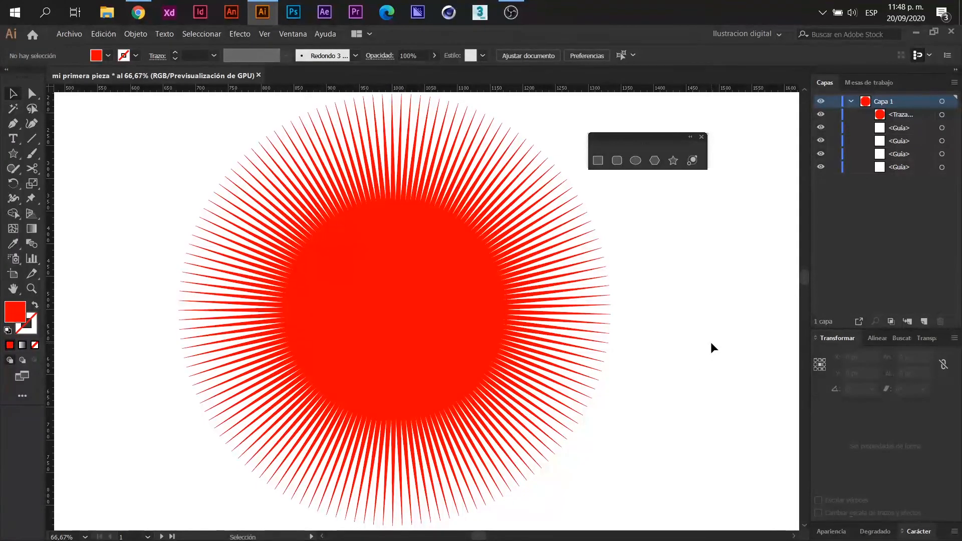
click(351, 271)
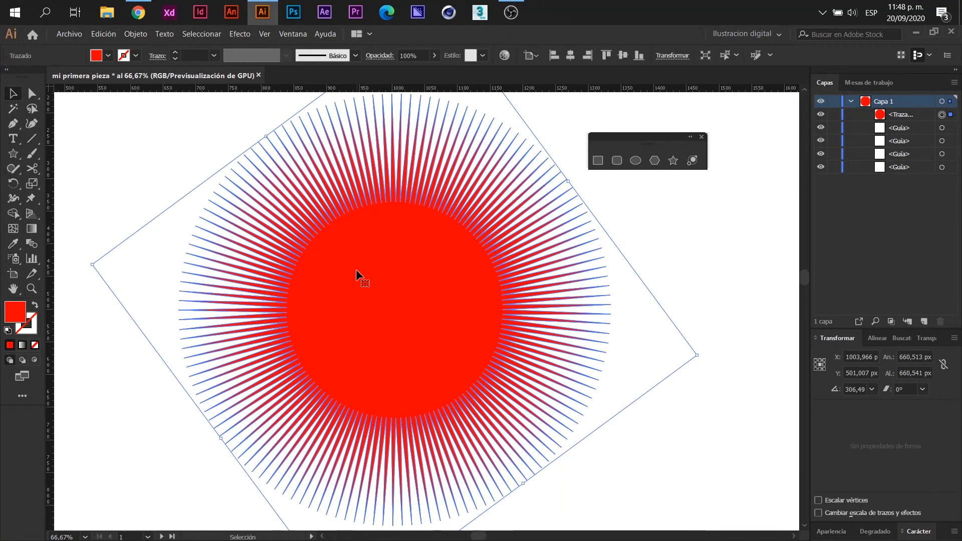
key(ctrl+minus)
click(566, 427)
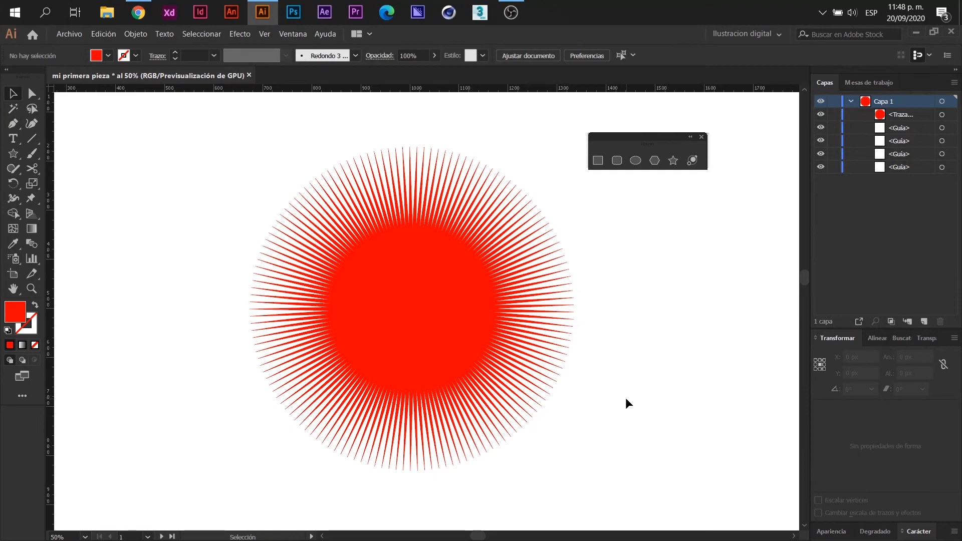
Switch to outline view and examine the artboards and the sunburst's contour lines at several magnifications.
key(ctrl+y)
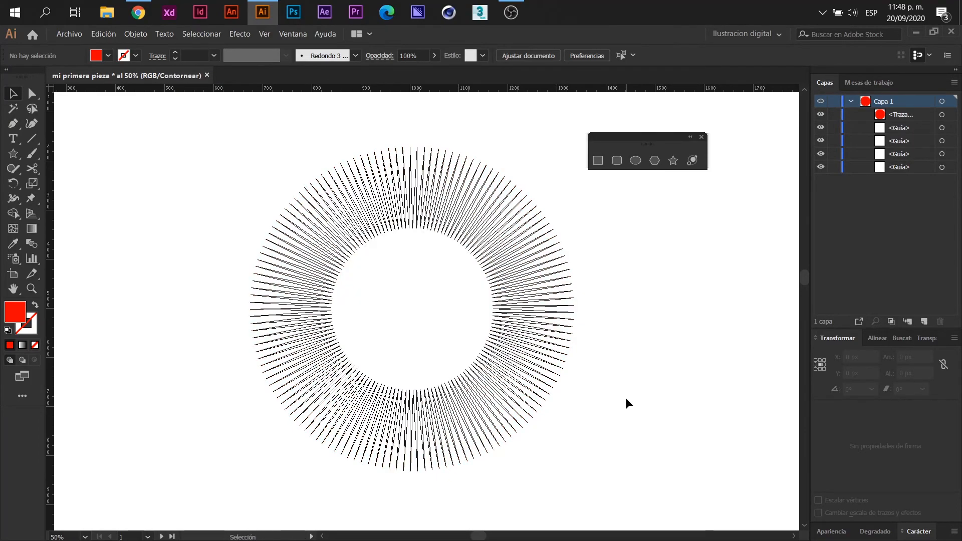
scroll(625, 397, down, 3)
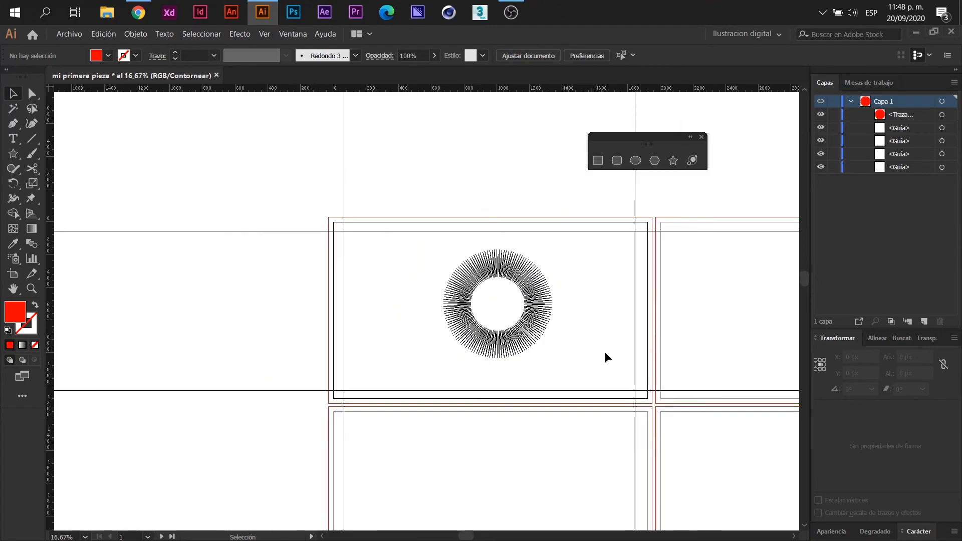
scroll(615, 353, down, 5)
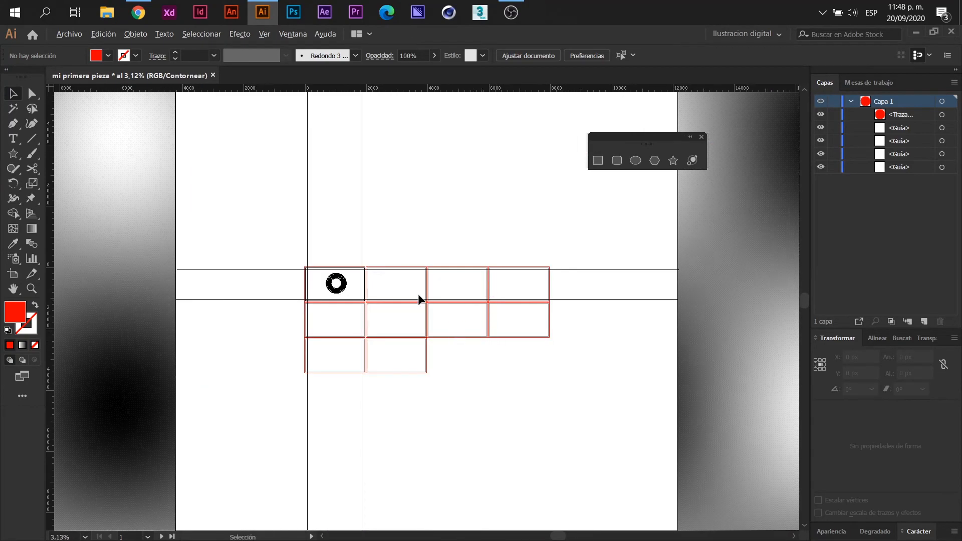
scroll(435, 304, up, 6)
drag(236, 273, 554, 331)
scroll(371, 300, up, 5)
drag(331, 247, 466, 305)
drag(377, 359, 441, 356)
scroll(448, 400, down, 5)
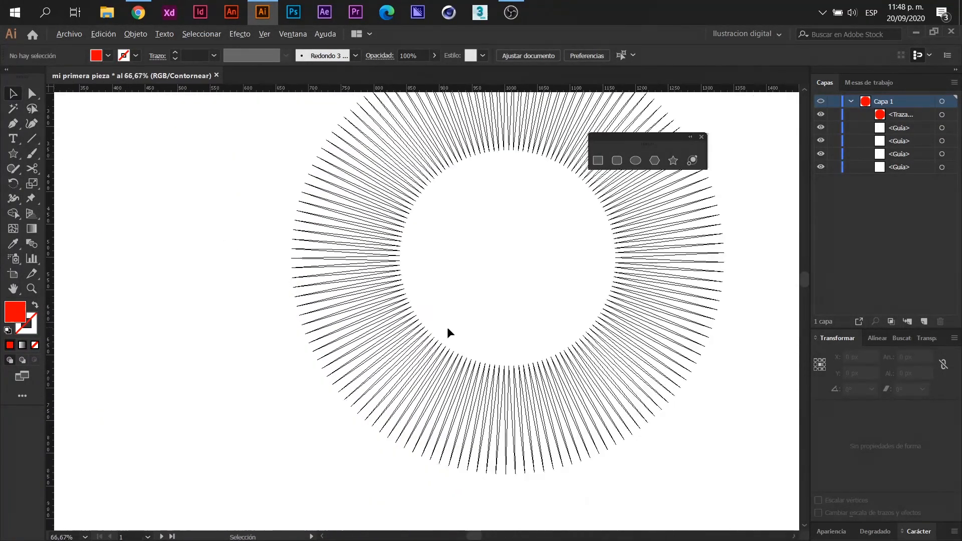
Compare the preview and outline views, examine the sunburst's individual spikes up close, and return to preview.
key(ctrl+y)
key(ctrl+y)
drag(467, 228, 416, 280)
scroll(326, 180, up, 3)
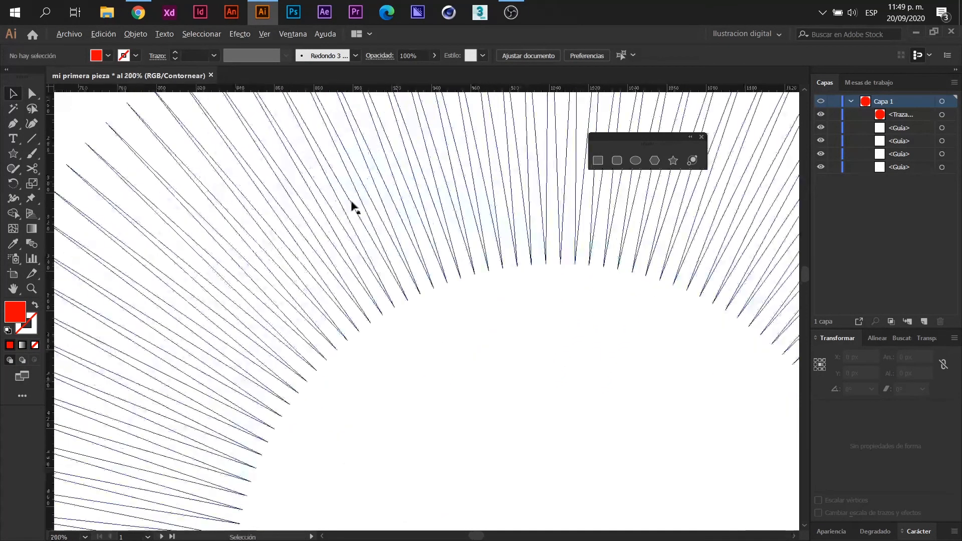
drag(434, 411, 347, 414)
drag(558, 389, 412, 361)
drag(552, 405, 451, 316)
scroll(440, 279, down, 1)
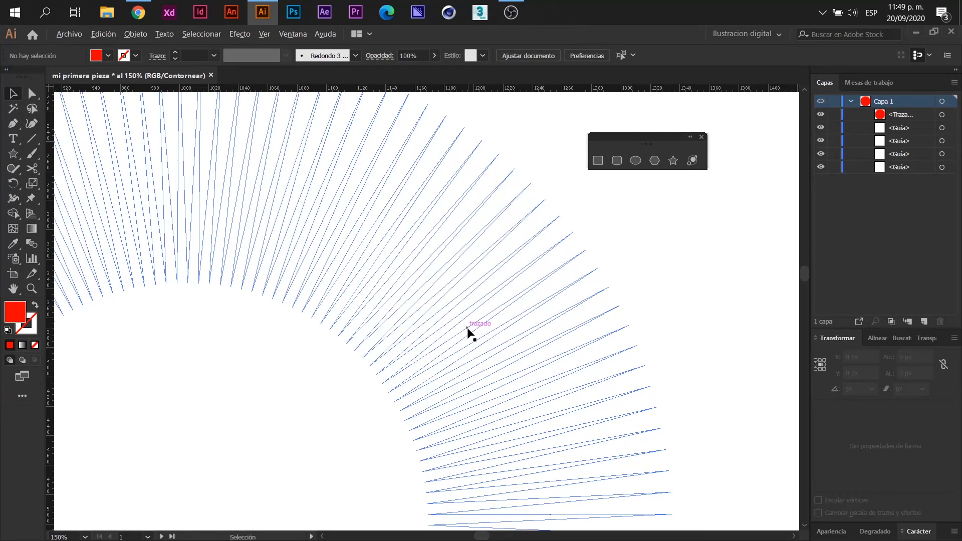
scroll(467, 330, down, 1)
key(ctrl+y)
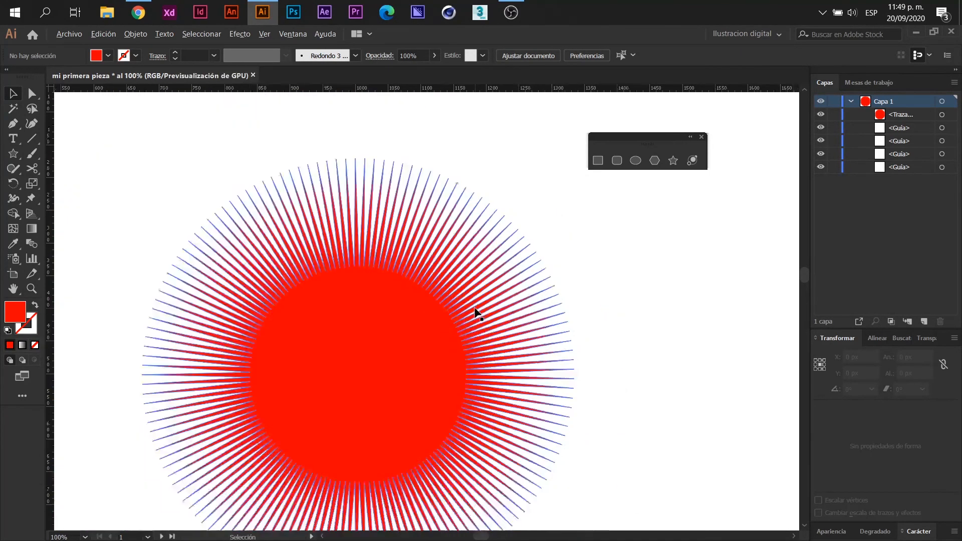
Delete the sunburst from the first artboard.
scroll(438, 346, down, 3)
click(438, 347)
key(Delete)
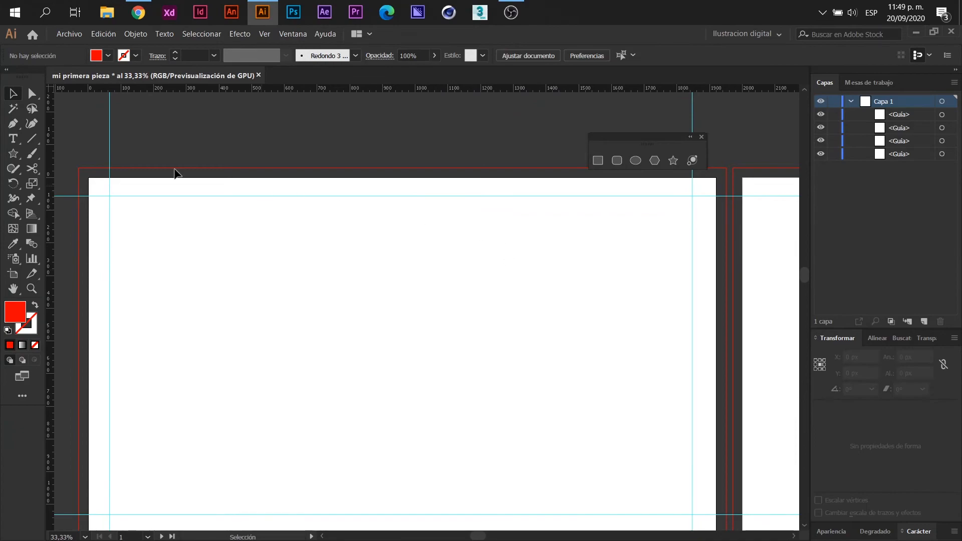
Create a six-sided polygon with a radius of 400 px on the first artboard, and delete it.
click(652, 162)
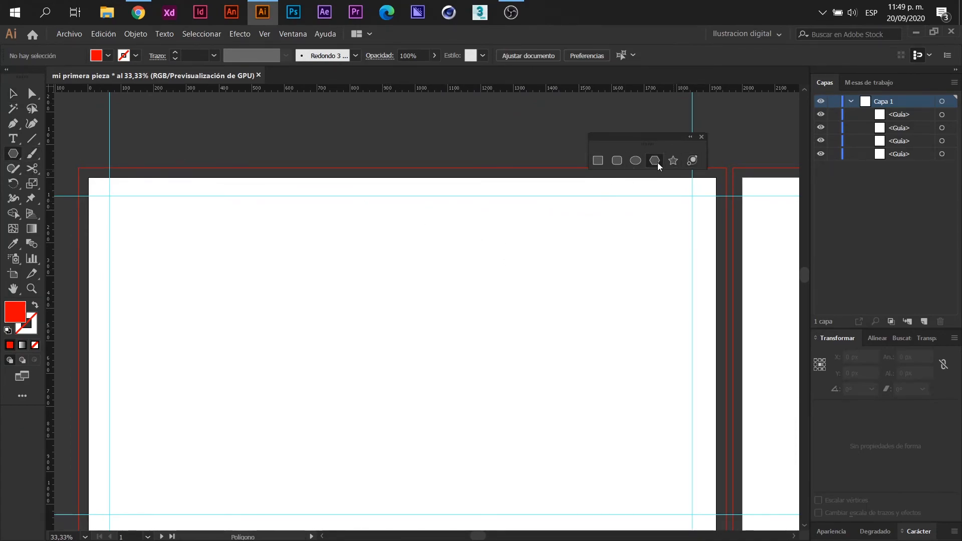
click(397, 317)
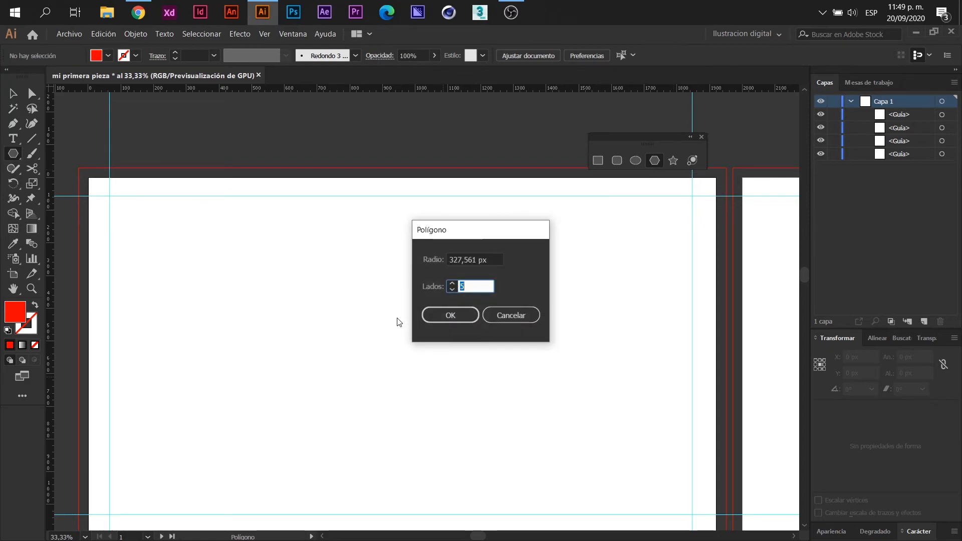
drag(509, 226, 574, 219)
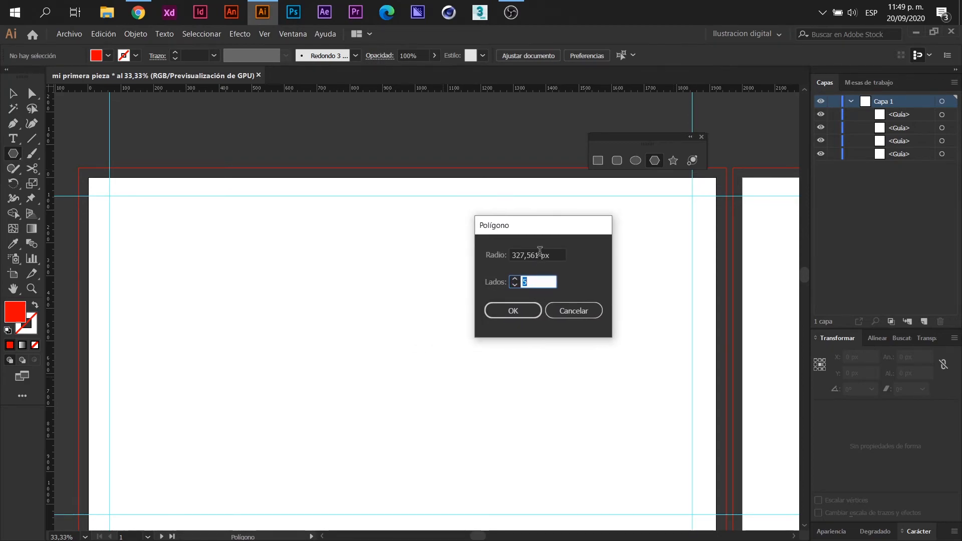
double_click(542, 256)
text(400)
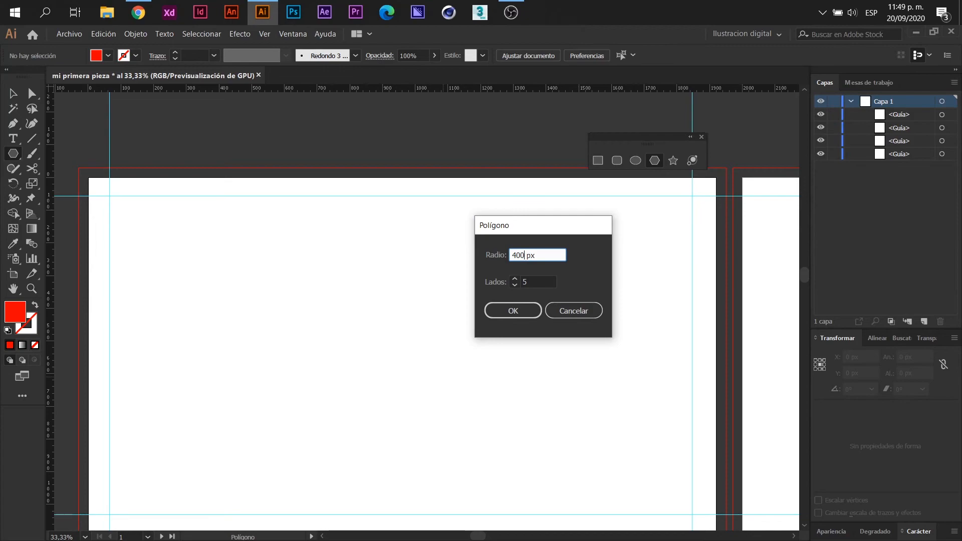
double_click(539, 282)
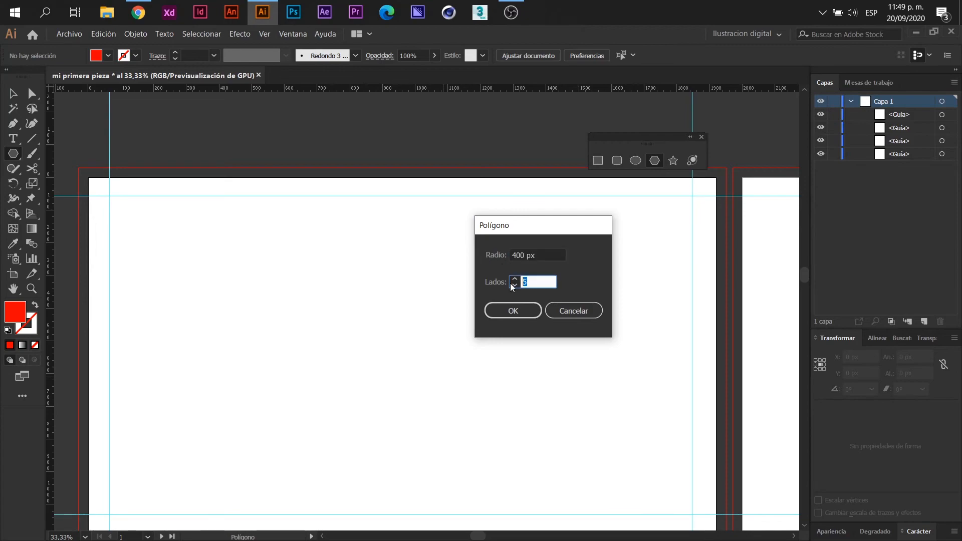
click(518, 311)
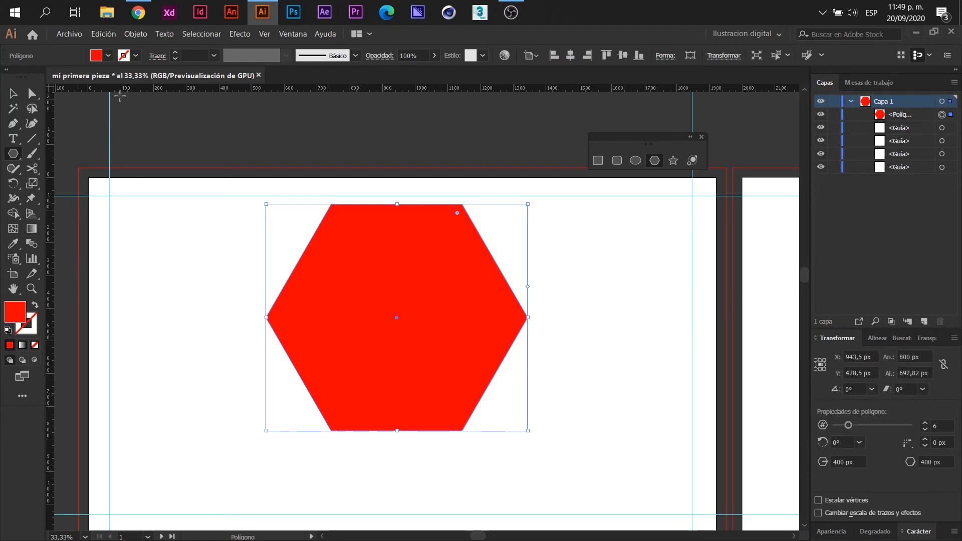
key(Delete)
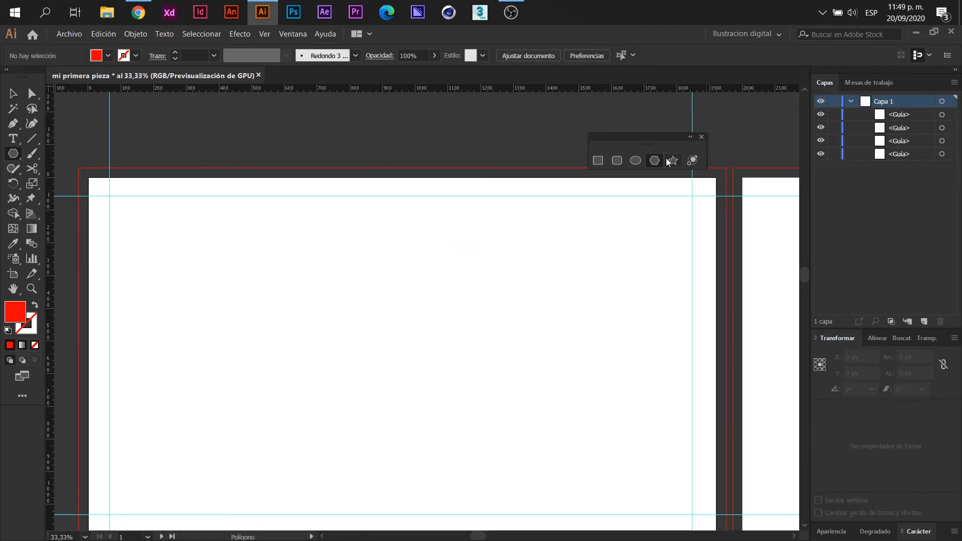
Create a 500-point star with radius 1 of 400 px and radius 2 of 150 px, and deselect it.
click(409, 355)
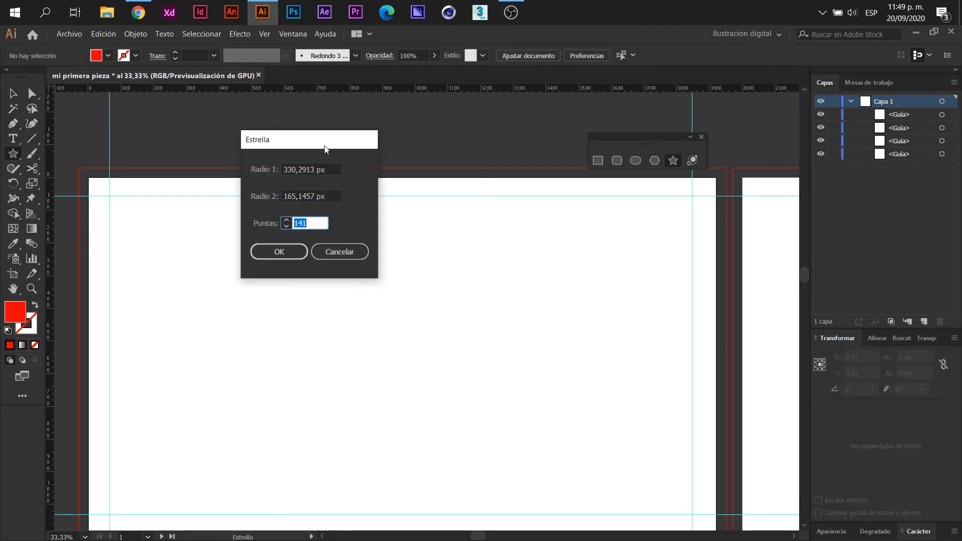
drag(326, 148, 595, 282)
click(580, 357)
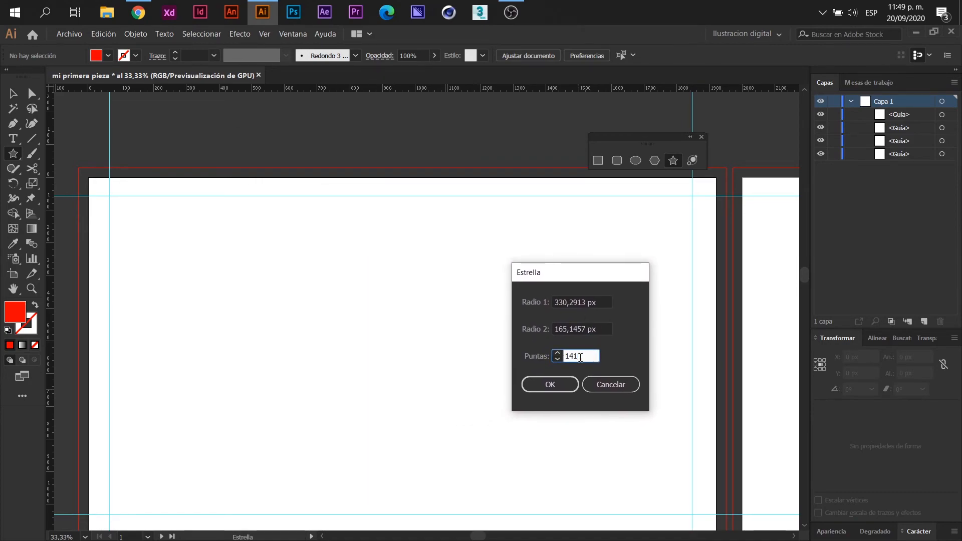
text(500)
click(586, 303)
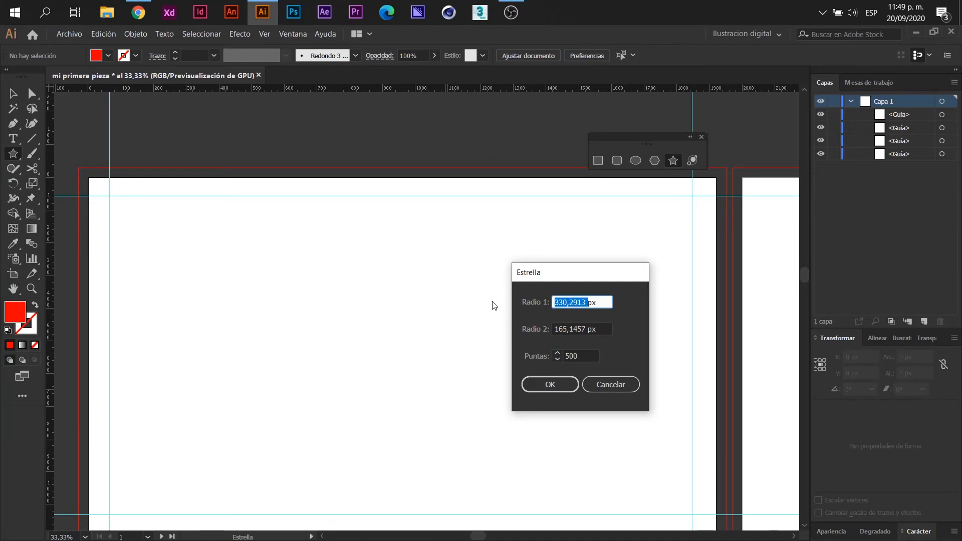
text(400)
click(584, 330)
text(150)
click(564, 384)
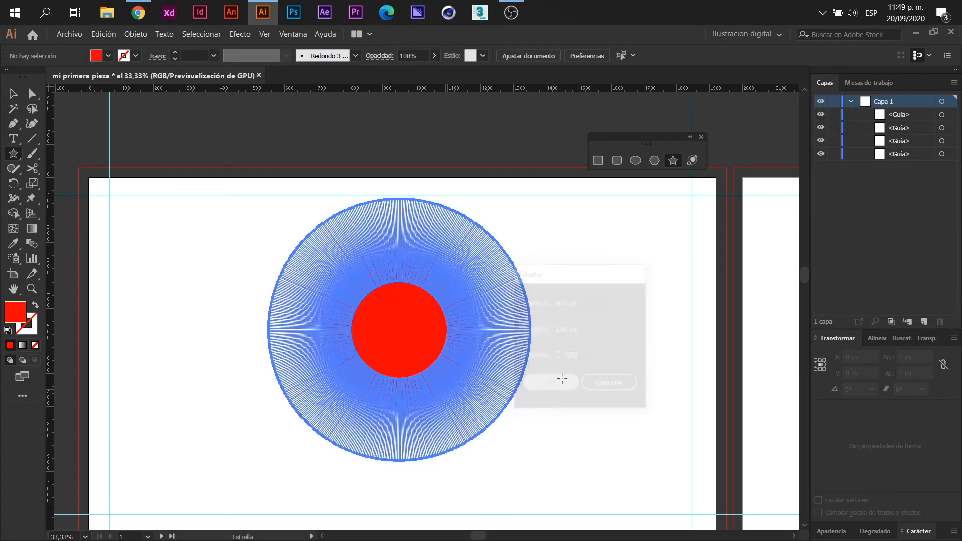
click(18, 94)
click(154, 341)
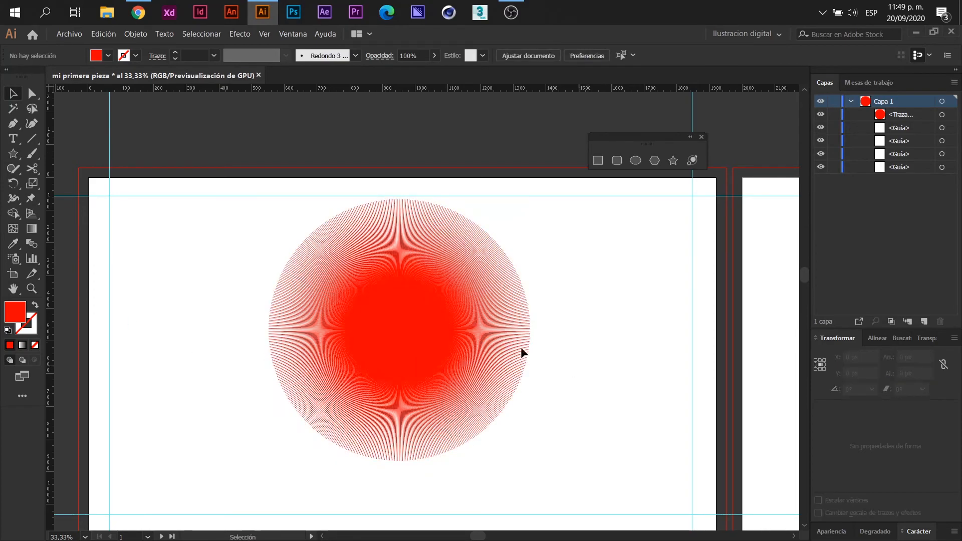
Inspect the 500-point star's spikes up close and delete the star.
scroll(504, 378, up, 5)
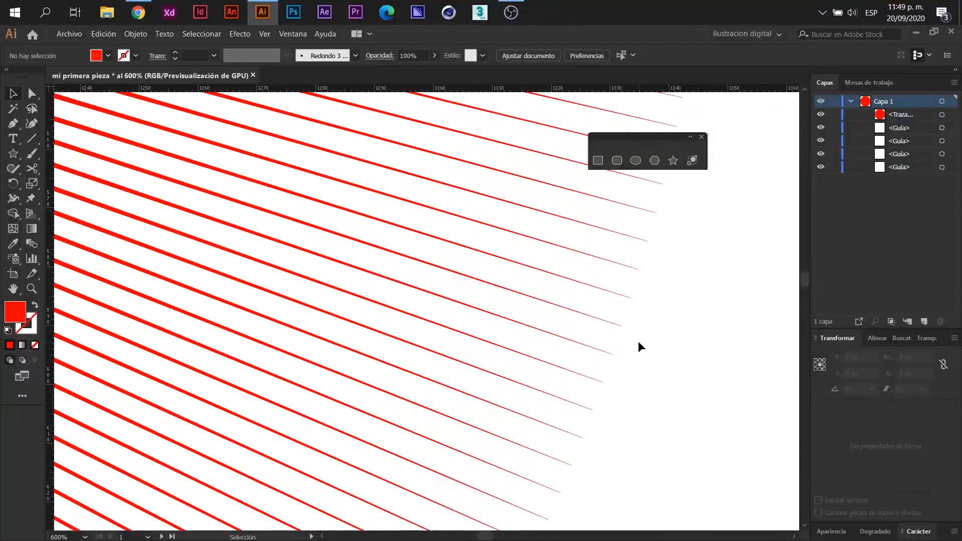
scroll(638, 343, up, 2)
scroll(535, 366, down, 6)
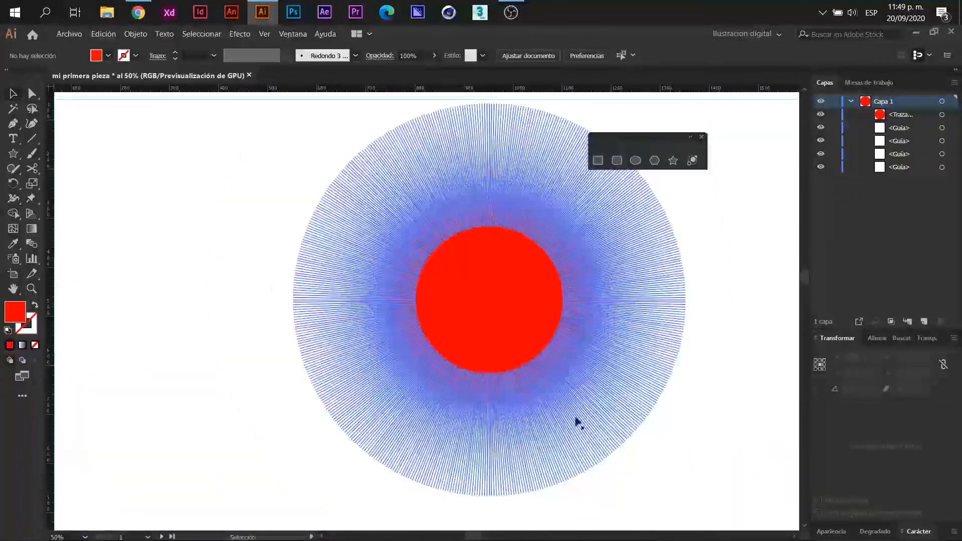
drag(694, 446, 677, 442)
drag(703, 400, 625, 402)
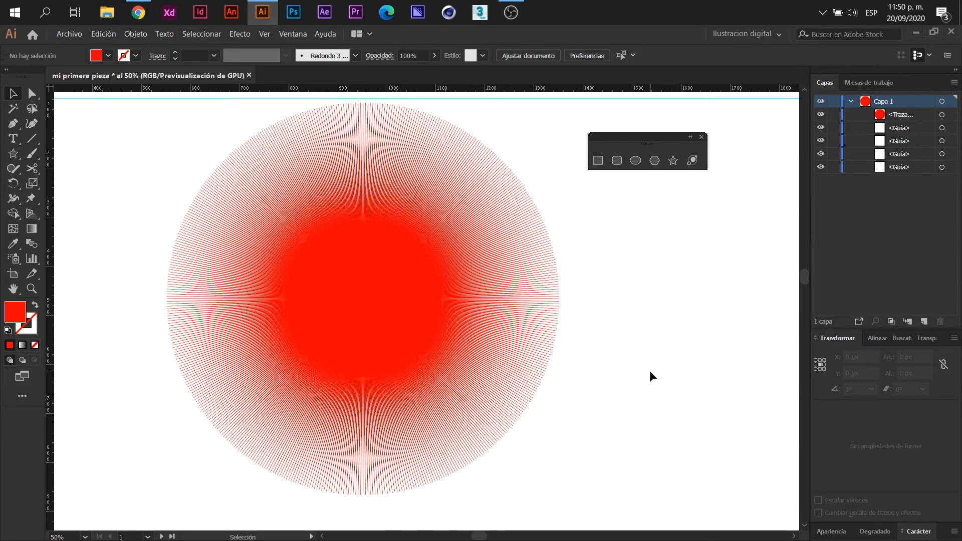
key(space)
drag(628, 367, 246, 293)
key(Delete)
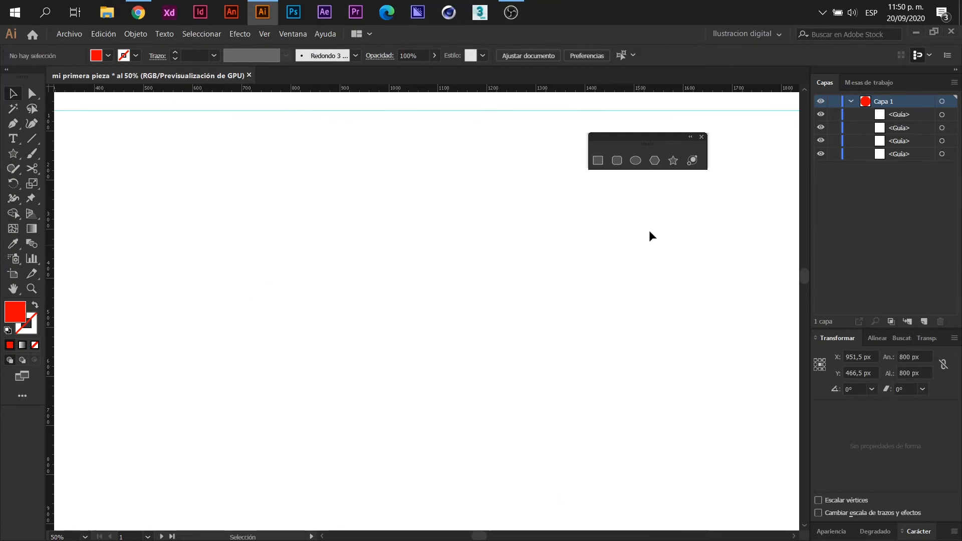
Show the whole first artboard and move the floating shape tools up to its upper edge.
scroll(616, 226, down, 2)
drag(634, 240, 581, 259)
drag(629, 133, 645, 116)
Examine the Flare tool's options for center, halo, rays and rings, and leave them unapplied.
click(711, 140)
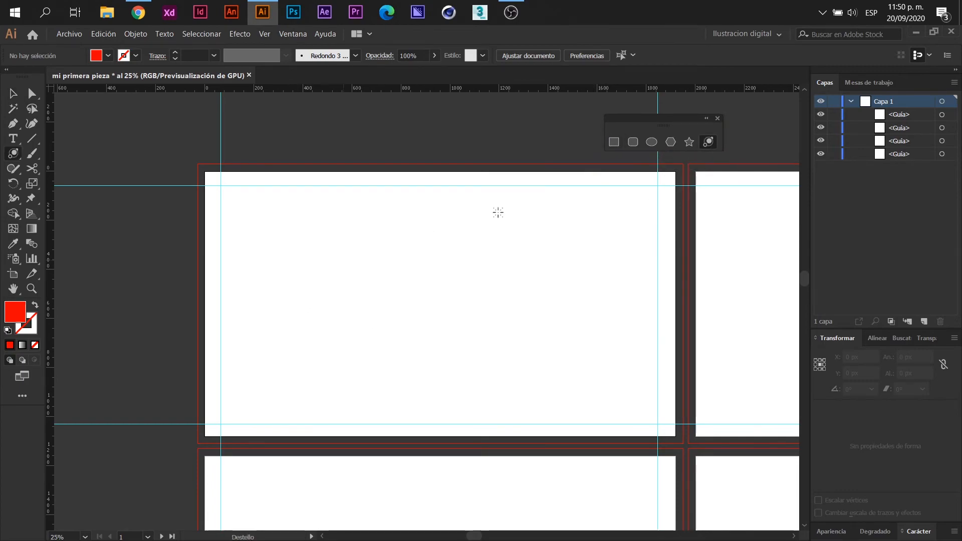
click(496, 324)
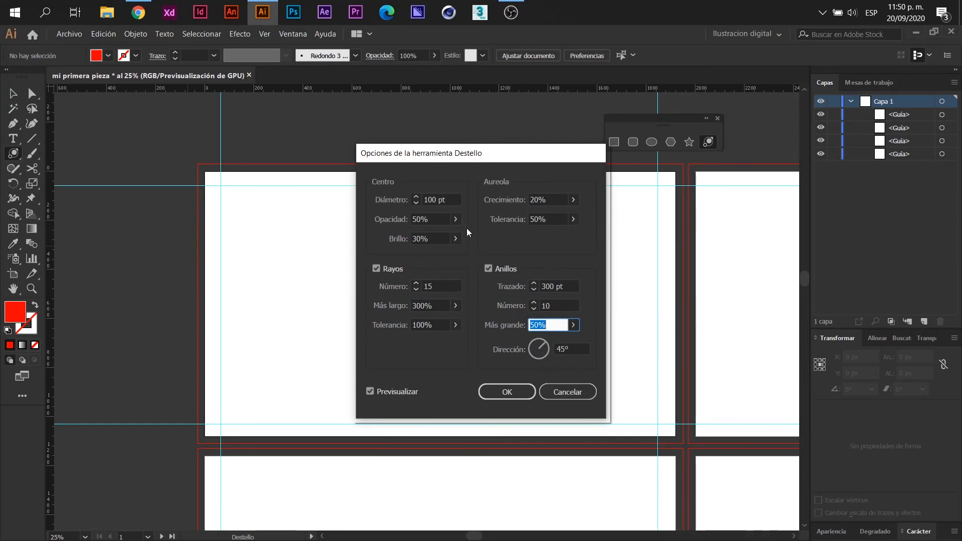
click(567, 391)
Draw a flare about 1683 by 882 px from the first artboard's upper-left area toward its lower right, and deselect it.
mouse_move(281, 242)
mouse_down()
mouse_move(485, 365)
mouse_move(464, 318)
mouse_move(319, 261)
mouse_up()
drag(405, 306, 535, 328)
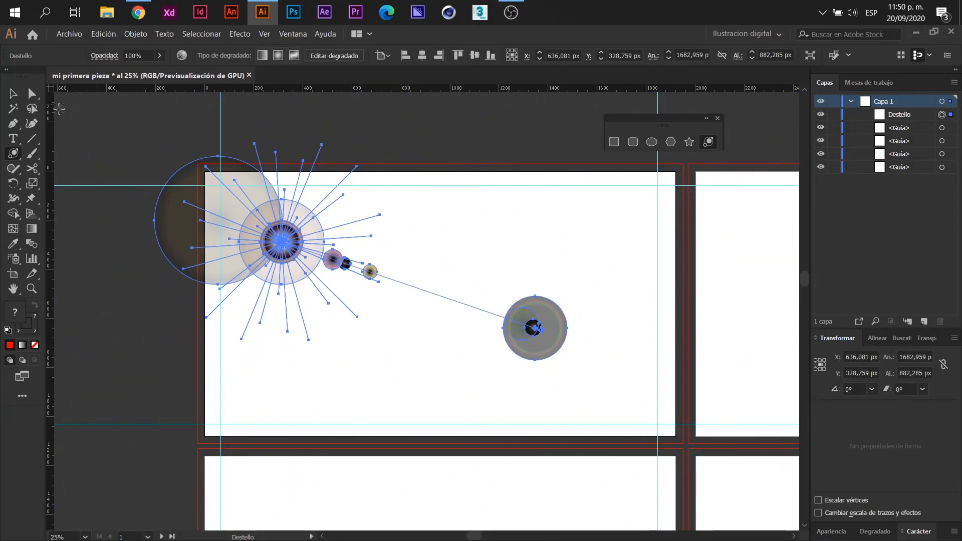
key(a)
click(13, 93)
click(125, 301)
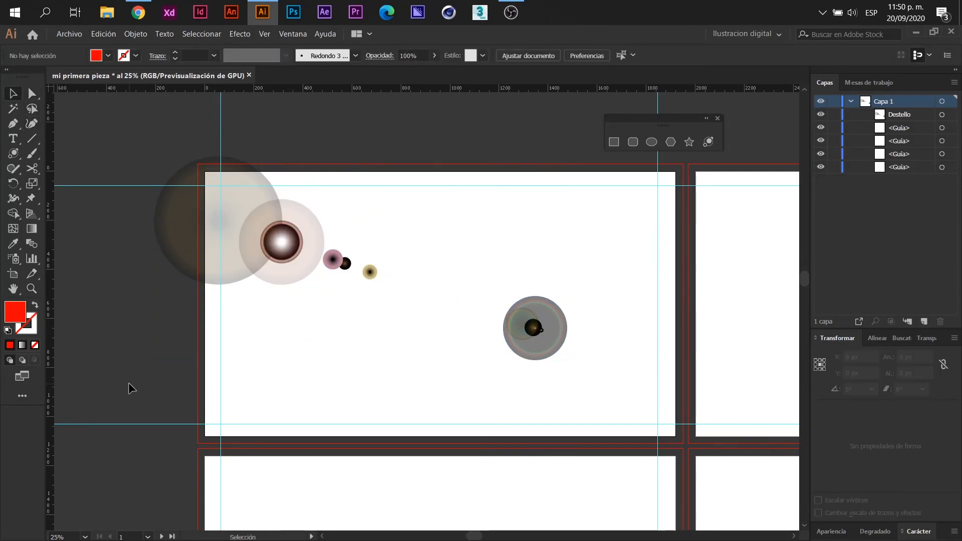
Delete the flare from the first artboard.
scroll(251, 316, up, 1)
key(space)
drag(538, 415, 448, 444)
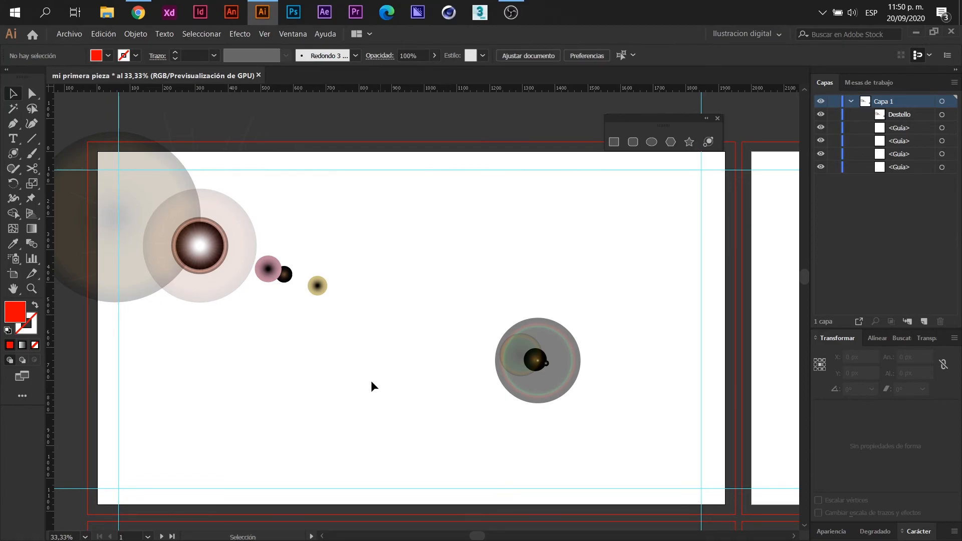
key(ctrl+a)
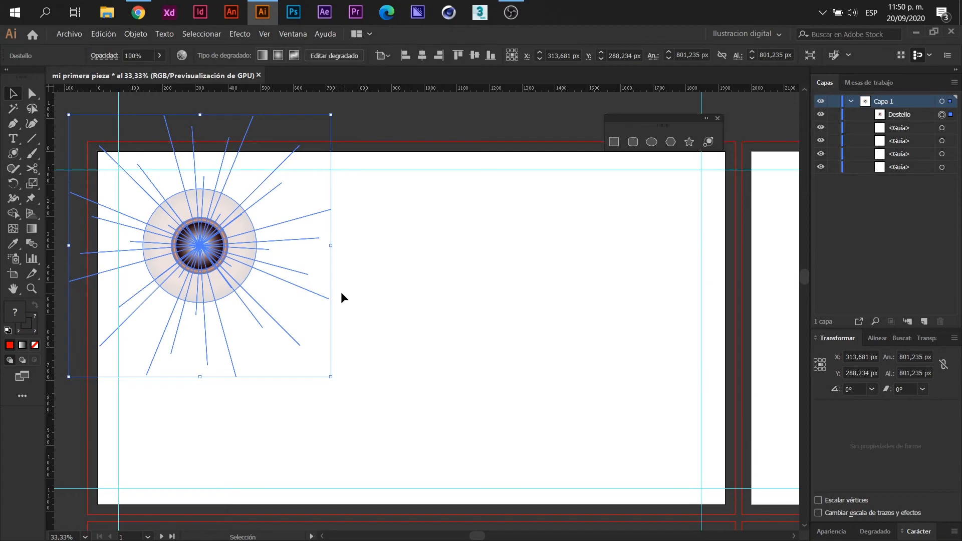
key(Delete)
Draw a flare about 1900 by 1050 px from the first artboard's upper-left area toward its lower right, and deselect it.
click(708, 142)
drag(203, 219, 273, 290)
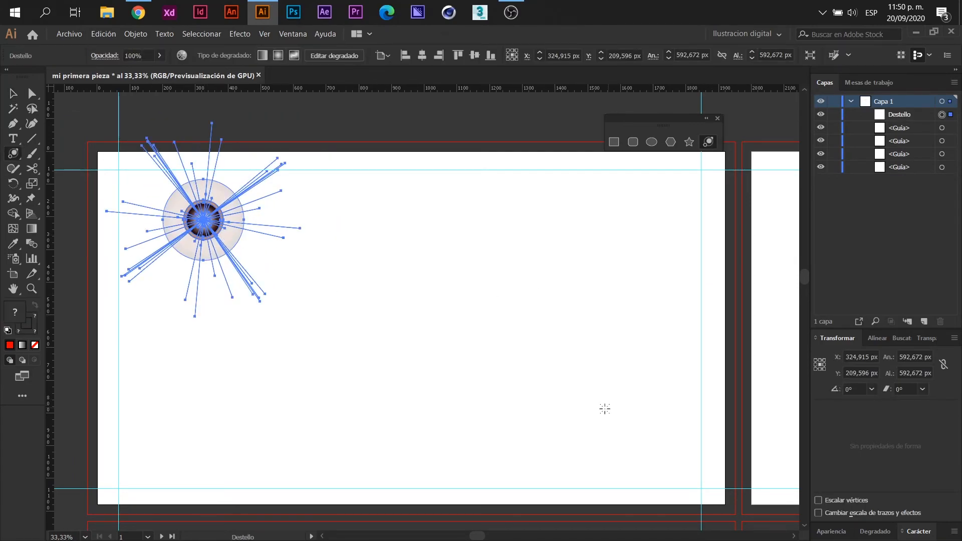
drag(604, 409, 628, 421)
click(10, 97)
click(211, 364)
drag(209, 362, 231, 366)
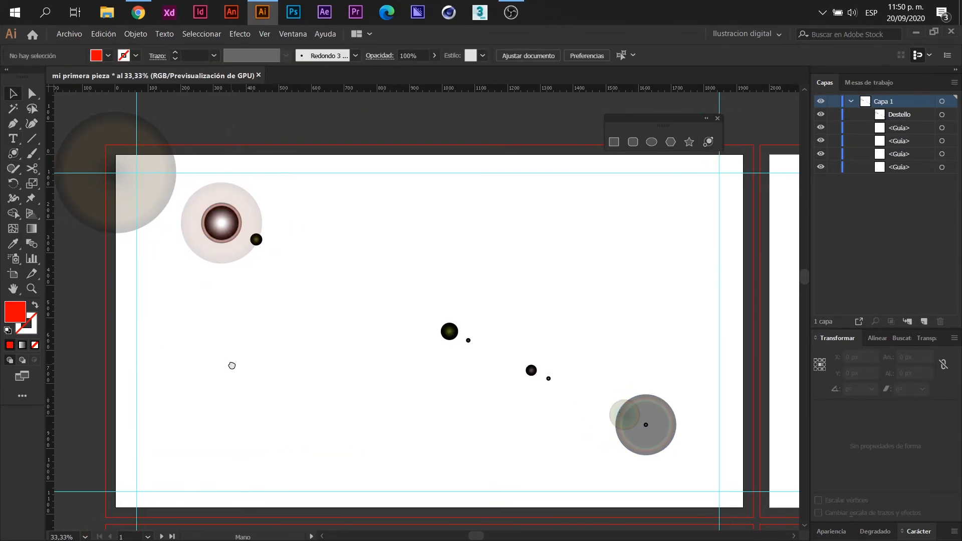
Delete the newly drawn flare from the first artboard.
scroll(518, 356, up, 4)
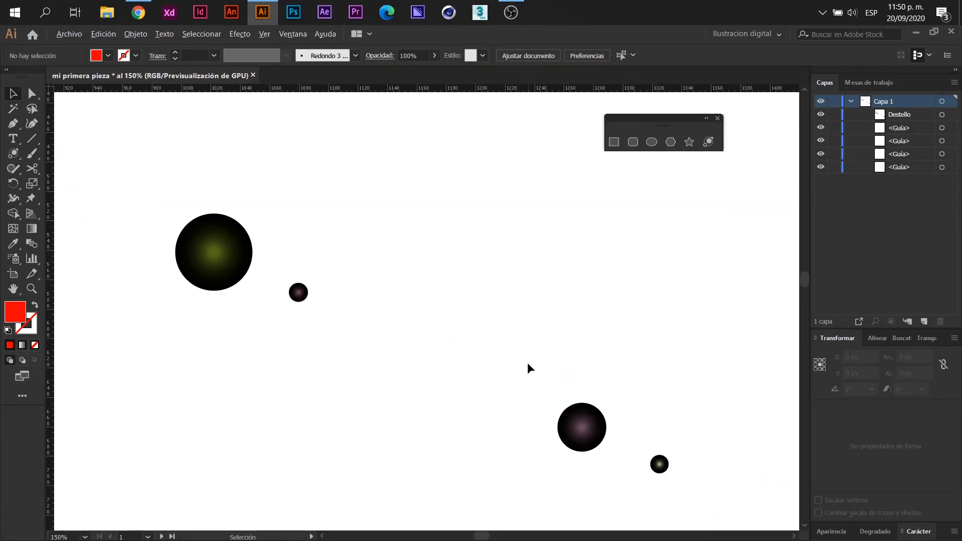
scroll(527, 363, down, 4)
click(648, 426)
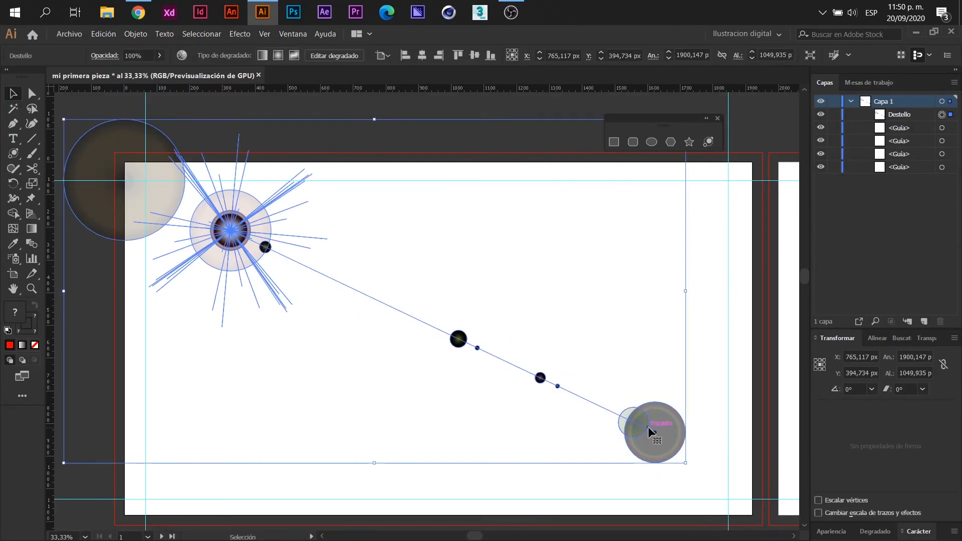
key(Delete)
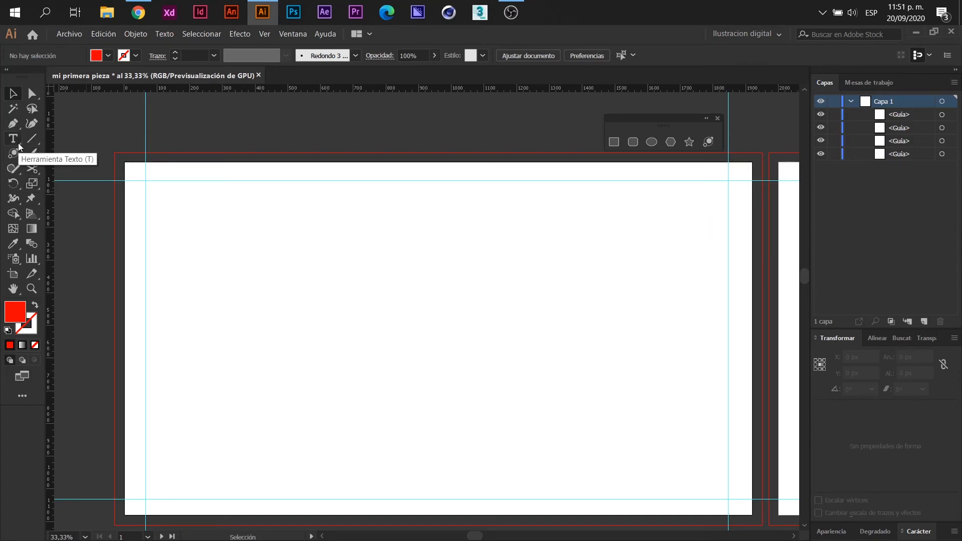
Detach the Pen tool group as floating tools and place them above the first artboard's upper edge.
click(14, 124)
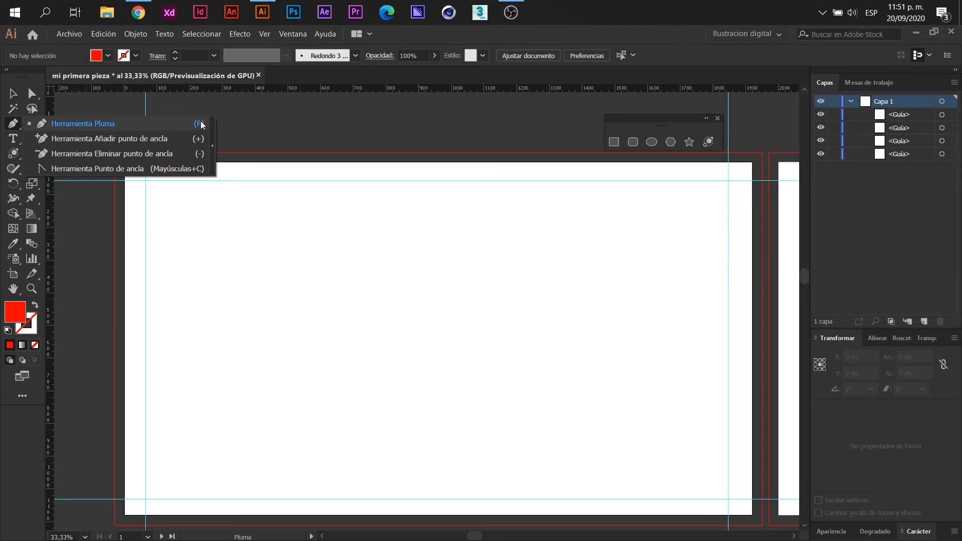
click(211, 137)
drag(97, 133, 351, 114)
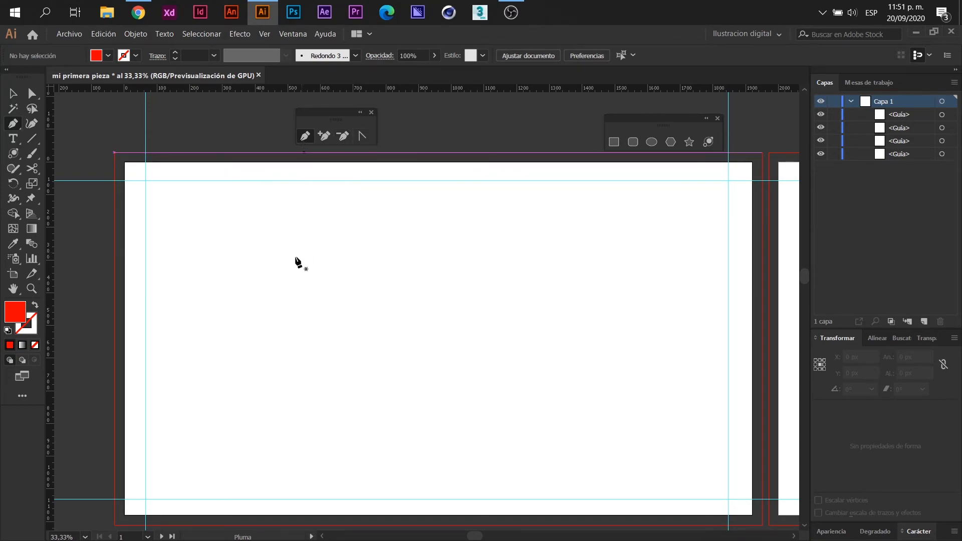
Draw a closed, straight-sided shape of nine anchor points, about 820 by 369 px, with the Pen tool.
scroll(201, 225, up, 1)
drag(357, 255, 340, 269)
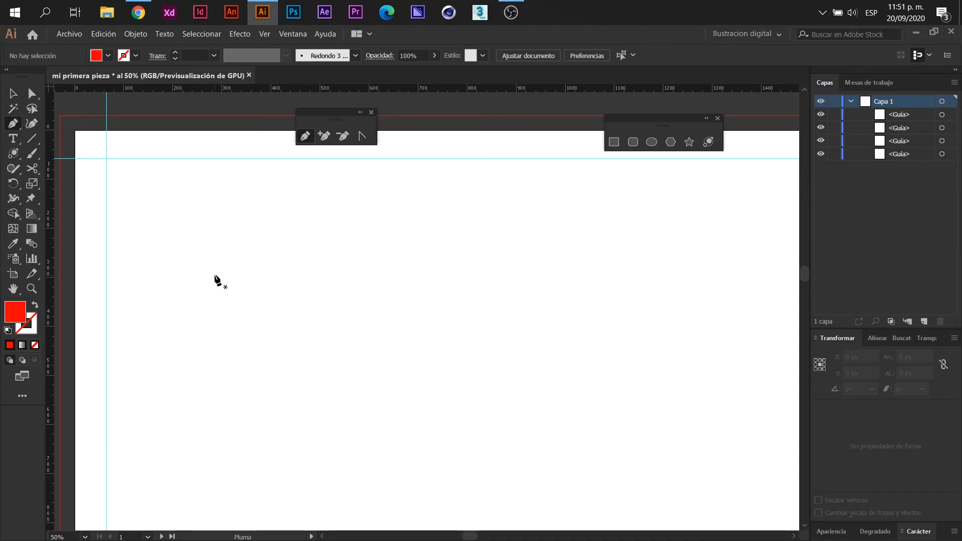
drag(215, 275, 348, 262)
click(353, 275)
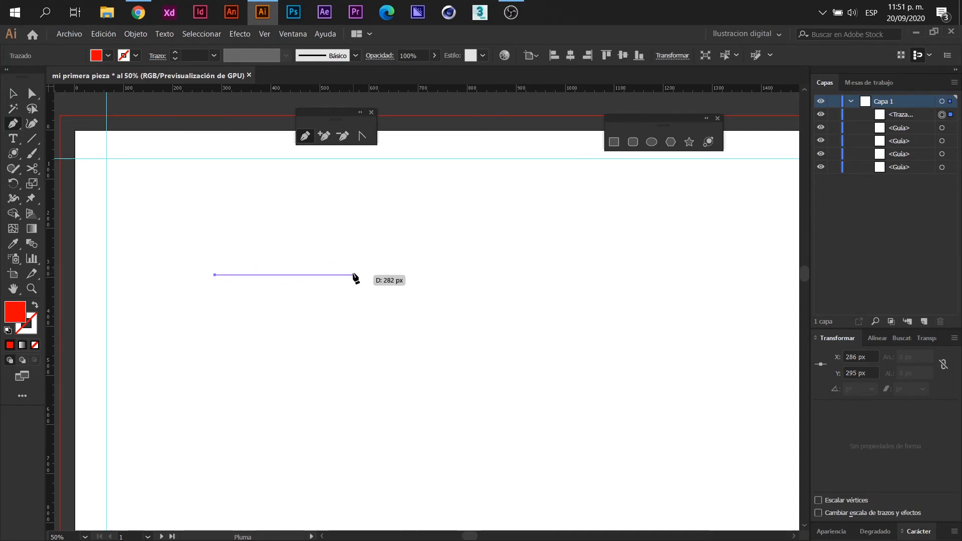
click(451, 242)
click(569, 293)
click(530, 380)
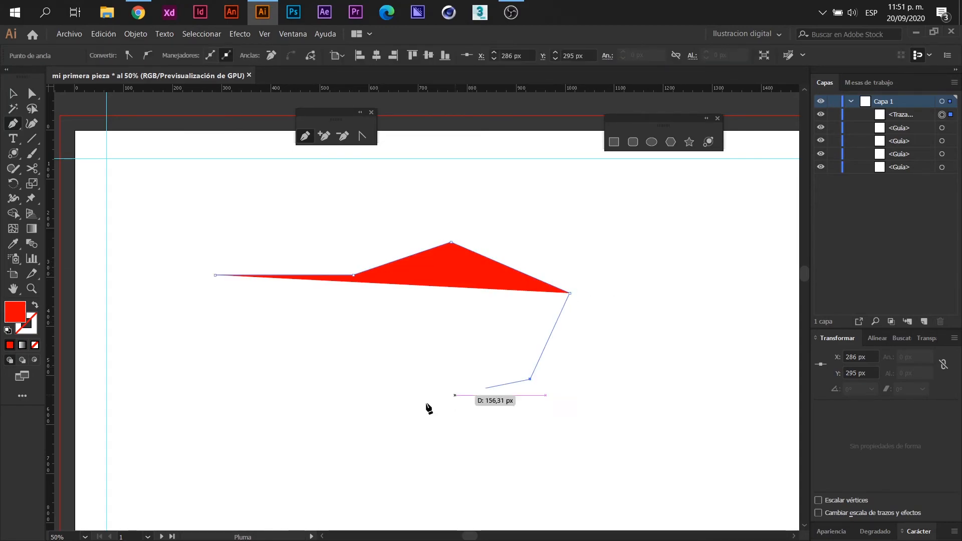
click(377, 423)
click(274, 409)
click(177, 376)
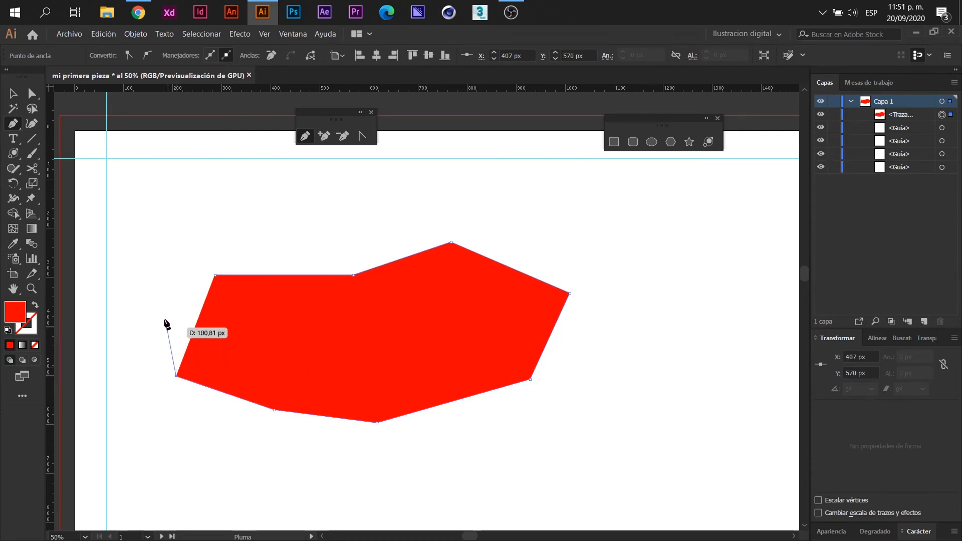
click(167, 315)
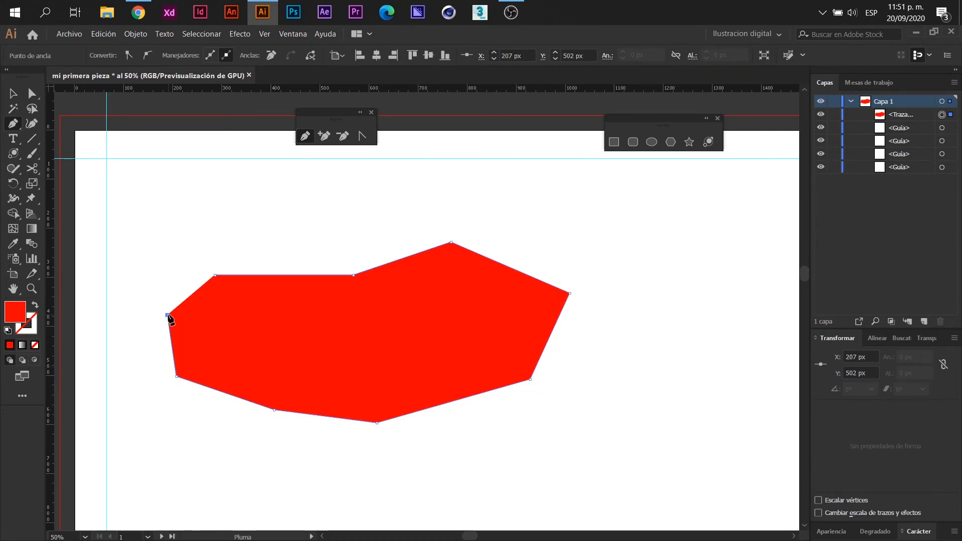
click(215, 275)
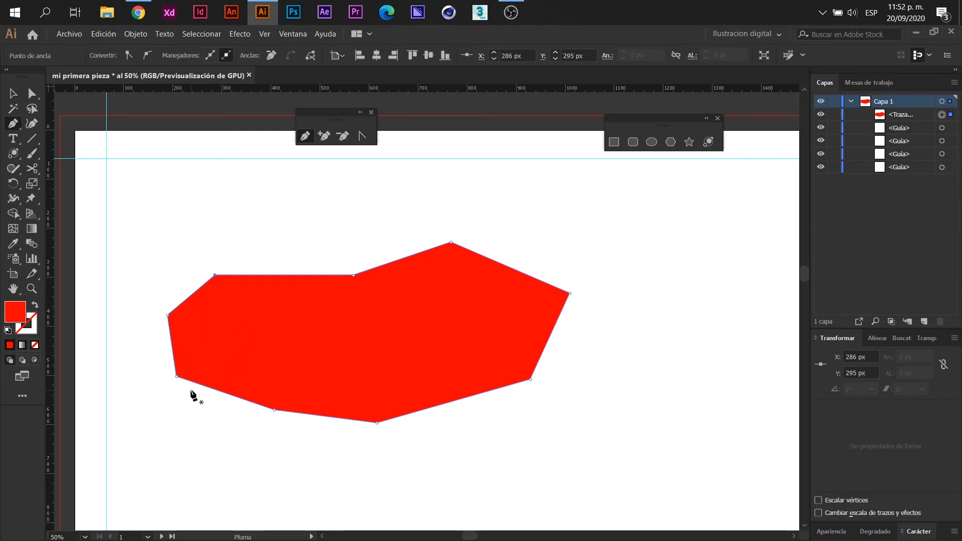
click(13, 93)
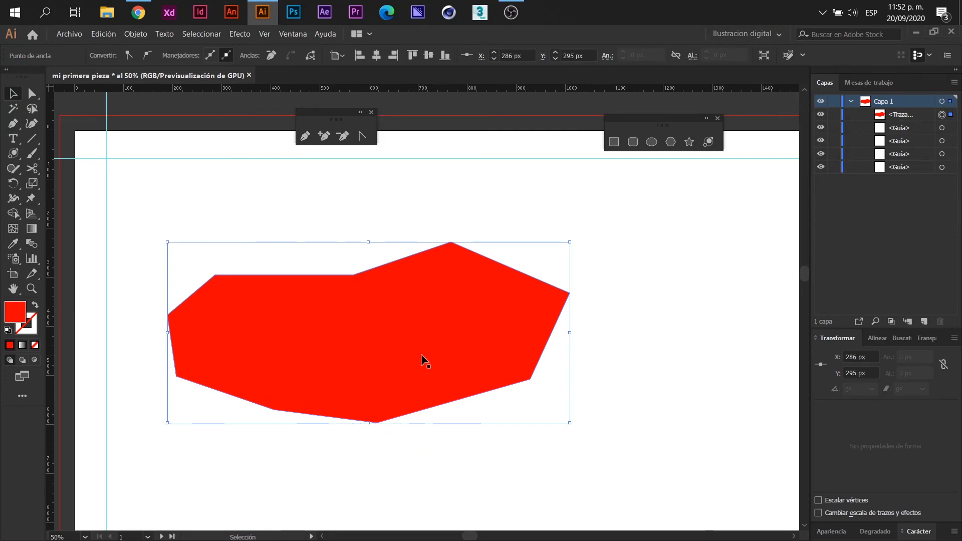
Undo the whole nine-point Pen shape.
key(ctrl+z)
key(ctrl+z)
key(ctrl+z)
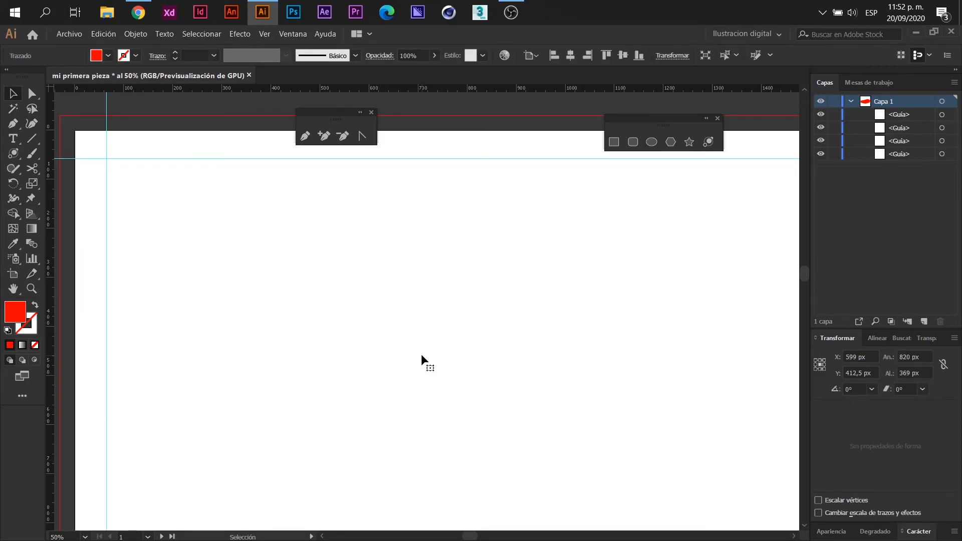
Draw a closed rectangle about 331 px wide with the Pen tool, constraining its sides to exact horizontals and verticals.
key(p)
click(238, 237)
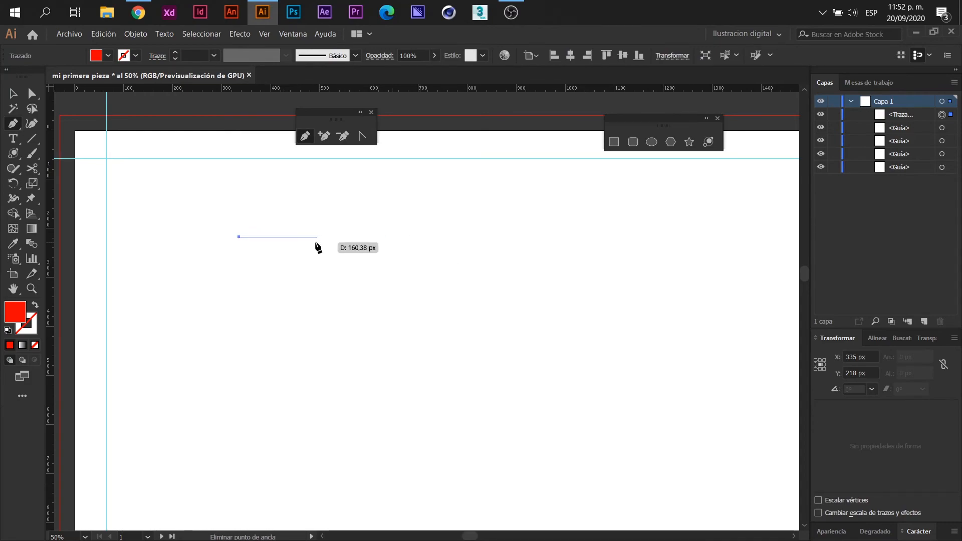
shift+click(400, 249)
shift+click(401, 381)
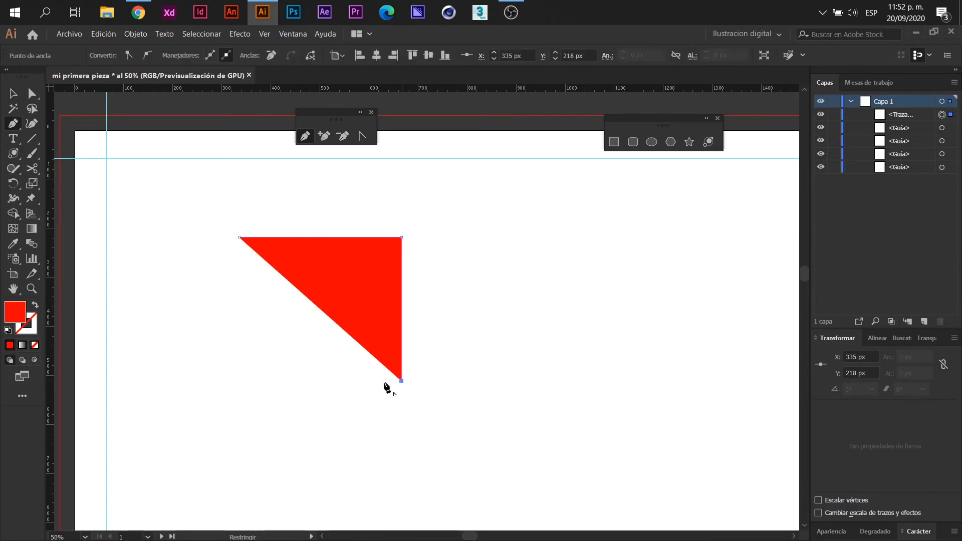
click(239, 379)
click(239, 237)
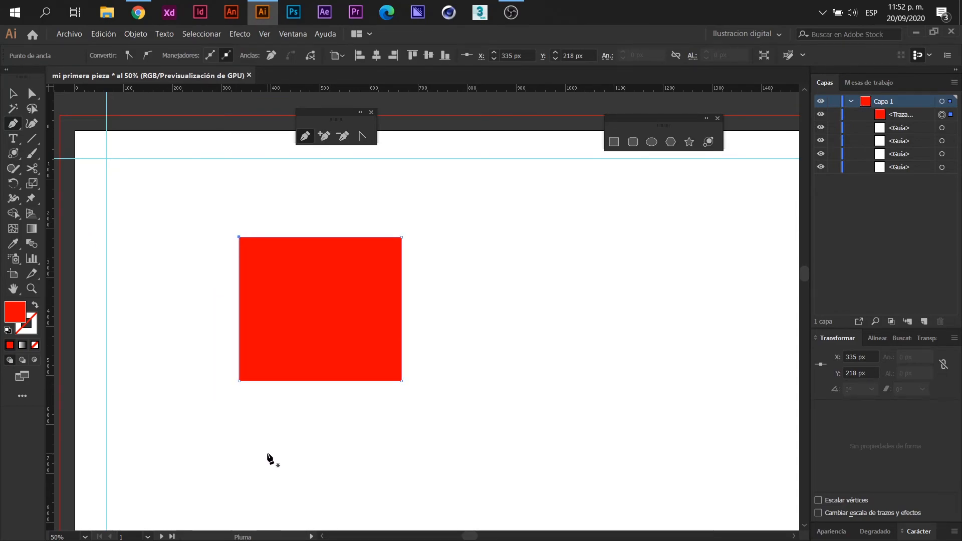
Undo all anchor points of the Pen-drawn rectangle.
key(ctrl+z)
key(ctrl+z)
key(ctrl+z)
key(ctrl+z)
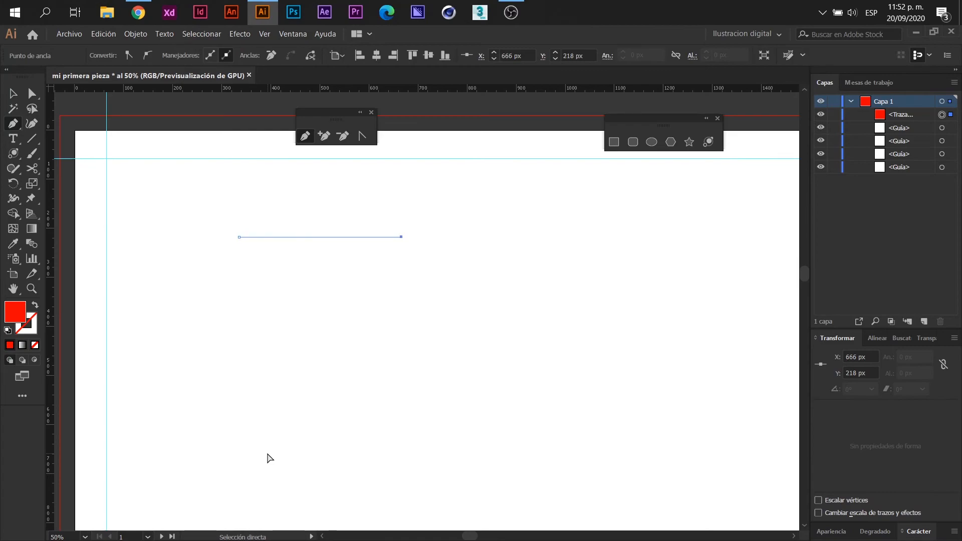
key(ctrl+z)
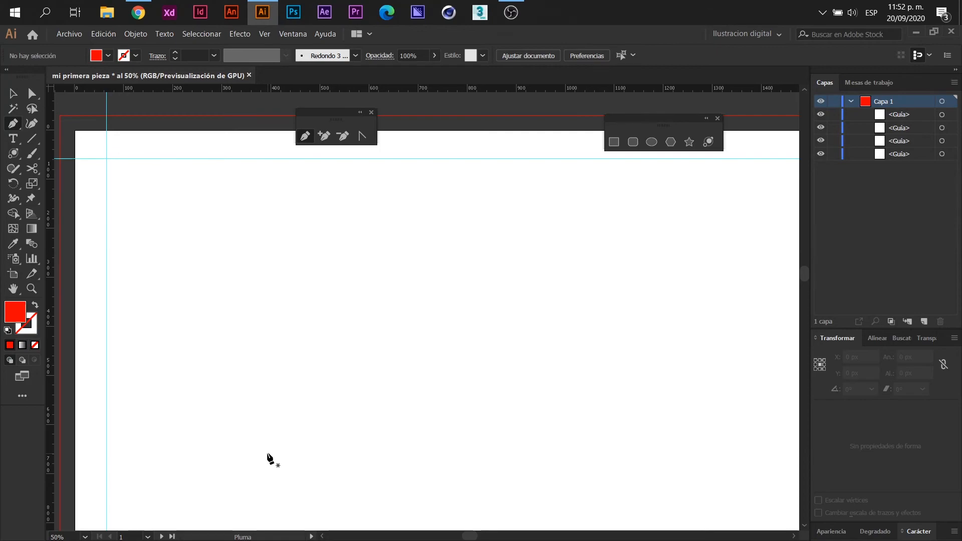
Draw an S-shaped Pen path with a smooth point about 285 px from the start and a corner point about 301 px farther right.
click(147, 308)
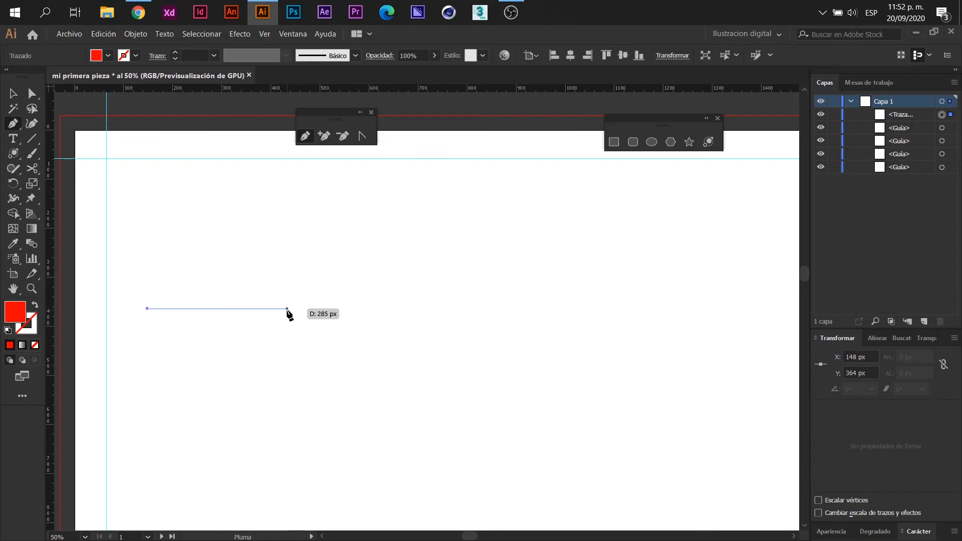
drag(286, 309, 350, 366)
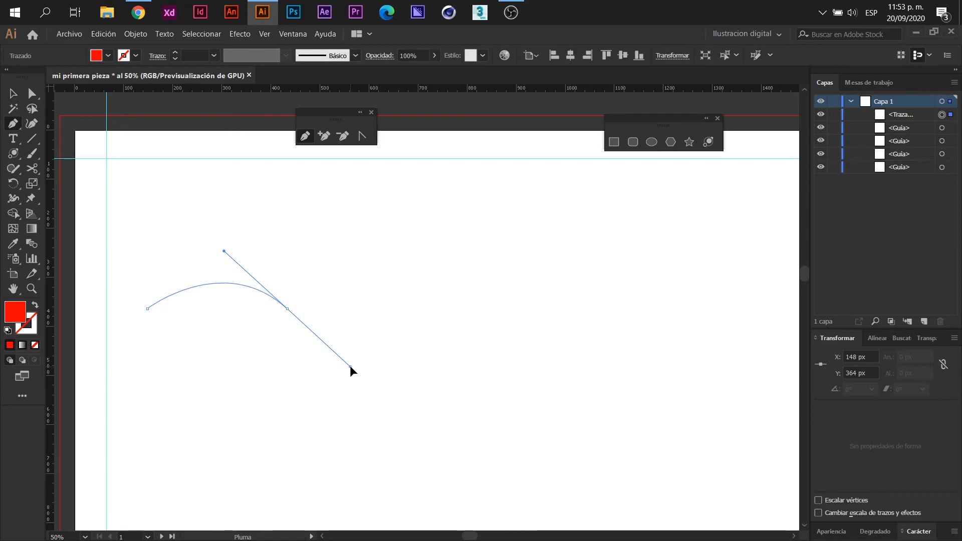
mouse_move(350, 365)
mouse_down()
mouse_move(311, 375)
mouse_move(367, 362)
mouse_move(347, 372)
mouse_up()
drag(372, 400, 348, 367)
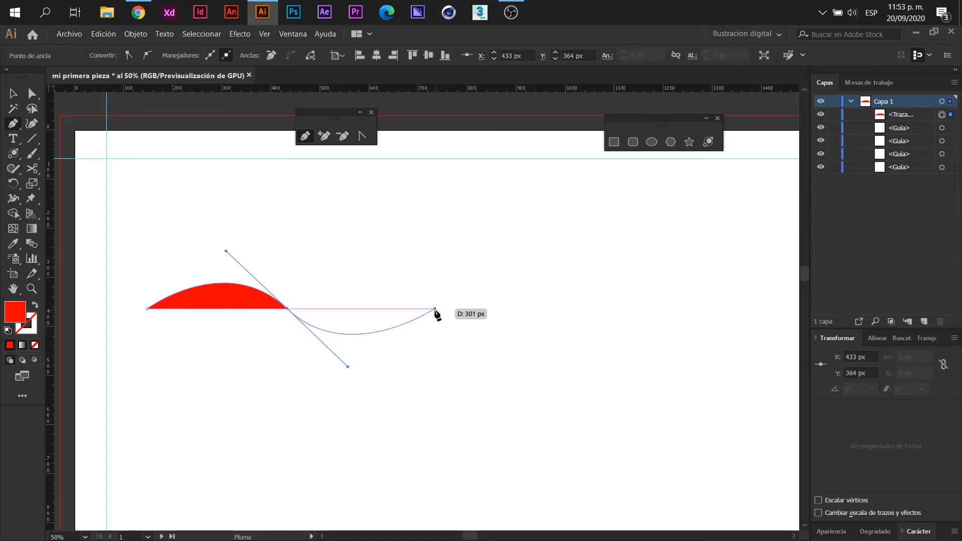
drag(435, 310, 436, 382)
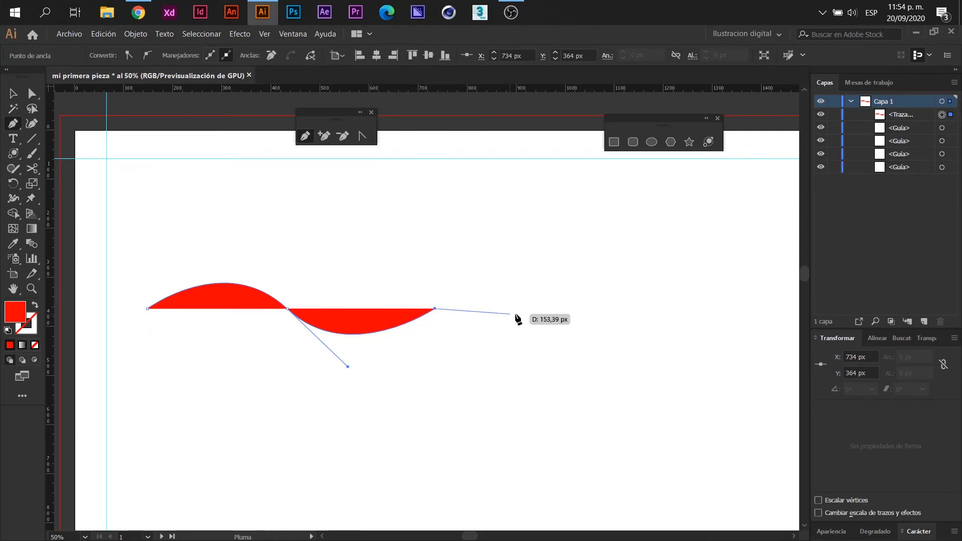
Extend the S-shaped path about 271 px straight to the right and close it below with straight segments back to its start.
click(568, 308)
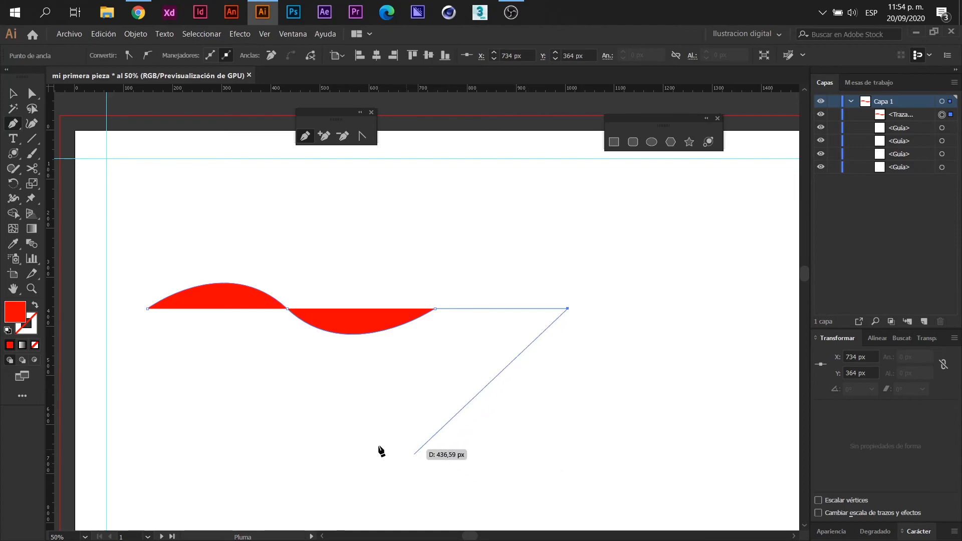
click(568, 445)
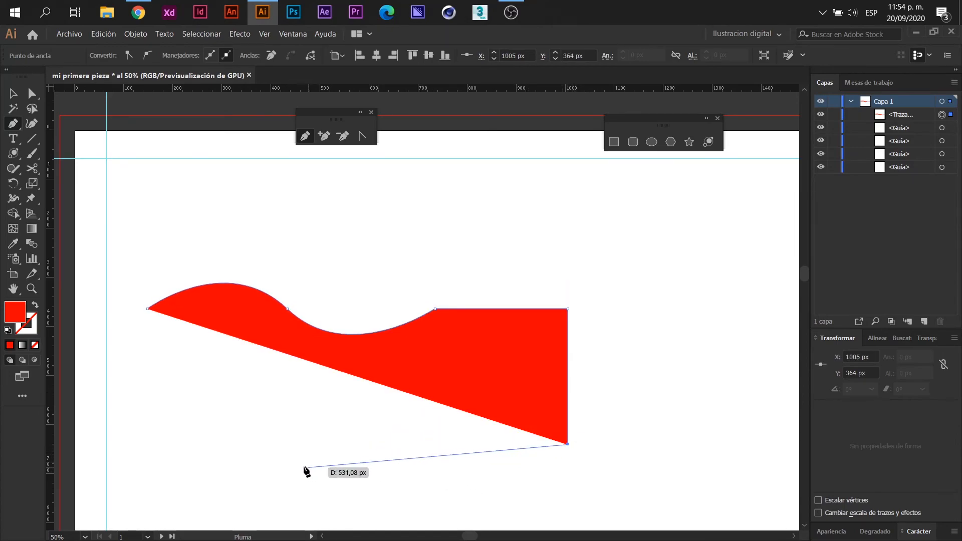
click(302, 464)
click(185, 407)
click(156, 347)
click(147, 308)
Undo the closed curved path back to an empty artboard.
key(ctrl+z)
key(ctrl+z)
key(ctrl+z)
key(ctrl+z)
key(ctrl+z)
key(ctrl+z)
key(ctrl+z)
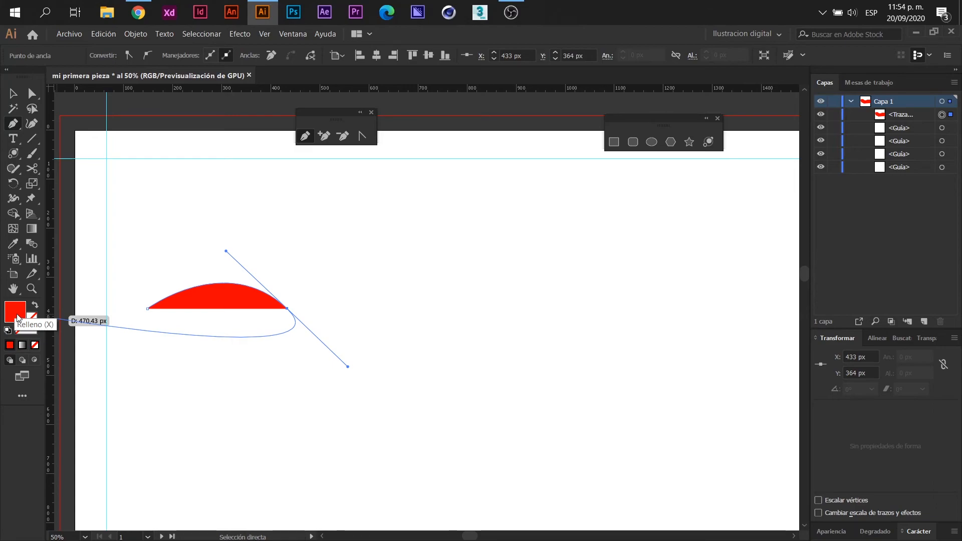
click(13, 93)
key(ctrl+z)
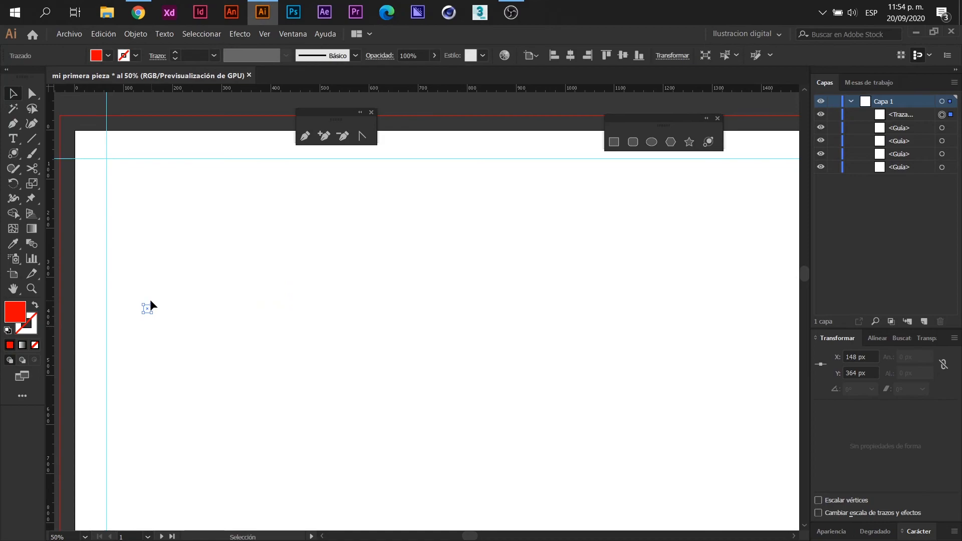
key(ctrl+z)
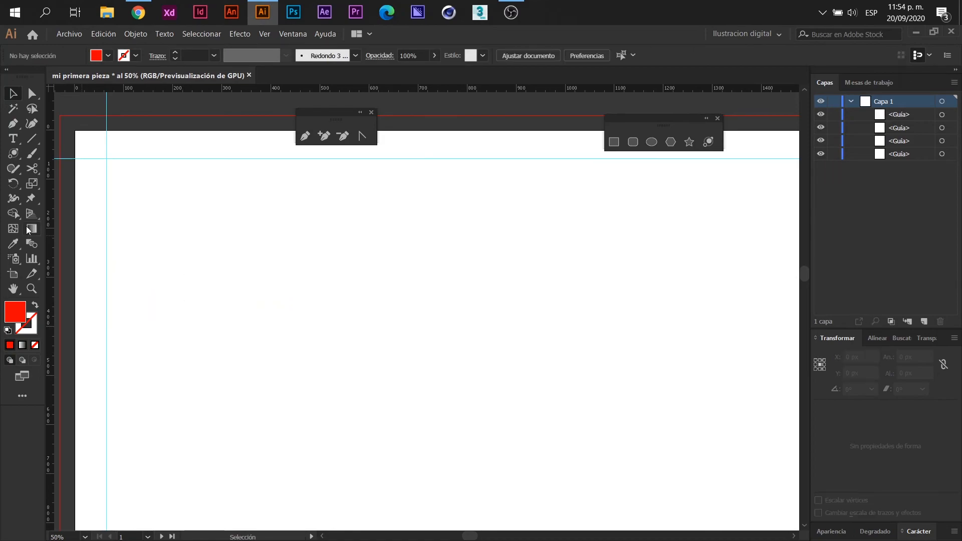
Draw a red square of about 182 px with the Rectangle tool and duplicate it about 291 px to its right.
click(11, 155)
right_click(11, 157)
click(60, 157)
drag(254, 250, 294, 339)
key(v)
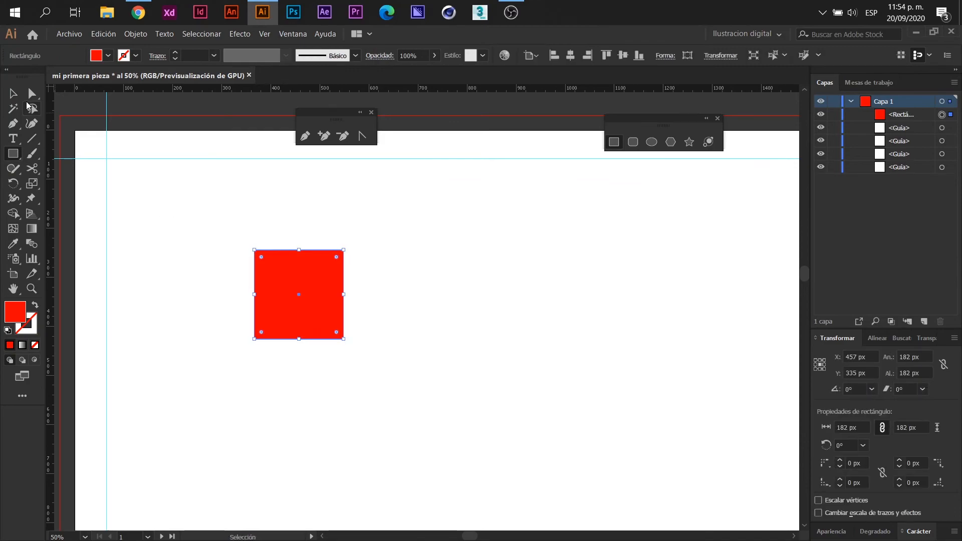
drag(283, 303, 426, 304)
click(397, 396)
Swap the fill and stroke of the right-hand square to leave only a 1 pt red outline, and select the left-hand square.
click(297, 311)
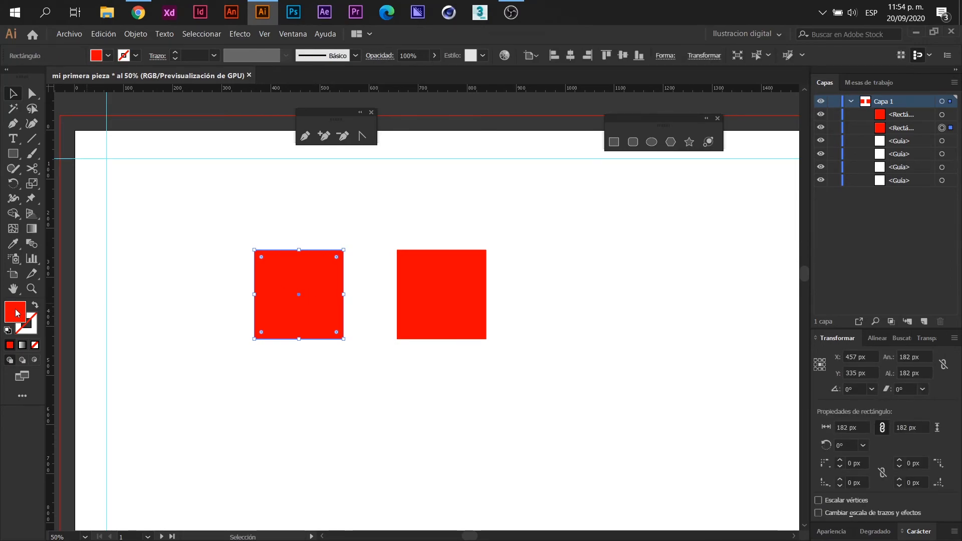
click(424, 303)
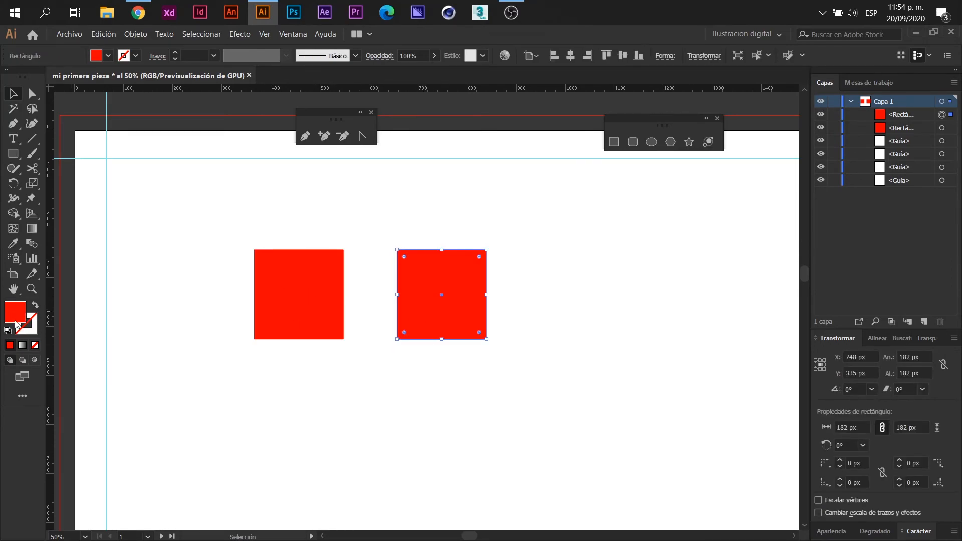
click(33, 308)
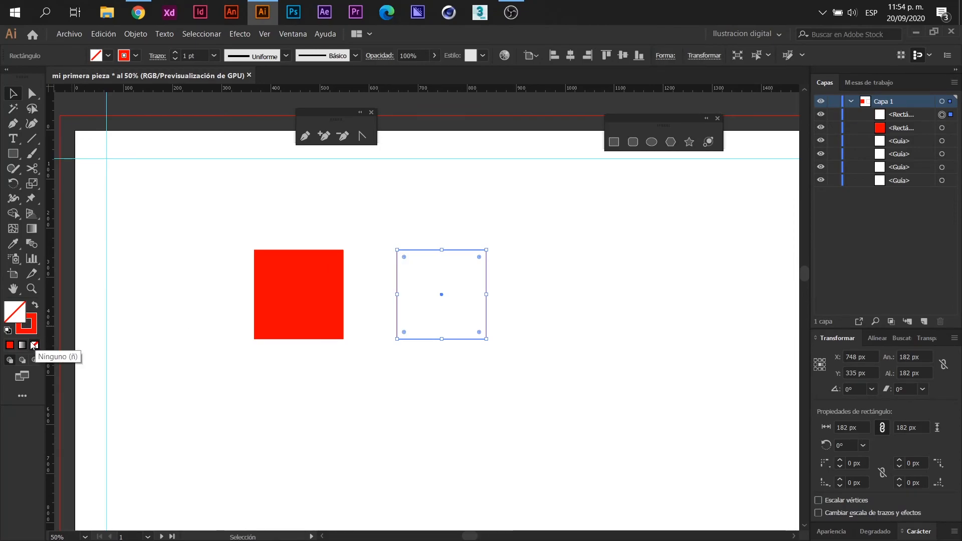
click(463, 391)
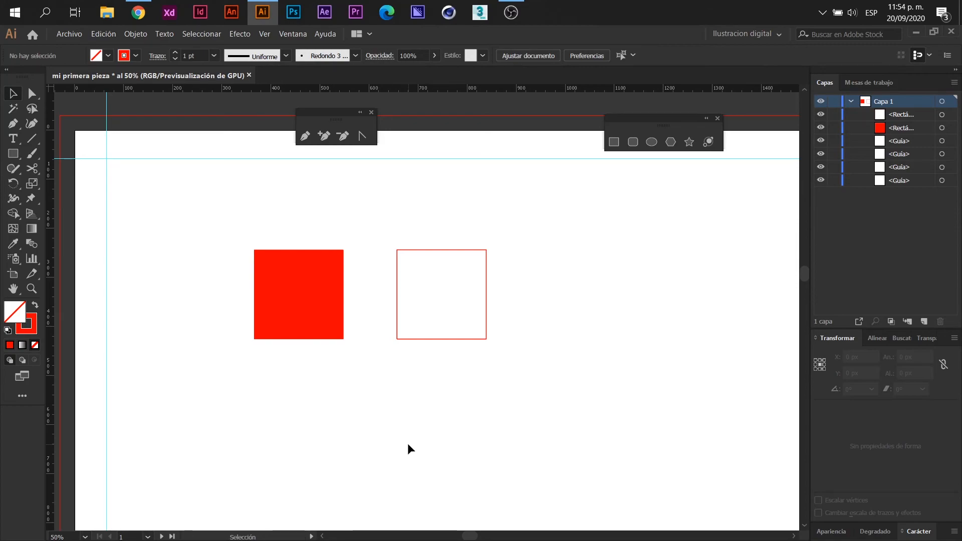
click(311, 322)
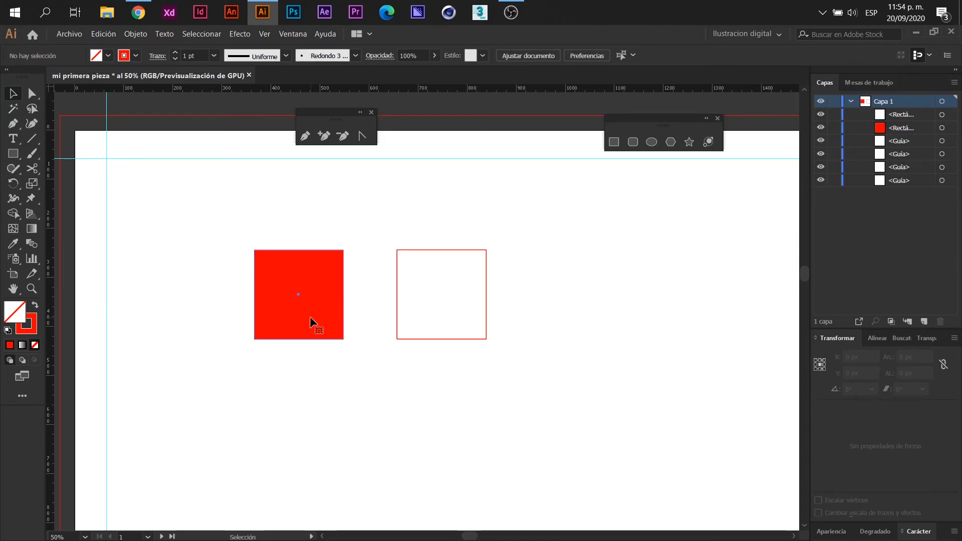
Try selecting the right-hand outlined square from its empty interior and from its edge.
click(437, 287)
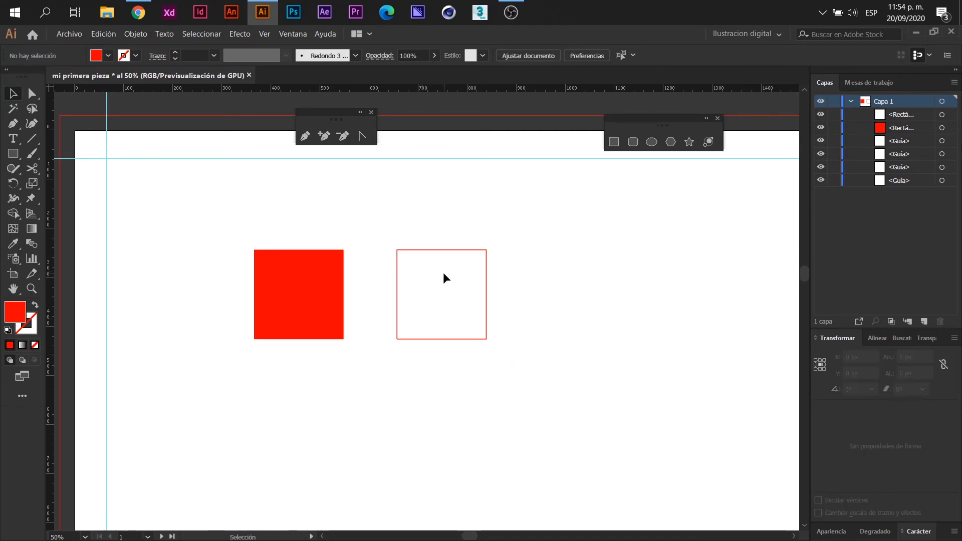
click(487, 275)
click(444, 291)
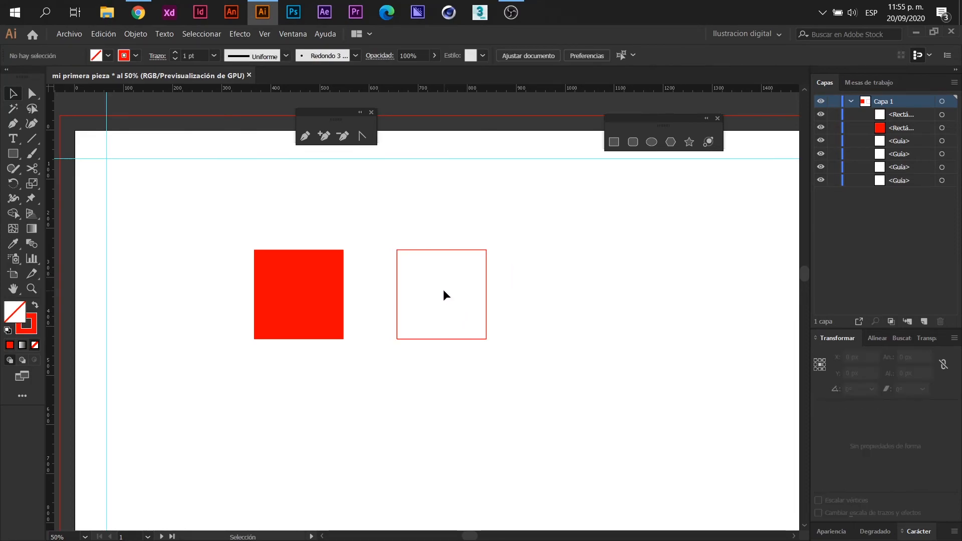
Give the left-hand red square a green stroke with hex colour 17ED00.
key(ctrl+1)
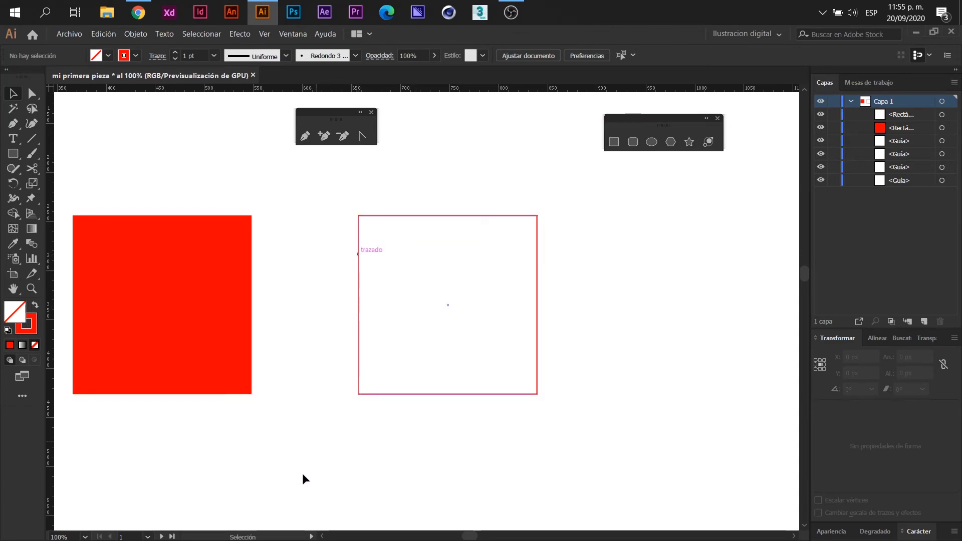
drag(247, 430, 401, 391)
click(362, 287)
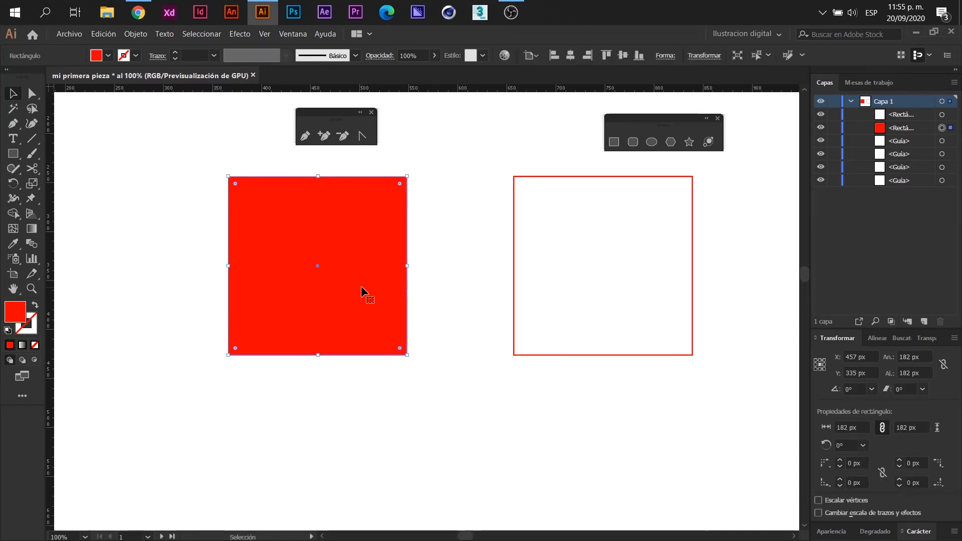
click(35, 331)
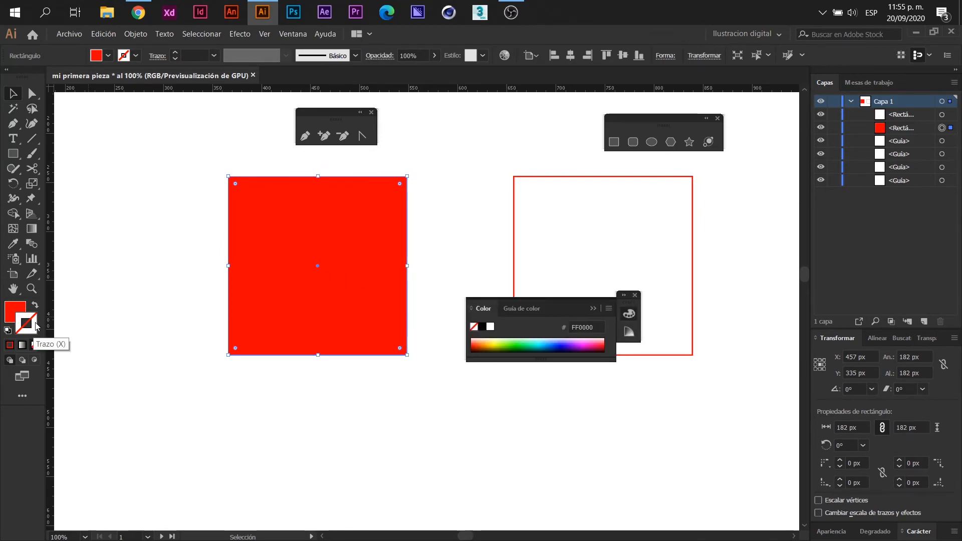
double_click(35, 324)
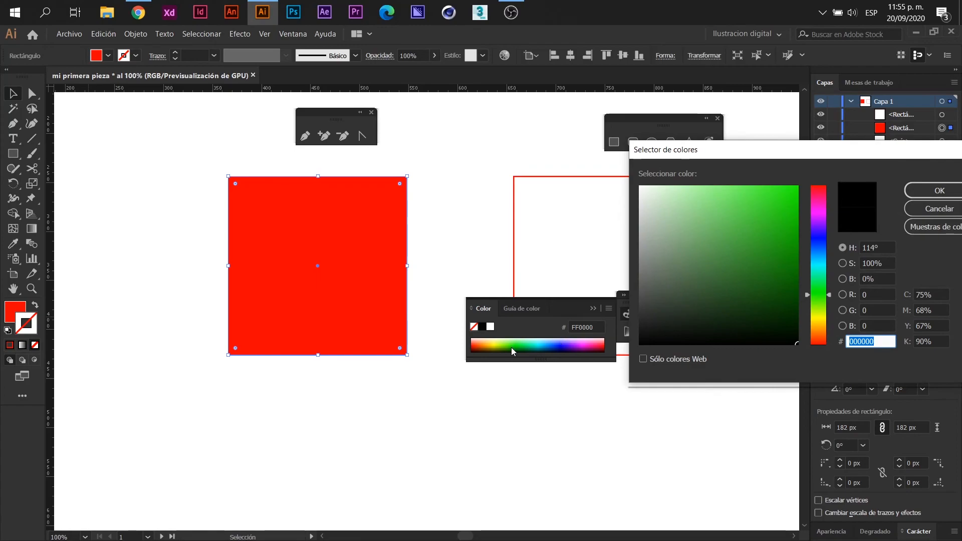
text(17ED00)
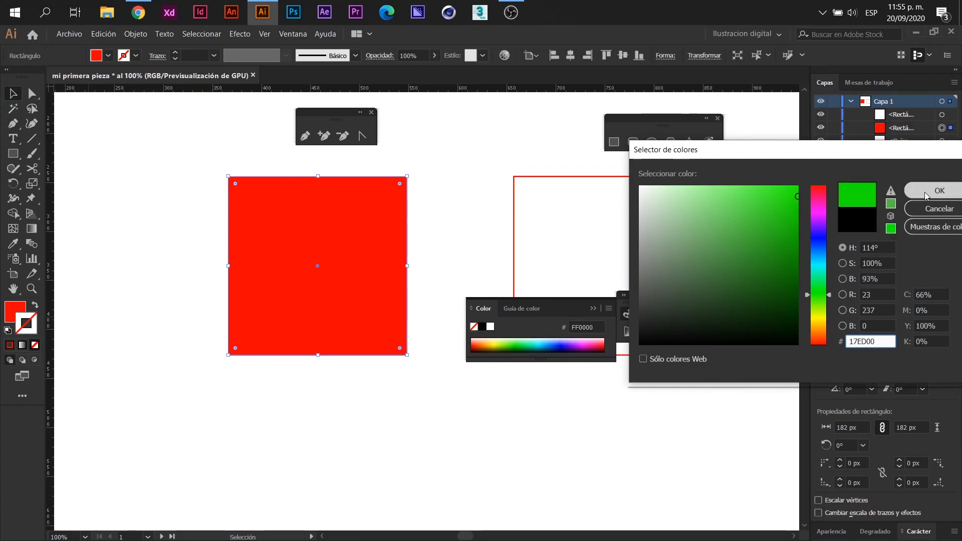
click(940, 191)
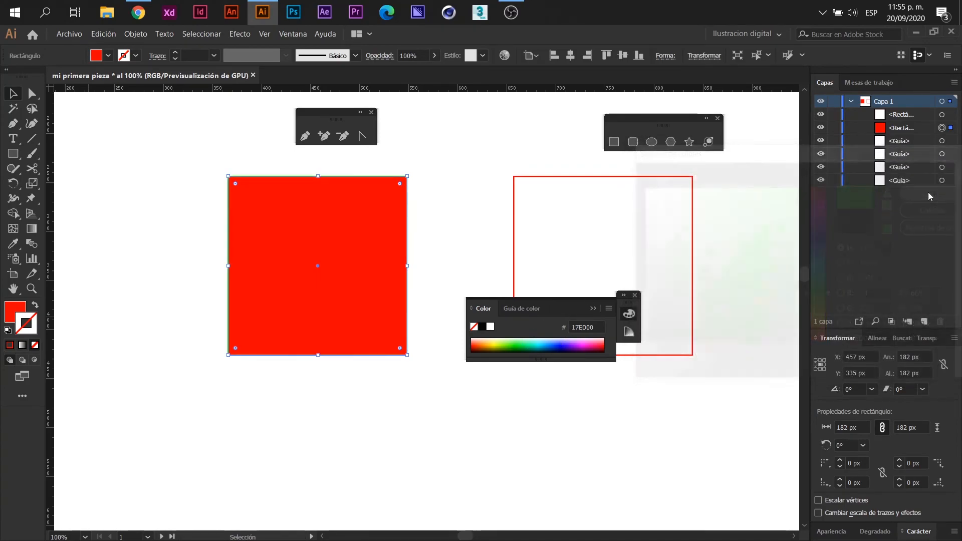
click(636, 295)
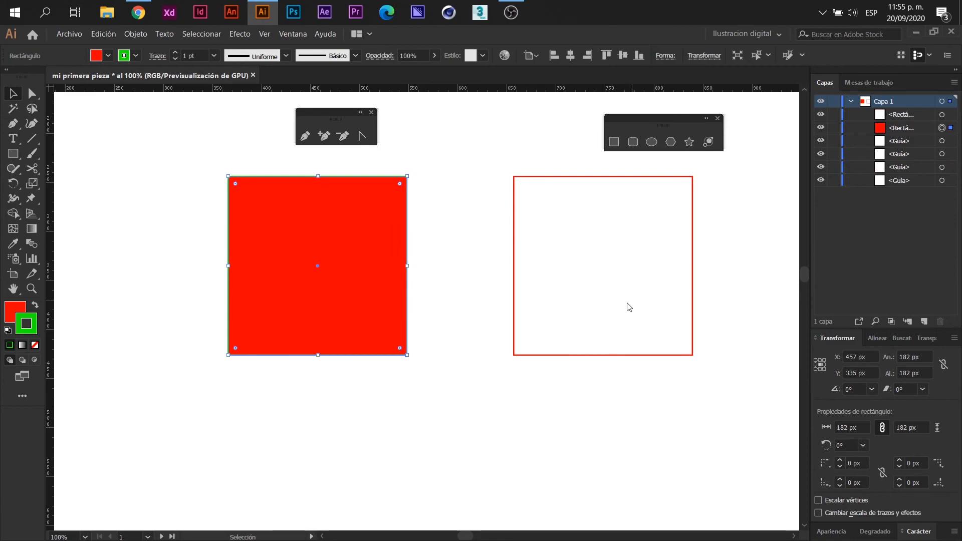
Increase the left-hand square's green stroke weight to 6 pt and deselect the square.
click(176, 52)
click(175, 52)
click(175, 53)
click(176, 53)
click(175, 53)
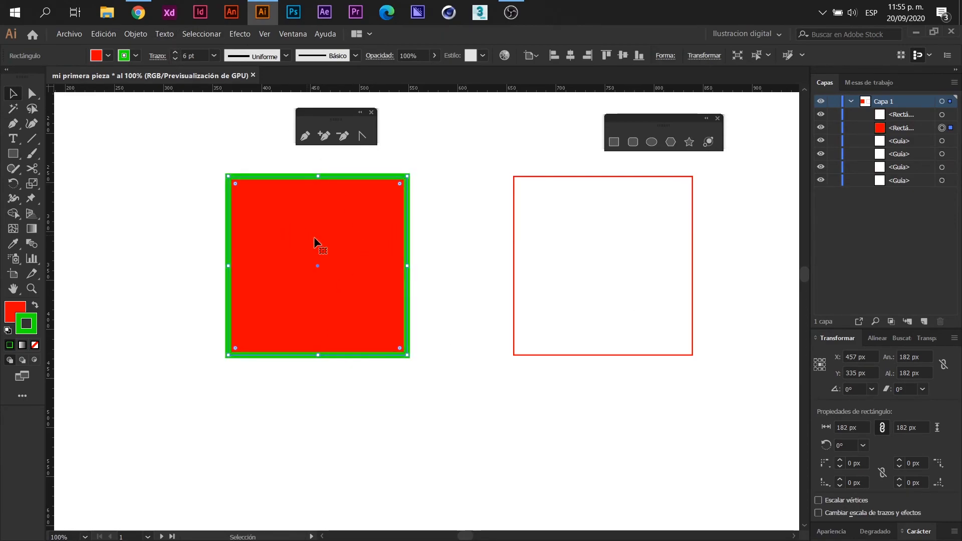
click(286, 411)
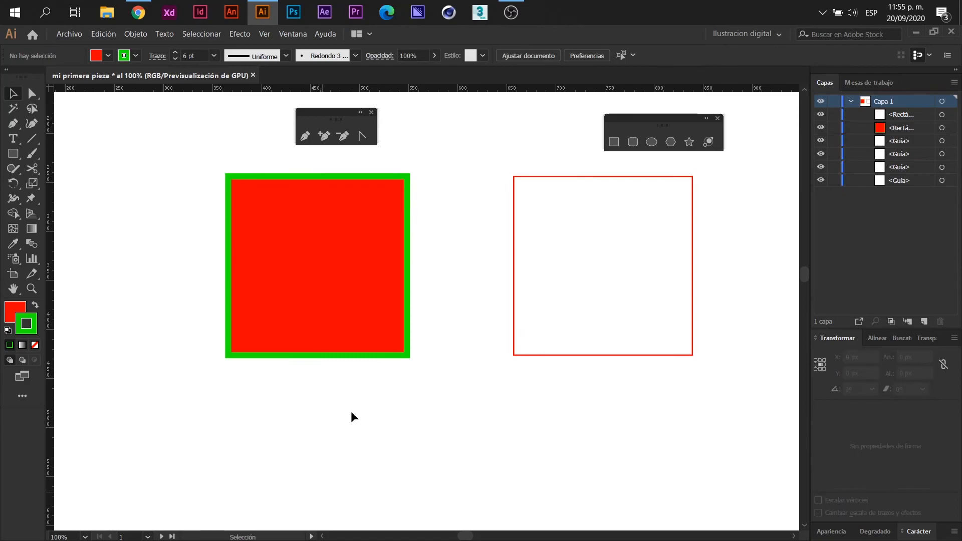
Activate the left-hand square's fill and stroke in turn, remove its stroke, and undo that removal.
scroll(381, 349, down, 1)
click(372, 326)
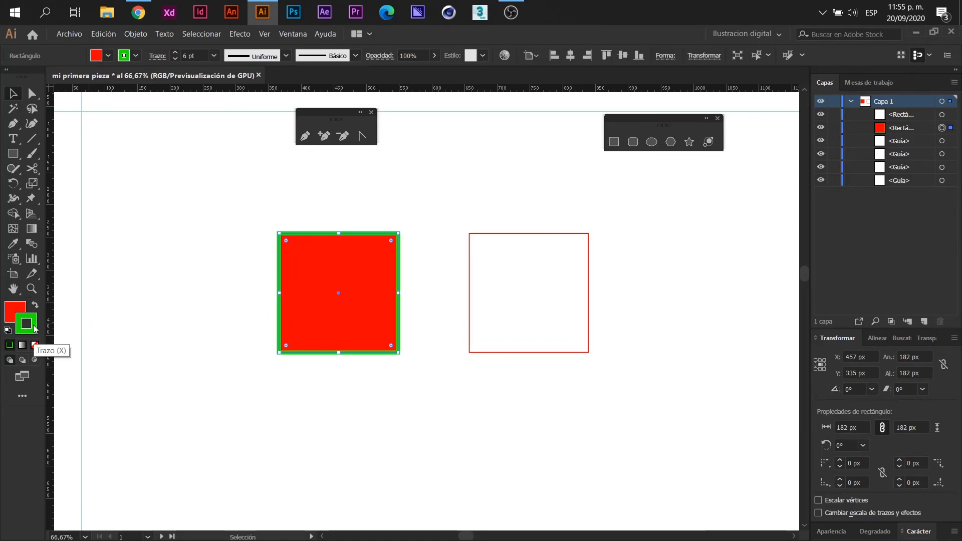
click(14, 311)
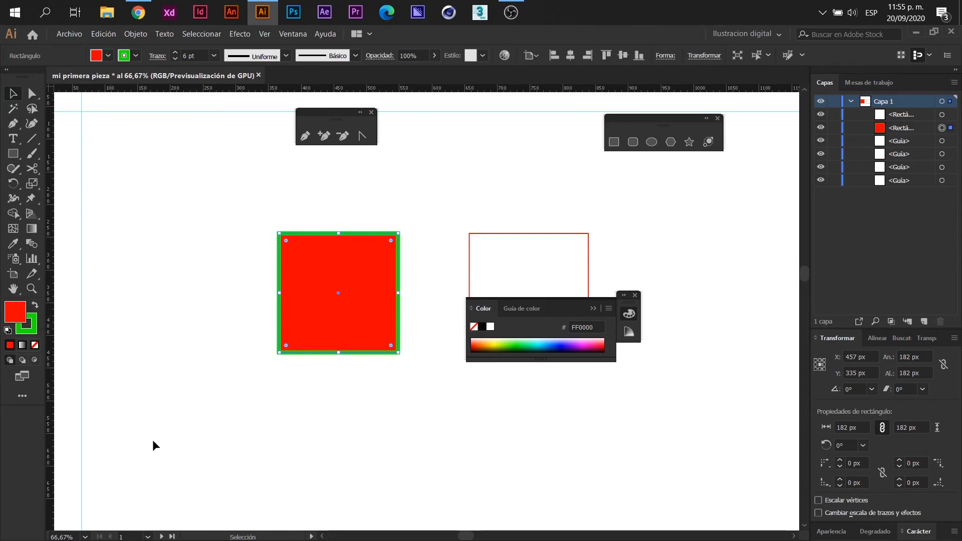
click(635, 296)
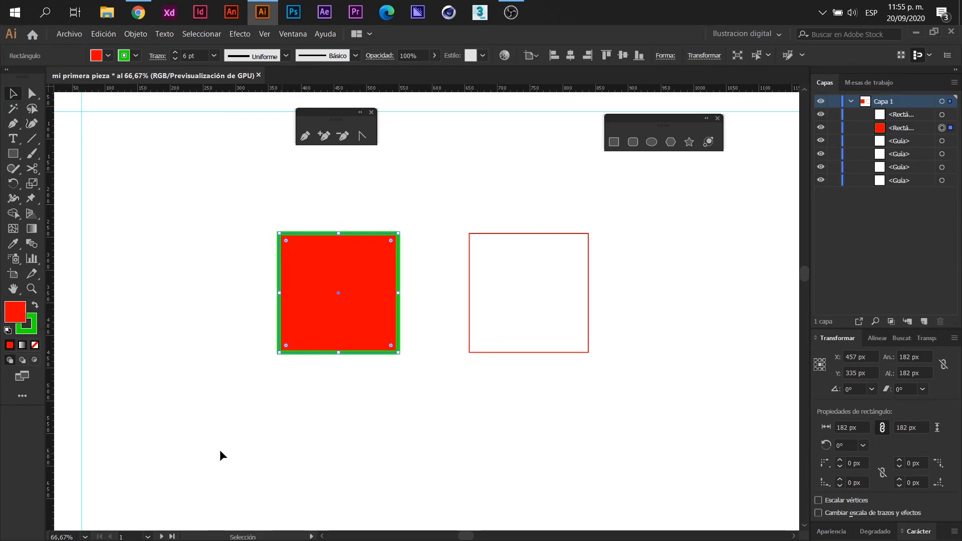
click(35, 326)
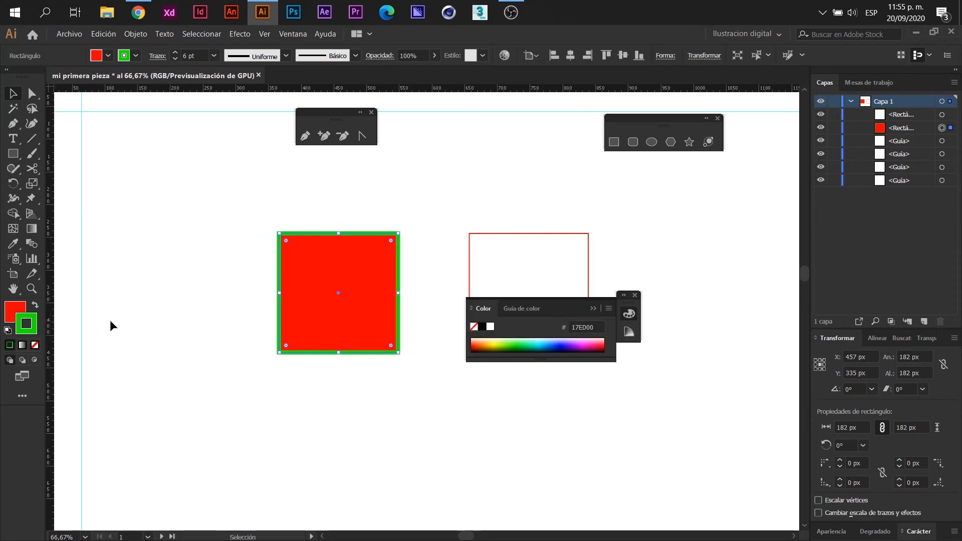
click(35, 345)
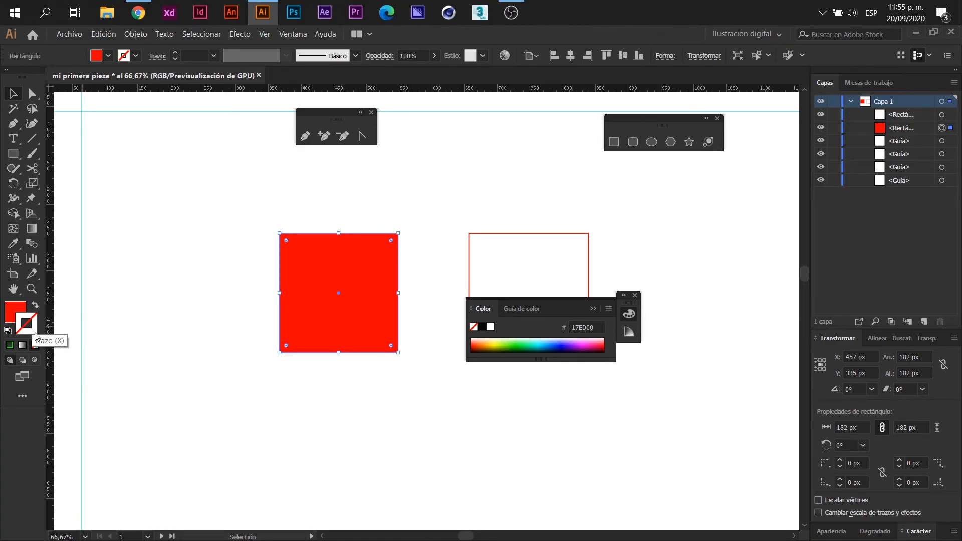
key(ctrl+z)
Remove the left-hand square's red fill to leave only the green outline, and undo the removal.
click(20, 315)
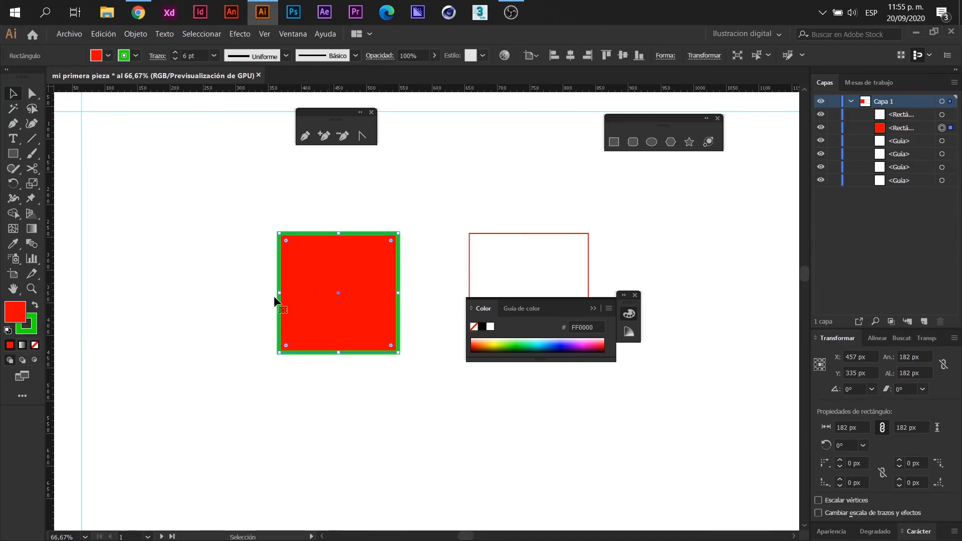
click(35, 345)
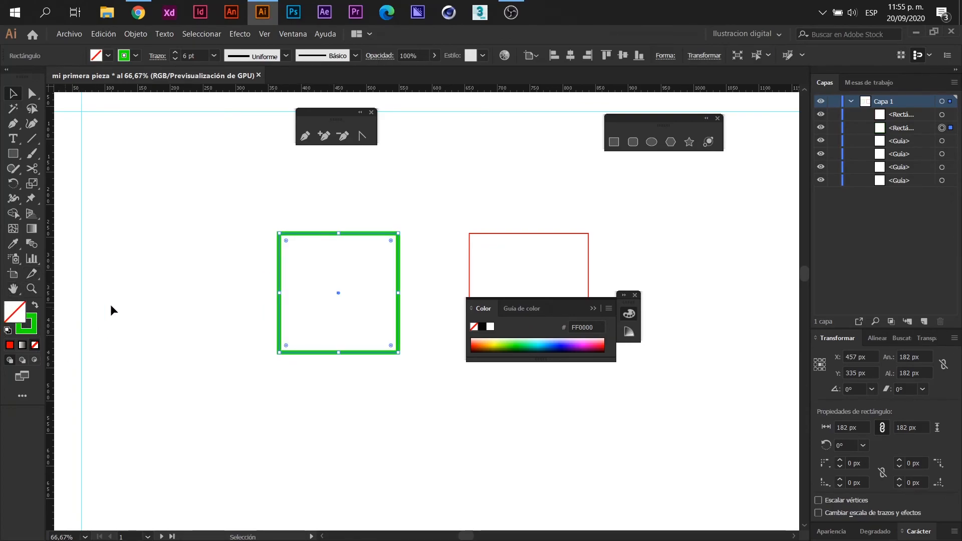
click(35, 328)
click(14, 310)
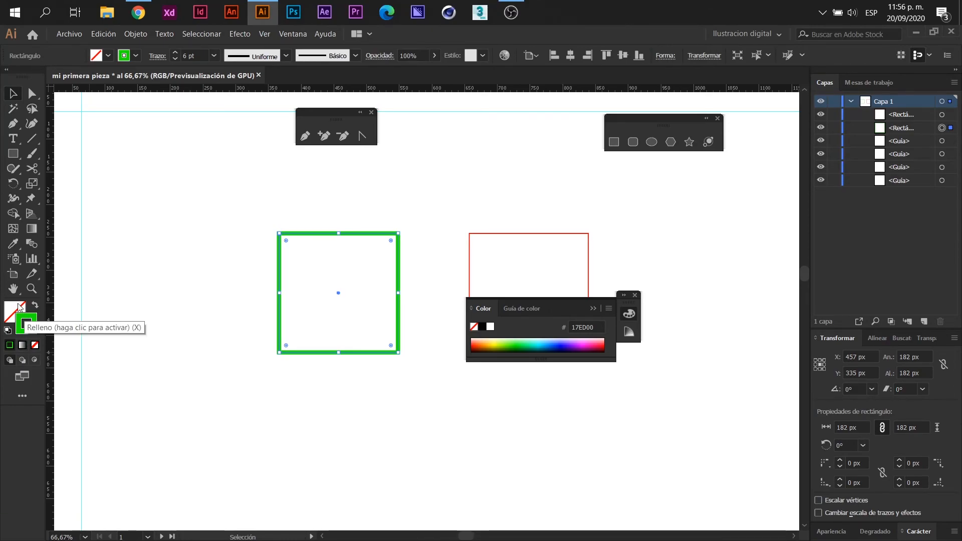
key(ctrl+z)
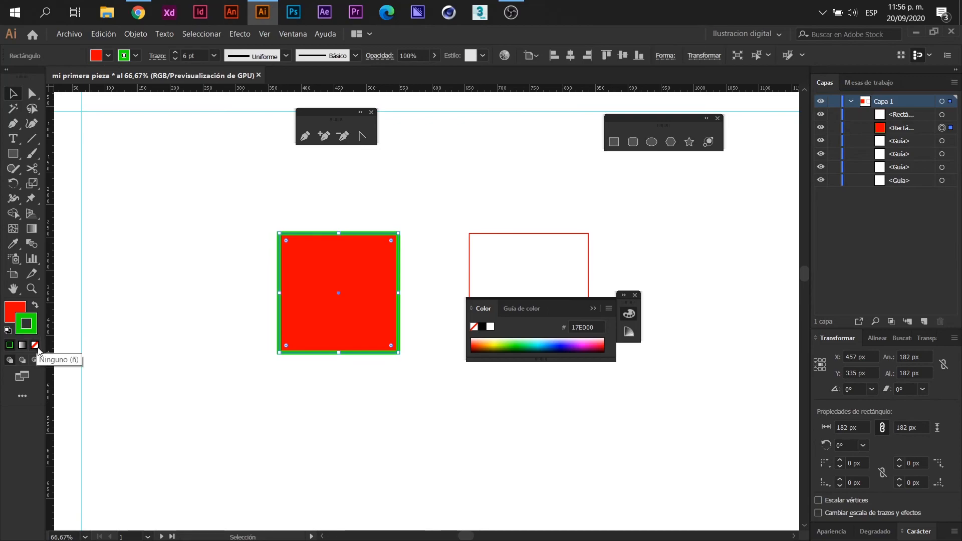
Set the left-hand square's green stroke to none and close the floating colour settings.
click(34, 344)
click(476, 370)
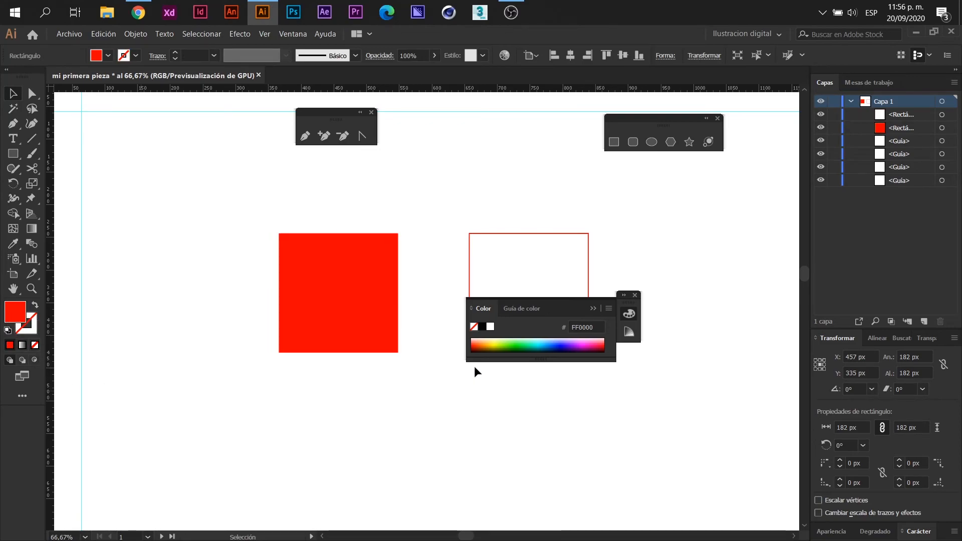
click(634, 296)
Delete the right-hand outlined square and the left-hand red square.
drag(614, 362, 522, 215)
key(Delete)
click(370, 267)
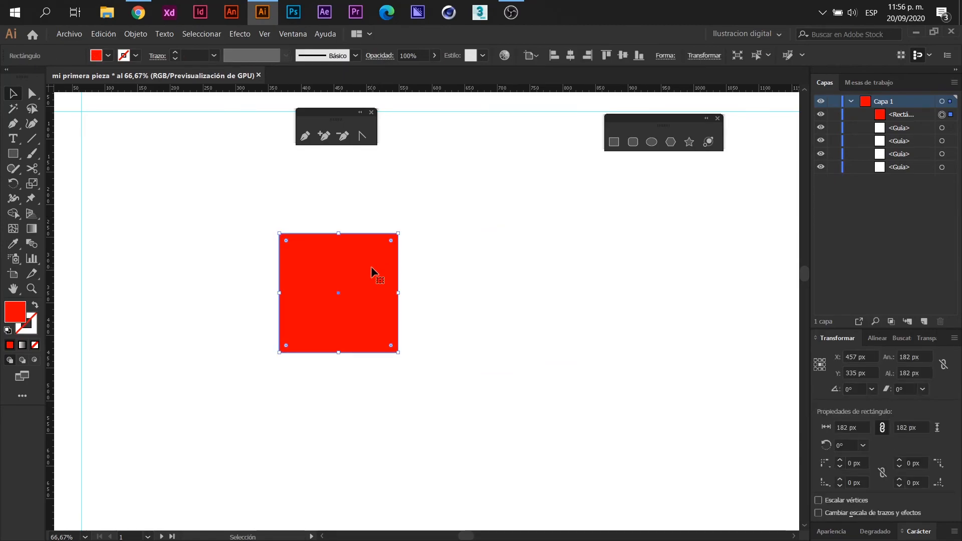
key(Delete)
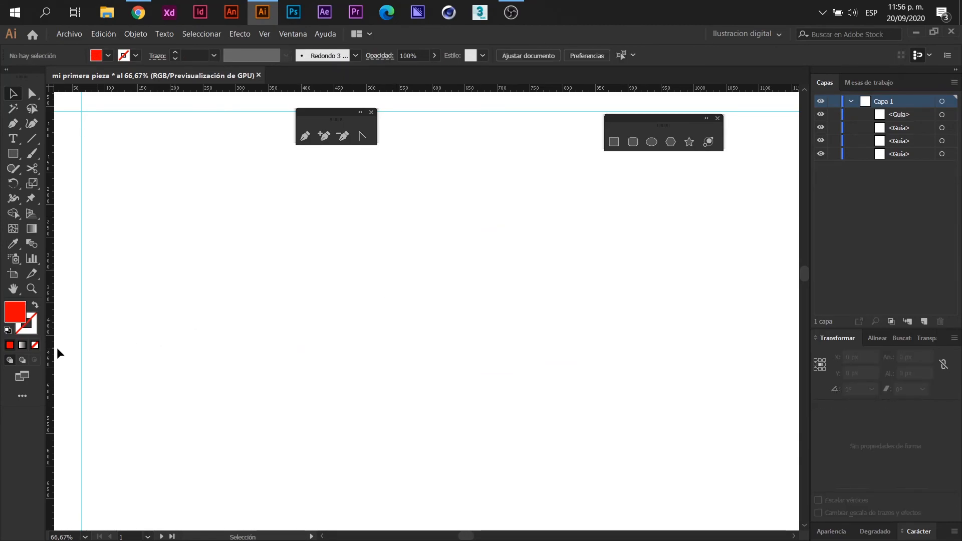
Swap the default fill and stroke so new paths have no fill and a 1 pt red stroke.
click(34, 305)
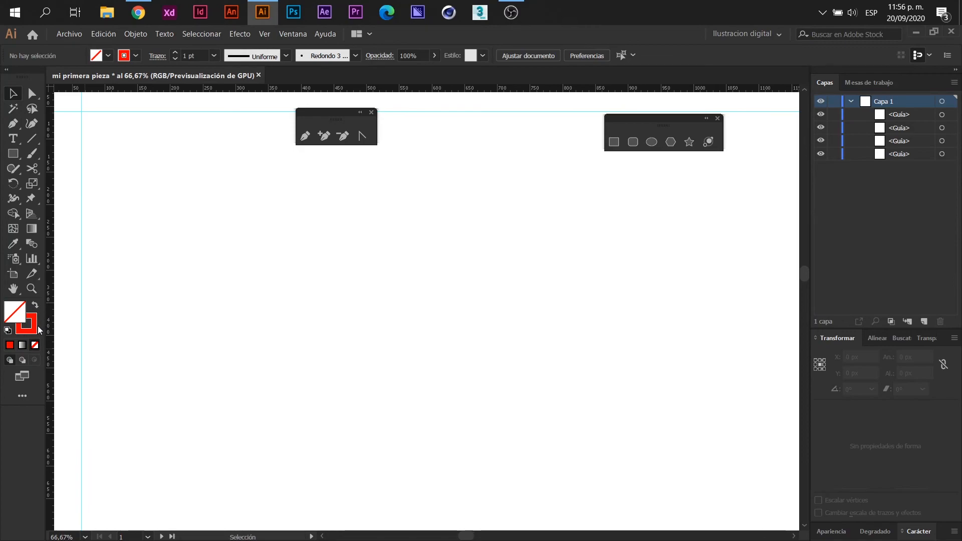
click(36, 328)
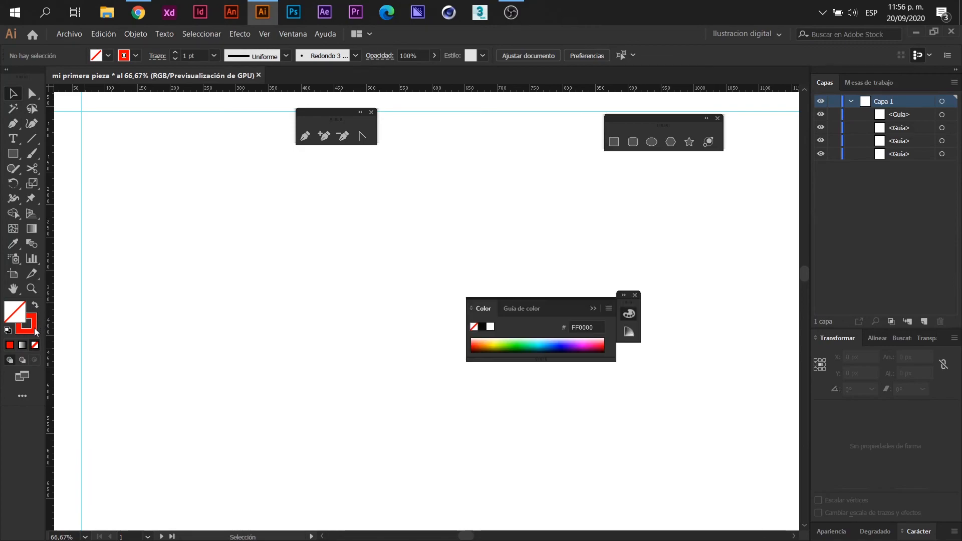
click(635, 295)
Draw a wave with the Pen tool: a crest about 213 px wide followed by a trough about 239 px wide.
click(305, 135)
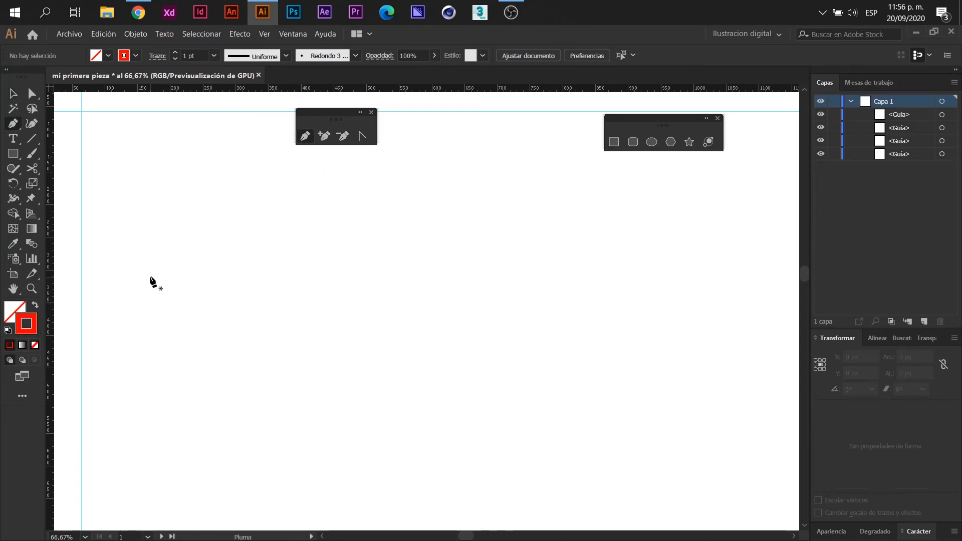
click(149, 287)
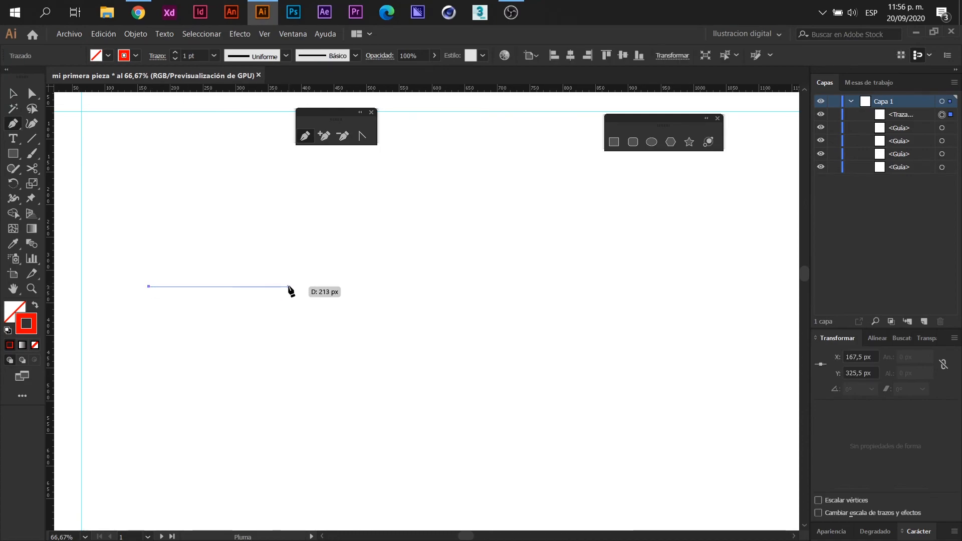
drag(289, 287, 351, 351)
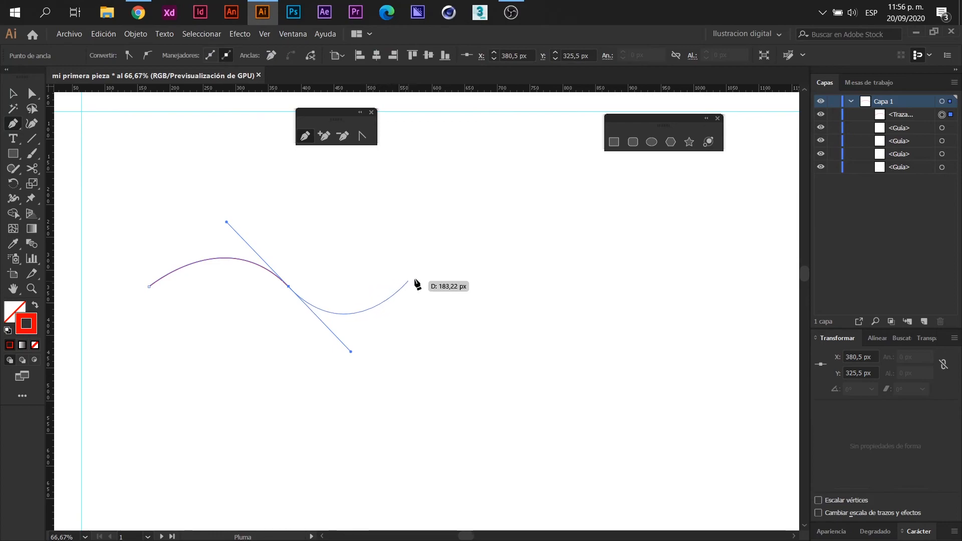
drag(444, 287, 325, 458)
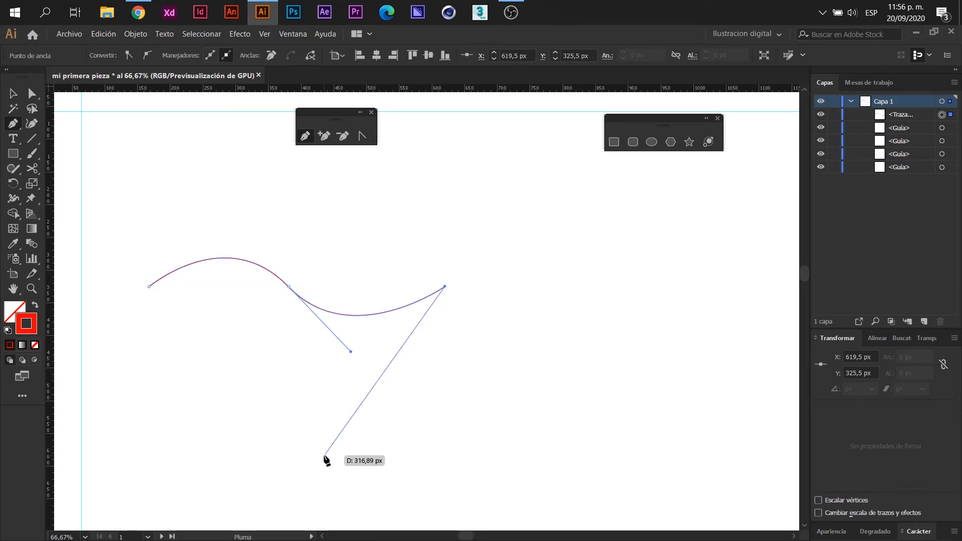
Close the wave with straight segments about 290 px down, across to below its start and back up, and deselect it.
shift+click(448, 477)
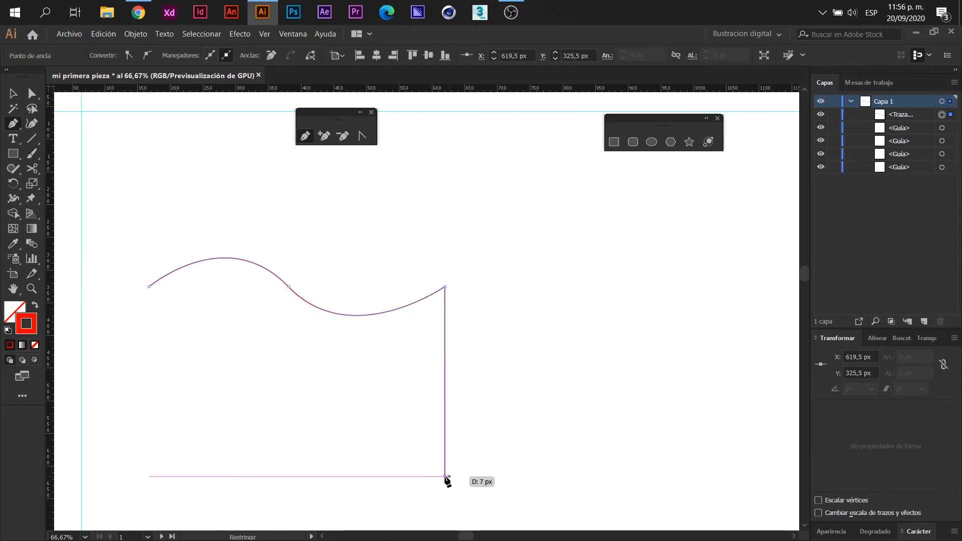
click(149, 477)
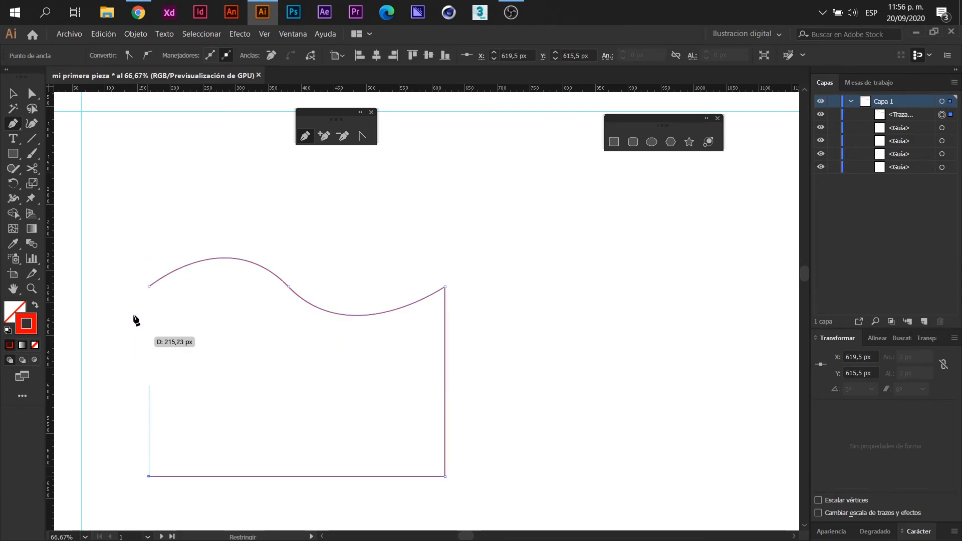
click(150, 287)
key(v)
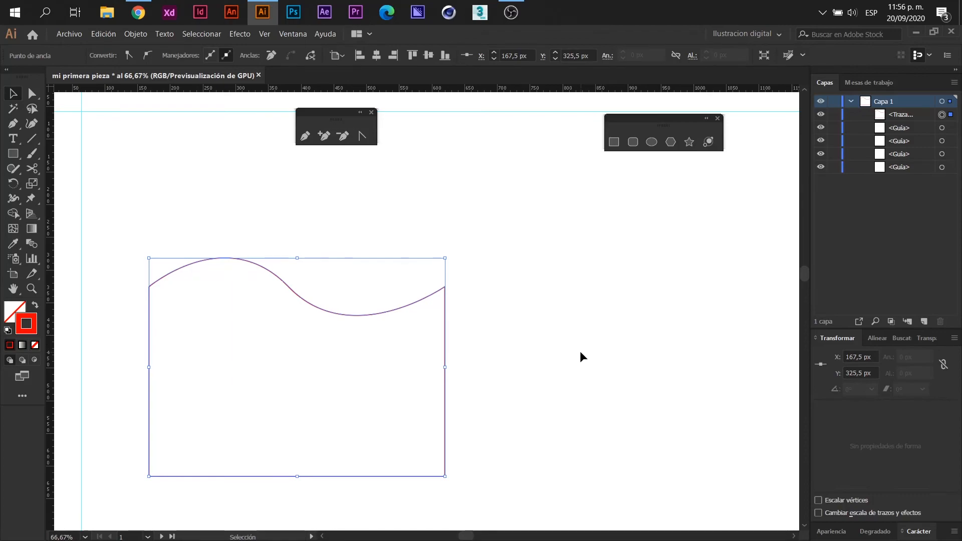
click(579, 351)
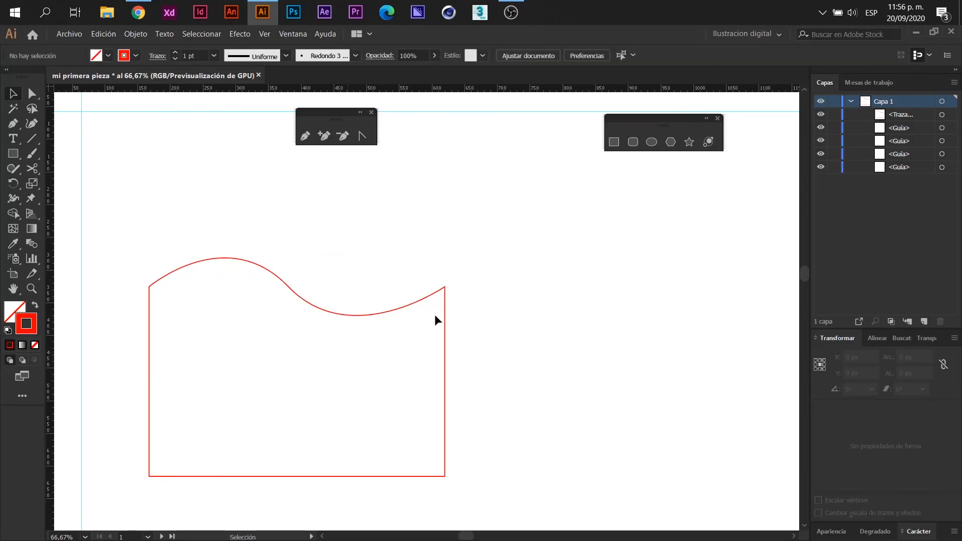
Undo the closed wavy path back to an empty artboard and reactivate the Pen tool.
key(ctrl+z)
key(ctrl+z)
key(ctrl+z)
key(ctrl+z)
key(ctrl+z)
key(ctrl+z)
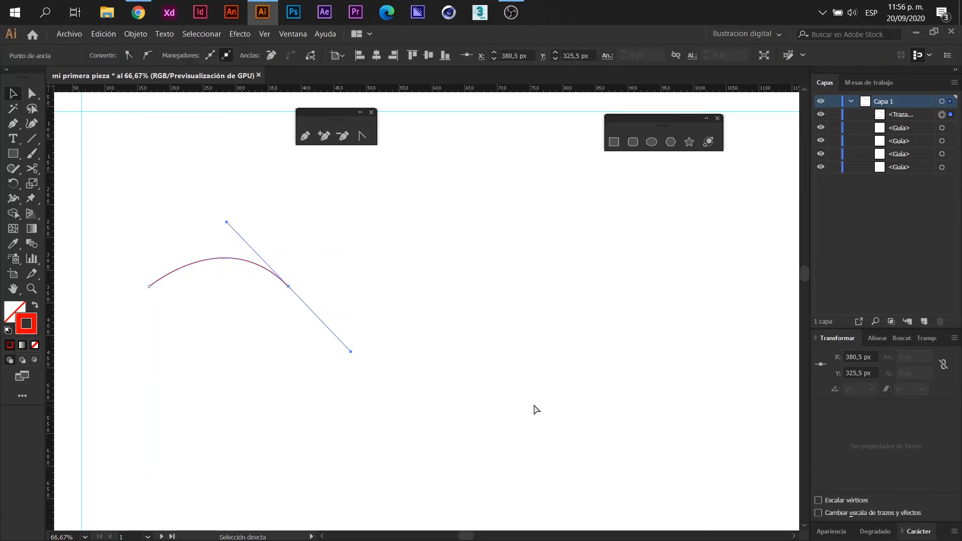
key(ctrl+z)
key(p)
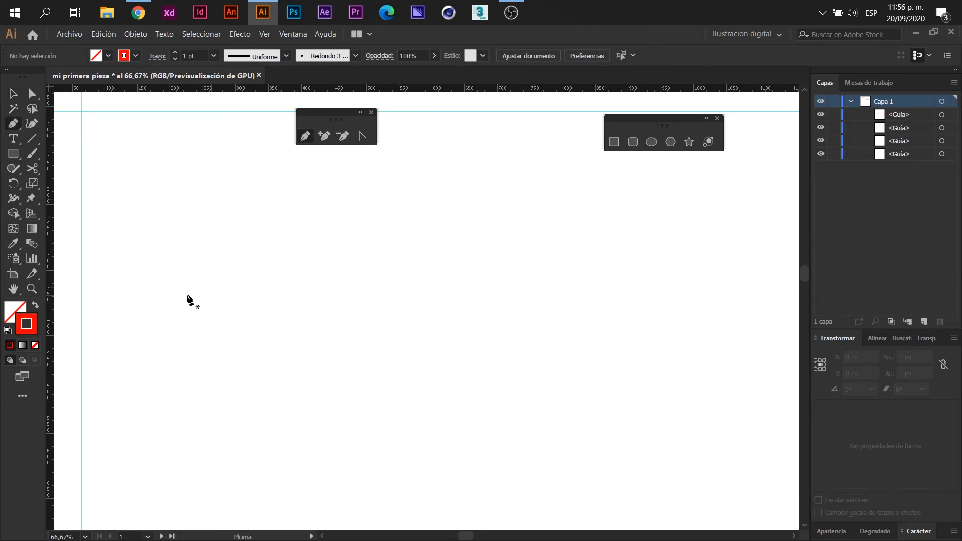
Draw a curved crest about 224 px wide with the Pen tool and remove the outgoing handle of its end anchor.
click(148, 295)
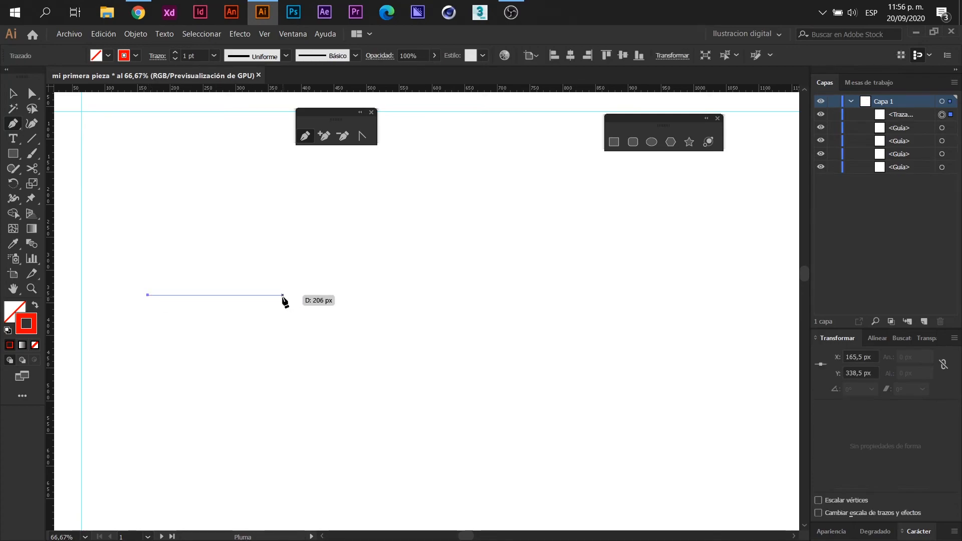
drag(295, 295, 364, 373)
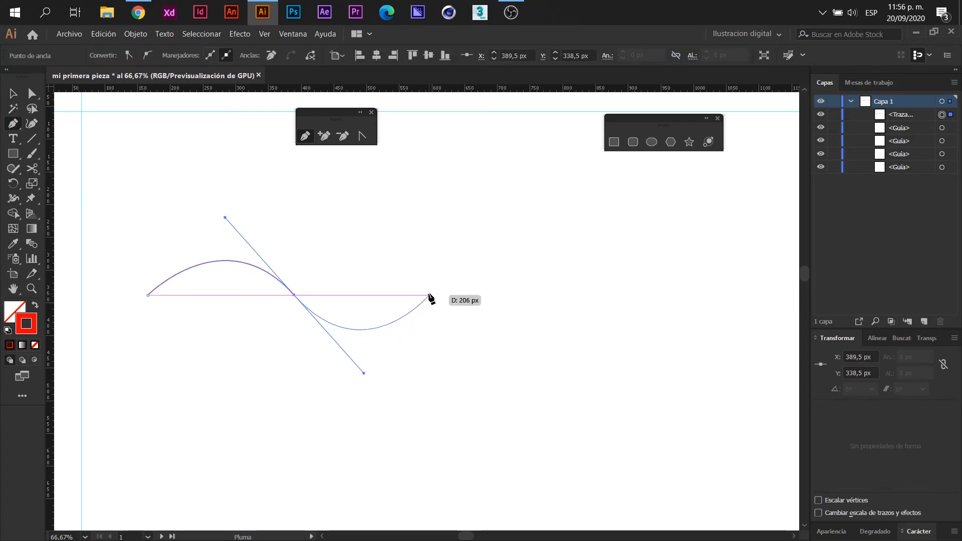
click(294, 295)
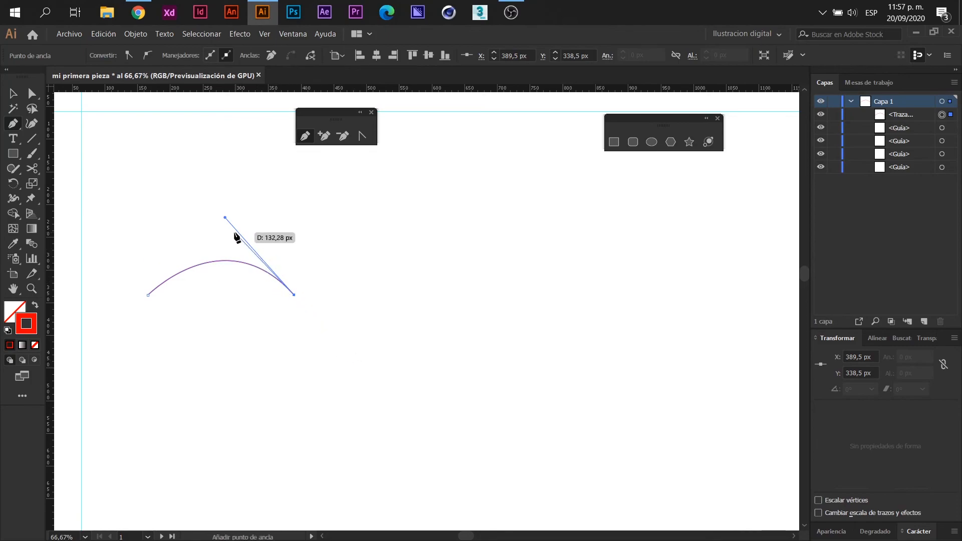
Close the crest into a shape with straight segments running across, down, back and up to the start, and deselect it.
click(425, 295)
click(406, 436)
click(228, 441)
click(176, 357)
mouse_move(148, 294)
mouse_down()
mouse_move(149, 331)
mouse_move(148, 294)
mouse_up()
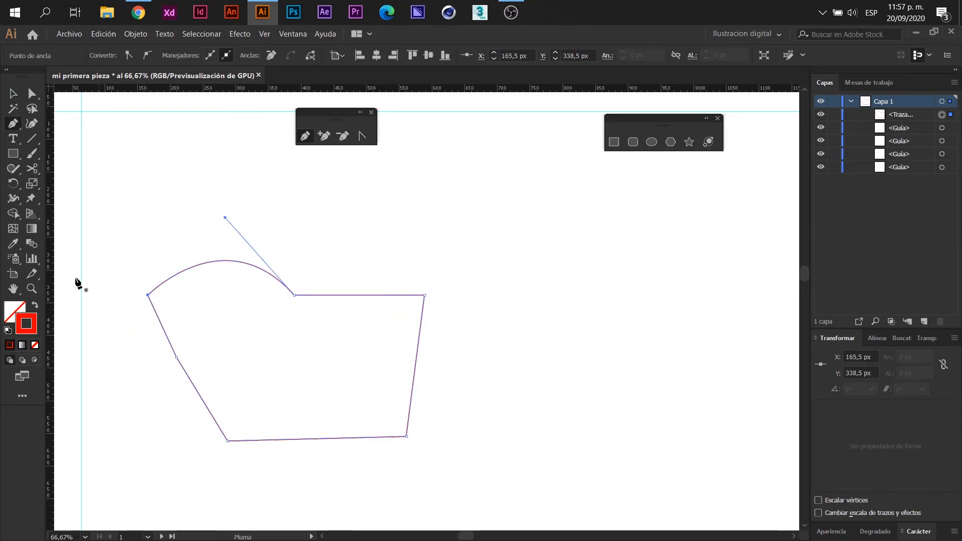
click(8, 96)
click(104, 366)
drag(471, 460, 125, 235)
click(488, 416)
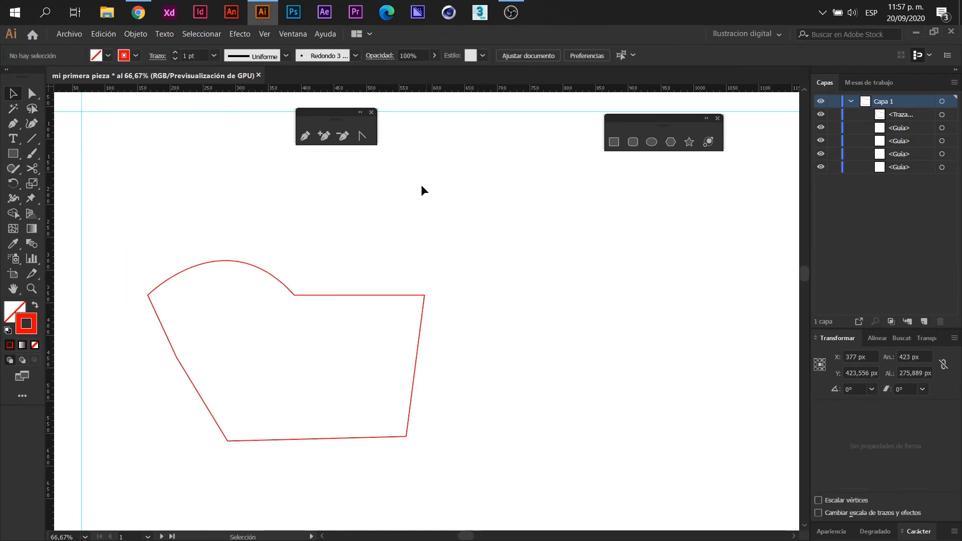
Add an anchor point midway along the upper straight edge and pull it down to about X 442.5, Y 454.5 px to form a notch.
click(324, 135)
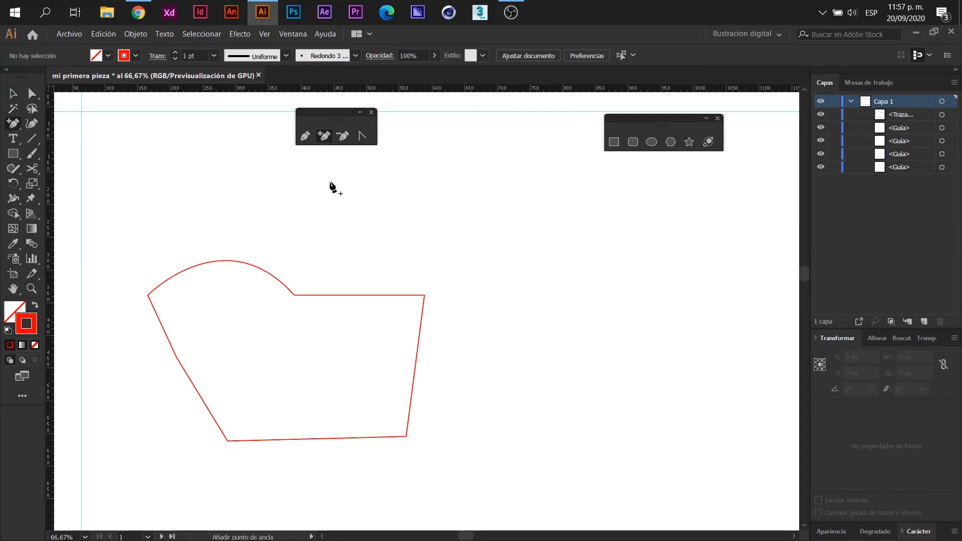
click(362, 295)
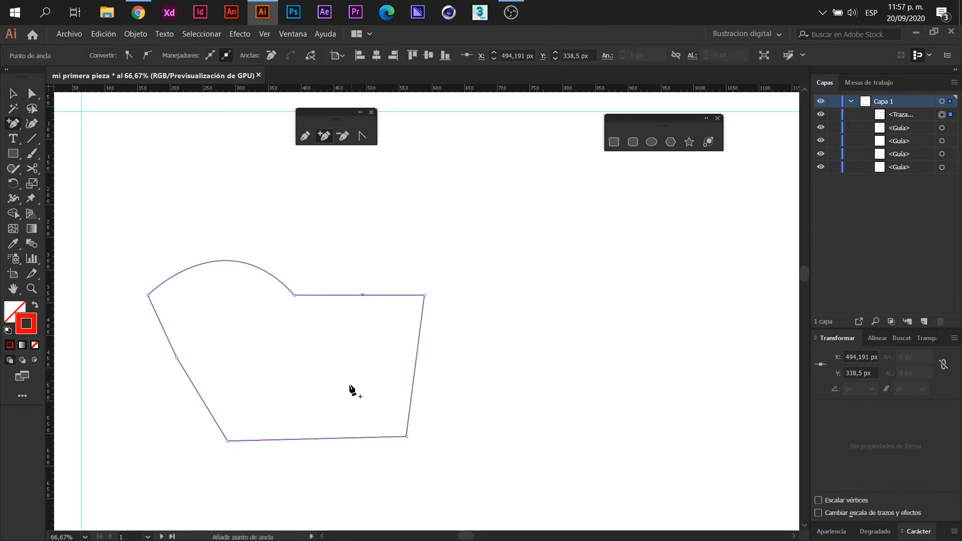
click(32, 95)
drag(362, 295, 329, 370)
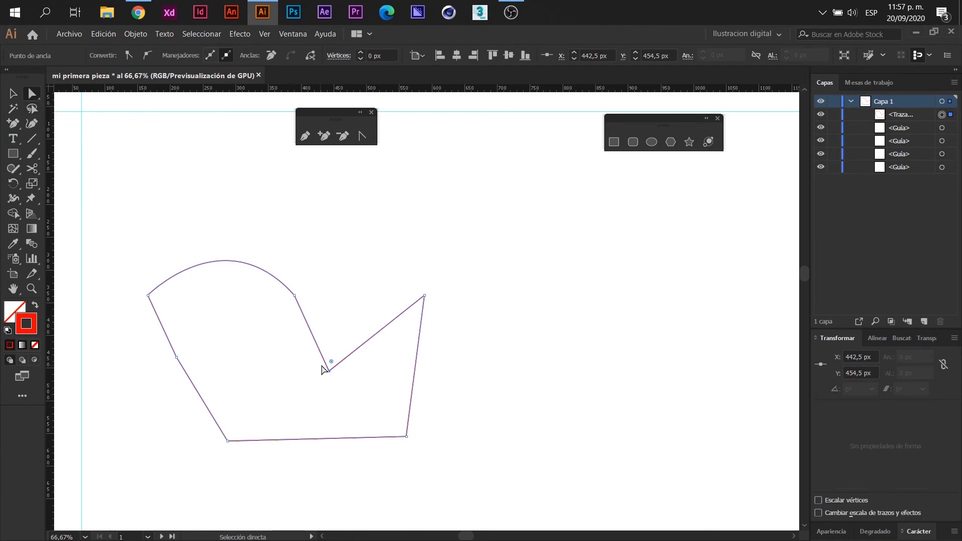
Raise the crest by pulling the direction handle of the anchor between crest and notch upward.
click(296, 298)
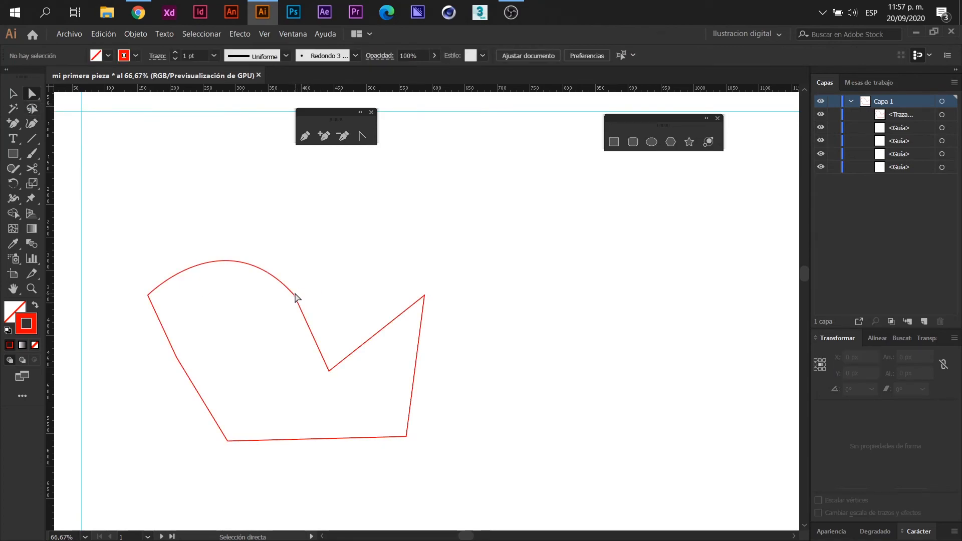
click(295, 296)
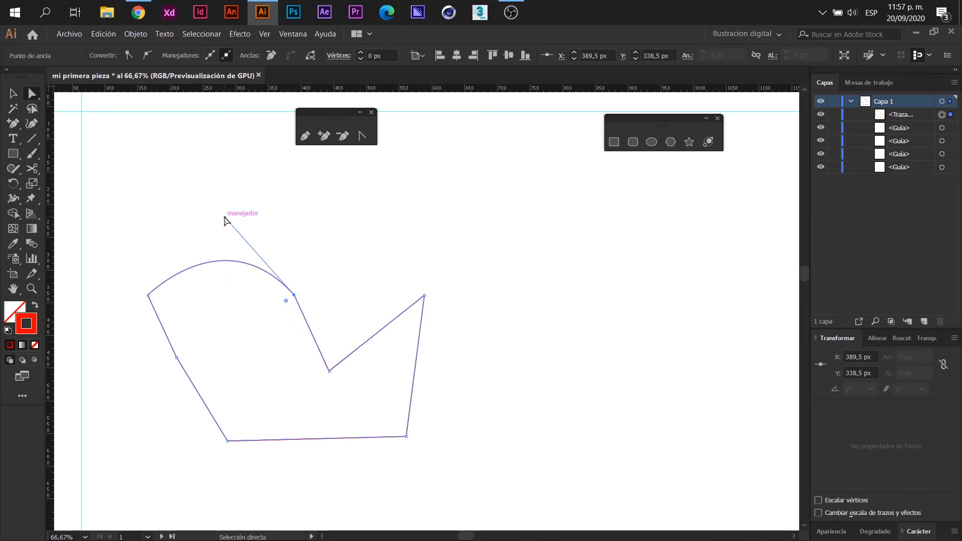
drag(224, 217, 236, 188)
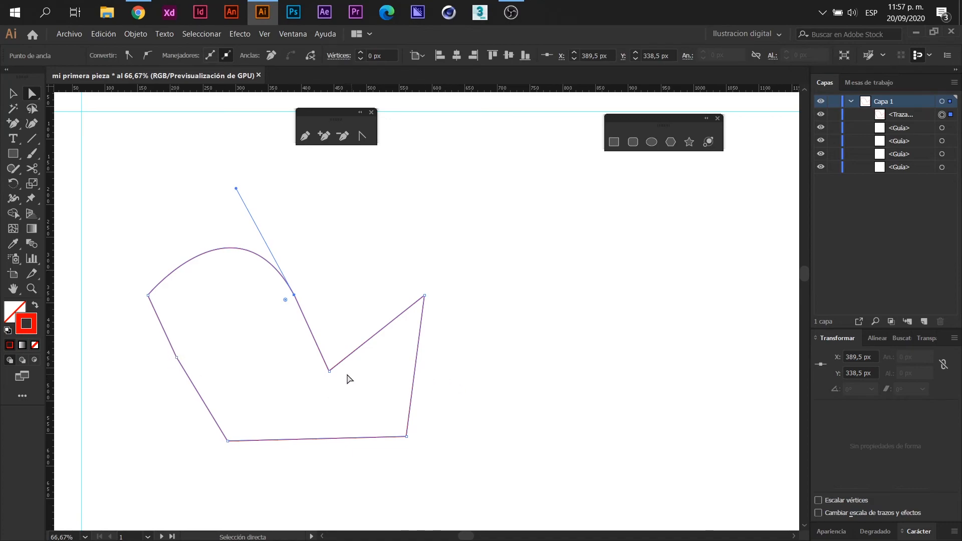
Convert the notch's lowest anchor to a smooth point and adjust its direction handles to shape a rounded valley.
click(329, 372)
click(149, 55)
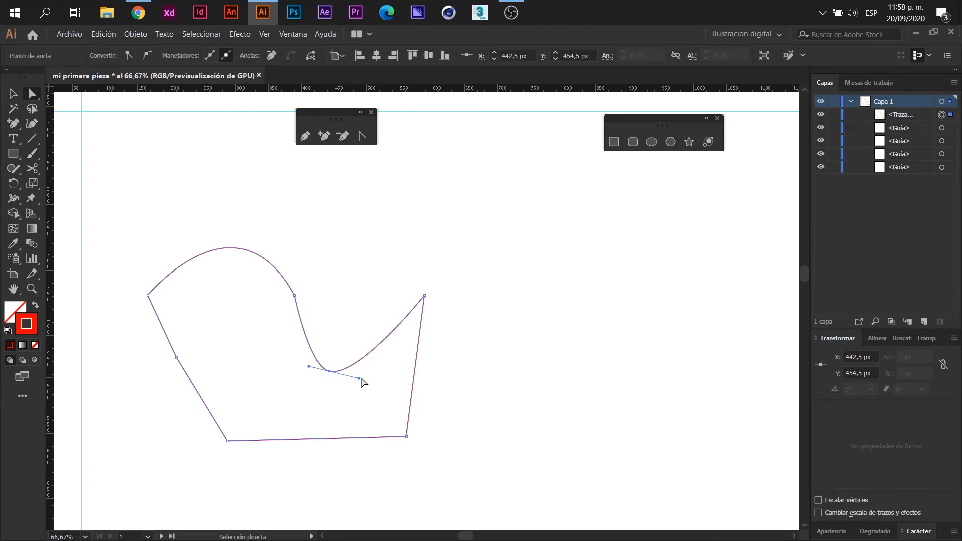
mouse_move(307, 366)
mouse_down()
mouse_move(305, 354)
mouse_move(294, 371)
mouse_move(332, 384)
mouse_move(348, 366)
mouse_move(306, 376)
mouse_move(301, 361)
mouse_up()
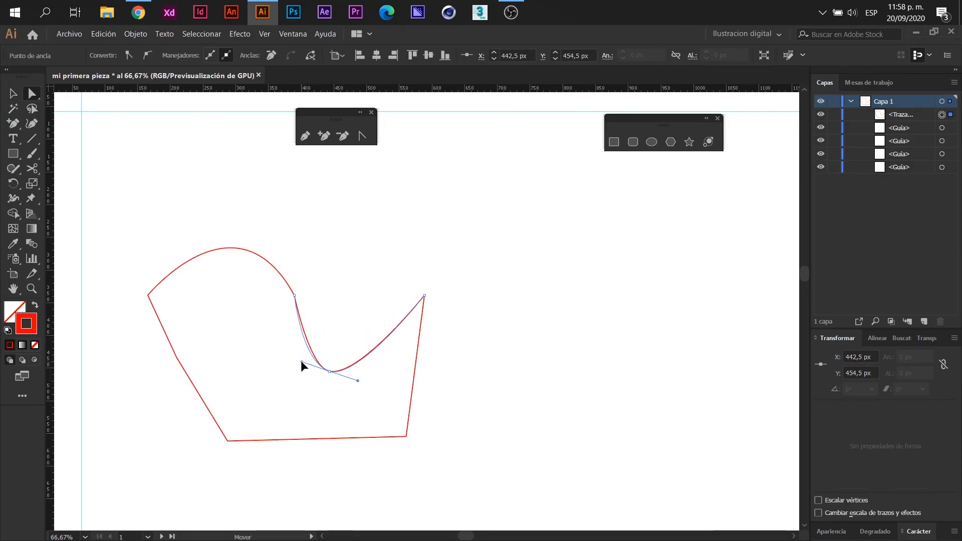
click(356, 395)
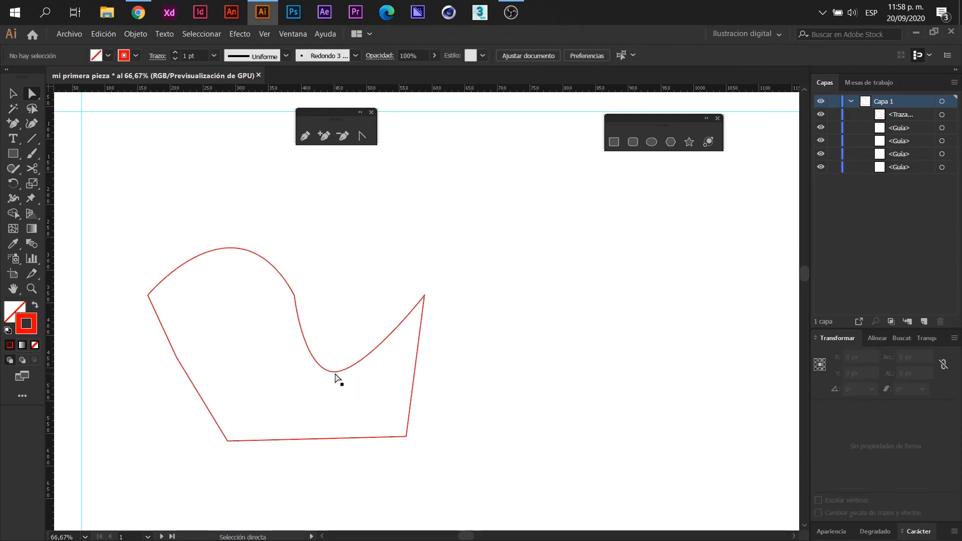
click(328, 372)
drag(358, 381, 403, 390)
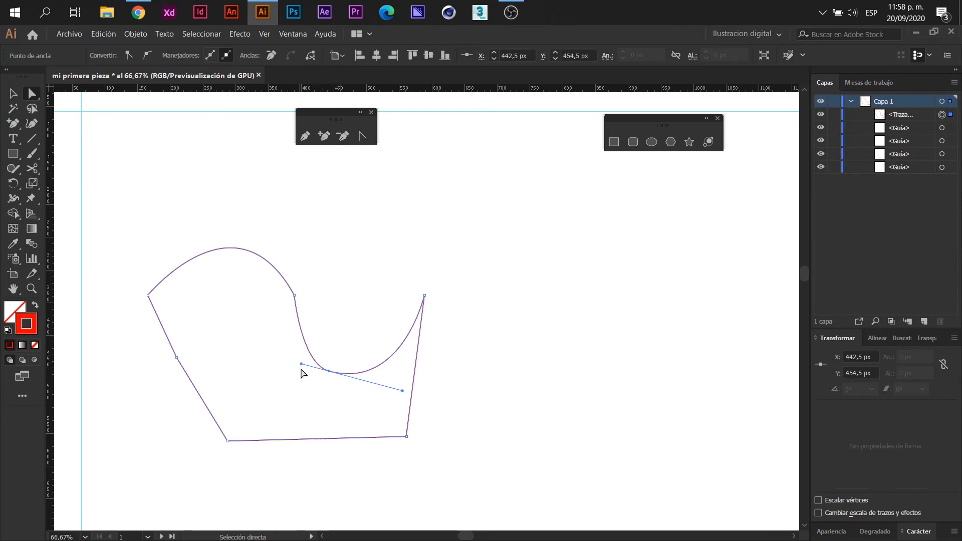
drag(300, 364, 267, 347)
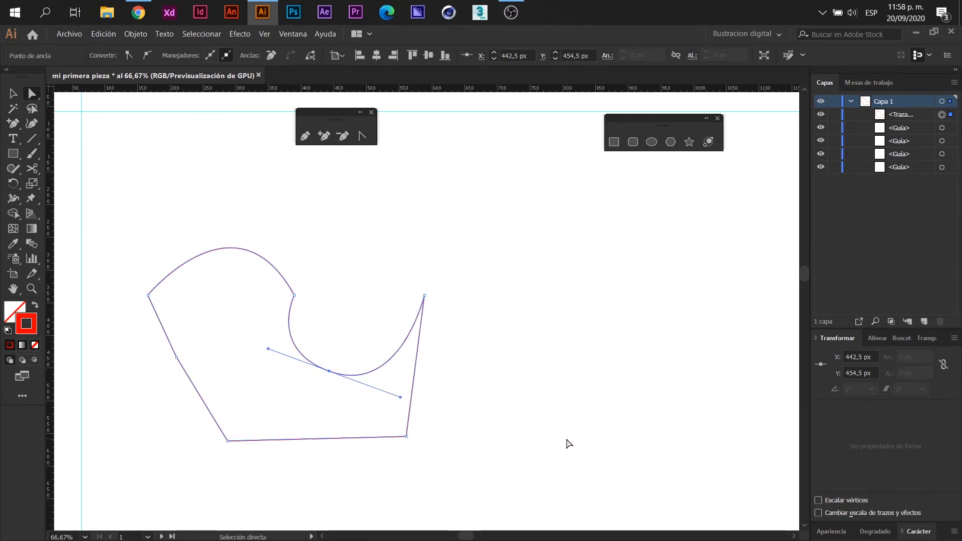
drag(400, 396, 399, 368)
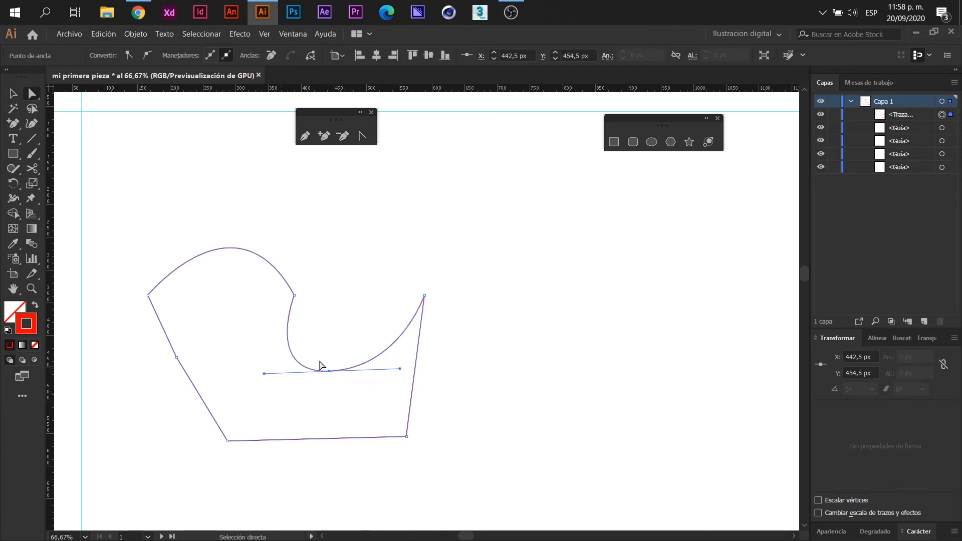
drag(264, 374, 270, 340)
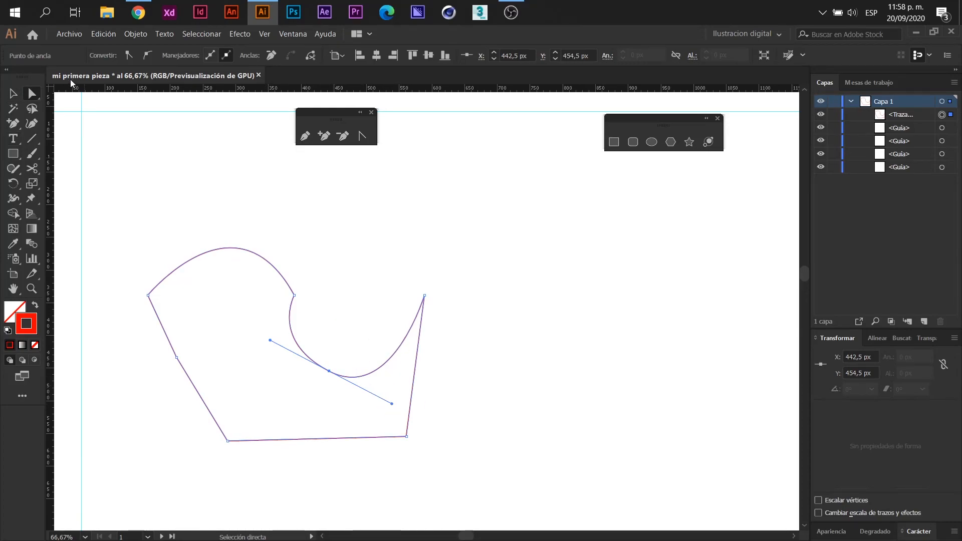
Convert the notch's lowest anchor back to a corner point and try to round it with its corner widget.
click(128, 55)
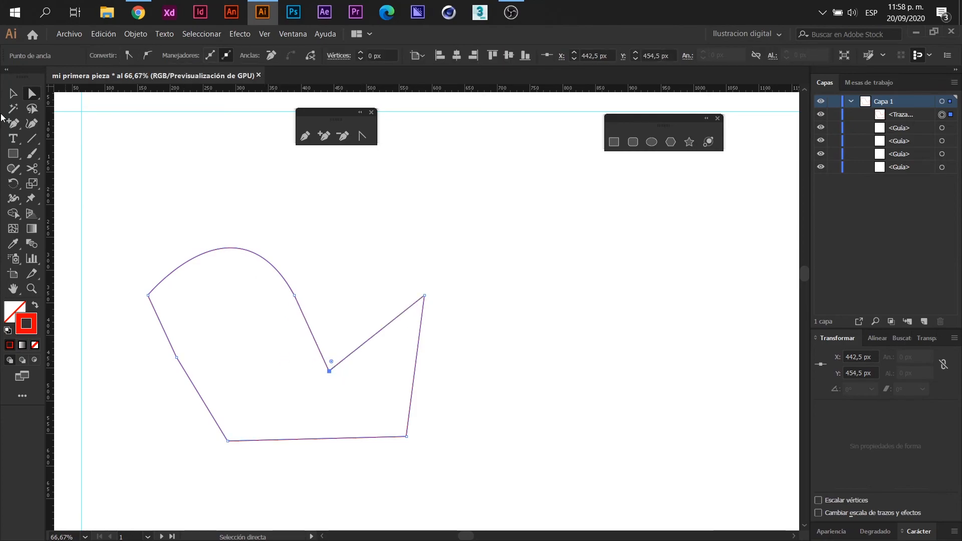
drag(331, 362, 324, 416)
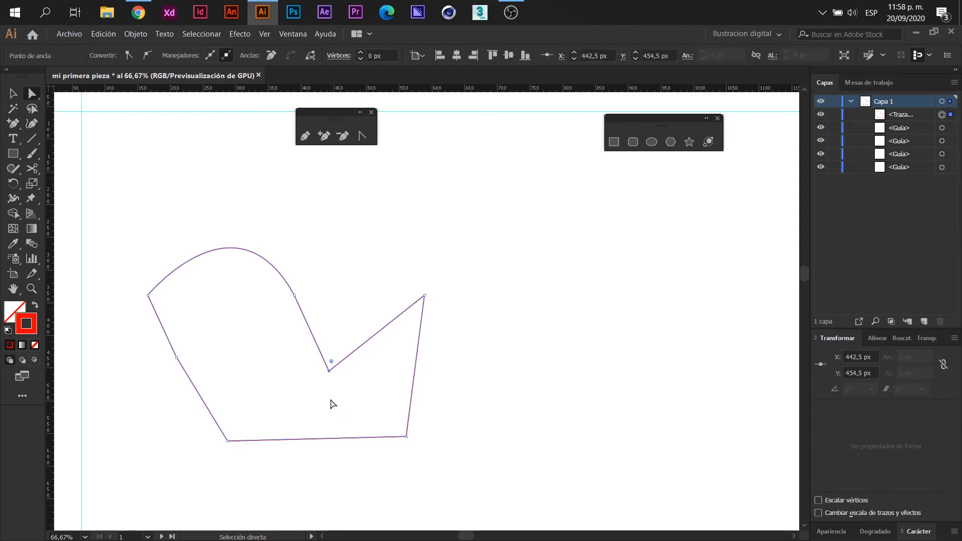
Select and delete the whole notched shape, and undo the deletion.
click(335, 401)
drag(455, 453, 128, 225)
key(Delete)
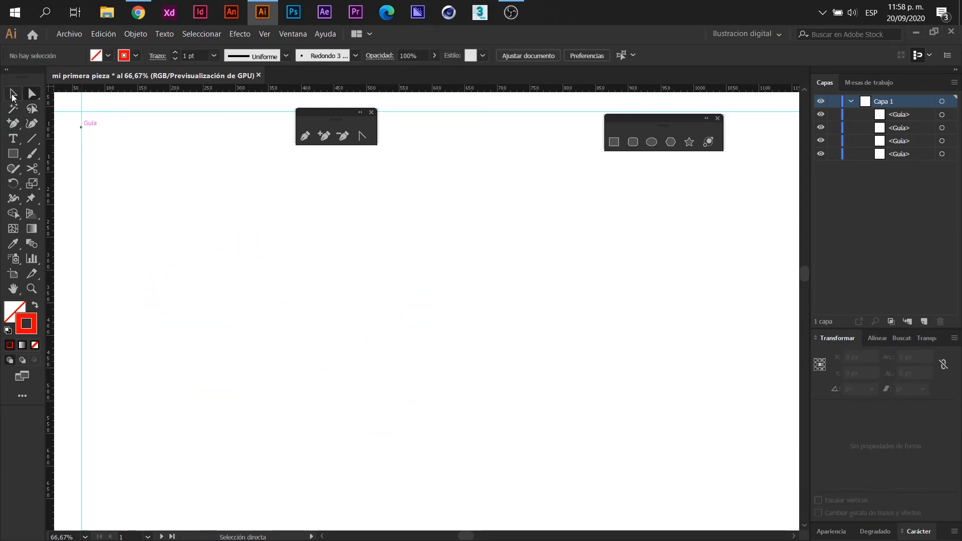
click(13, 93)
key(ctrl+z)
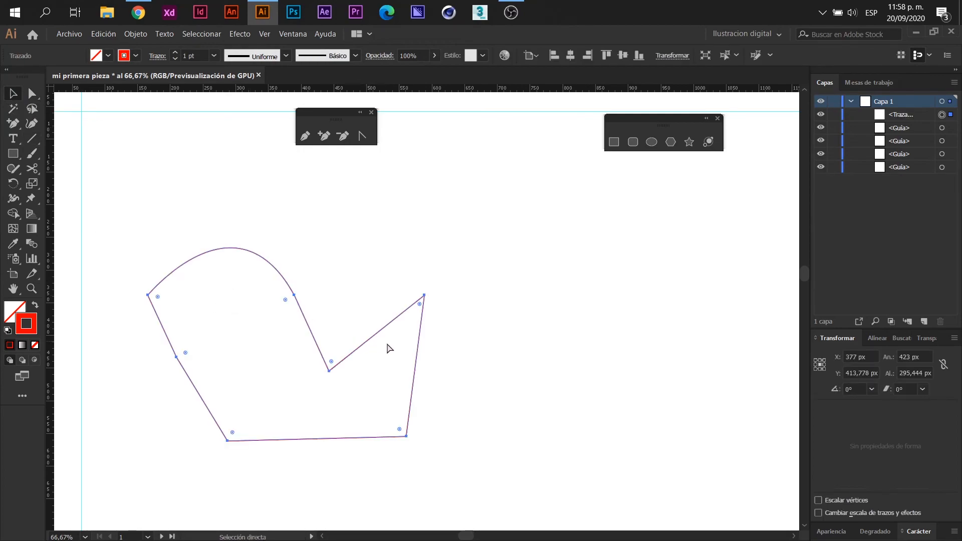
Remove the notch anchor, the lower-left anchor and the crest's start anchor with the Delete Anchor Point tool.
click(342, 136)
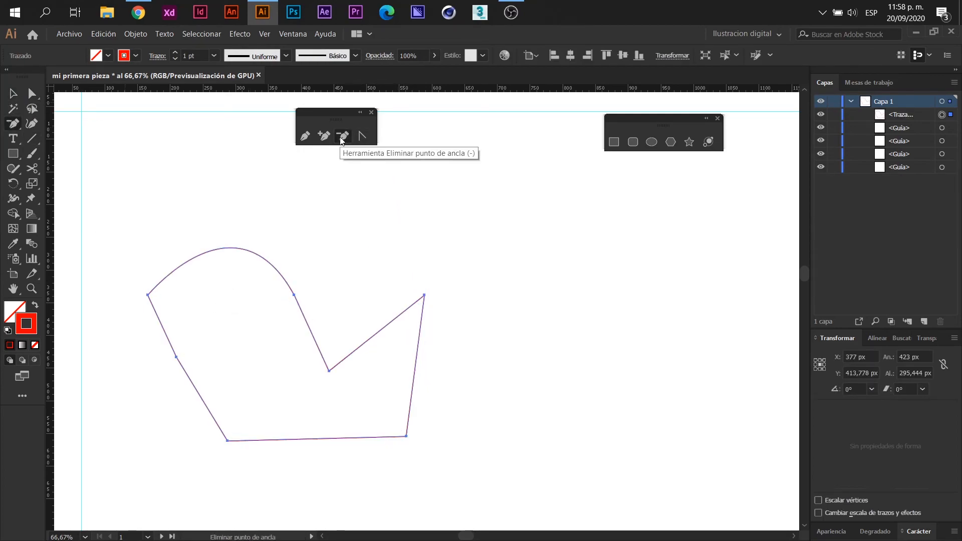
click(328, 371)
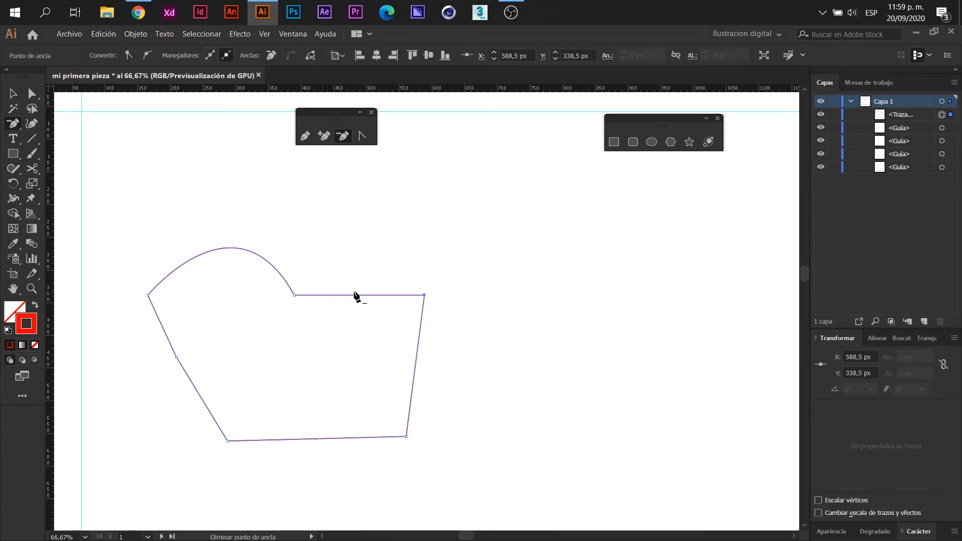
click(228, 442)
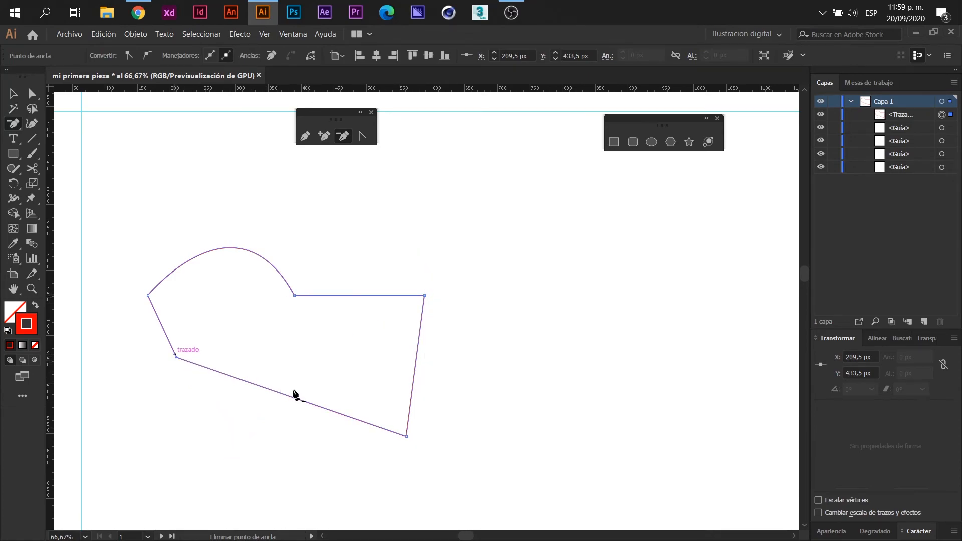
click(148, 296)
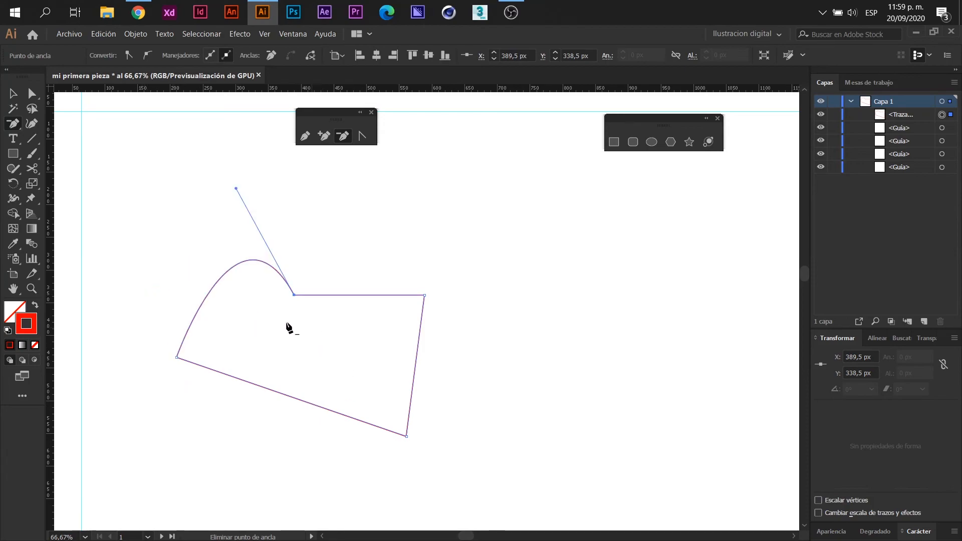
Select the simplified crest shape and delete it from the artboard.
click(13, 93)
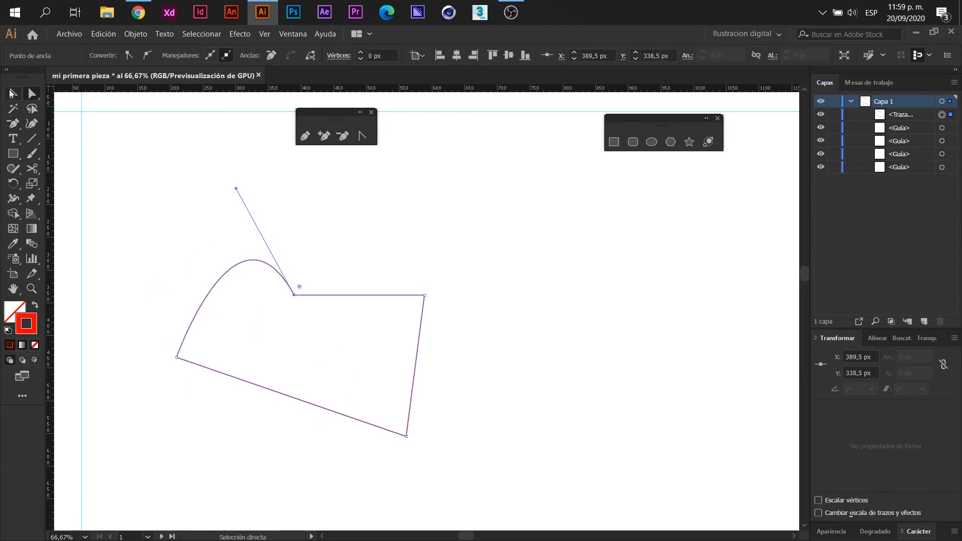
drag(474, 435, 165, 239)
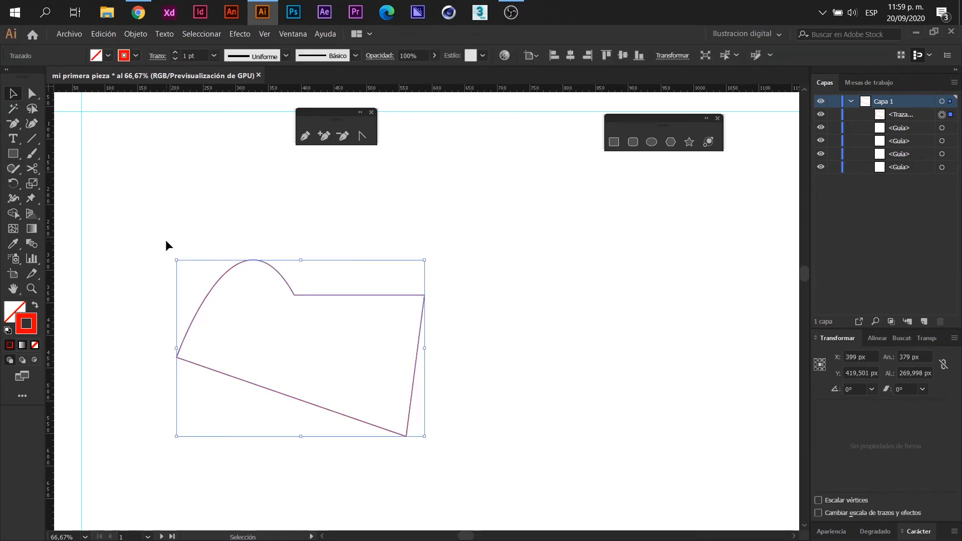
key(Delete)
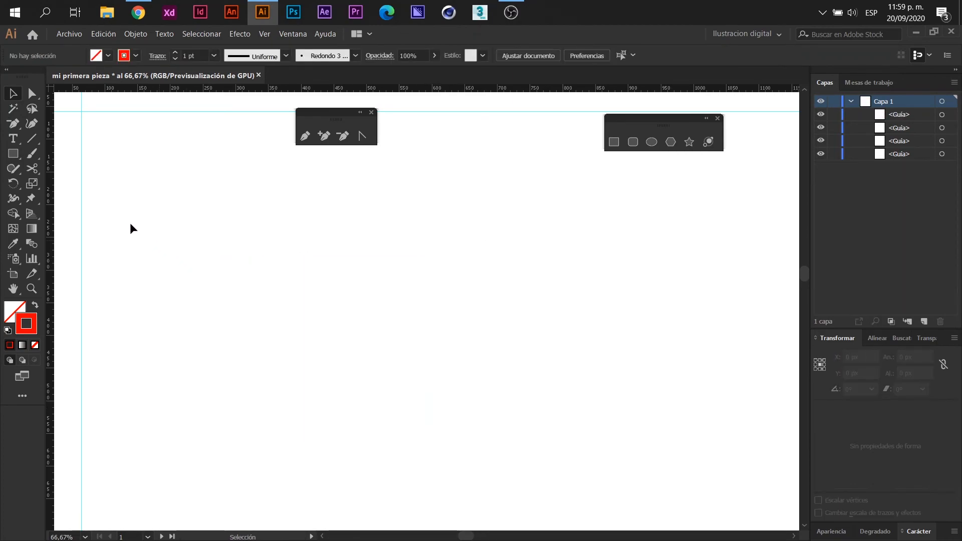
Draw a closed rectangle about 426 px wide from four straight segments with the Pen tool.
click(19, 124)
click(97, 124)
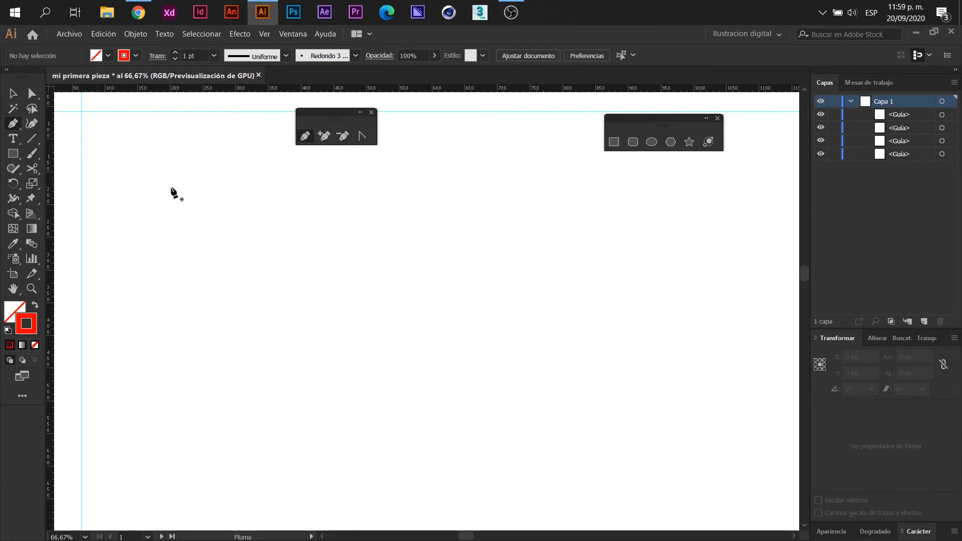
click(196, 279)
click(474, 288)
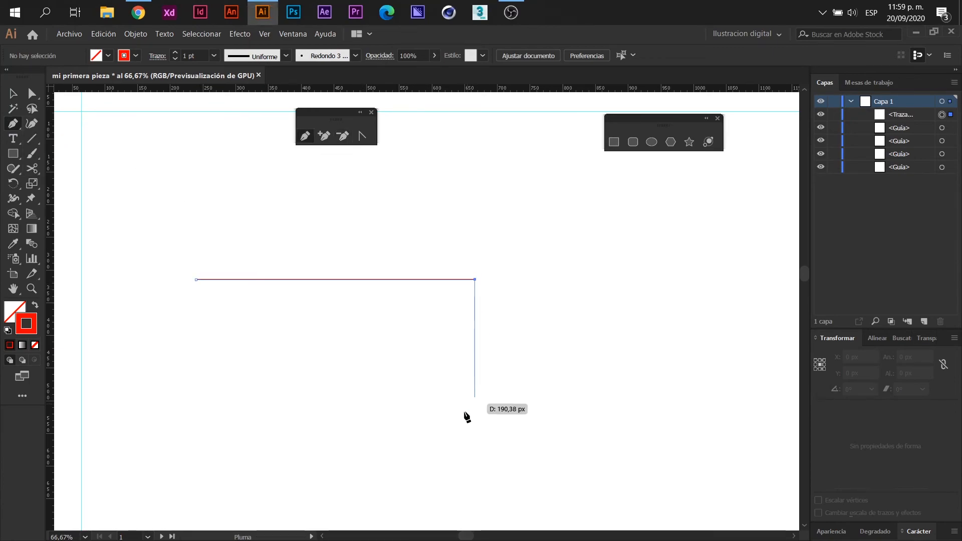
click(475, 434)
click(195, 435)
click(196, 280)
Bend the rectangle's upper and right edges outward into arcs with the Anchor Point tool.
click(361, 136)
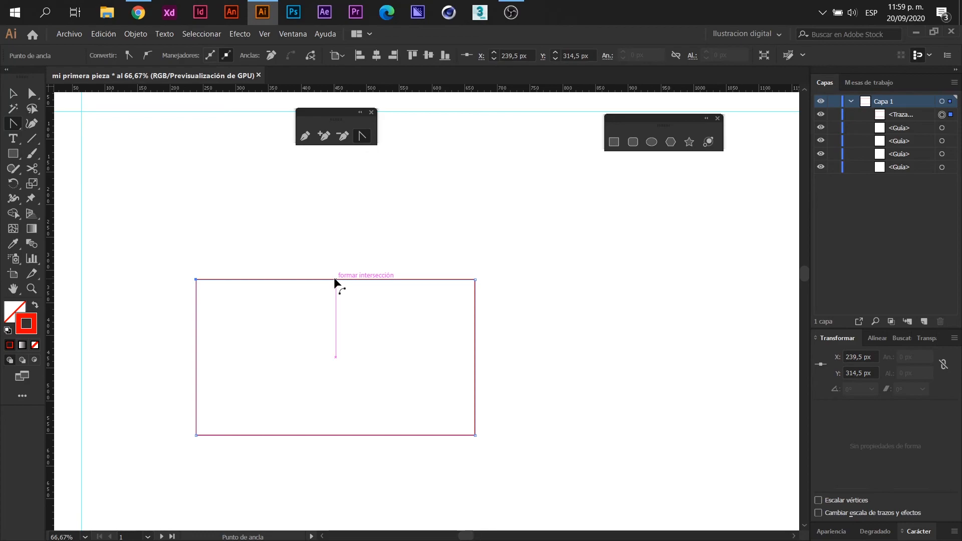
drag(334, 279, 335, 243)
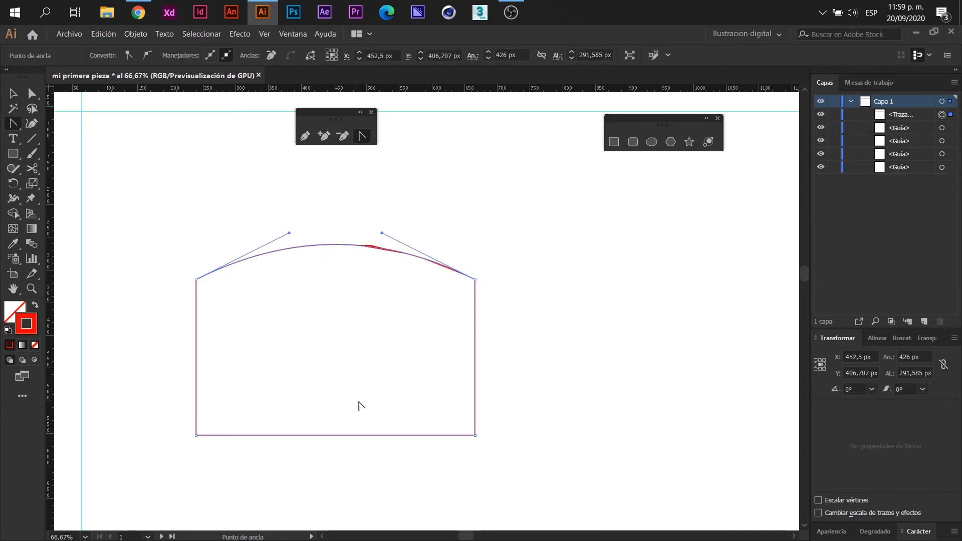
drag(478, 361, 522, 370)
scroll(456, 285, up, 4)
scroll(454, 286, down, 4)
key(v)
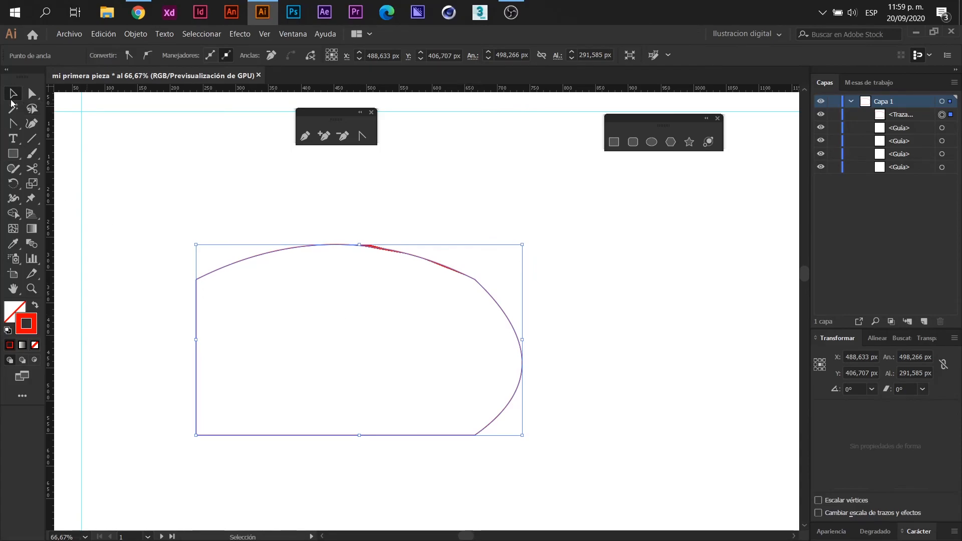
Select the shape with the two bulged edges and delete it.
click(82, 183)
scroll(123, 267, down, 3)
drag(288, 367, 178, 241)
key(Delete)
Draw a square about 467 px wide on the first artboard with the Rectangle tool.
drag(10, 156, 77, 158)
drag(221, 263, 336, 377)
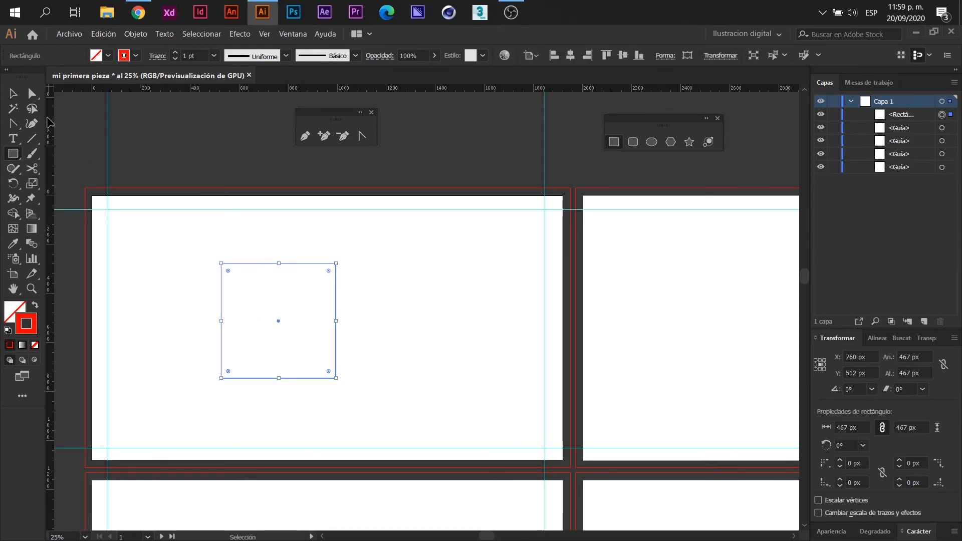
Swap the square's fill and stroke so it has a red FF0000 fill and no outline.
click(35, 304)
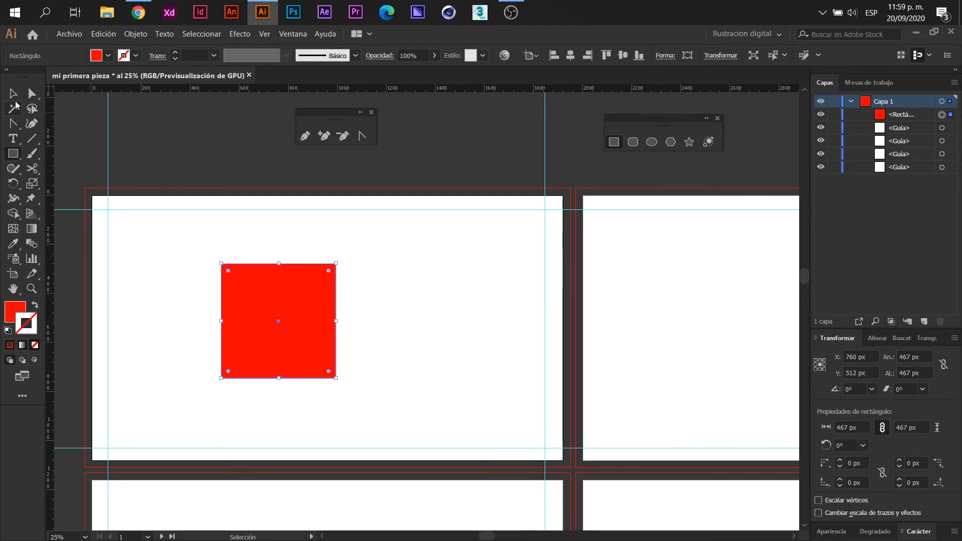
click(15, 311)
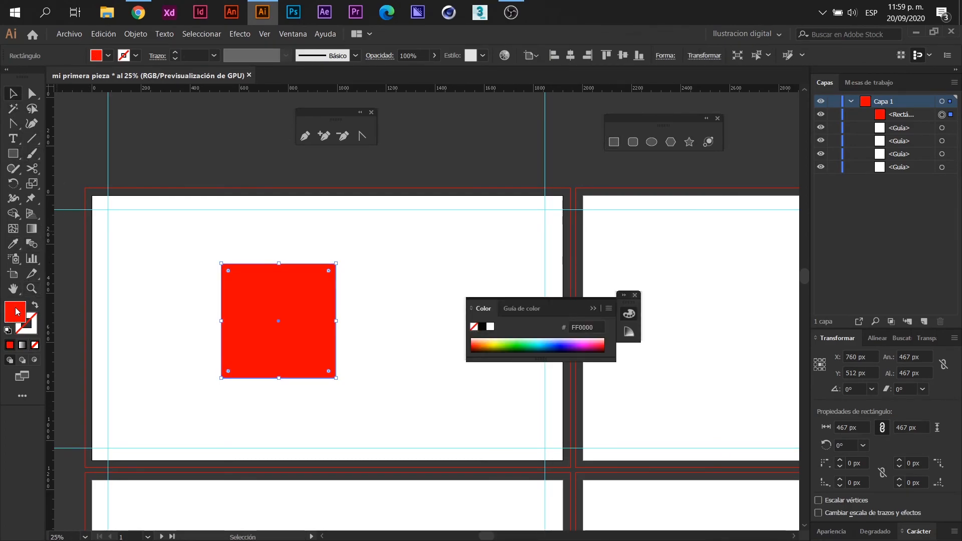
click(636, 295)
Bend the red square's edges with the Anchor Point tool: upper edge outward, right edge into an S-curve, left and lower edges inward.
scroll(291, 321, up, 1)
drag(290, 321, 389, 350)
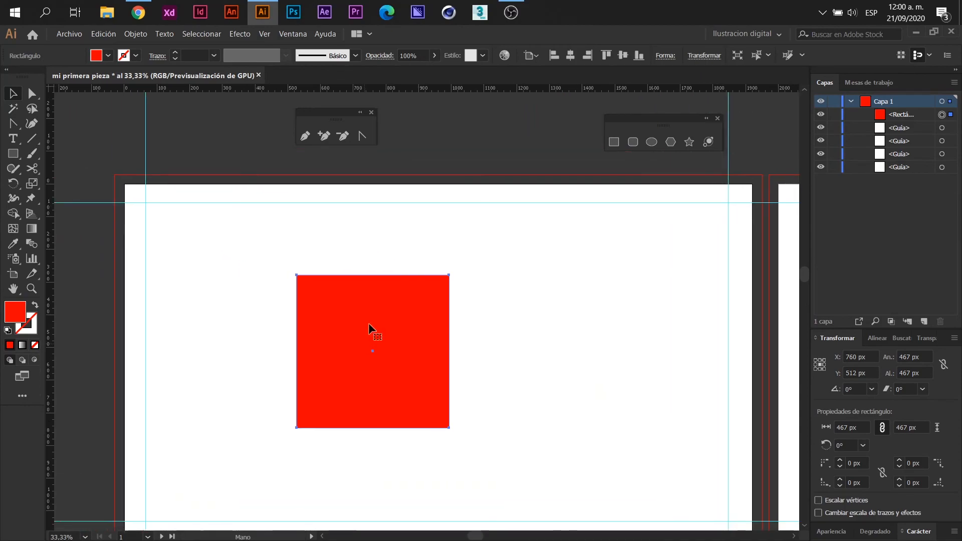
click(361, 136)
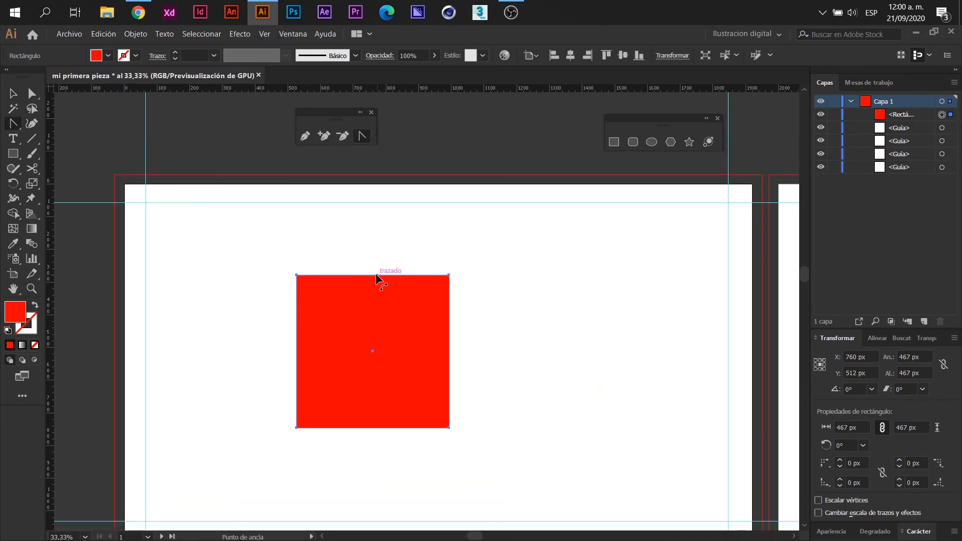
drag(376, 275, 377, 248)
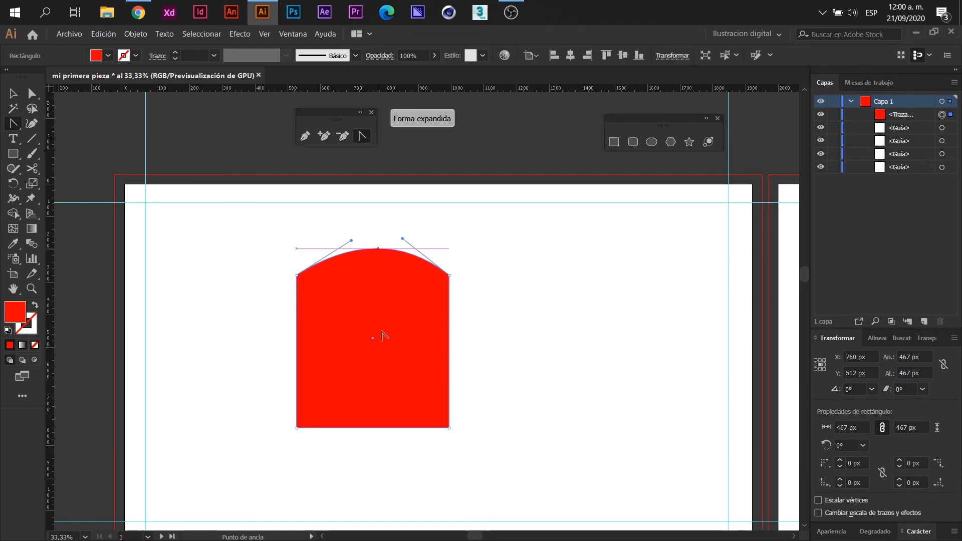
drag(451, 359, 417, 338)
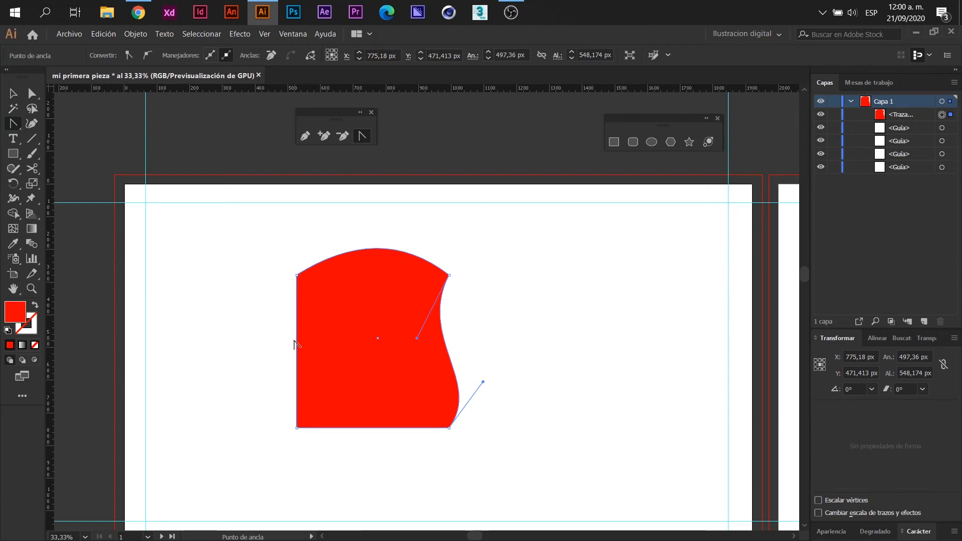
drag(296, 346, 331, 344)
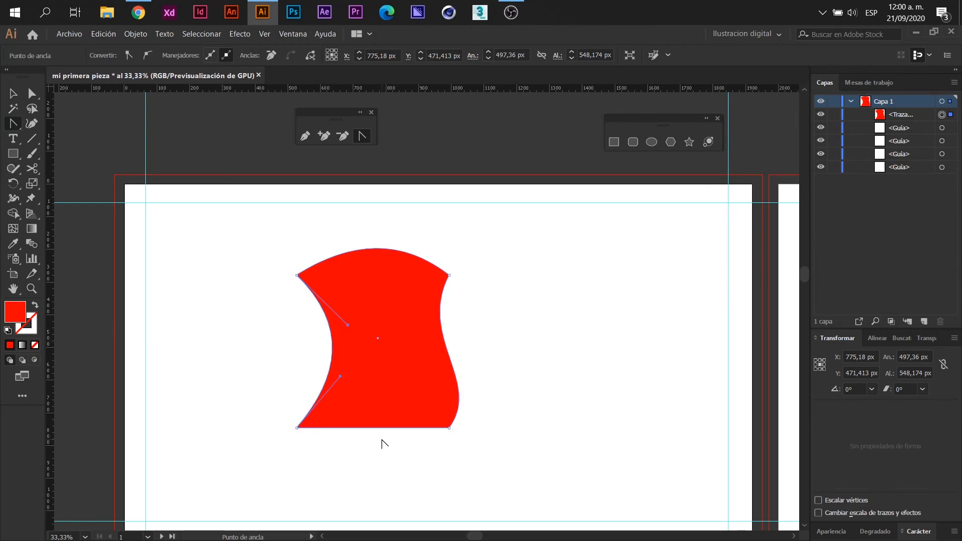
drag(383, 429, 383, 410)
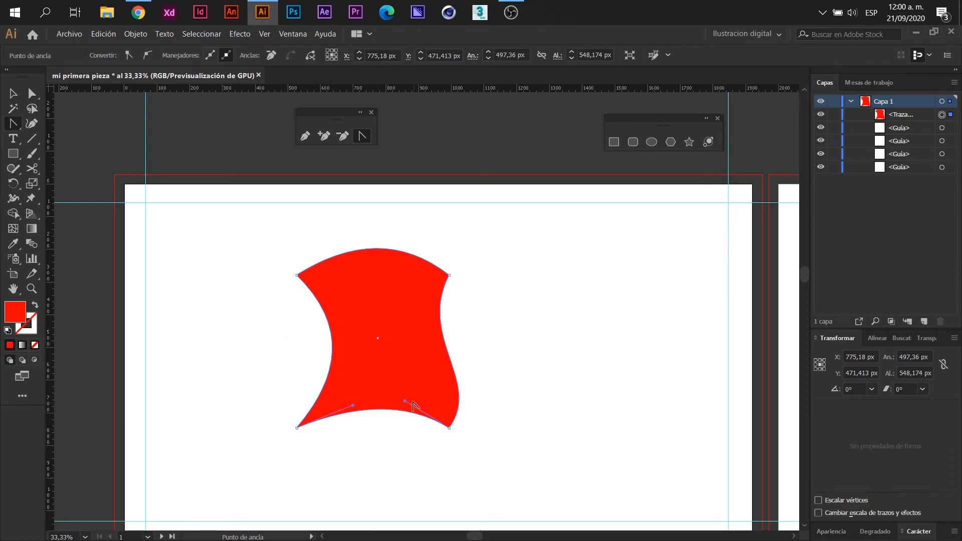
Delete the curved red shape and close the floating pen and shape tool palettes.
click(12, 93)
click(271, 333)
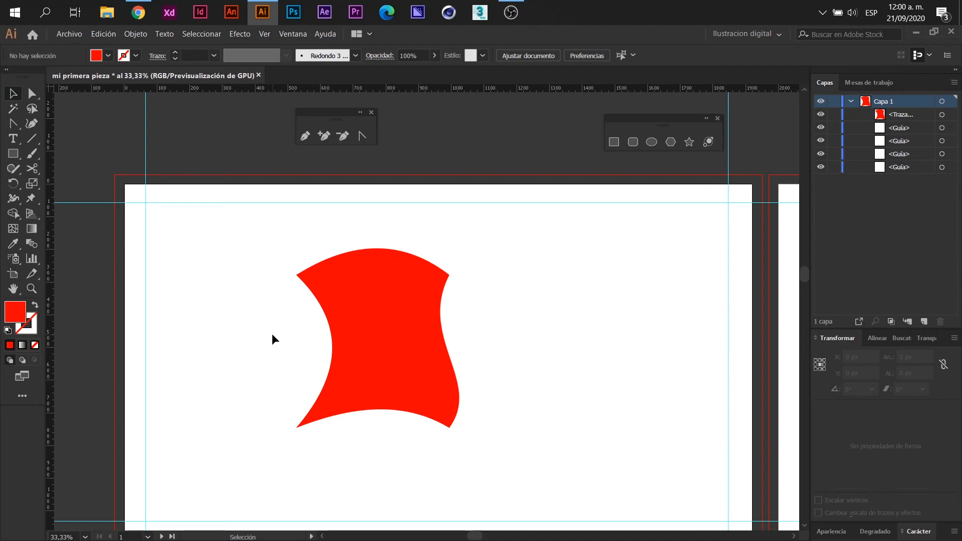
click(351, 355)
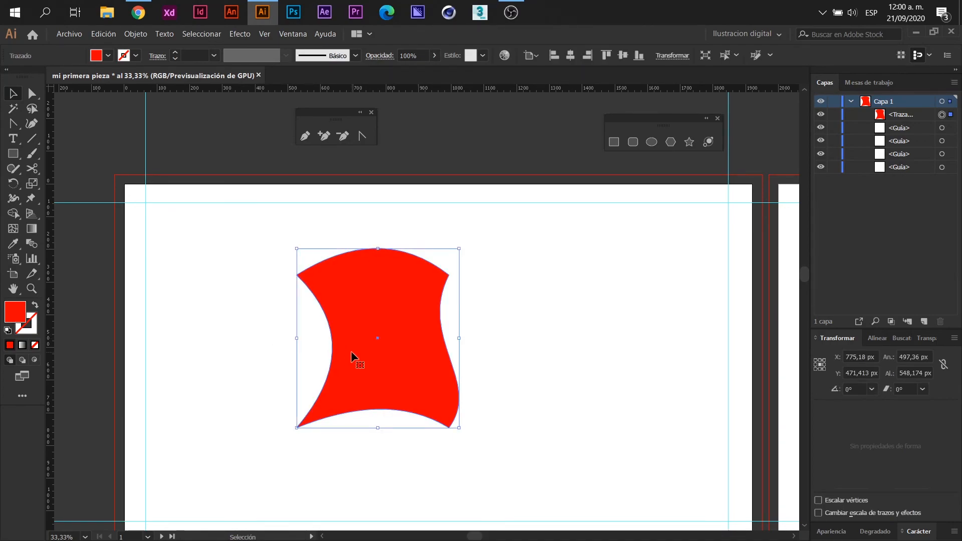
key(Delete)
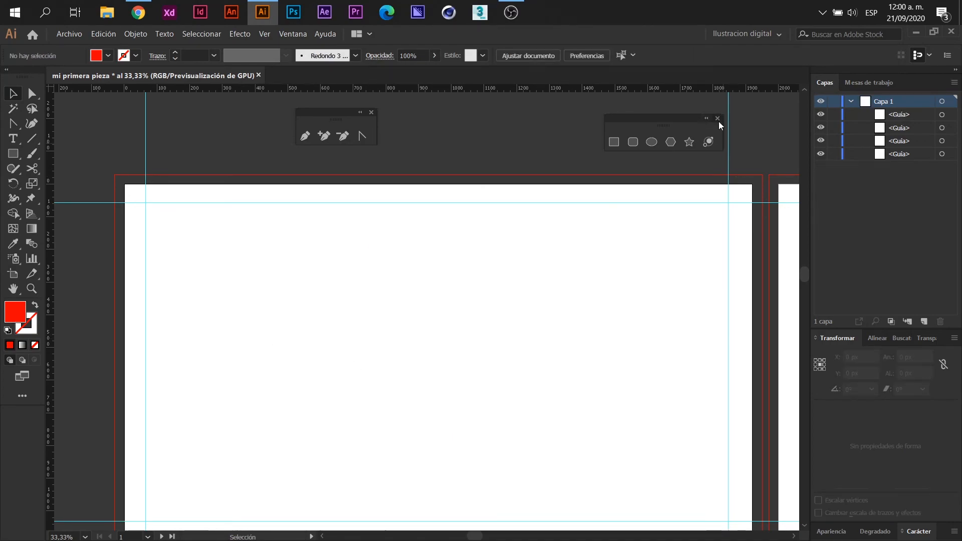
click(717, 119)
click(371, 112)
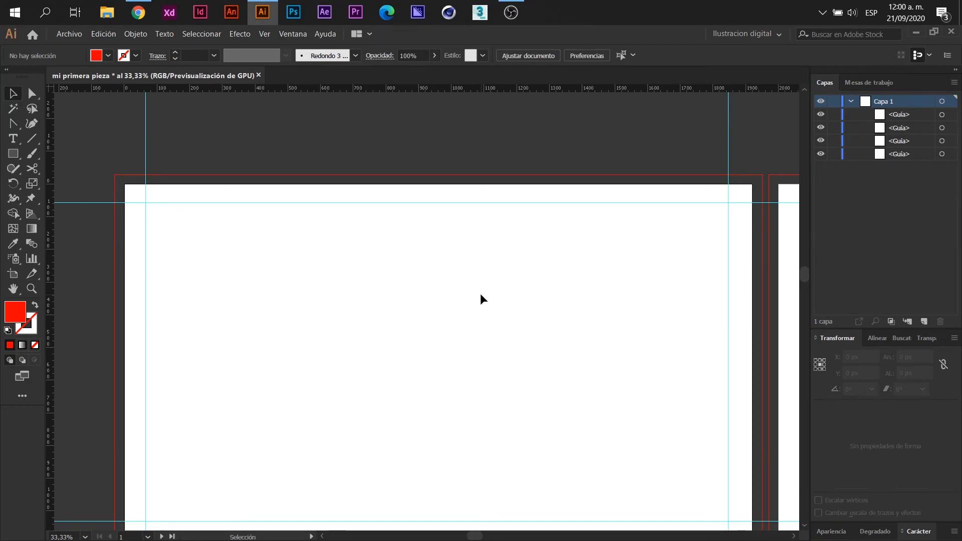
Draw an open wavy path about 1075 px wide across the first artboard with the Pencil tool.
key(space)
drag(582, 394, 537, 361)
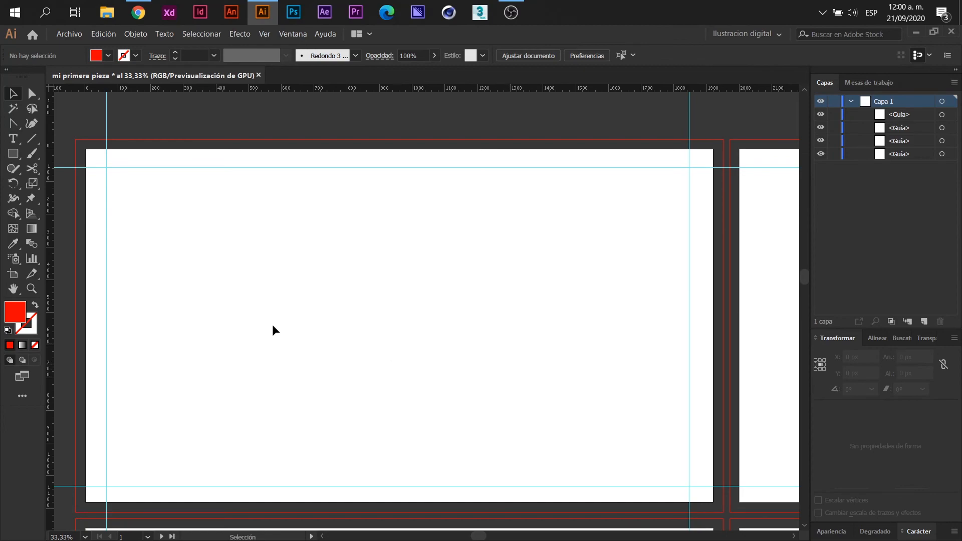
click(37, 154)
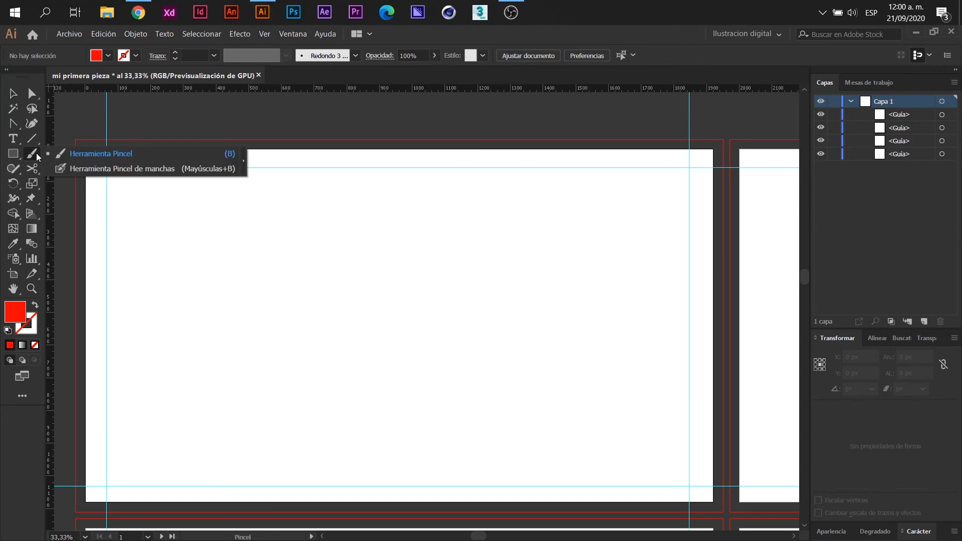
click(10, 169)
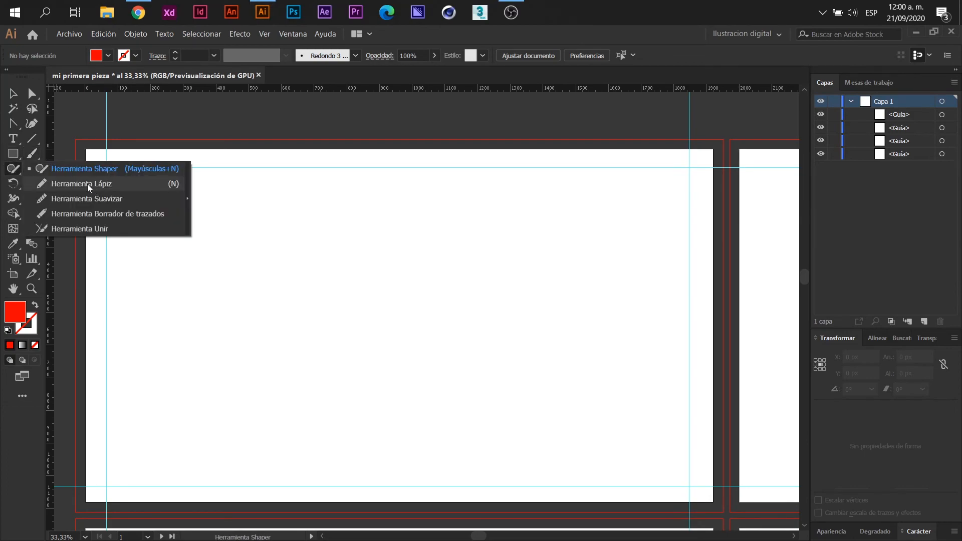
click(72, 185)
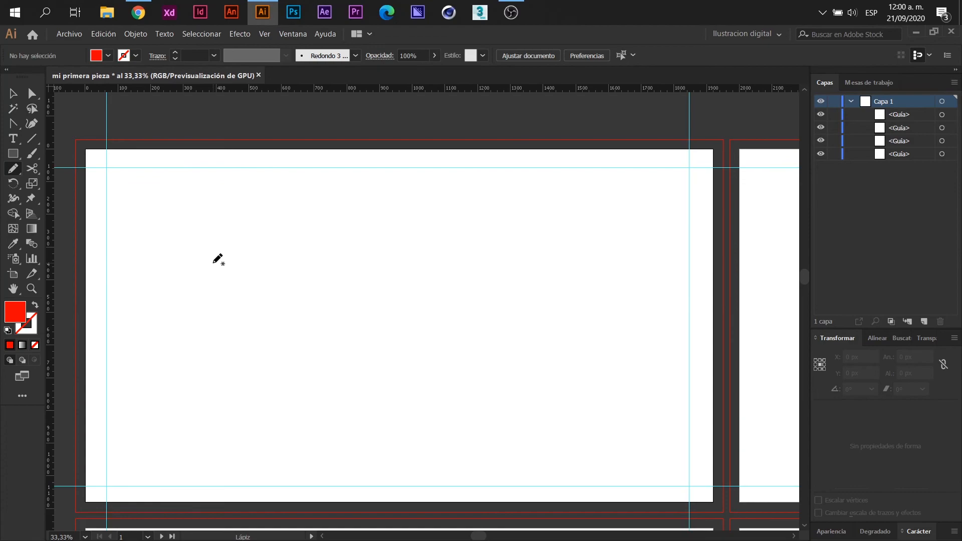
mouse_move(209, 233)
mouse_down()
mouse_move(385, 248)
mouse_move(495, 328)
mouse_move(546, 324)
mouse_up()
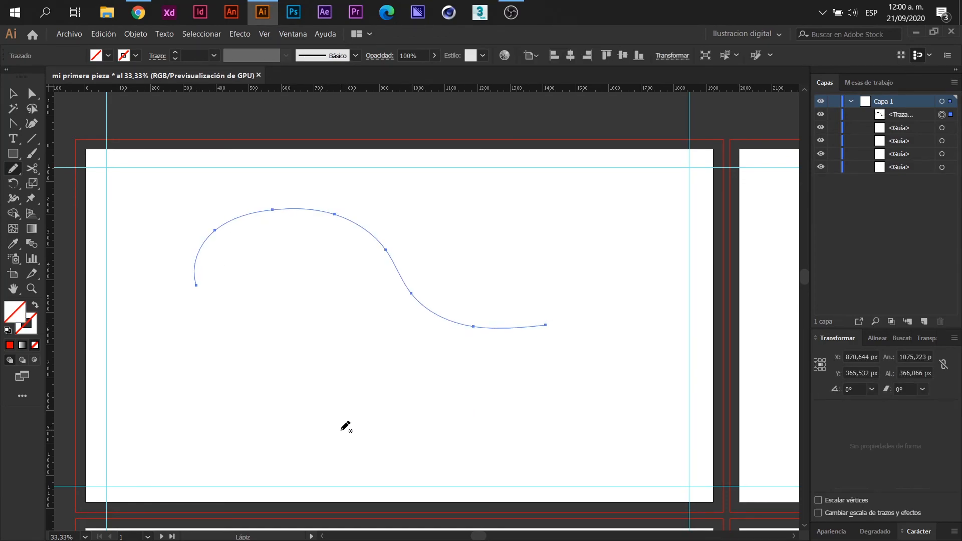
Give the wavy Pencil path a solid red FF0000 stroke and deselect it.
click(26, 331)
click(11, 345)
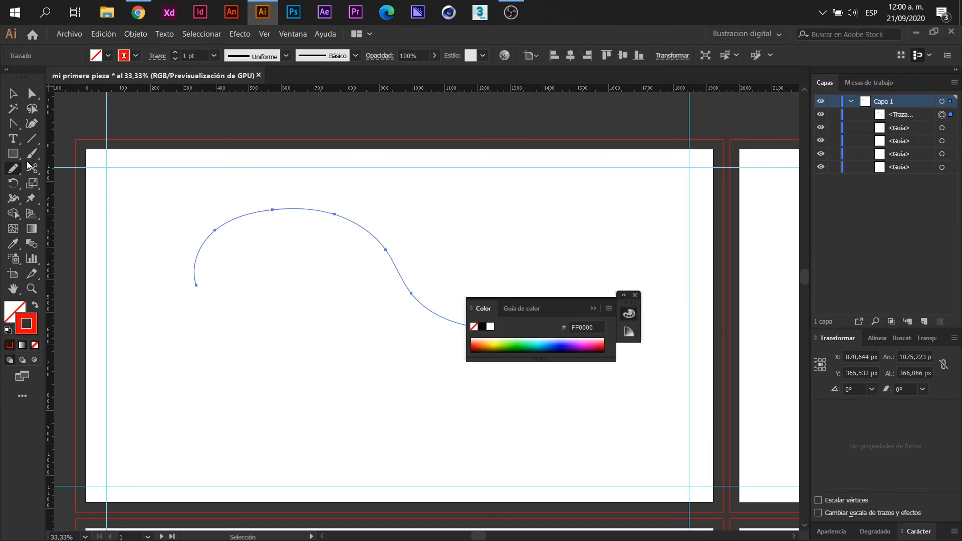
click(14, 92)
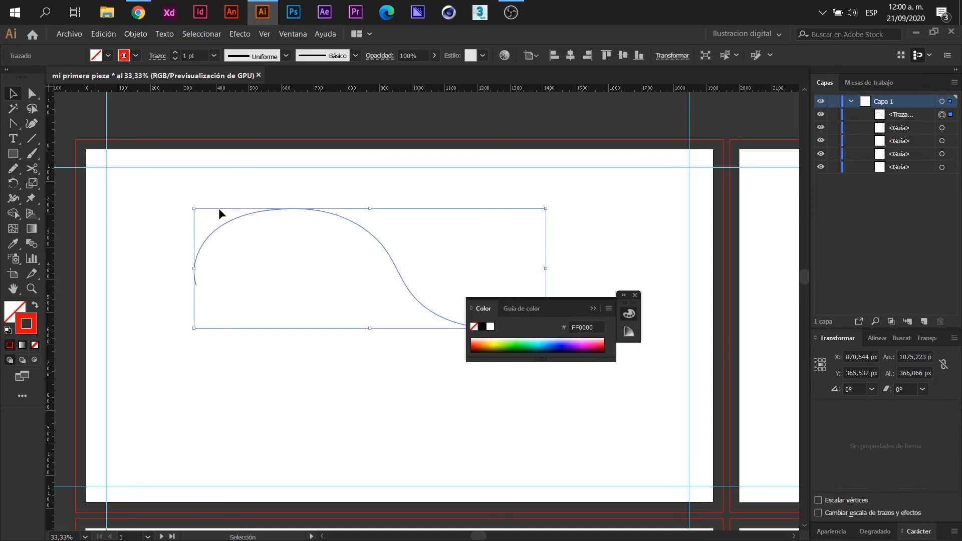
click(635, 295)
click(528, 376)
drag(590, 393, 170, 225)
click(326, 407)
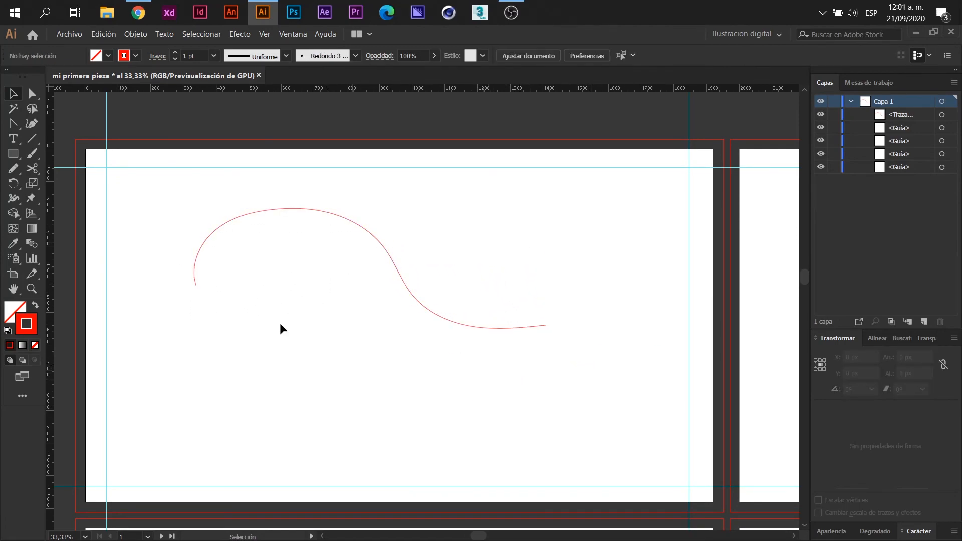
Examine the wavy path's anchor points and handles from one end to the other with the Direct Selection tool.
click(32, 93)
click(262, 211)
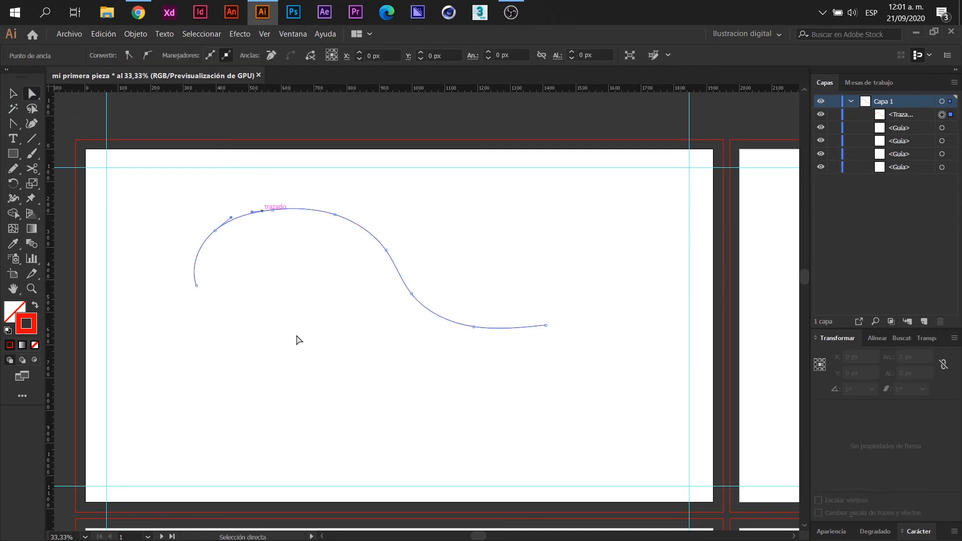
scroll(483, 309, up, 2)
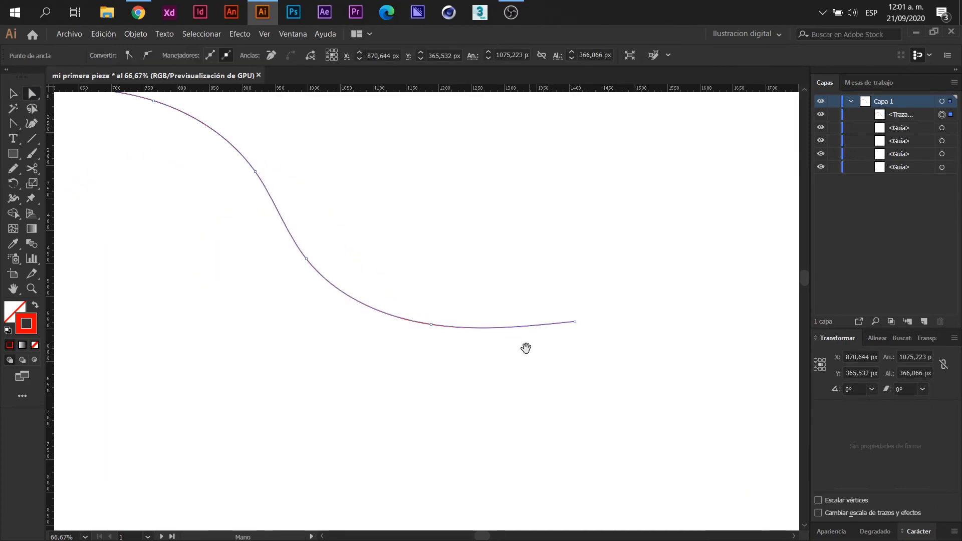
click(575, 322)
click(578, 329)
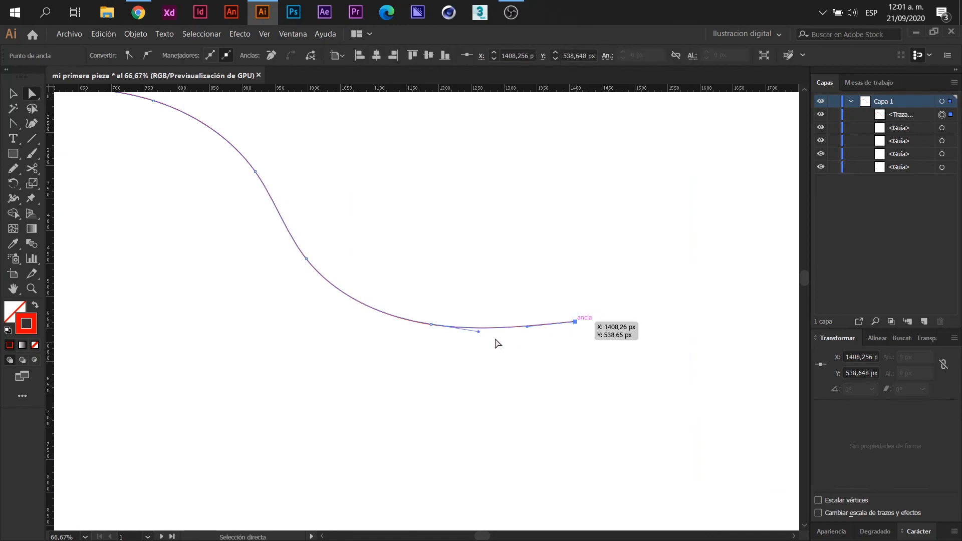
click(430, 327)
drag(325, 273, 434, 333)
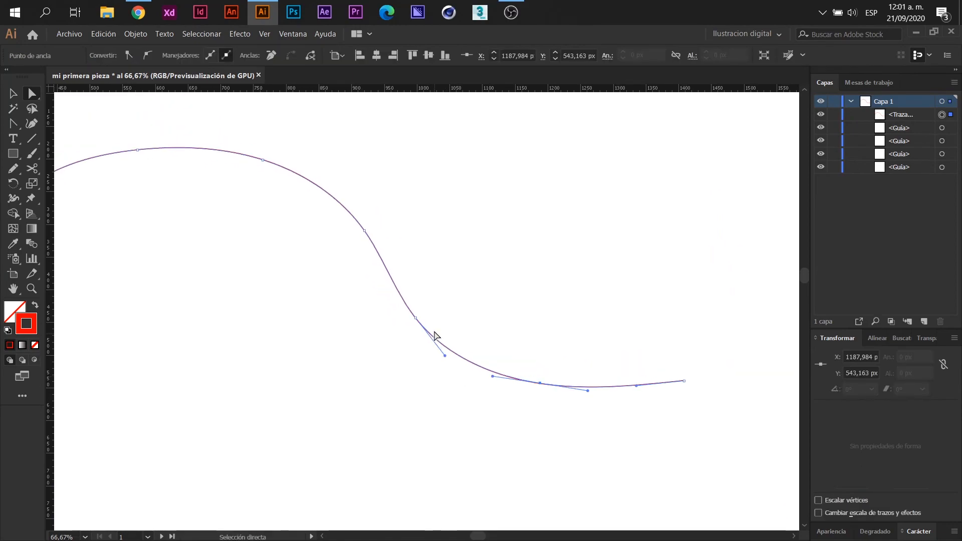
drag(321, 287, 399, 363)
click(448, 311)
drag(331, 283, 414, 323)
click(426, 276)
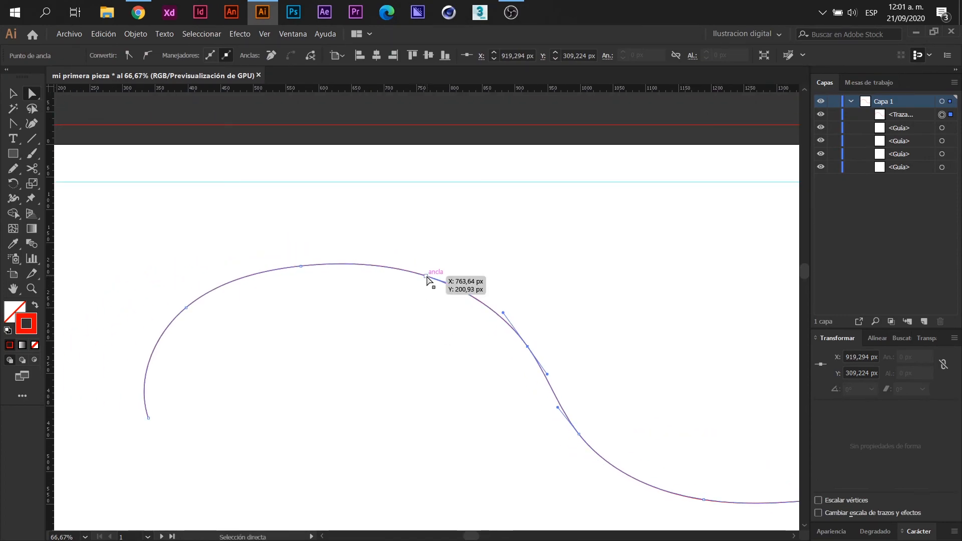
click(186, 307)
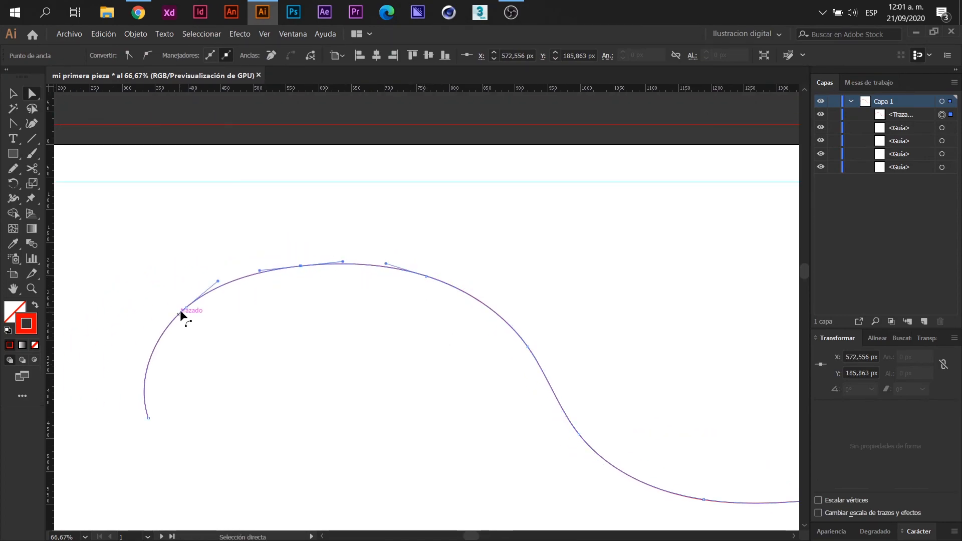
click(148, 417)
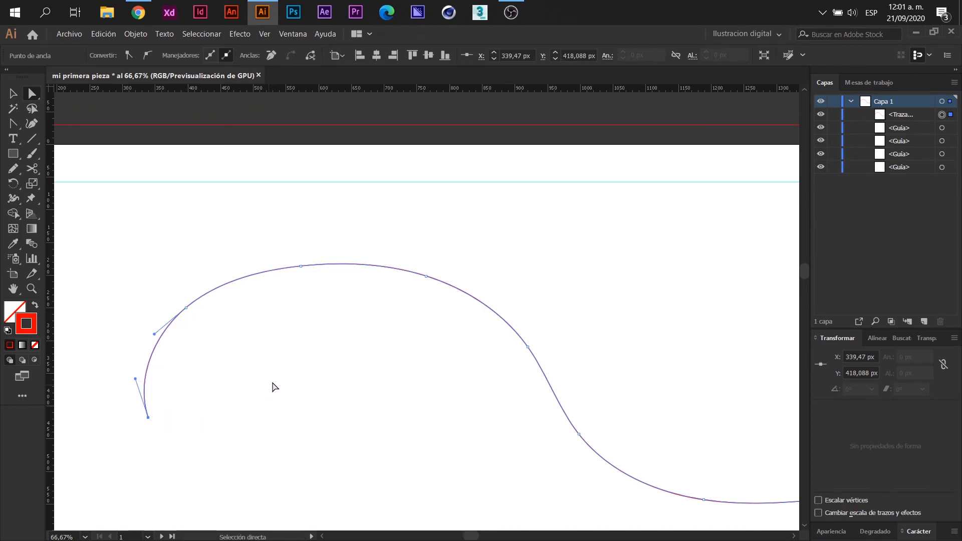
key(ctrl+minus)
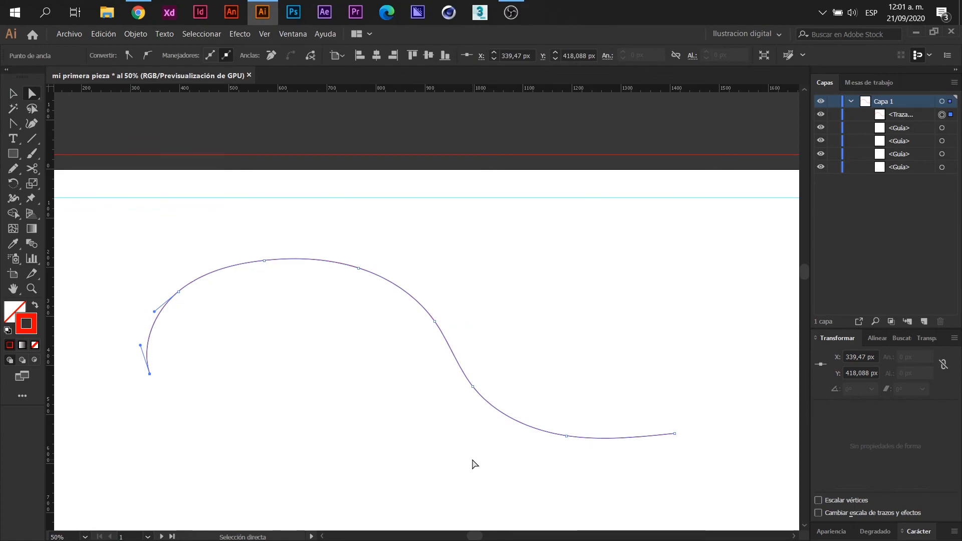
click(505, 458)
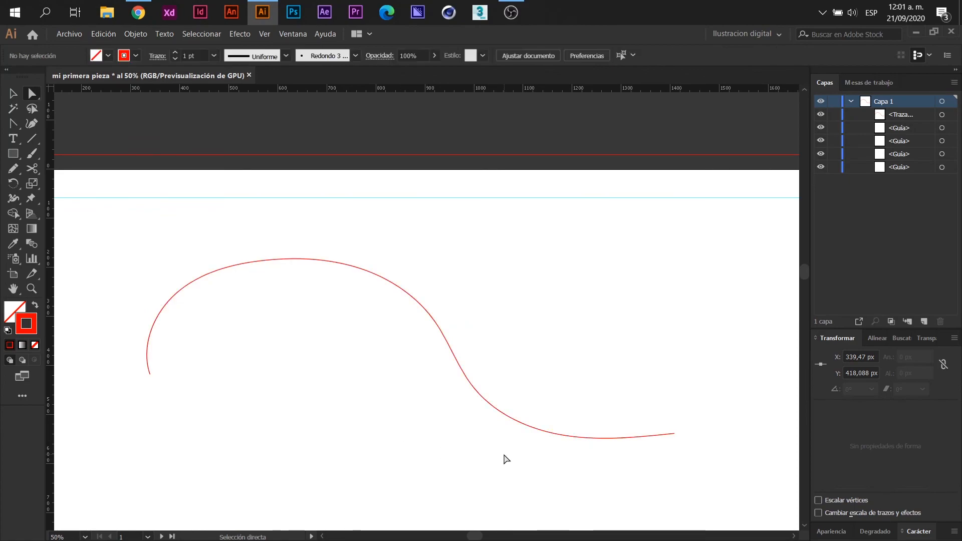
Draw a second, nearly horizontal path about 786 px wide above the wavy one with the Pencil tool.
click(13, 169)
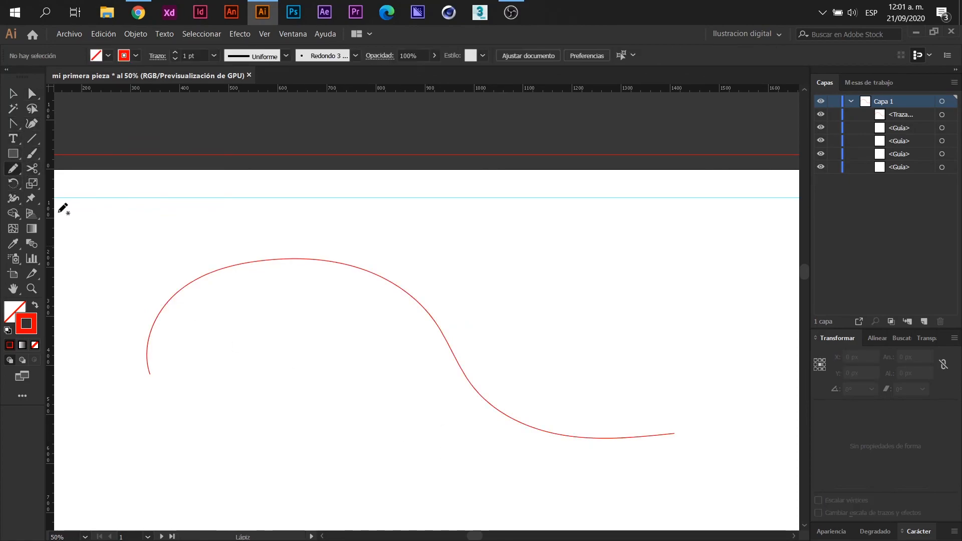
mouse_move(168, 239)
mouse_down()
mouse_move(236, 234)
mouse_move(554, 260)
mouse_up()
Select both Pencil paths on the first artboard and delete them.
key(z)
alt+click(596, 317)
alt+click(596, 316)
alt+click(596, 316)
drag(599, 361, 553, 343)
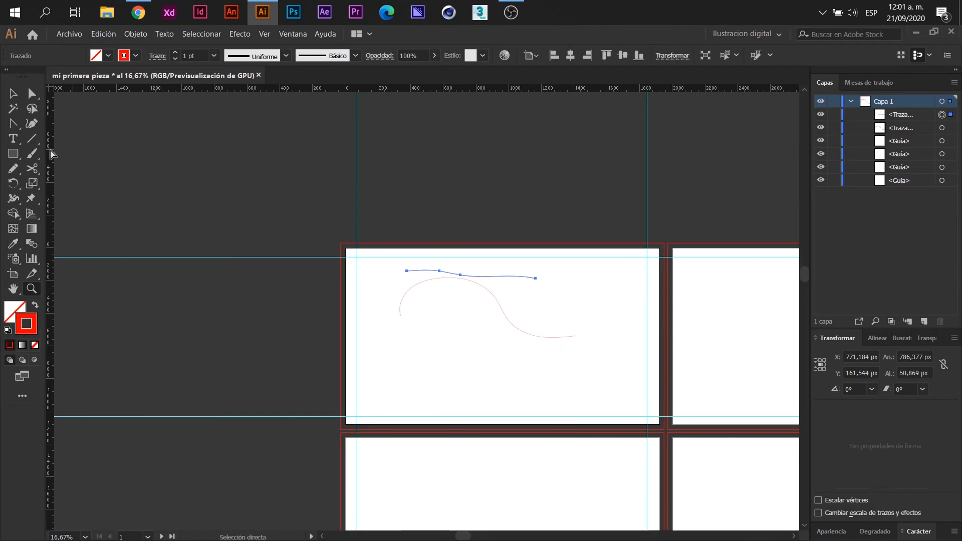
click(13, 93)
click(500, 363)
drag(596, 361, 408, 269)
key(Delete)
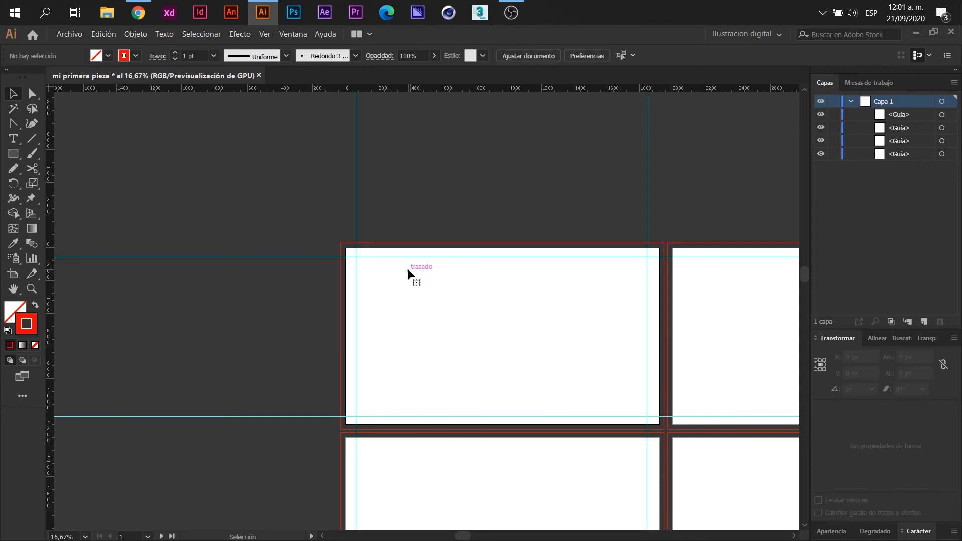
Paint a wavy red 1 pt stroke across the middle of the first artboard with the Paintbrush tool.
click(34, 156)
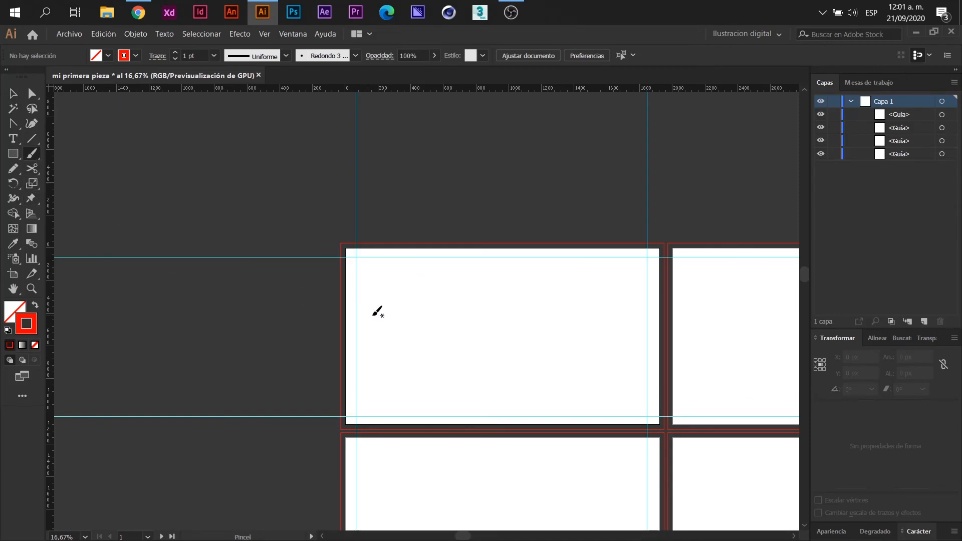
scroll(470, 311, up, 1)
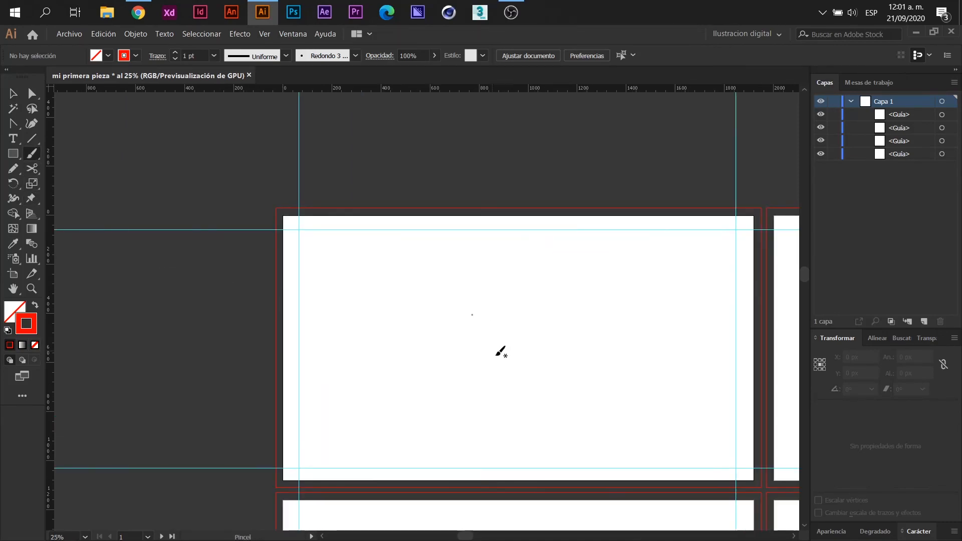
drag(498, 347, 347, 322)
mouse_move(287, 343)
mouse_down()
mouse_move(304, 310)
mouse_move(513, 323)
mouse_move(544, 300)
mouse_up()
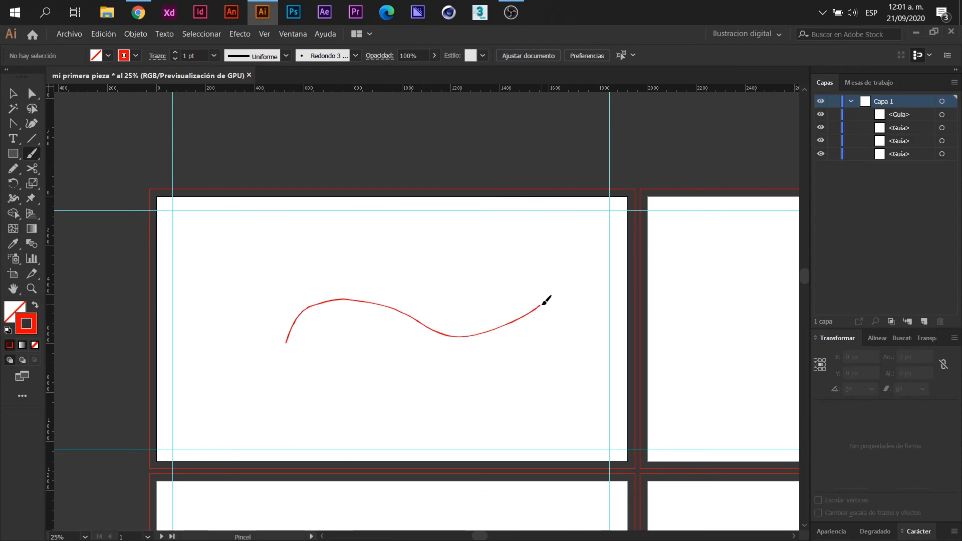
Paint four wavy, roughly vertical red strokes with the Paintbrush tool, three crossing the long wavy stroke and one near its end.
scroll(528, 329, up, 3)
scroll(534, 285, up, 2)
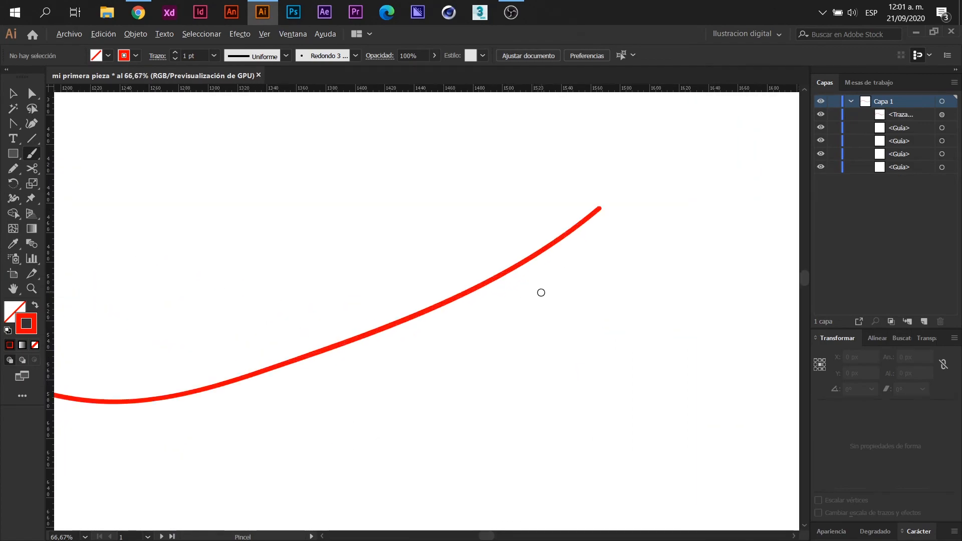
scroll(530, 282, down, 2)
drag(338, 356, 548, 316)
scroll(476, 323, down, 1)
mouse_move(418, 352)
mouse_down()
mouse_move(407, 300)
mouse_move(438, 207)
mouse_move(406, 139)
mouse_up()
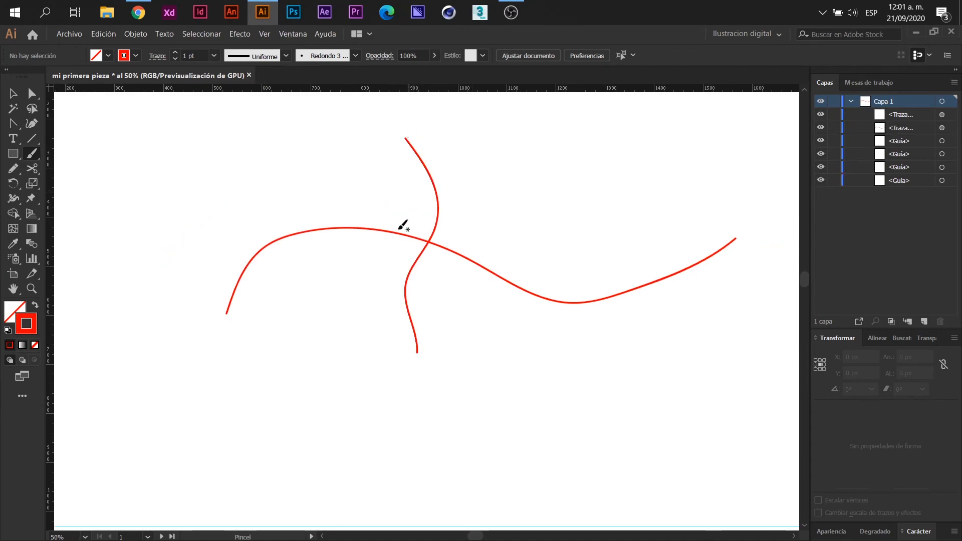
mouse_move(267, 447)
mouse_down()
mouse_move(300, 312)
mouse_move(296, 181)
mouse_up()
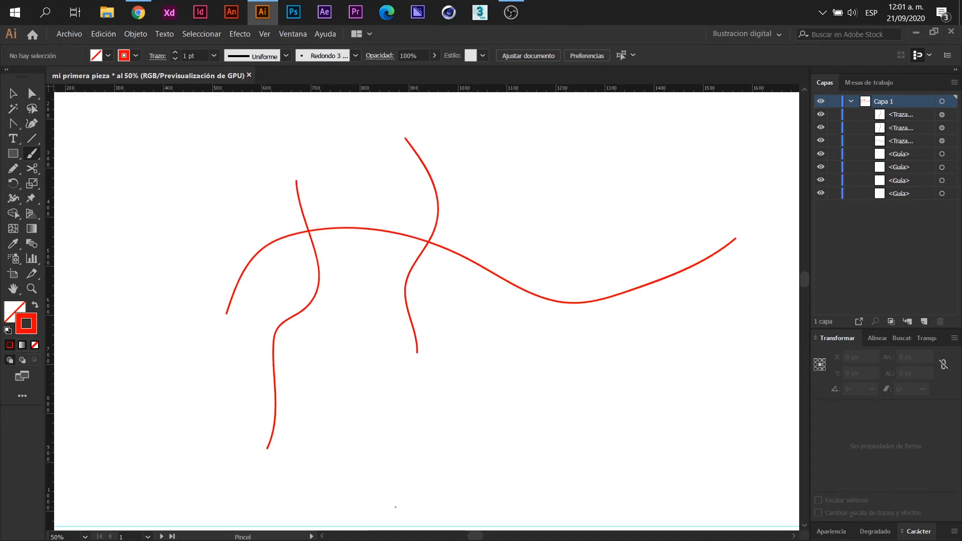
mouse_move(591, 411)
mouse_down()
mouse_move(561, 274)
mouse_move(559, 174)
mouse_up()
mouse_move(649, 322)
mouse_down()
mouse_move(642, 277)
mouse_move(657, 252)
mouse_move(623, 218)
mouse_move(660, 197)
mouse_up()
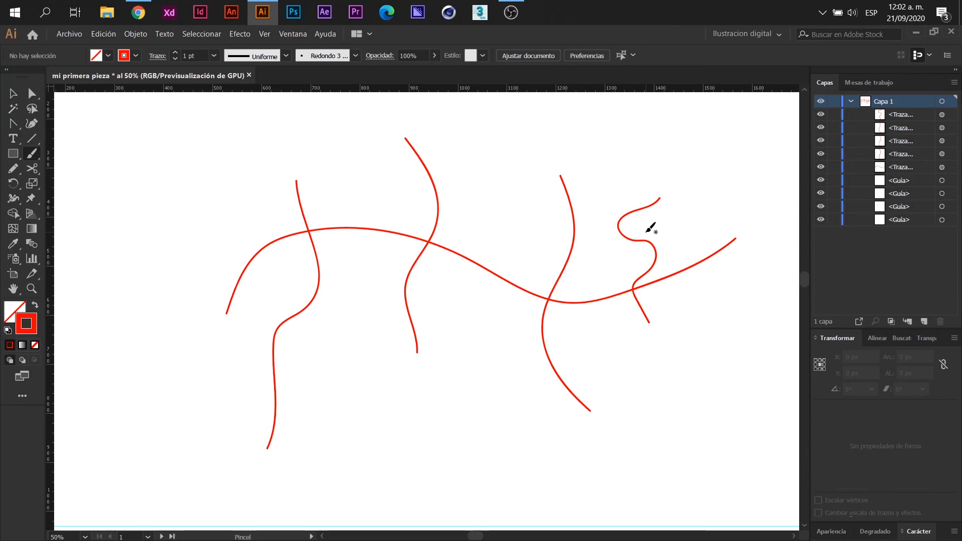
Undo all five Paintbrush strokes on the first artboard.
key(ctrl+z)
key(ctrl+z)
key(ctrl+z)
key(ctrl+z)
key(ctrl+z)
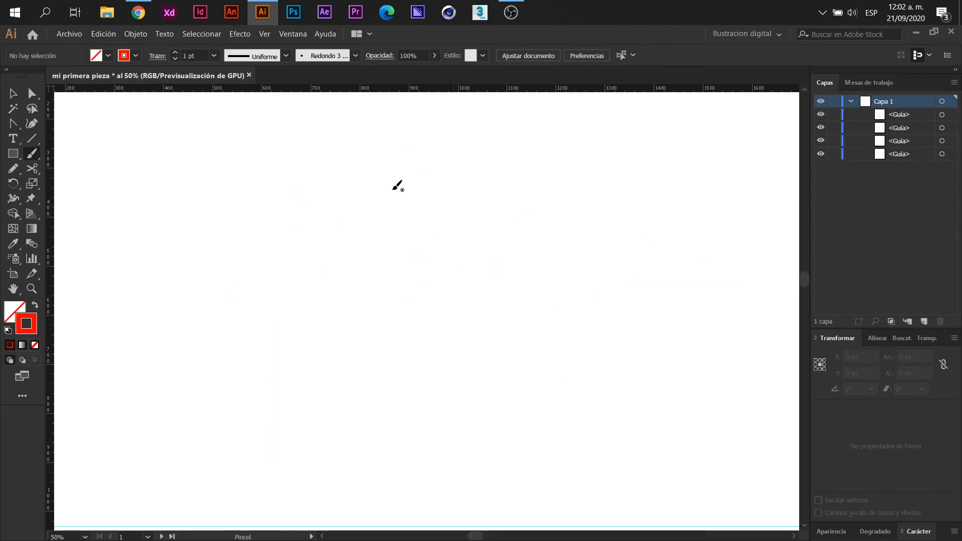
Set the Paintbrush tool's fidelity to the full Precisión end and accept the options.
double_click(30, 153)
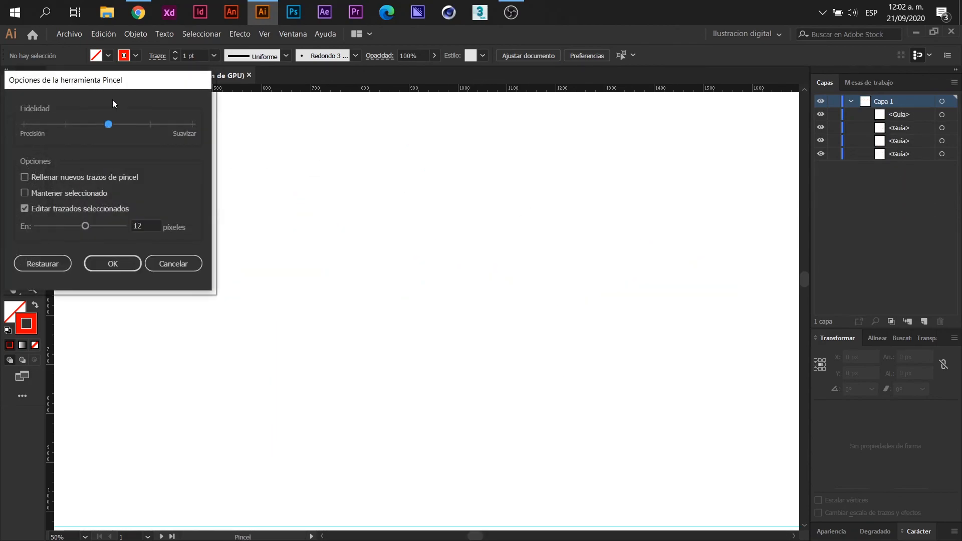
drag(110, 81, 177, 118)
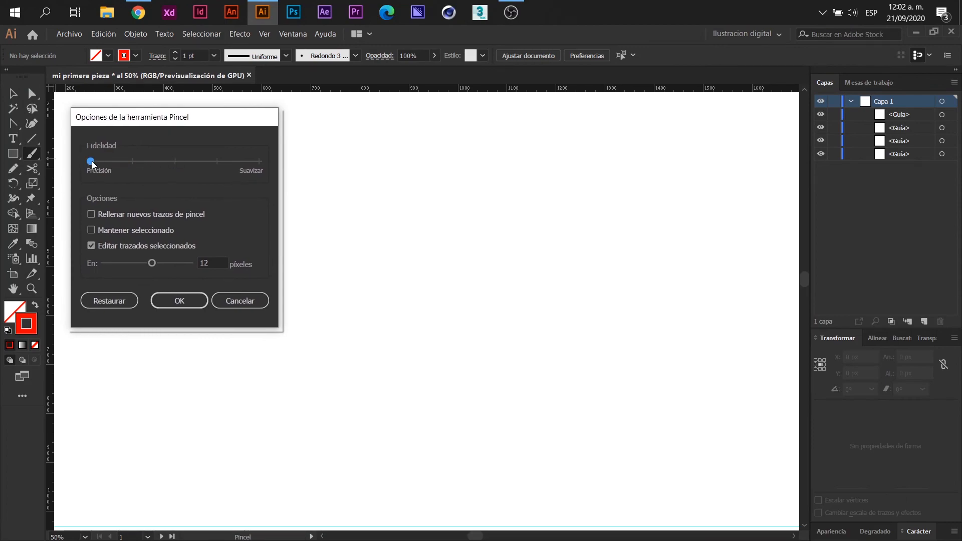
click(166, 305)
Paint a curved and an angular test stroke at the precise fidelity setting and undo both.
mouse_move(383, 371)
mouse_down()
mouse_move(412, 264)
mouse_move(373, 180)
mouse_up()
mouse_move(415, 304)
mouse_down()
mouse_move(460, 306)
mouse_move(528, 371)
mouse_move(431, 394)
mouse_move(474, 433)
mouse_up()
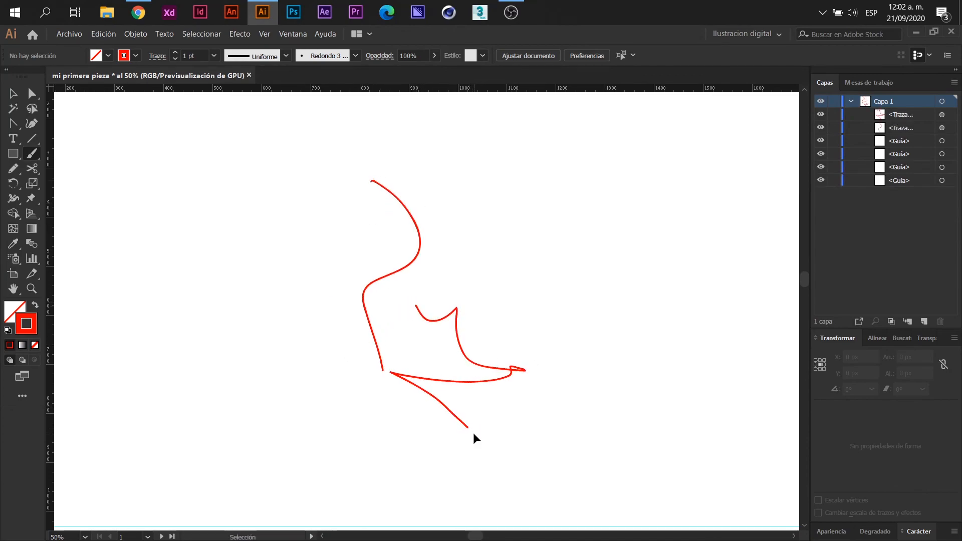
key(ctrl+z)
key(ctrl+z)
Shift the Paintbrush tool's fidelity toward Suavizar and paint a curved test stroke on the first artboard.
double_click(25, 156)
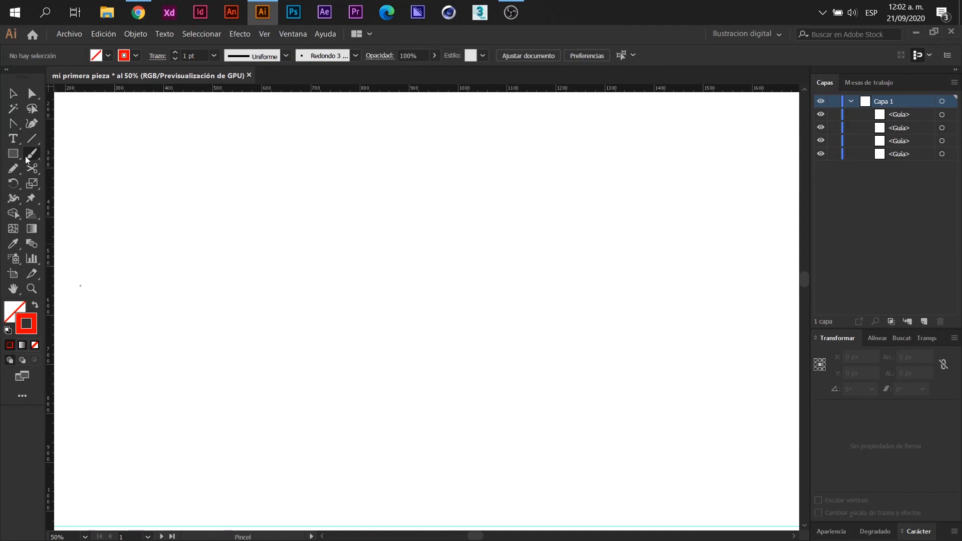
mouse_move(175, 163)
mouse_down()
mouse_move(273, 173)
mouse_move(197, 299)
mouse_move(321, 226)
mouse_move(289, 314)
mouse_move(433, 384)
mouse_up()
click(179, 301)
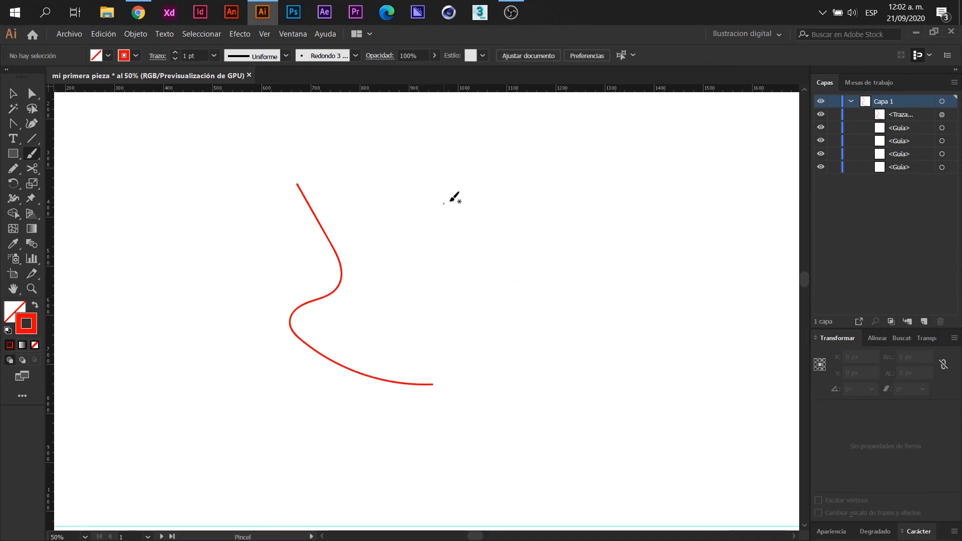
Paint a large looping stroke and three tall curved strokes beside the test stroke with the Paintbrush tool.
key(ctrl+minus)
drag(482, 334, 512, 353)
mouse_move(475, 291)
mouse_down()
mouse_move(426, 379)
mouse_move(531, 447)
mouse_move(401, 460)
mouse_up()
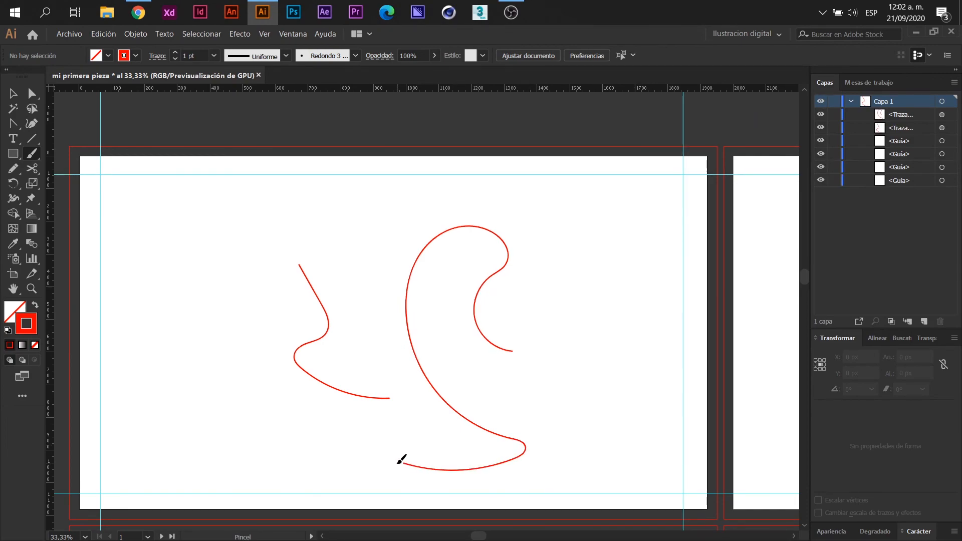
mouse_move(582, 392)
mouse_down()
mouse_move(597, 305)
mouse_move(571, 229)
mouse_up()
mouse_move(560, 401)
mouse_down()
mouse_move(565, 316)
mouse_move(546, 173)
mouse_up()
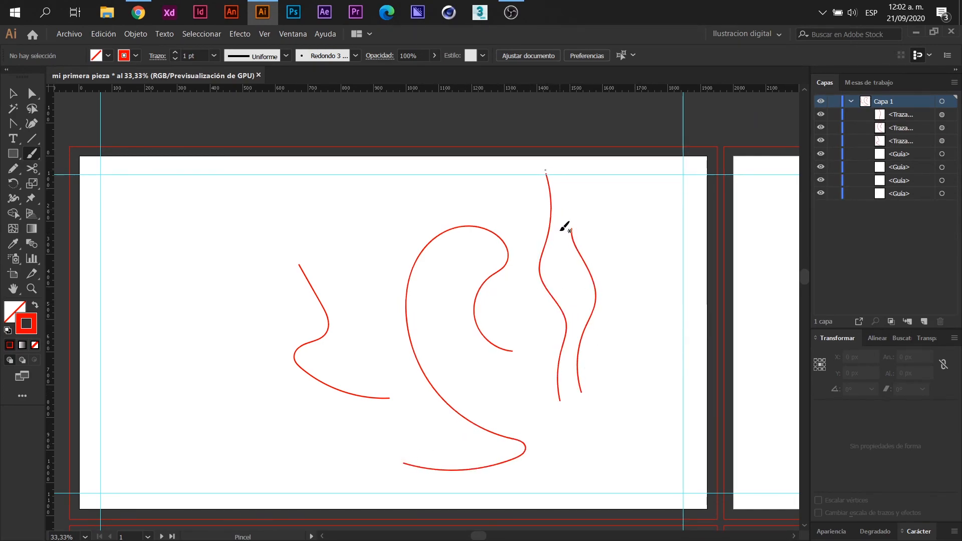
mouse_move(606, 407)
mouse_down()
mouse_move(649, 249)
mouse_move(632, 201)
mouse_up()
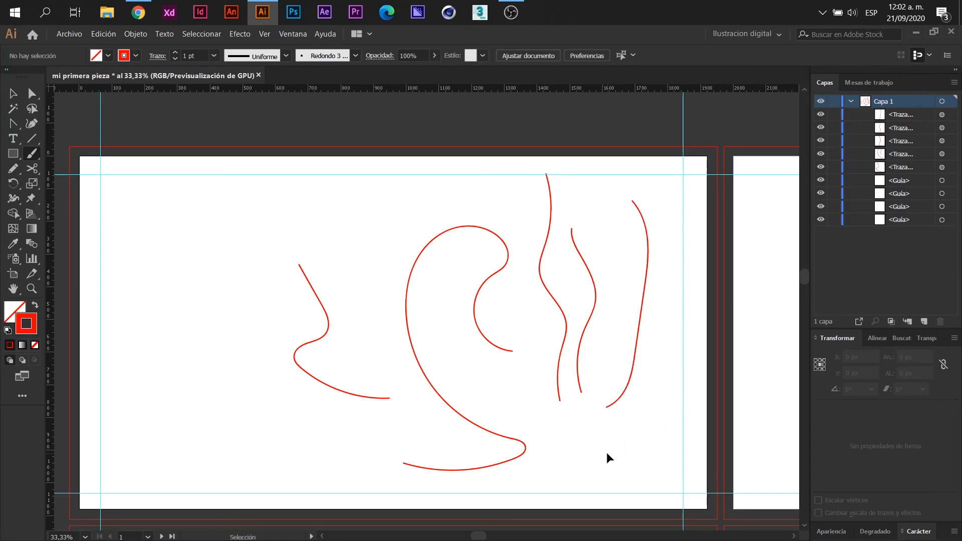
Undo the five smoothed Paintbrush strokes to clear the first artboard.
key(ctrl+z)
key(ctrl+z)
key(ctrl+z)
key(ctrl+z)
key(ctrl+z)
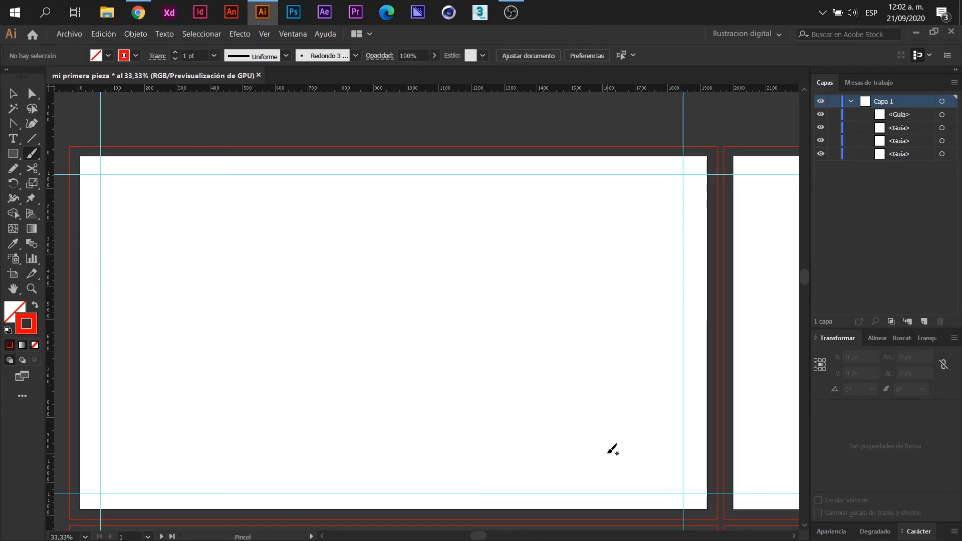
Draw a square about 305 px wide and swap its fill and stroke for a solid red fill without stroke.
click(9, 94)
click(12, 157)
drag(270, 235, 371, 335)
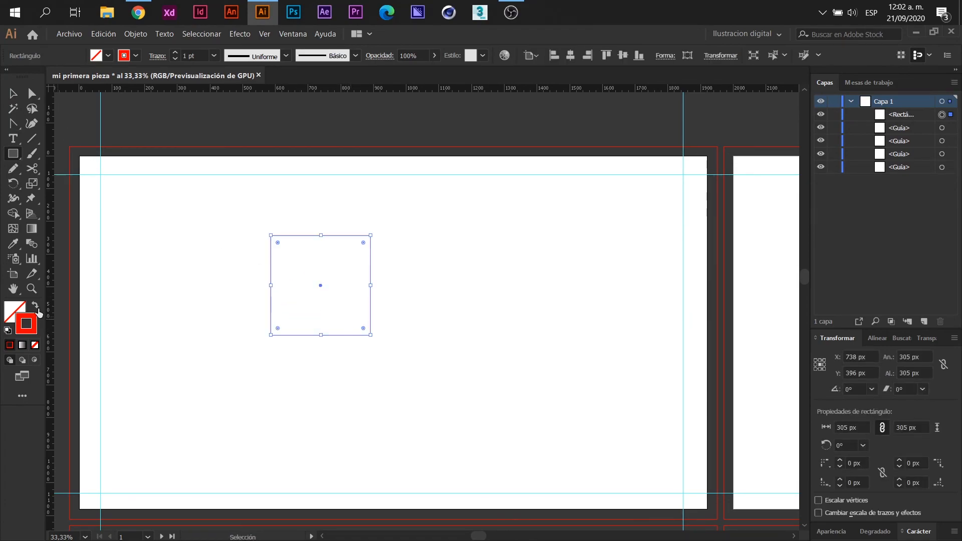
key(shift+x)
click(12, 95)
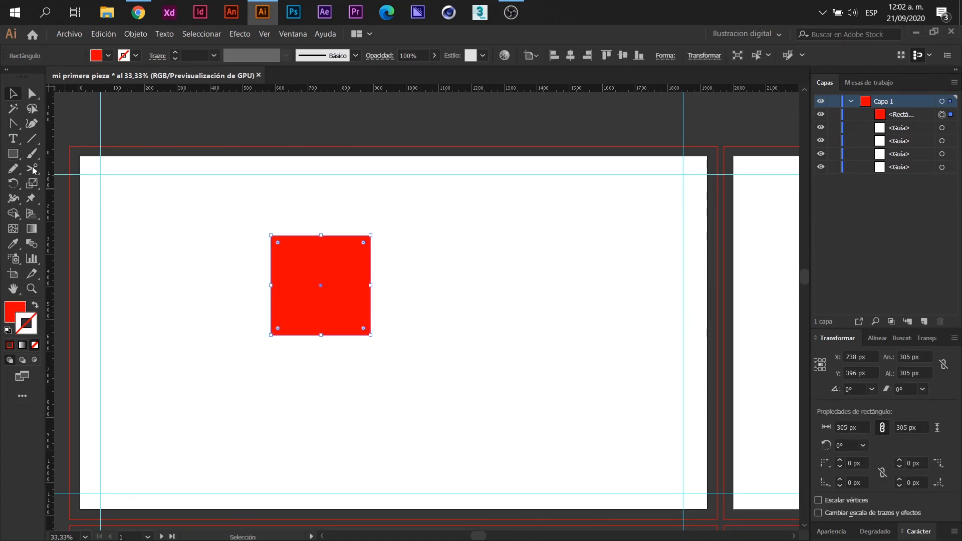
click(247, 292)
Draw a circle about 296 px in diameter beside the square with the Ellipse tool and fill it blue.
key(l)
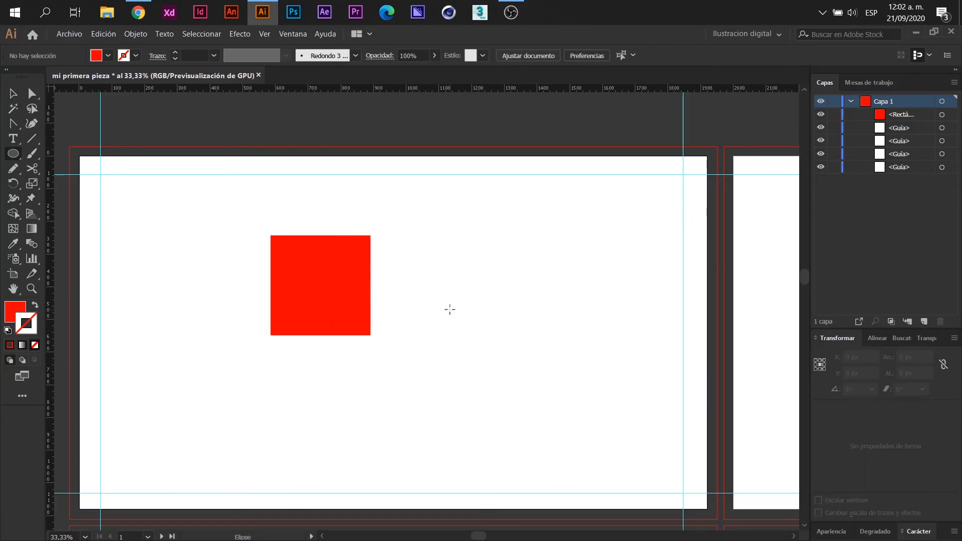
drag(428, 333, 477, 380)
click(97, 60)
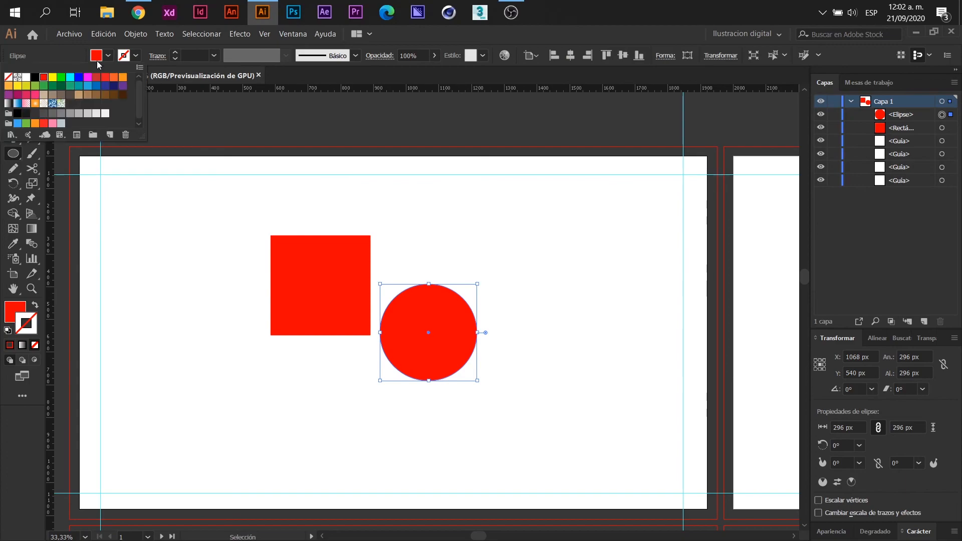
click(70, 77)
click(78, 77)
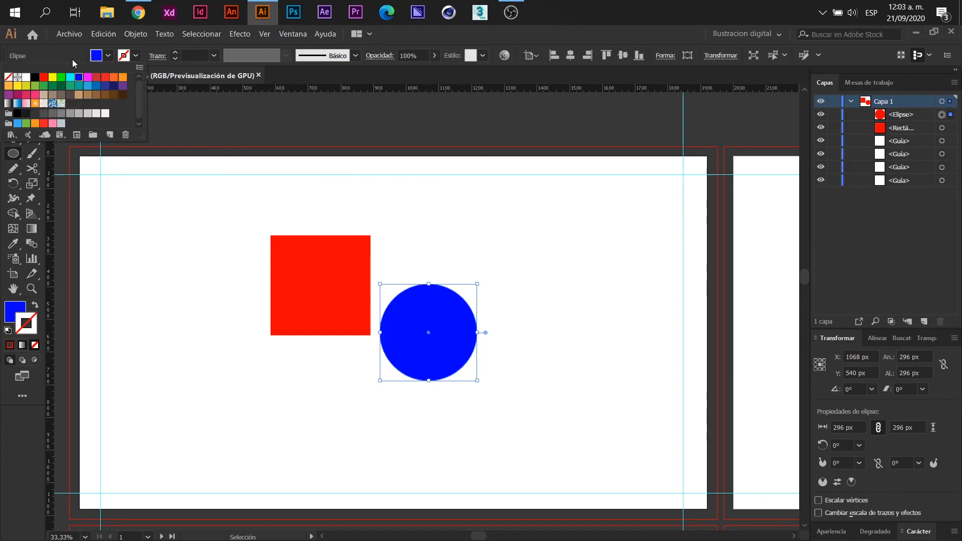
click(45, 165)
Overlap the blue circle with the square's lower-right corner and move both shapes to the middle of the artboard.
drag(425, 360, 316, 244)
drag(358, 303, 441, 335)
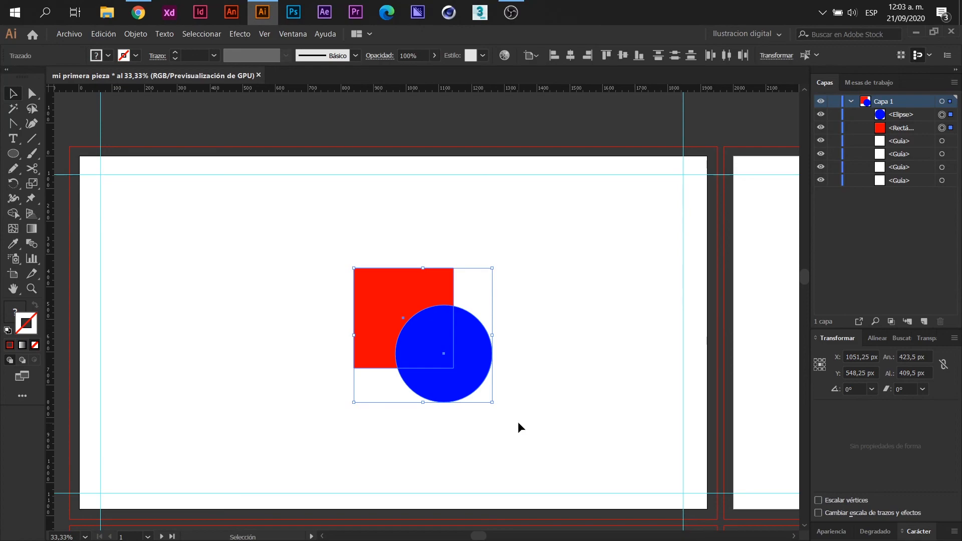
click(537, 436)
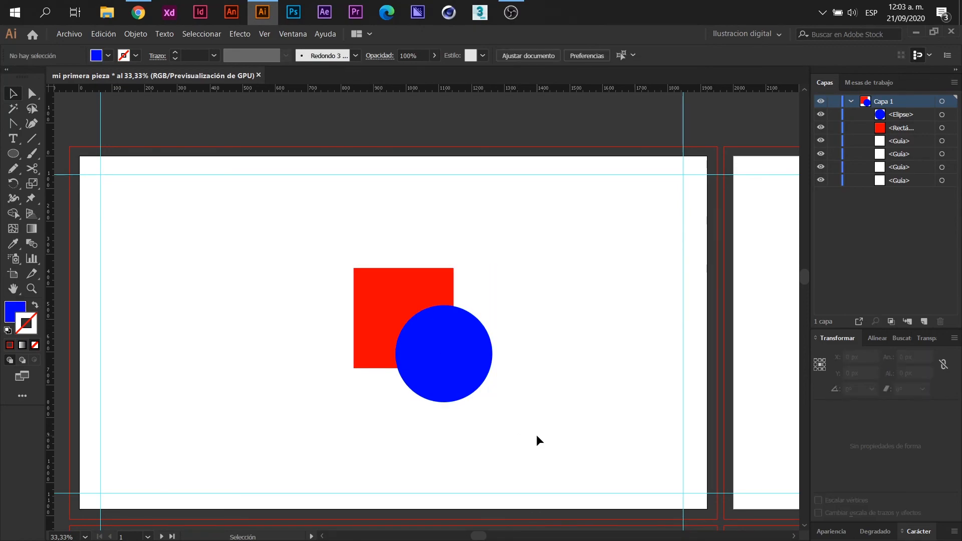
Show the Buscatrazos (Pathfinder) panel and float it over the artboard beside the shapes.
click(896, 341)
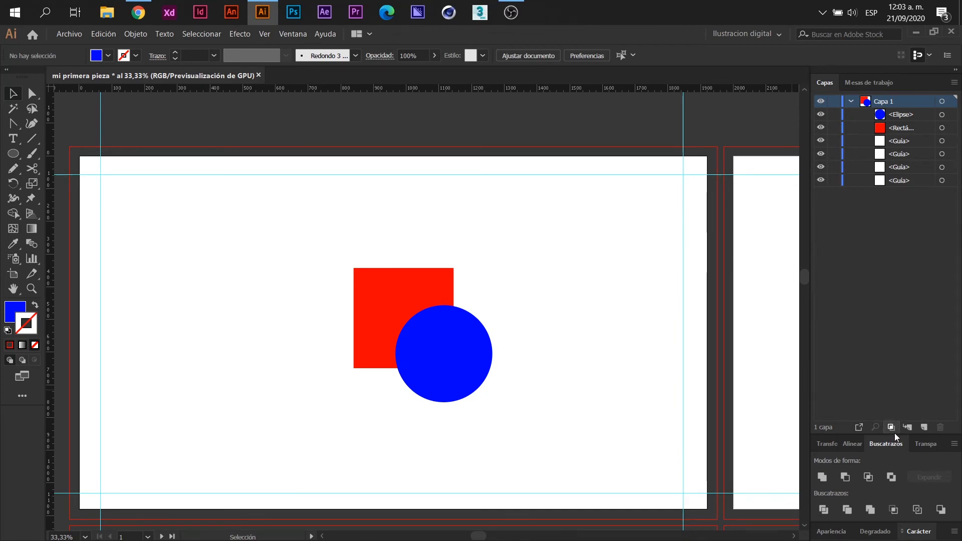
drag(884, 443, 618, 224)
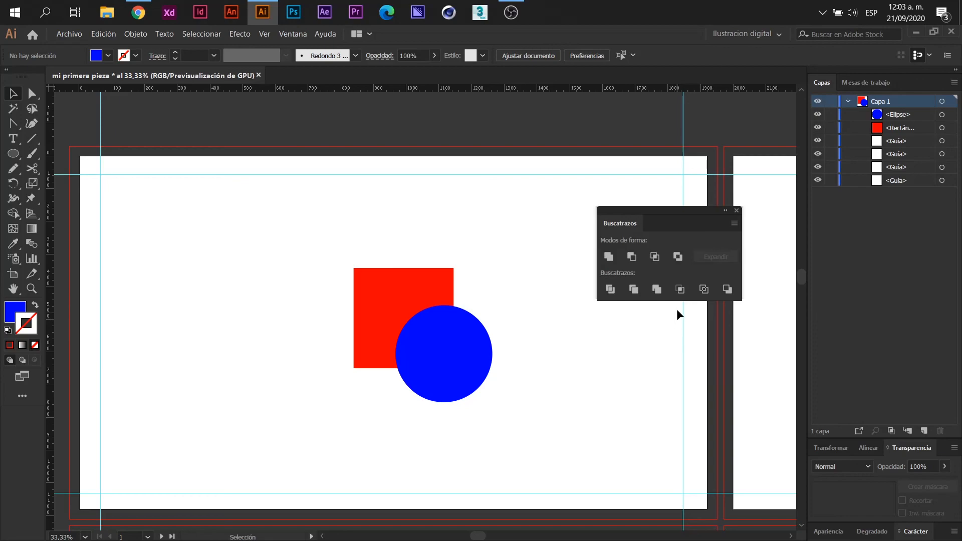
Merge the selected square and circle with the Pathfinder Unite shape mode and undo it.
drag(519, 442, 340, 265)
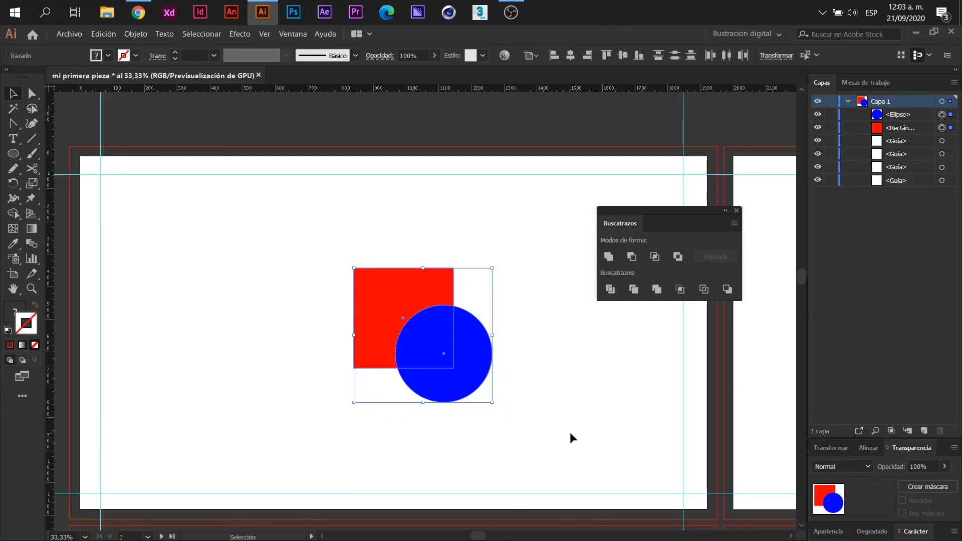
click(608, 257)
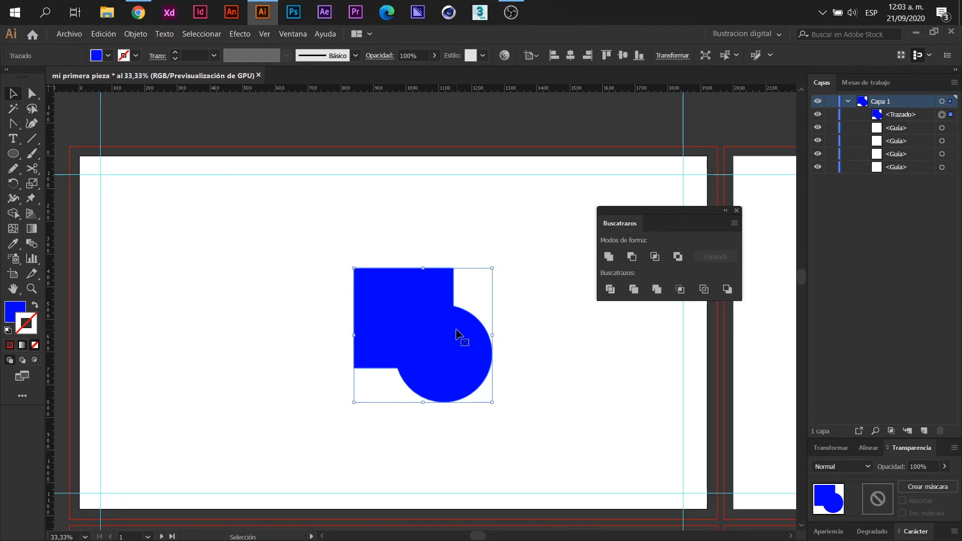
key(ctrl+z)
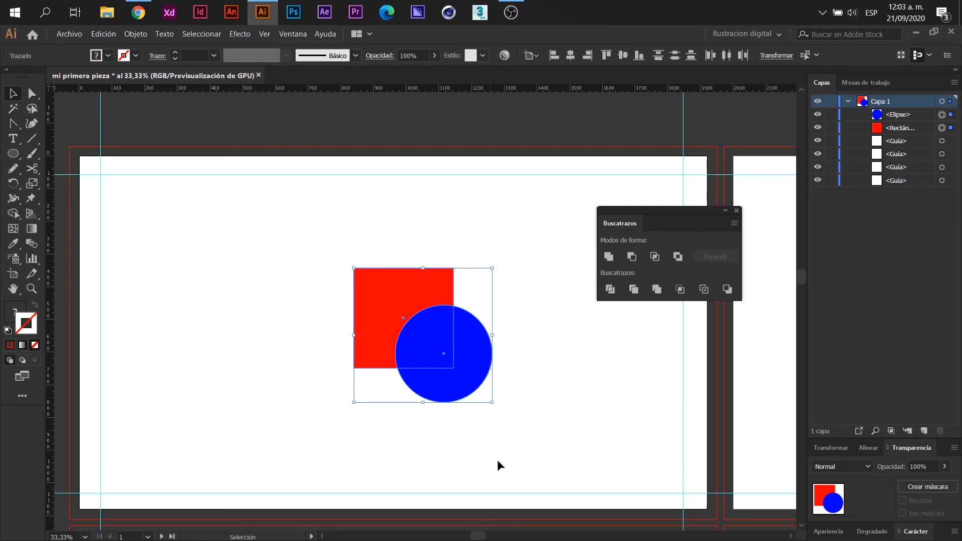
Subtract the circle from the square with the Pathfinder Minus Front shape mode and undo it.
click(518, 437)
drag(518, 437, 362, 290)
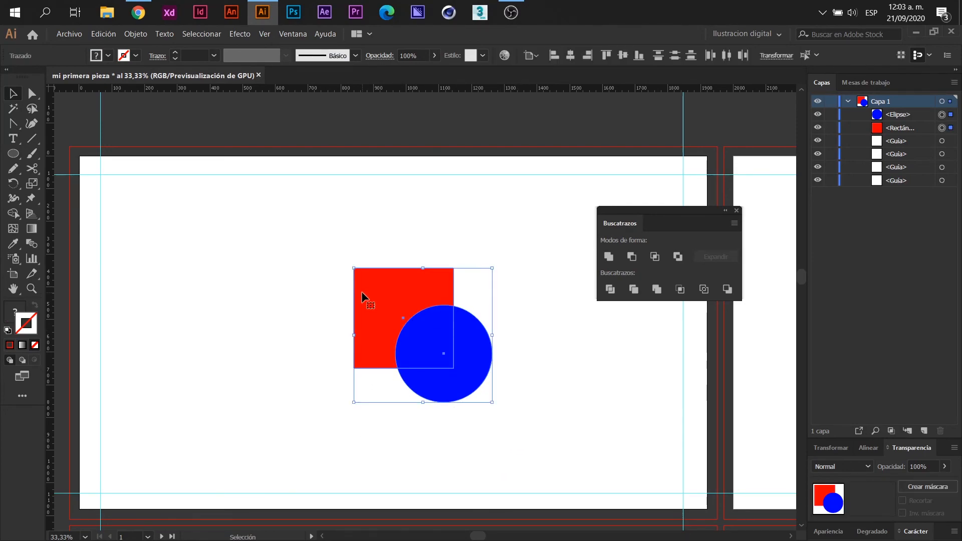
click(632, 257)
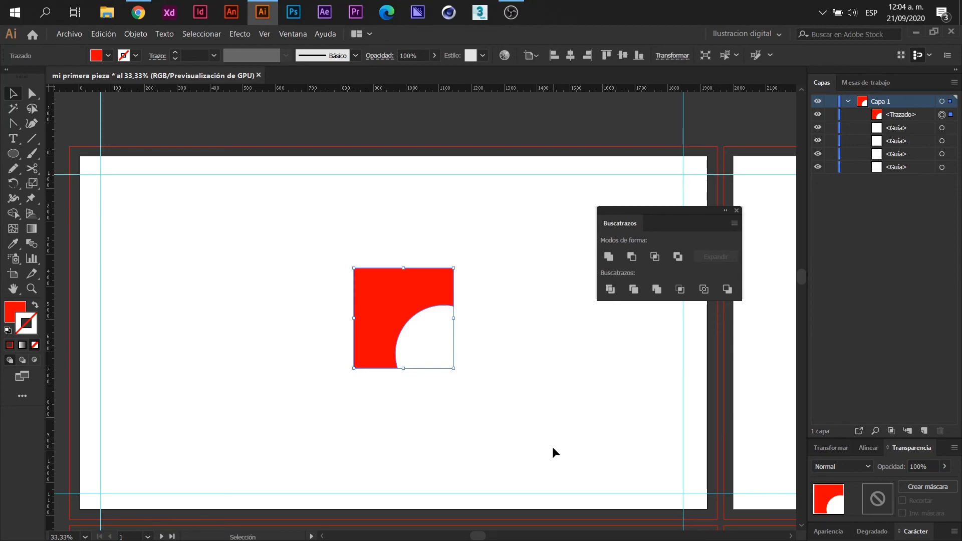
key(ctrl+z)
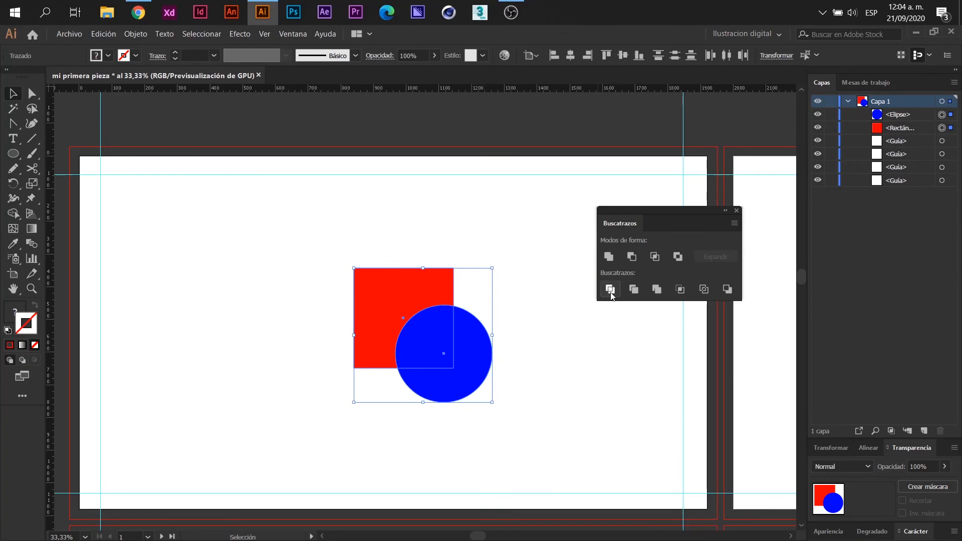
Keep only the overlap of the square and circle with the Pathfinder Intersect shape mode and undo it.
click(654, 257)
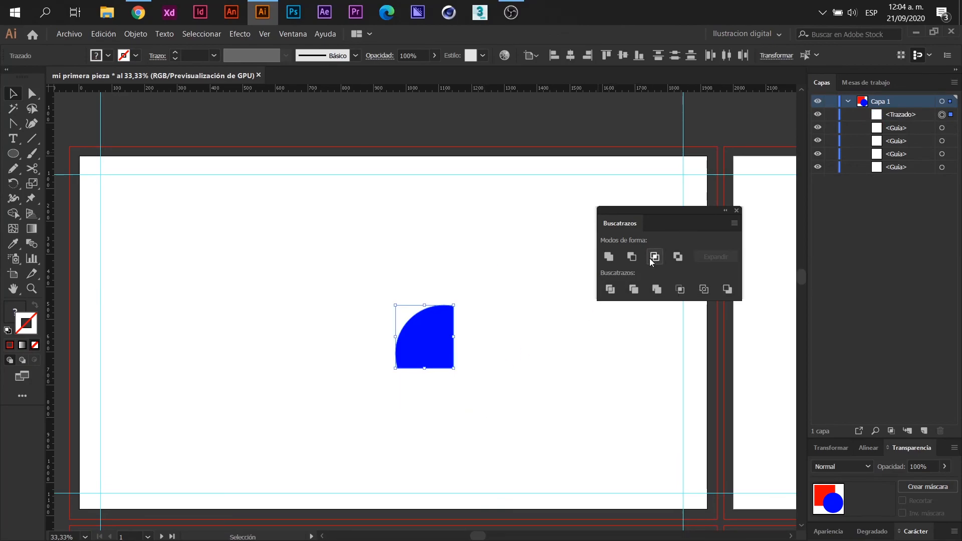
click(538, 455)
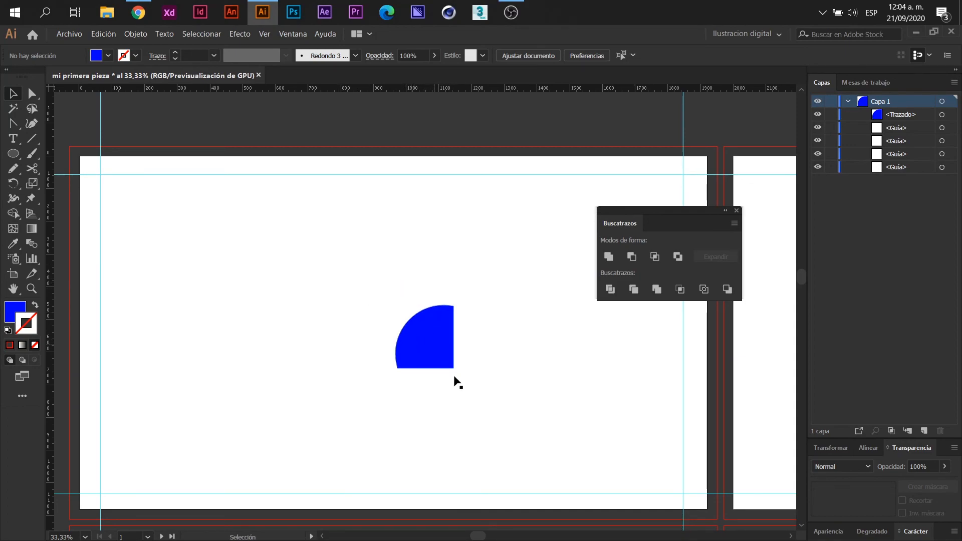
key(ctrl+z)
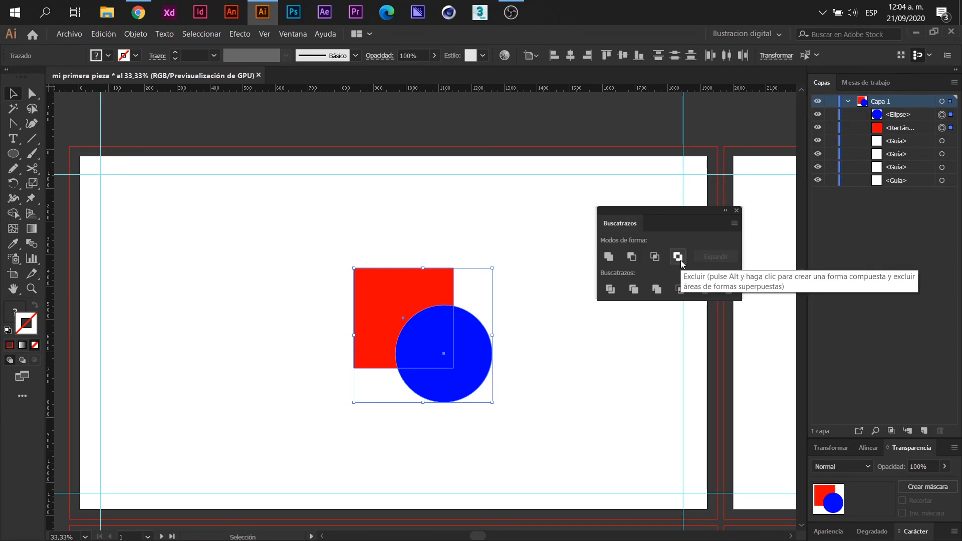
Cut out the overlap of the square and circle with the Excluir shape mode and select the resulting group.
click(681, 261)
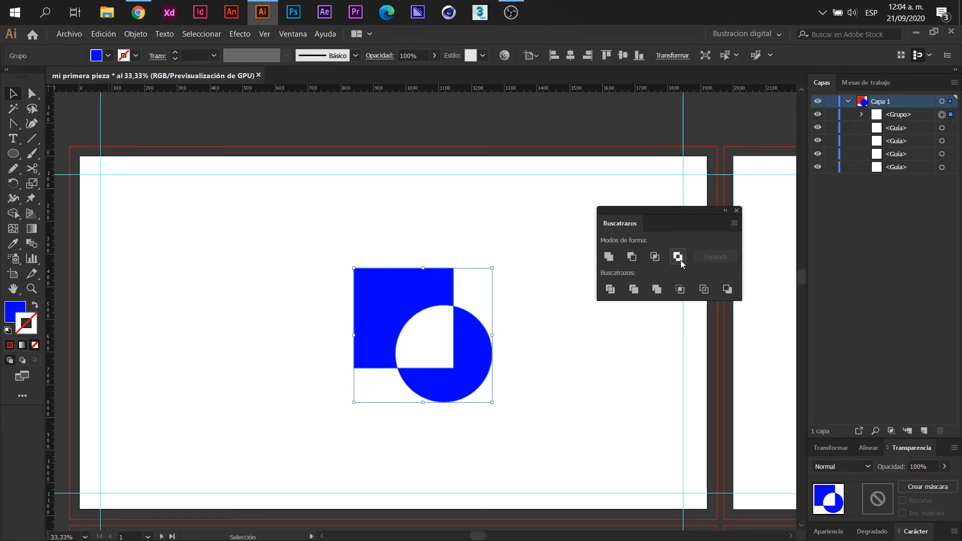
click(529, 458)
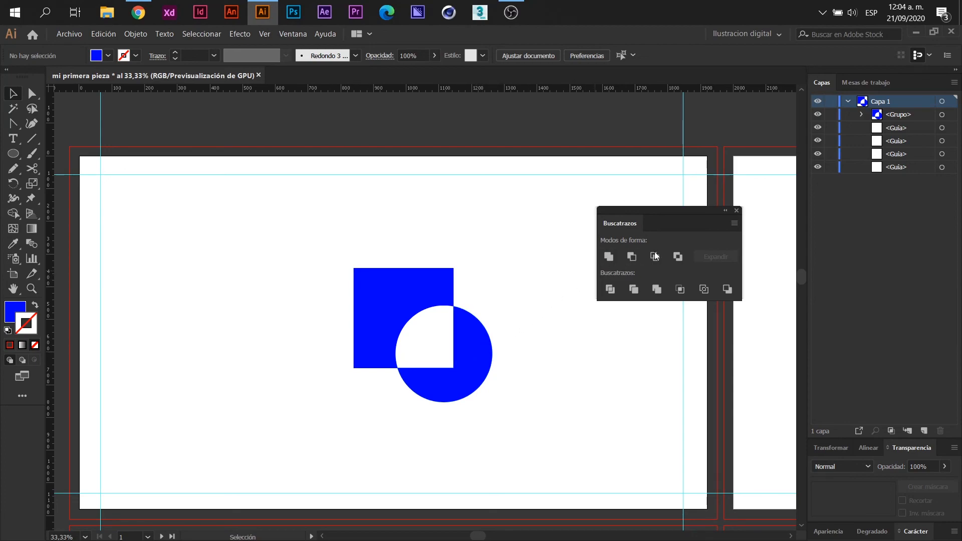
click(462, 373)
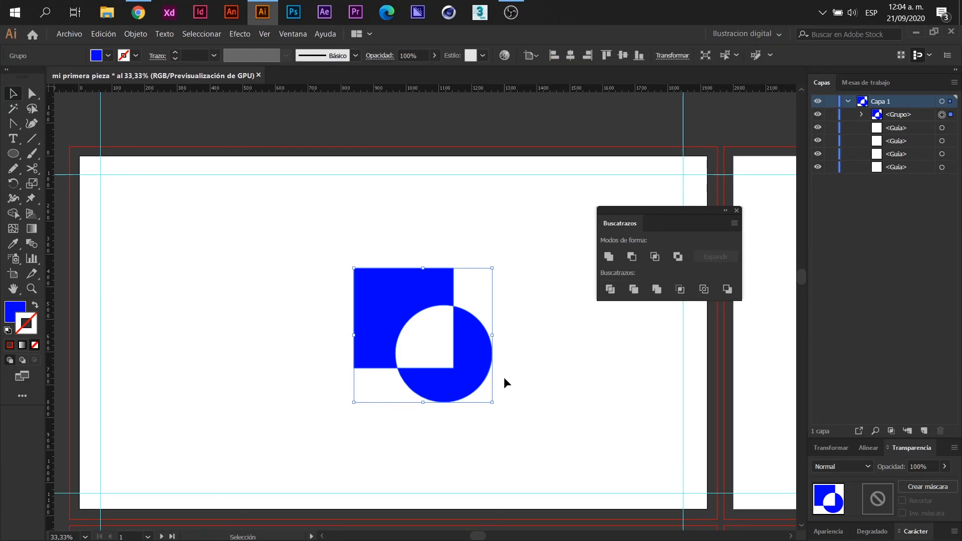
Close the Pathfinder panel and undo the group's deletion and exclusion to restore the separate red square and blue circle.
key(Delete)
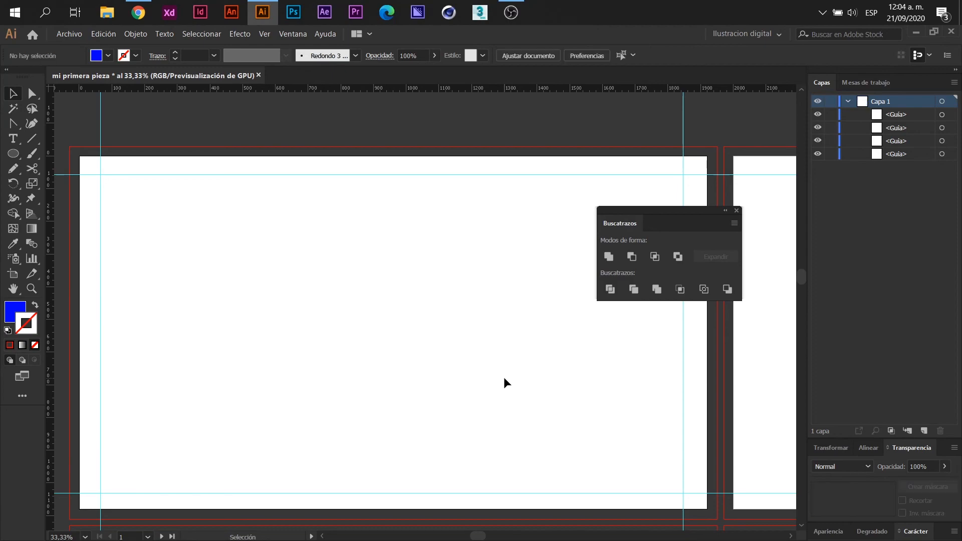
click(737, 211)
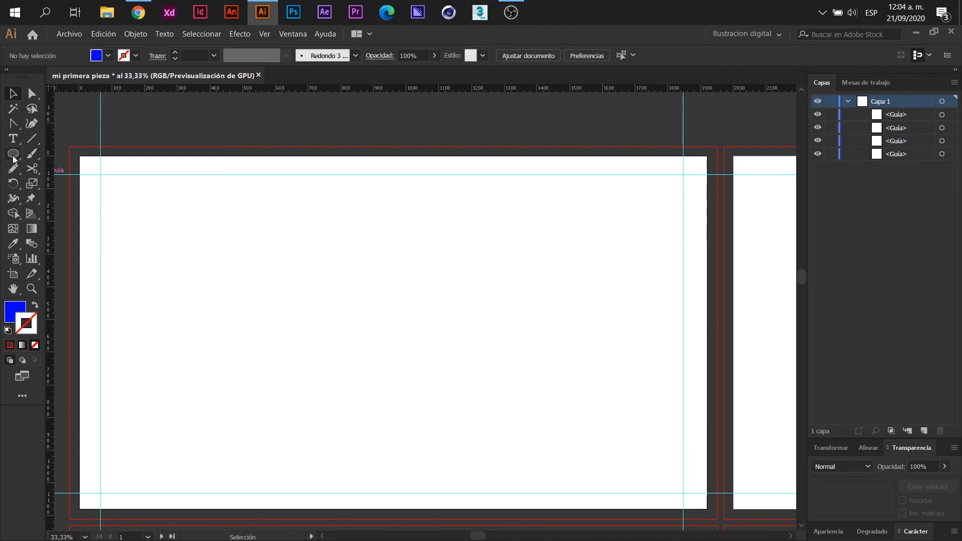
key(ctrl+z)
key(ctrl+z)
click(457, 445)
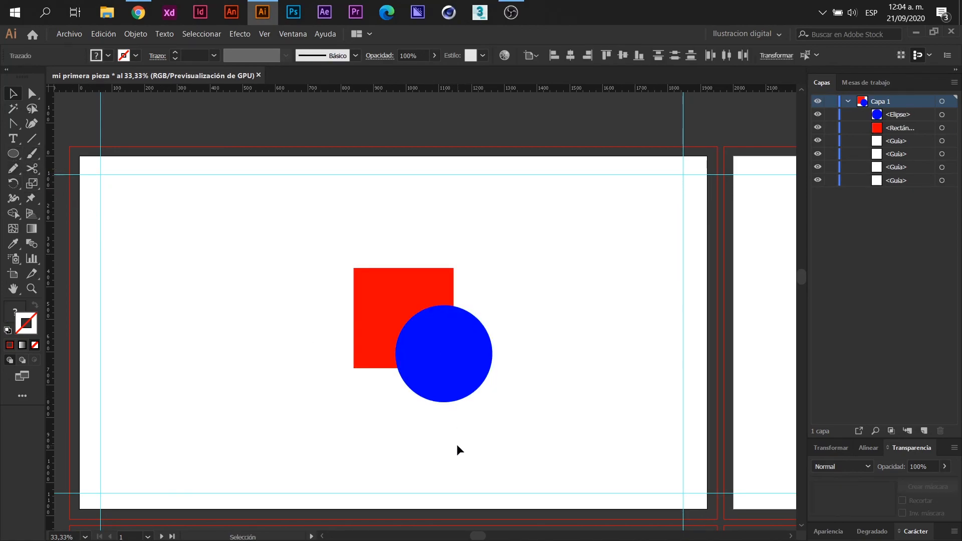
Duplicate the blue circle onto the opposite, upper-left corner of the red square.
click(470, 380)
drag(471, 380, 350, 269)
click(364, 417)
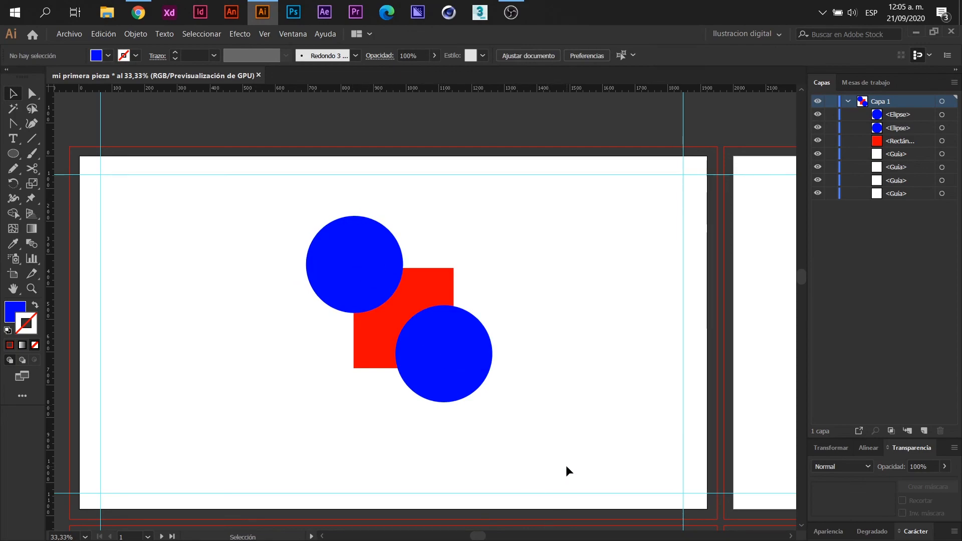
Select all three shapes and use Shape Builder in outline view to merge each circle with its overlap of the square.
drag(590, 453, 306, 258)
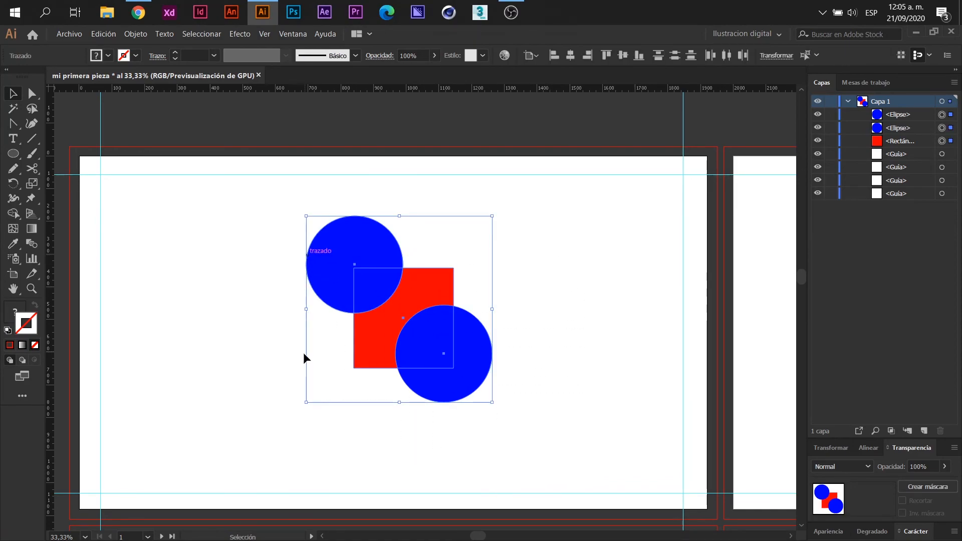
click(16, 216)
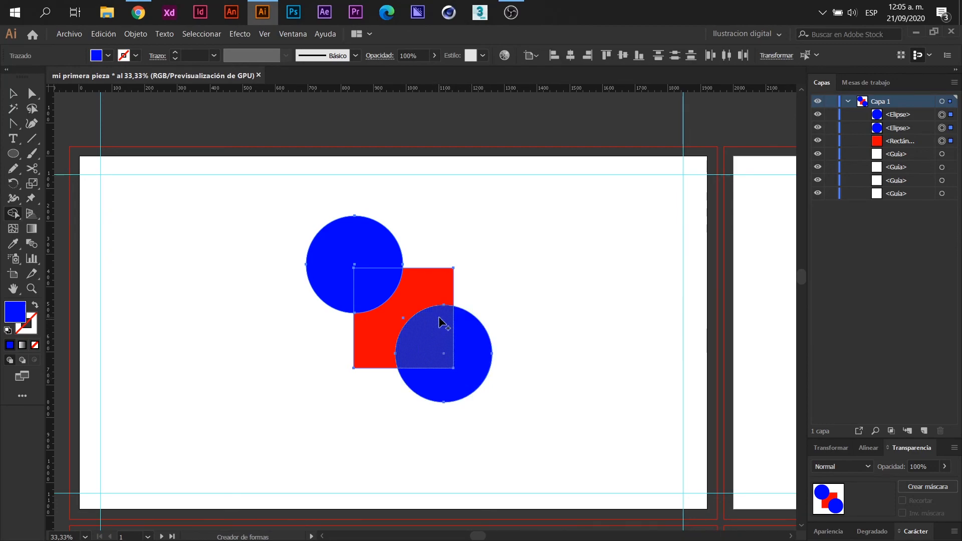
key(ctrl)
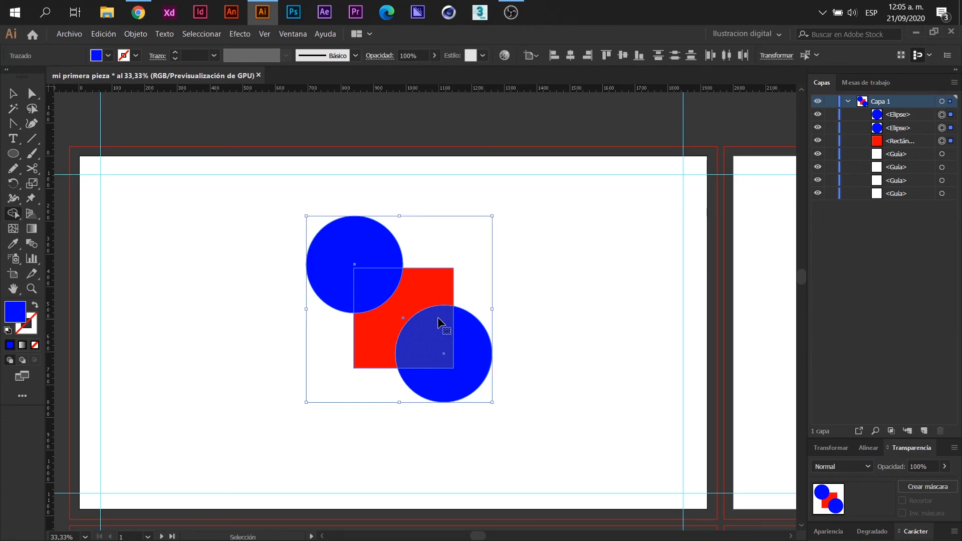
key(ctrl+y)
key(ctrl+plus)
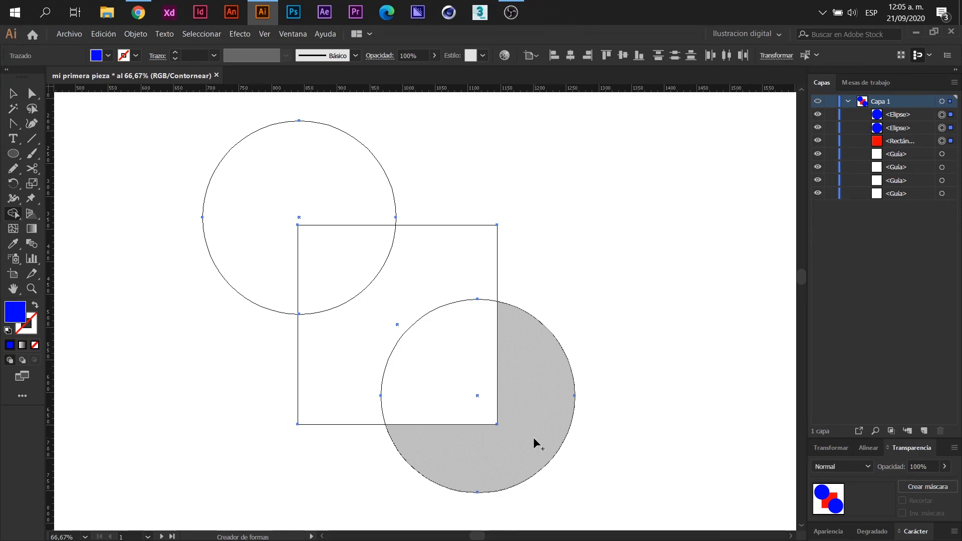
mouse_move(534, 449)
mouse_down()
mouse_move(463, 349)
mouse_move(512, 432)
mouse_move(494, 458)
mouse_move(448, 413)
mouse_move(455, 366)
mouse_move(526, 368)
mouse_move(528, 422)
mouse_move(473, 448)
mouse_move(425, 384)
mouse_move(456, 346)
mouse_move(532, 378)
mouse_move(498, 457)
mouse_move(423, 389)
mouse_move(480, 349)
mouse_move(506, 443)
mouse_move(427, 420)
mouse_move(446, 383)
mouse_up()
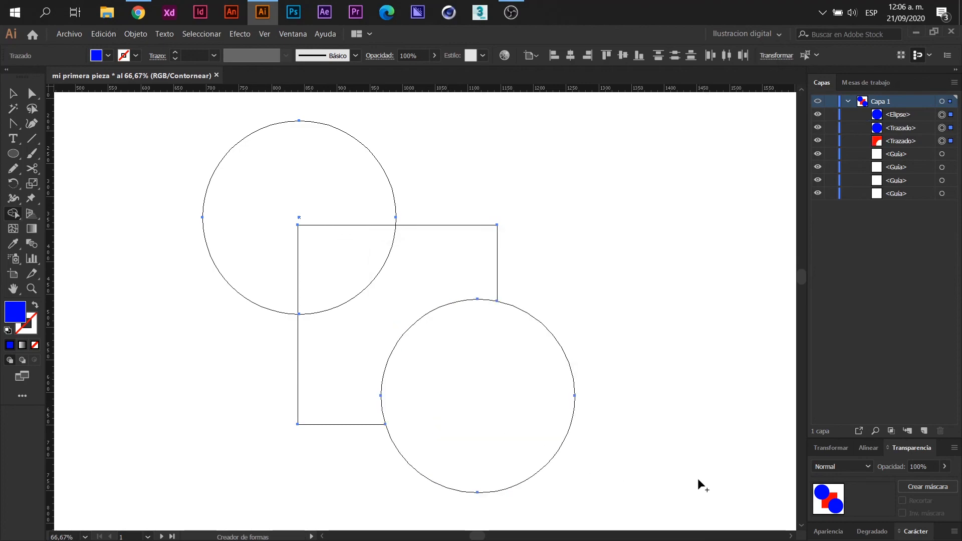
mouse_move(369, 236)
mouse_down()
mouse_move(334, 171)
mouse_move(245, 199)
mouse_move(282, 258)
mouse_move(316, 252)
mouse_up()
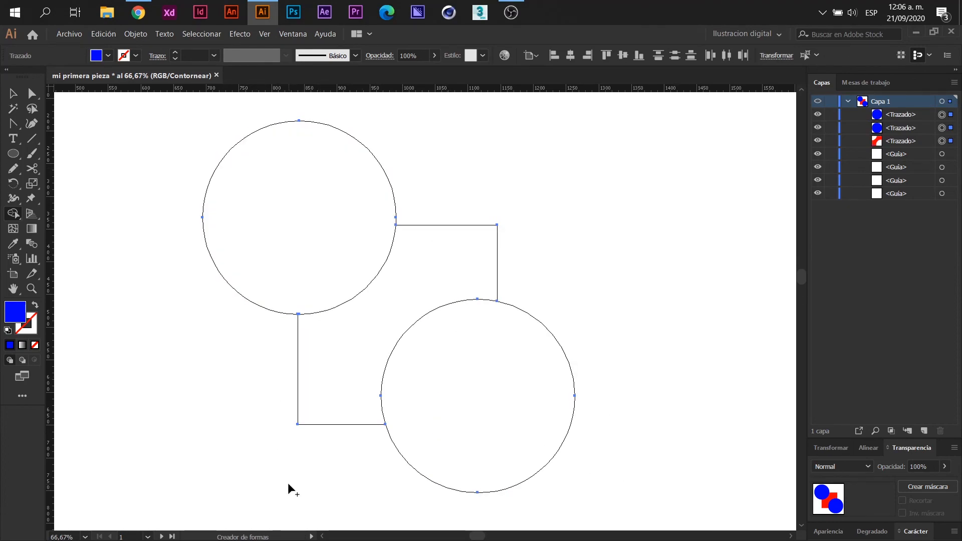
key(ctrl+y)
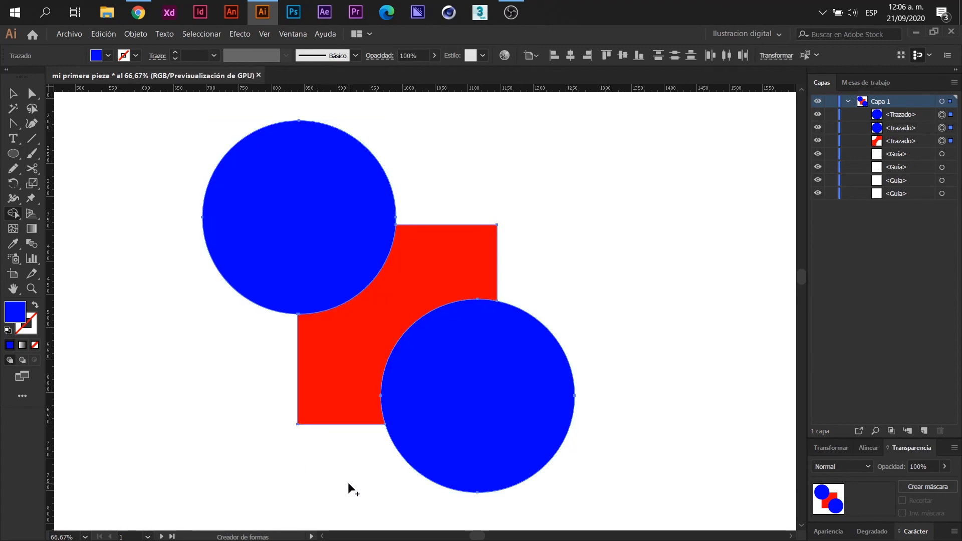
Move the trimmed red shape away from the circles, and undo the move and both Shape Builder merges.
click(13, 94)
click(126, 146)
drag(464, 275, 696, 146)
click(697, 311)
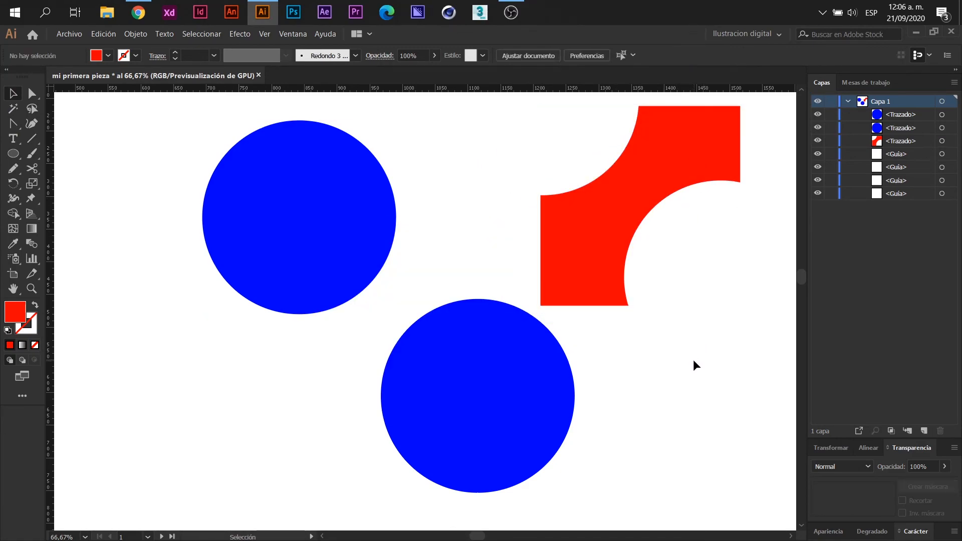
key(ctrl+z)
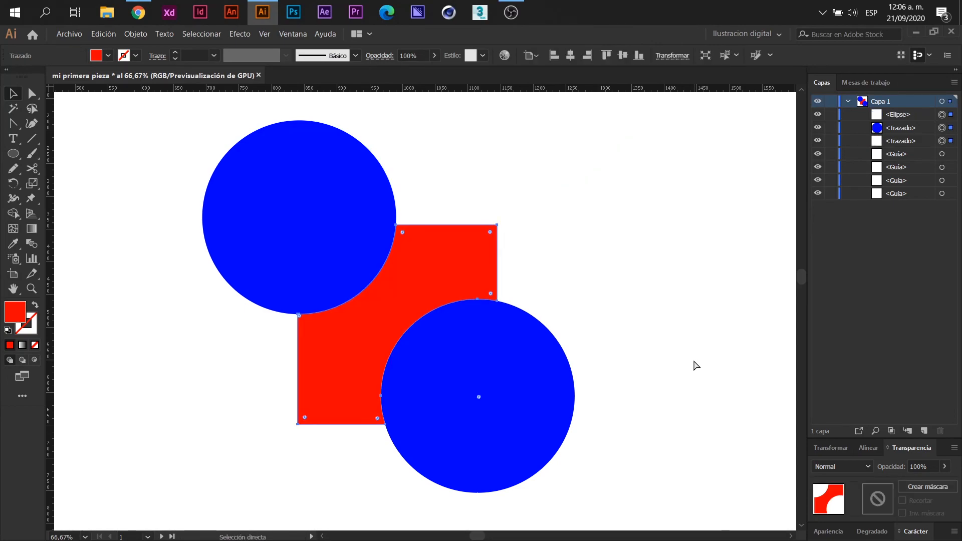
key(ctrl+z)
key(ctrl+z)
Subtract both circles and their overlaps from the square with Shape Builder in outline view, and return to preview.
key(ctrl+y)
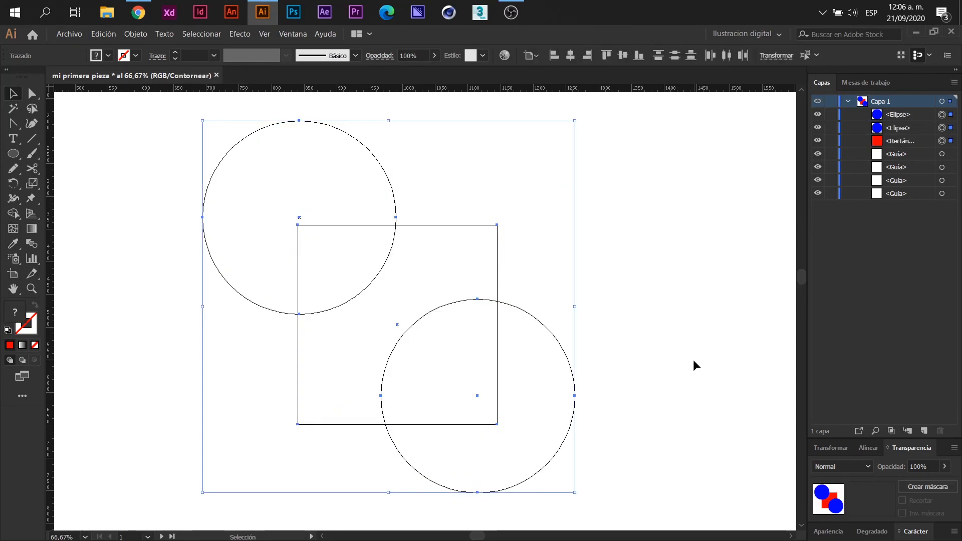
drag(696, 456, 254, 197)
drag(10, 216, 92, 213)
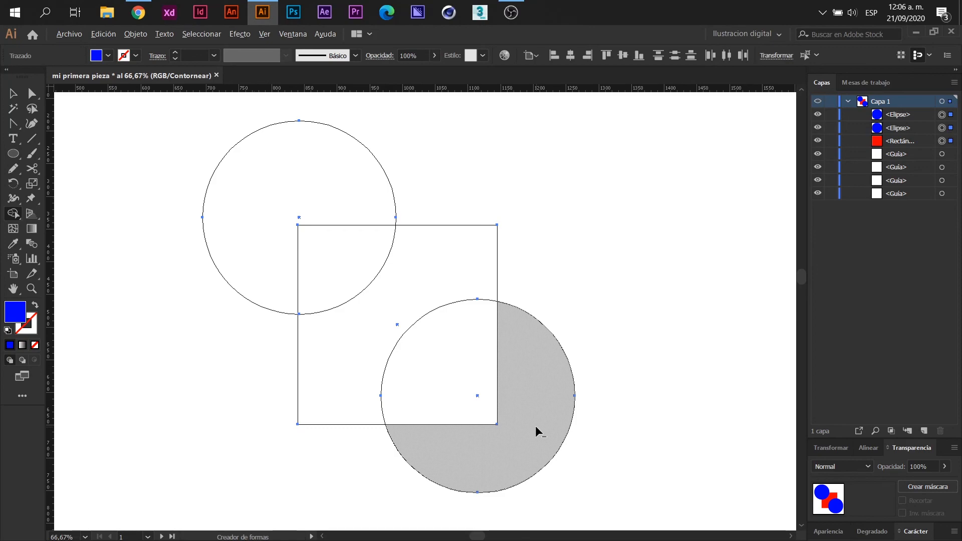
drag(536, 431, 457, 361)
drag(344, 254, 289, 177)
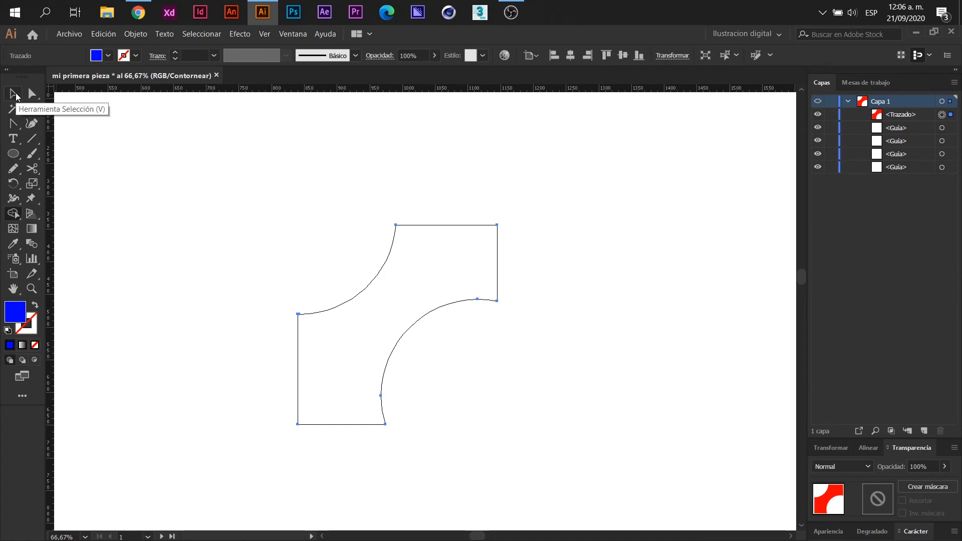
key(ctrl+y)
scroll(607, 356, down, 1)
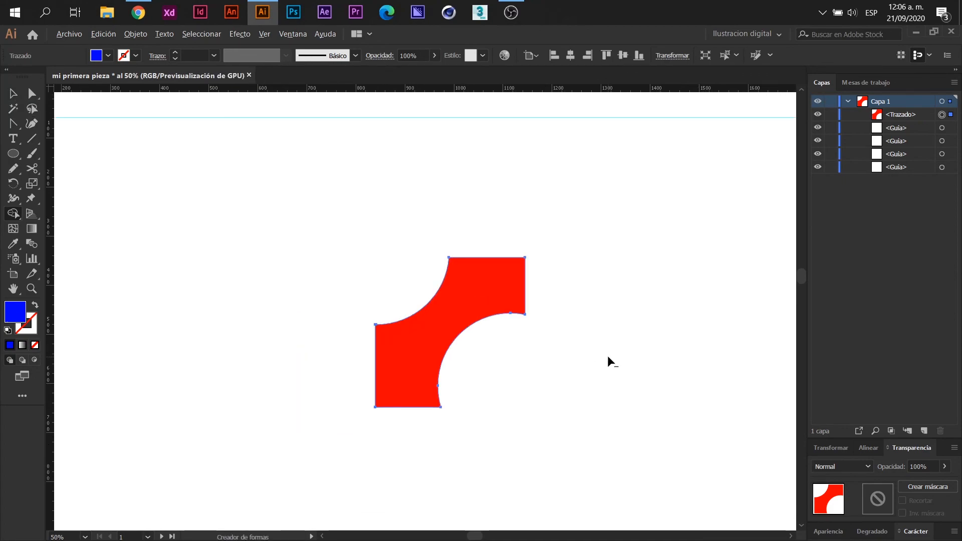
scroll(615, 368, down, 1)
drag(628, 401, 561, 369)
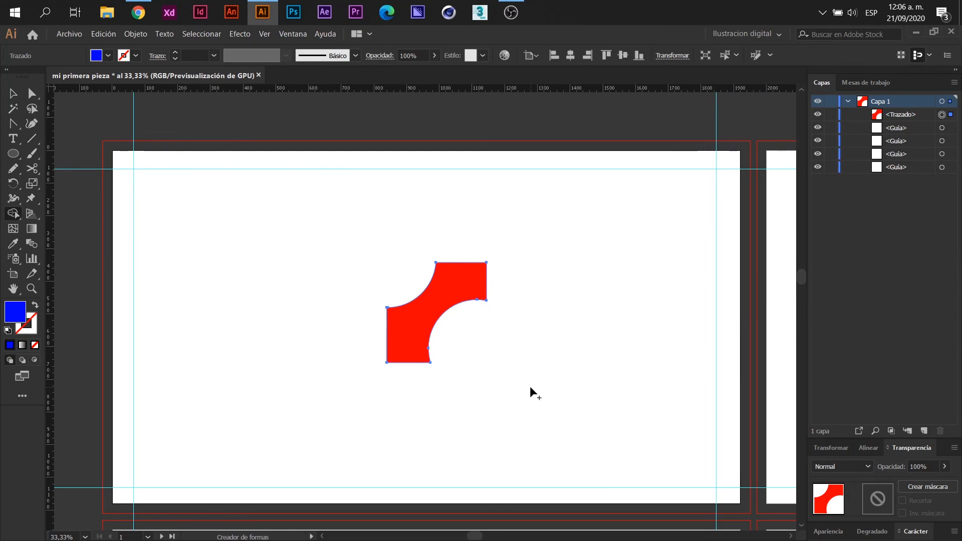
Select and delete the remaining red shape from the artboard.
click(13, 93)
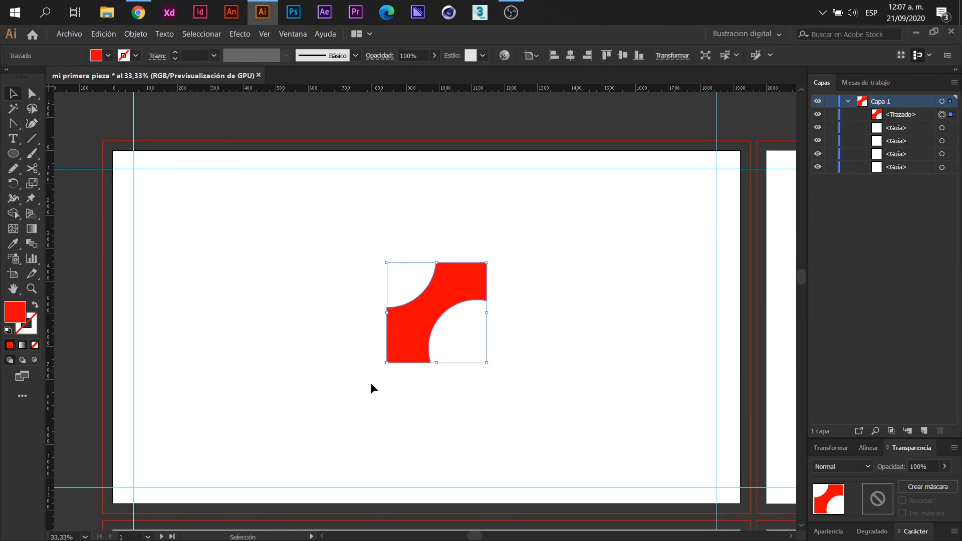
click(531, 453)
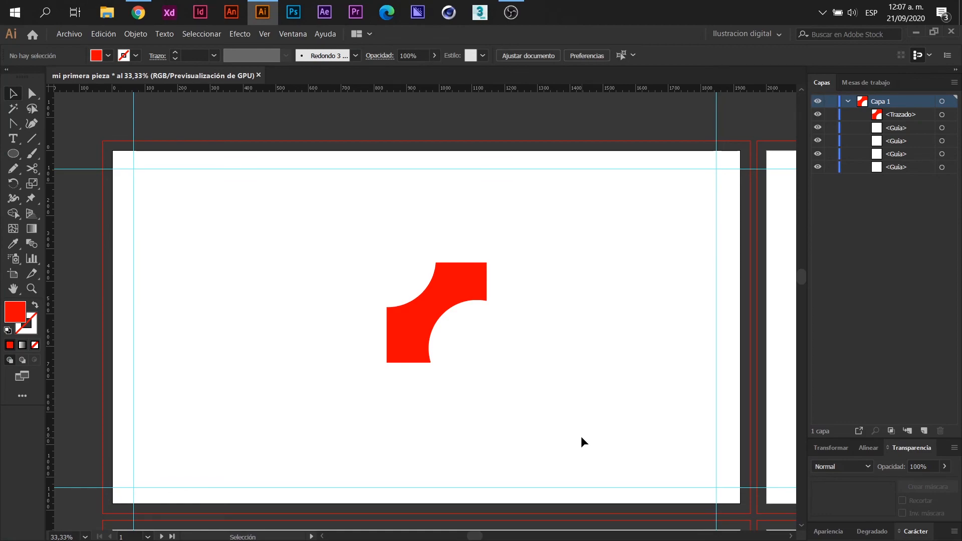
drag(581, 435, 378, 255)
key(Delete)
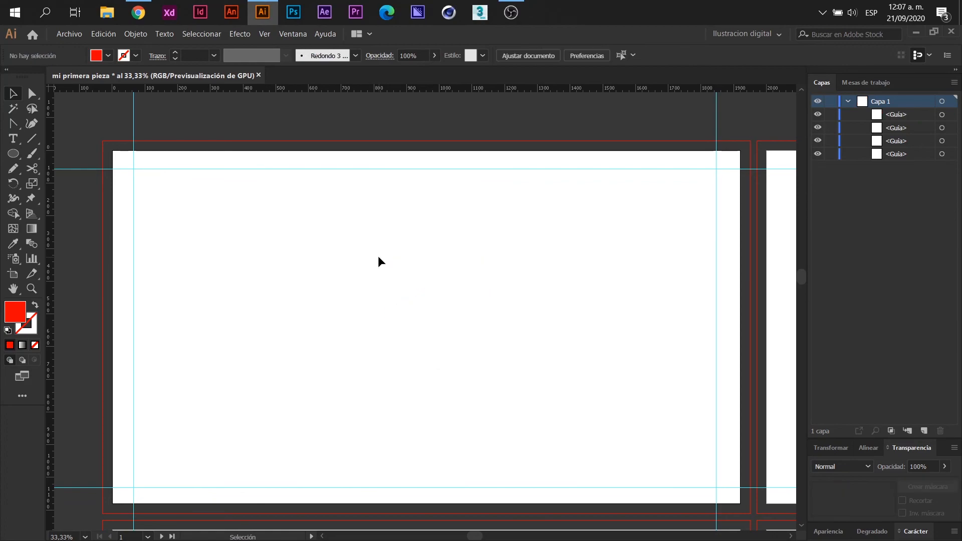
Draw a red circle about 130 px in diameter in the artboard's upper-left area.
click(13, 154)
drag(218, 206, 246, 248)
click(13, 93)
Duplicate the circle sideways edge to edge and repeat the transformation to form a horizontal row of six circles.
scroll(257, 221, up, 1)
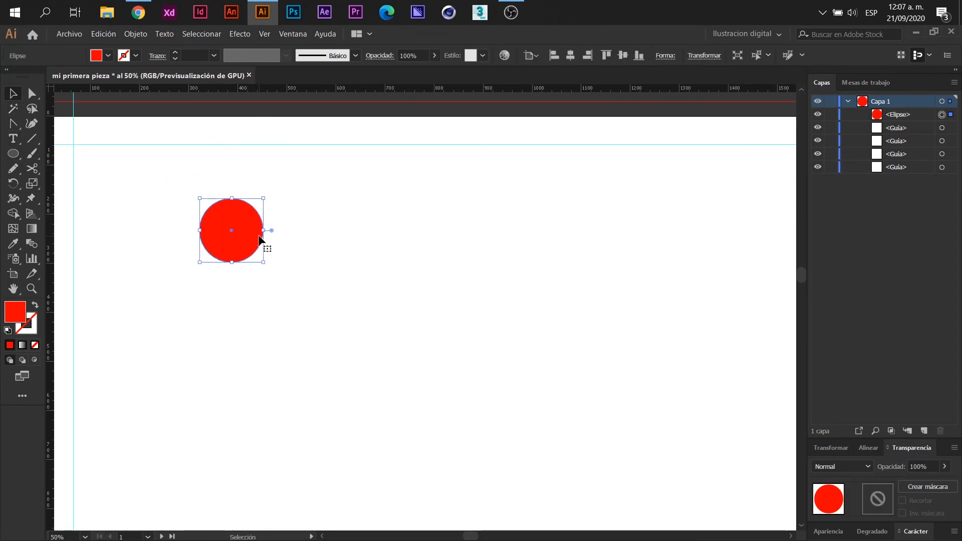
scroll(253, 243, up, 2)
drag(232, 243, 362, 265)
scroll(446, 293, down, 2)
drag(524, 346, 383, 360)
key(a)
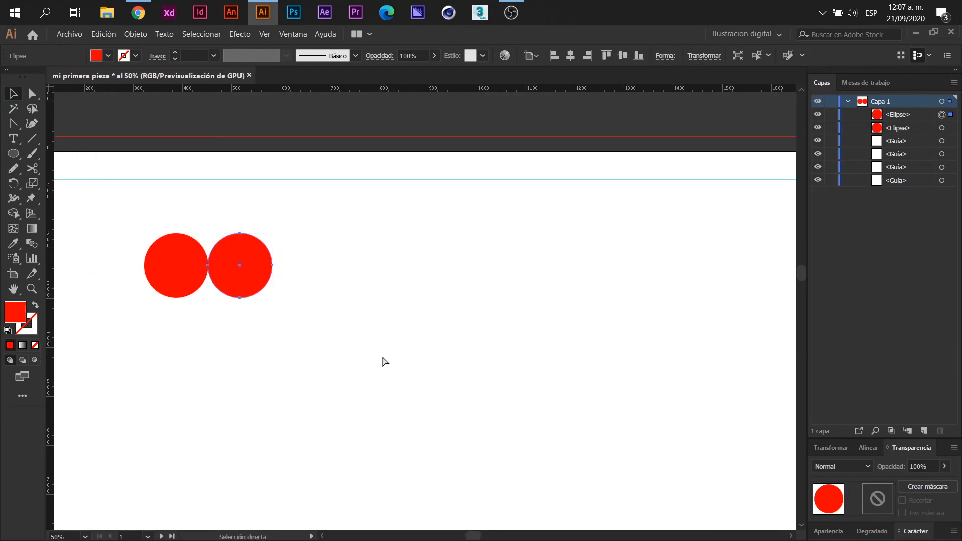
key(ctrl+d)
key(ctrl+d)
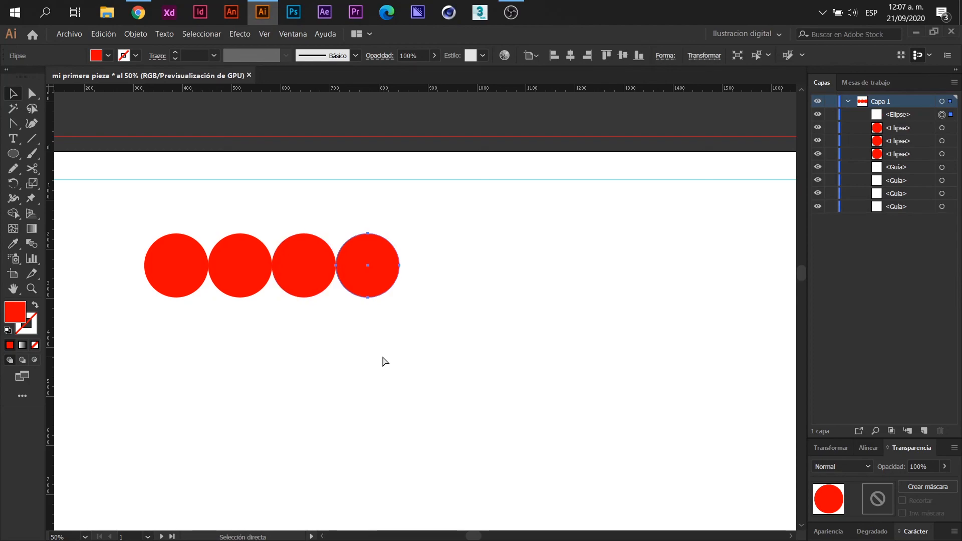
key(ctrl+d)
key(ctrl+d)
key(v)
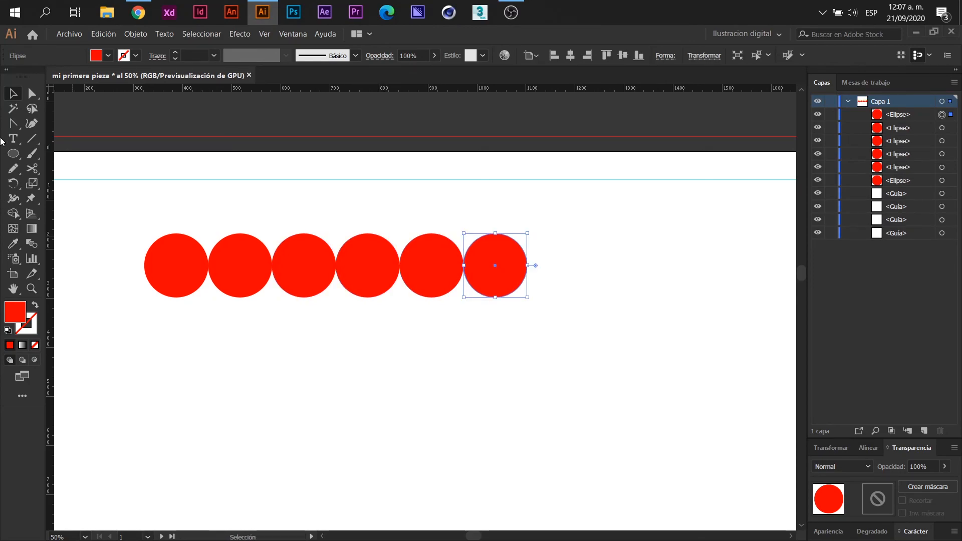
click(156, 323)
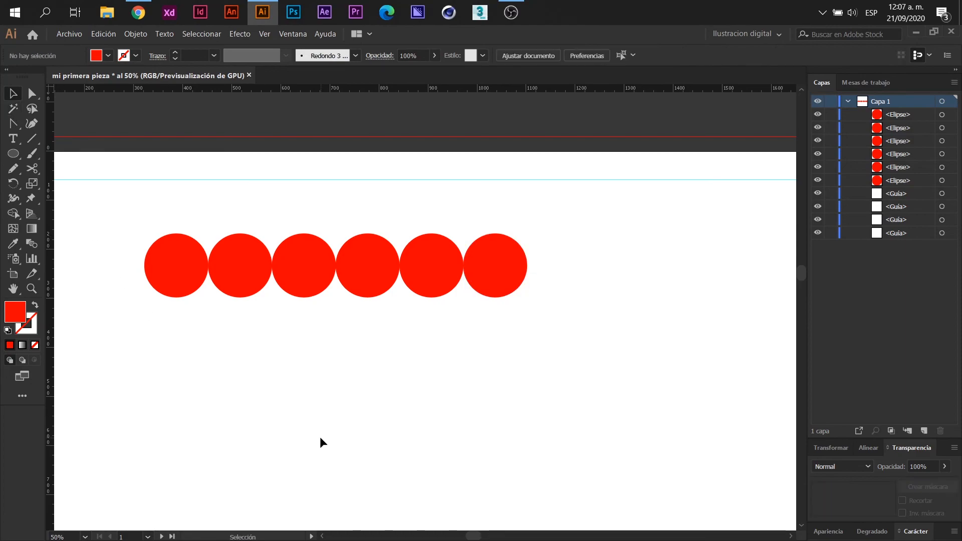
Examine the contact points between neighbouring circles in outline view at high magnification, and return to preview.
key(ctrl+plus)
key(ctrl+plus)
key(ctrl+plus)
key(ctrl+y)
scroll(556, 266, up, 10)
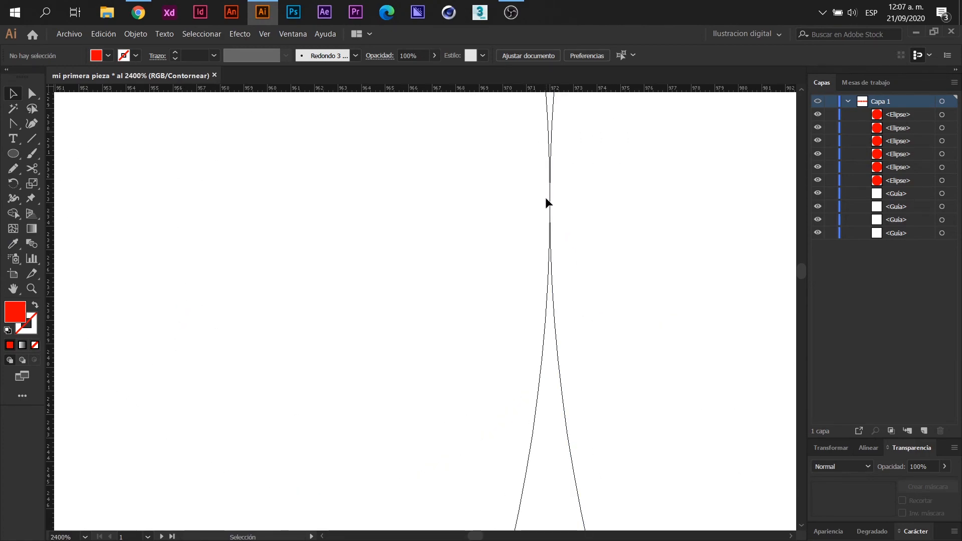
scroll(549, 251, down, 12)
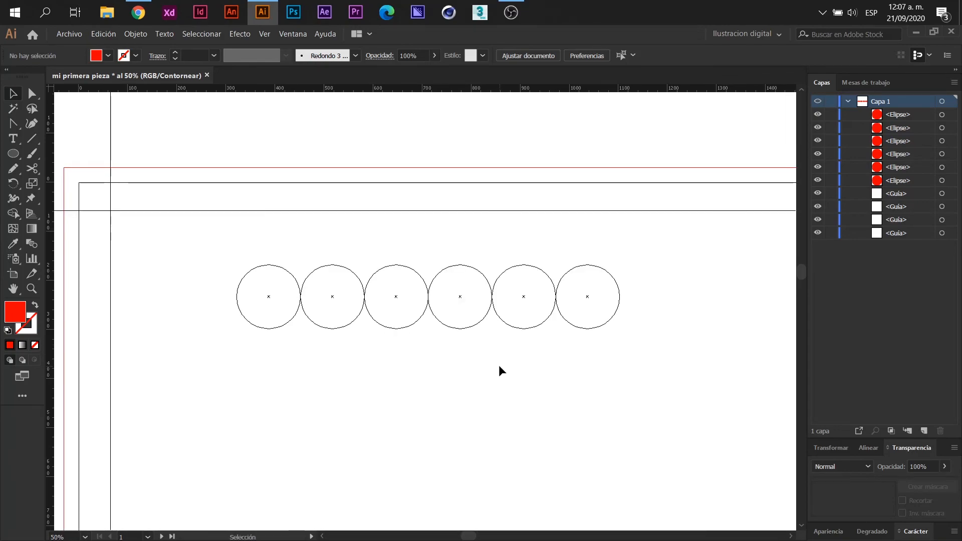
key(ctrl+y)
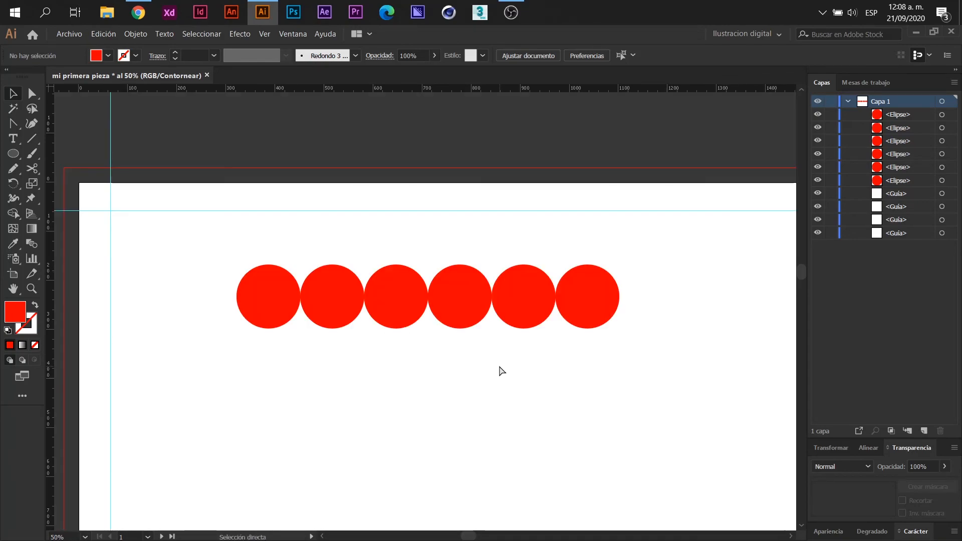
Draw a rectangle about 780 by 160 px across the whole row, starting at the circles' horizontal midline and covering their lower halves.
click(17, 154)
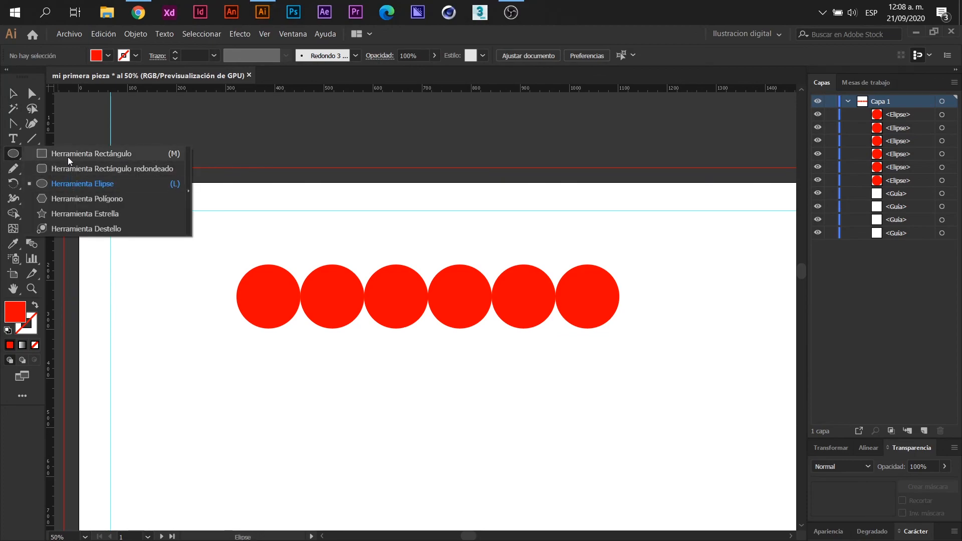
click(68, 155)
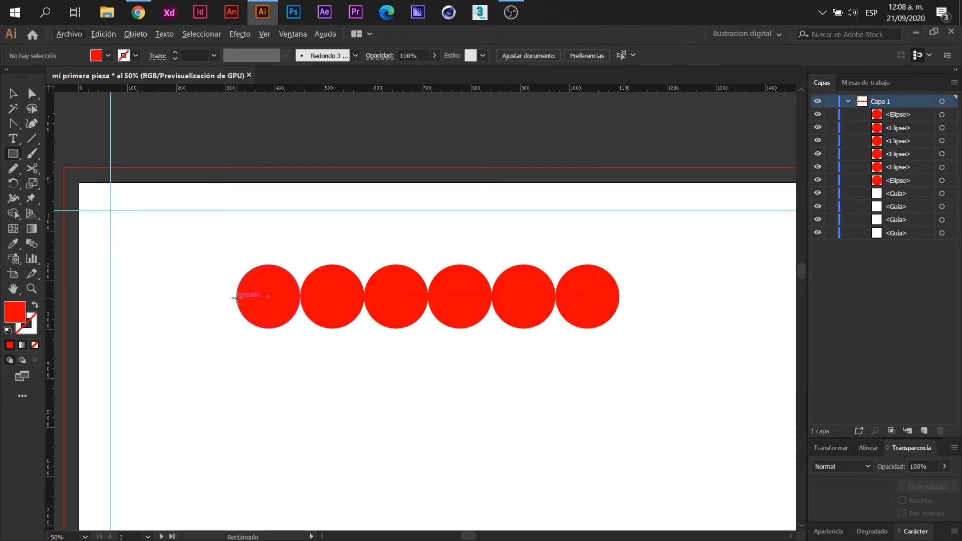
scroll(236, 298, up, 1)
drag(236, 296, 747, 399)
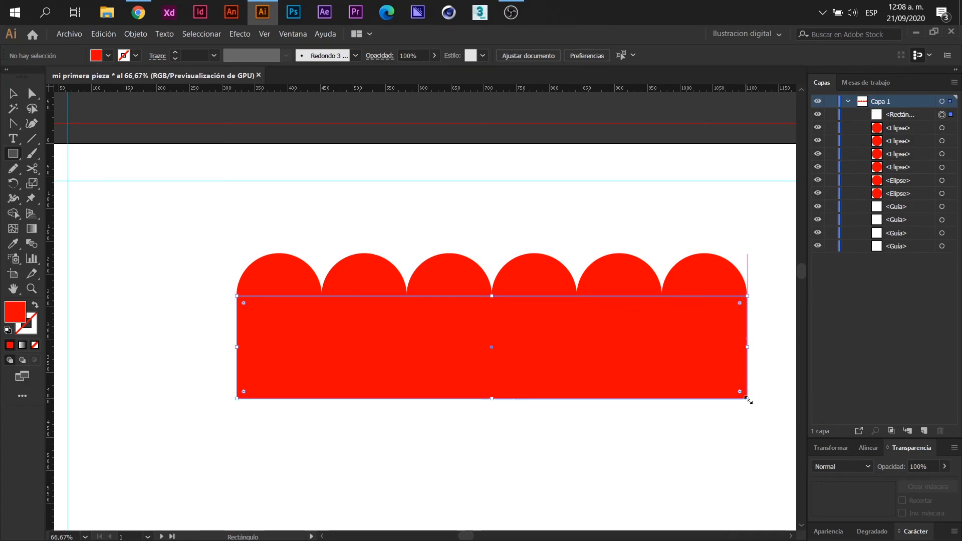
Change the rectangle's fill colour to dark blue.
double_click(15, 311)
click(794, 273)
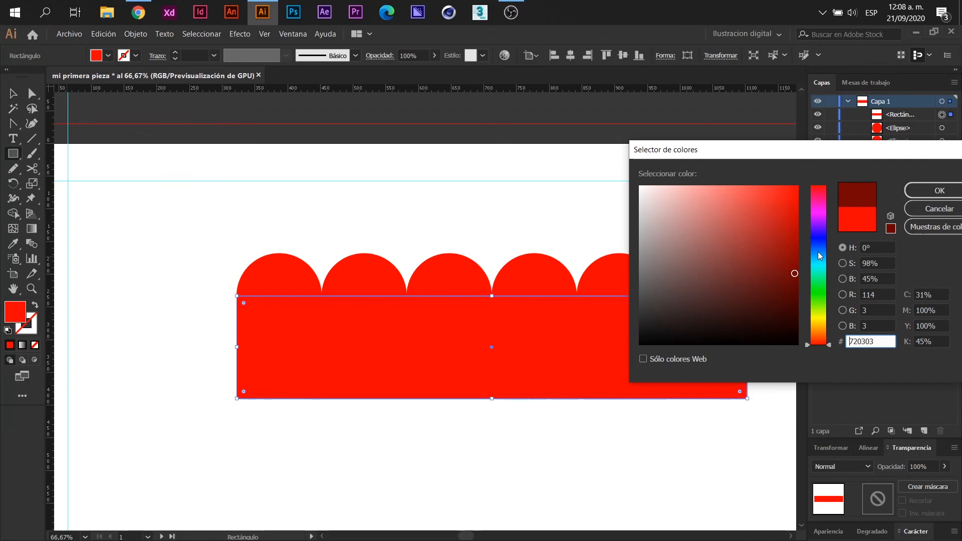
click(818, 239)
click(926, 193)
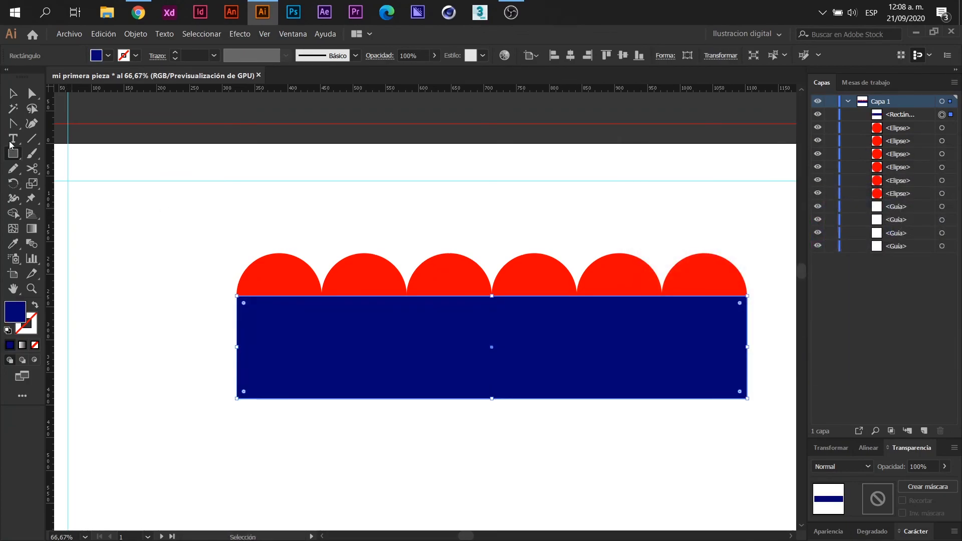
scroll(741, 427, right, 3)
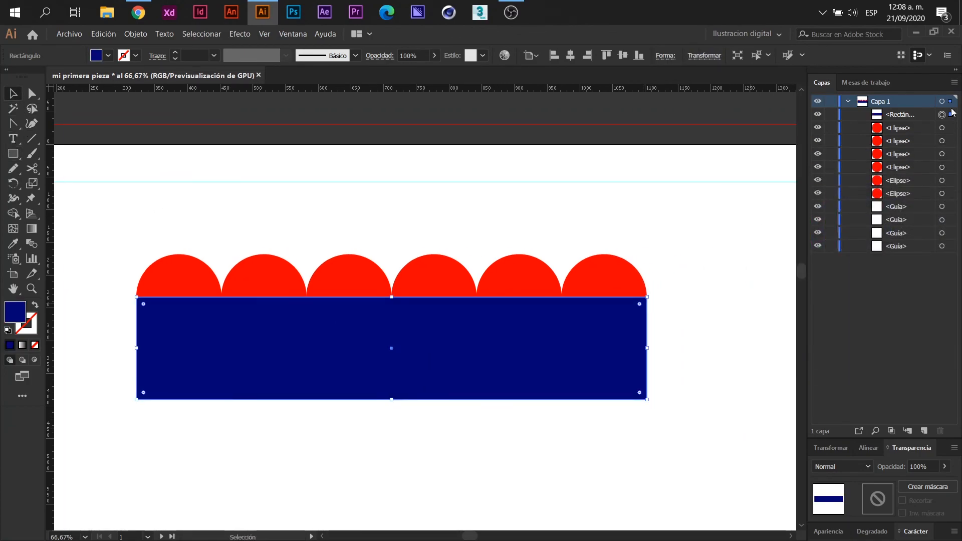
Send the dark blue rectangle to the back of the stacking order, behind the red circles, and clear the selection.
click(902, 116)
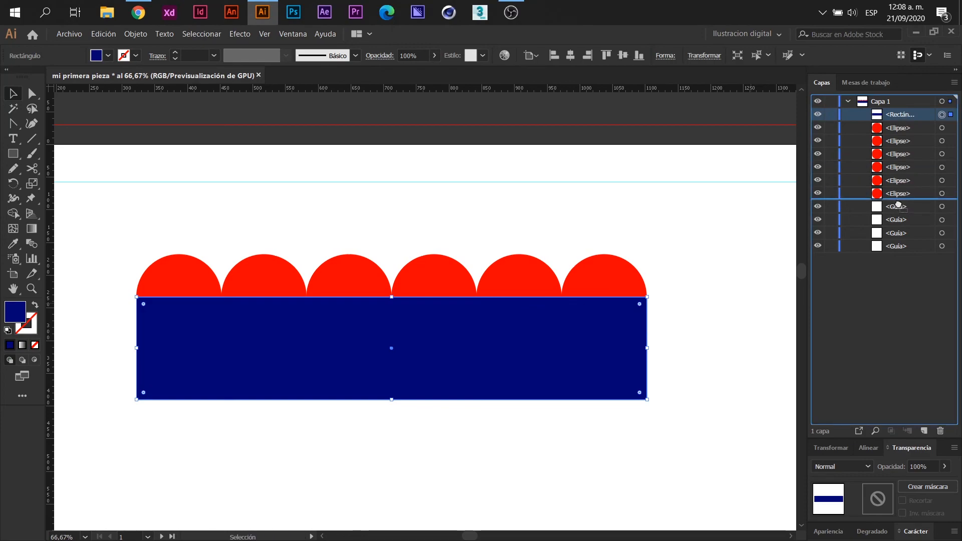
key(ctrl+shift+bracketleft)
key(ctrl+z)
right_click(531, 323)
mouse_move(599, 266)
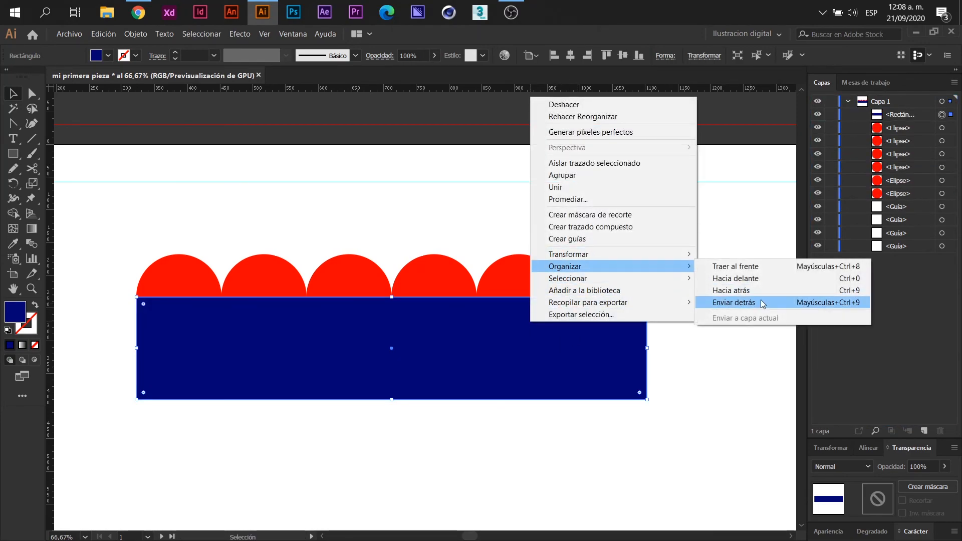
click(756, 302)
click(650, 449)
Unite the six red circles into one group using Pathfinder's Unite (Unificar) mode.
click(602, 266)
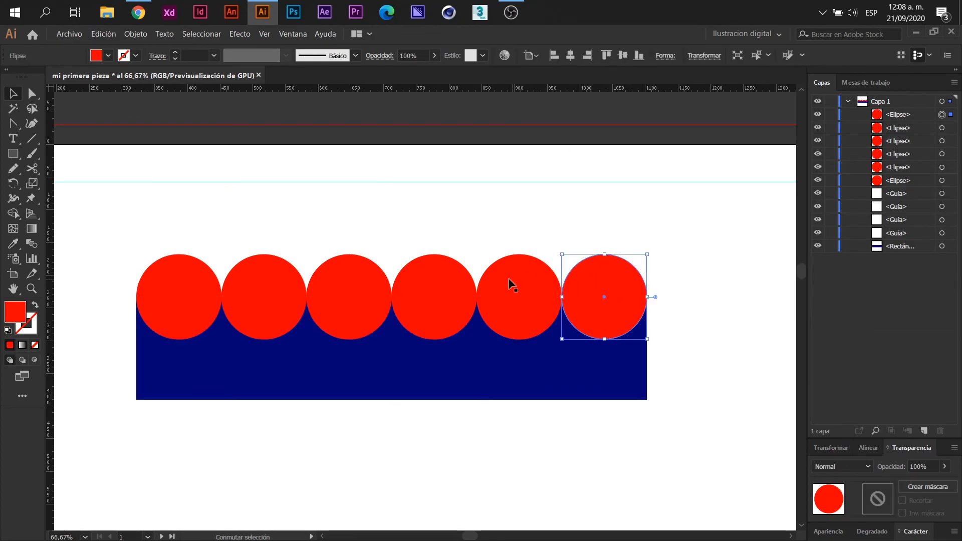
shift+click(510, 277)
shift+click(423, 276)
shift+click(345, 278)
shift+click(281, 275)
shift+click(204, 275)
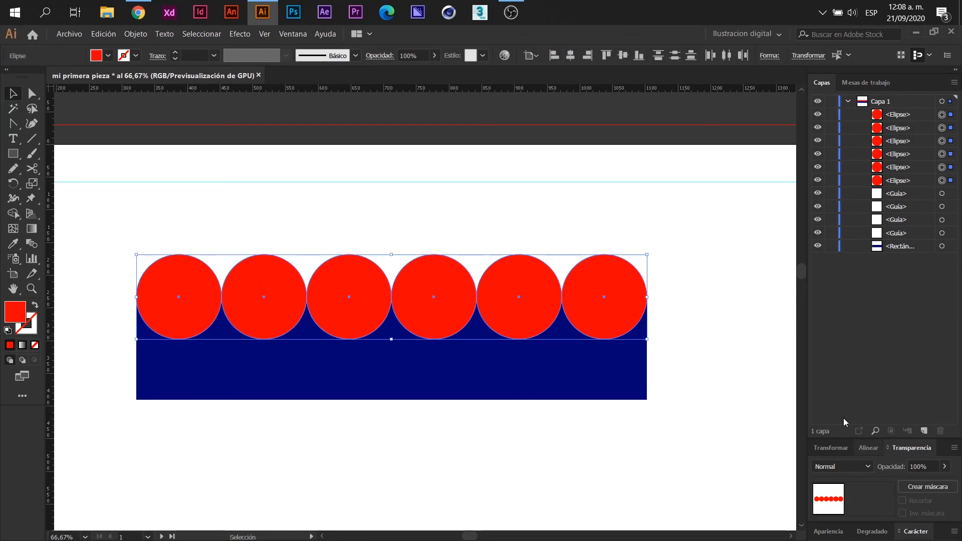
click(292, 33)
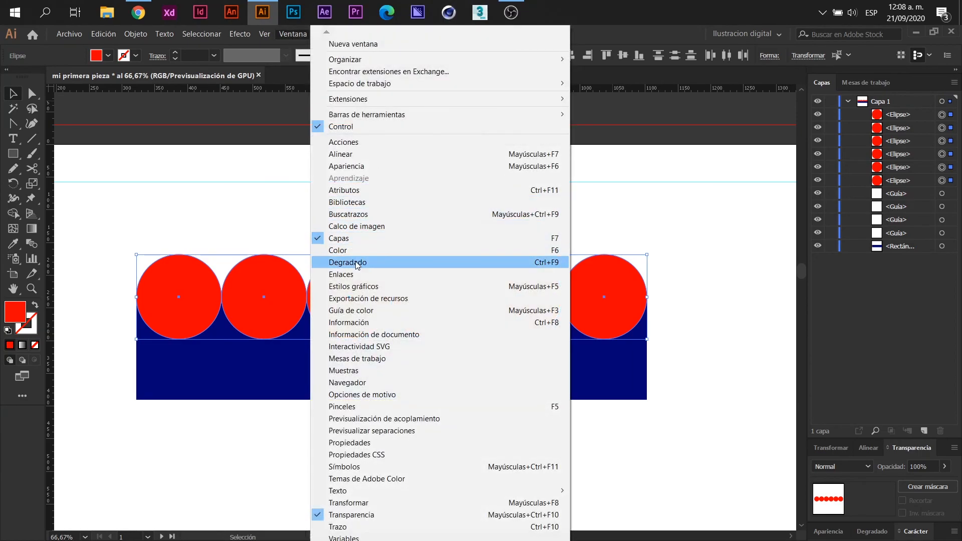
click(351, 214)
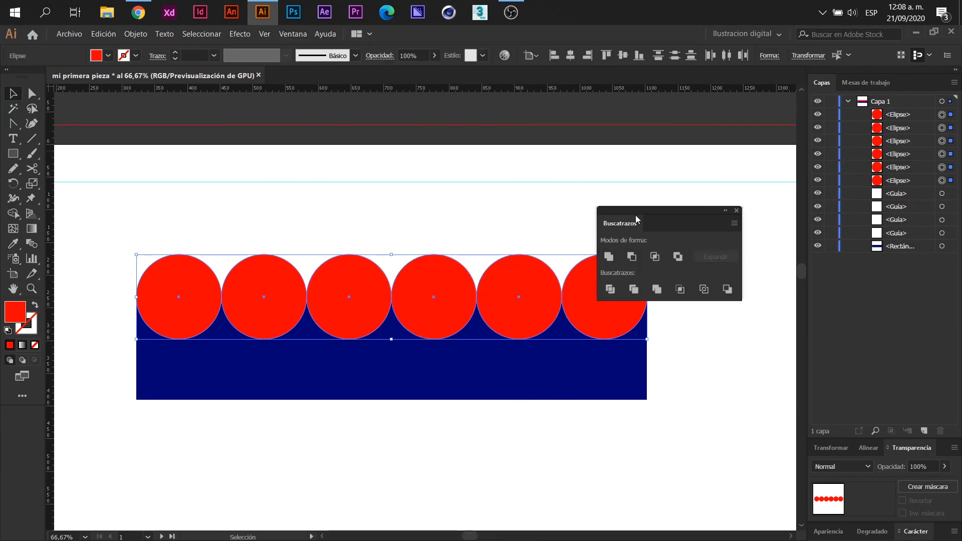
drag(675, 208, 745, 153)
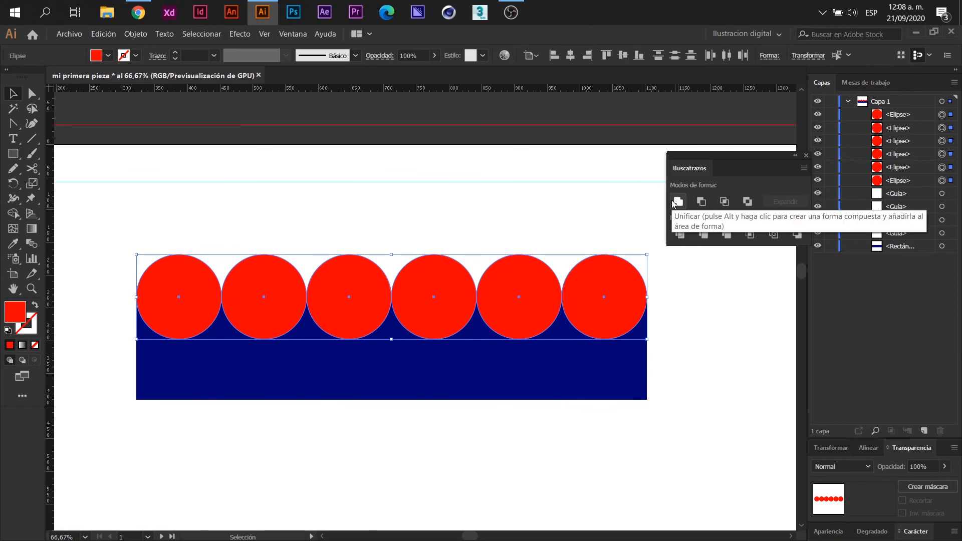
click(675, 202)
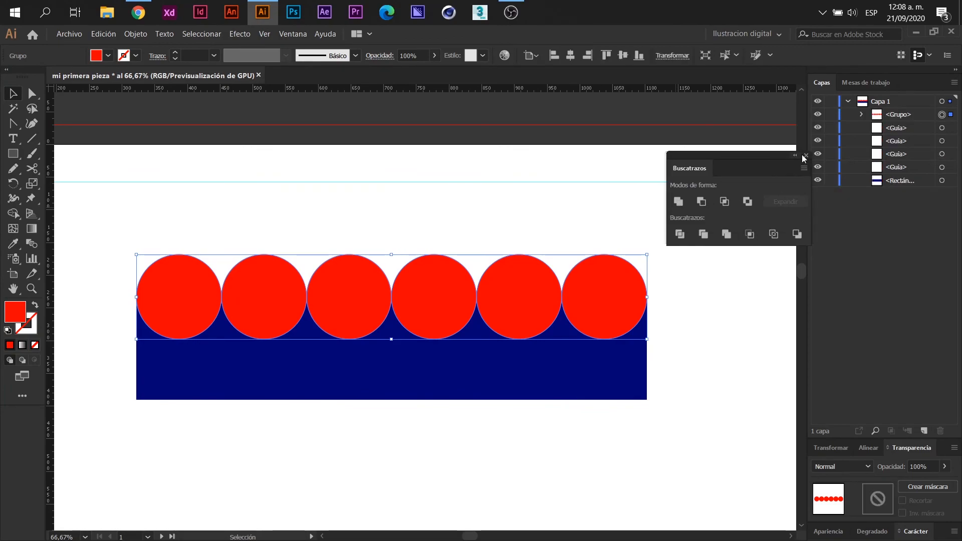
click(805, 156)
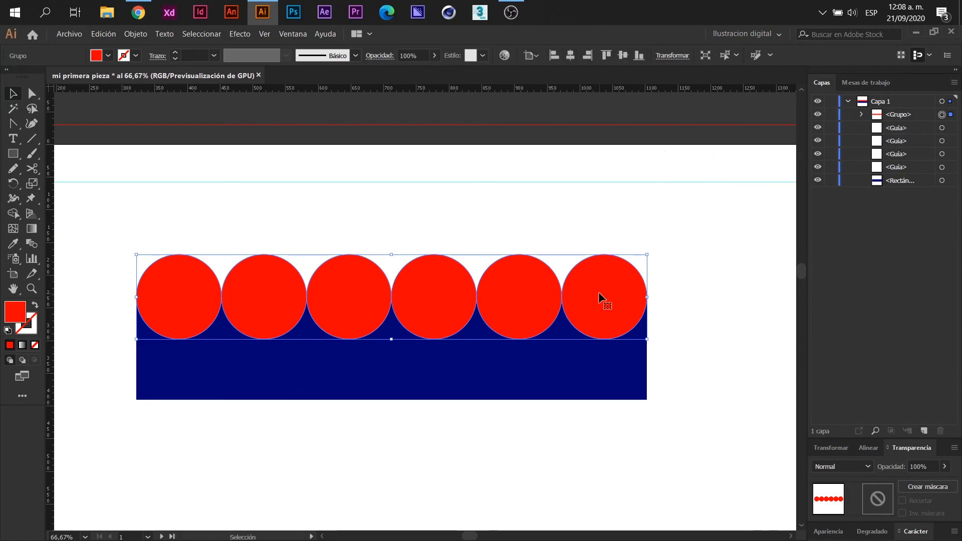
click(609, 425)
click(606, 307)
click(905, 119)
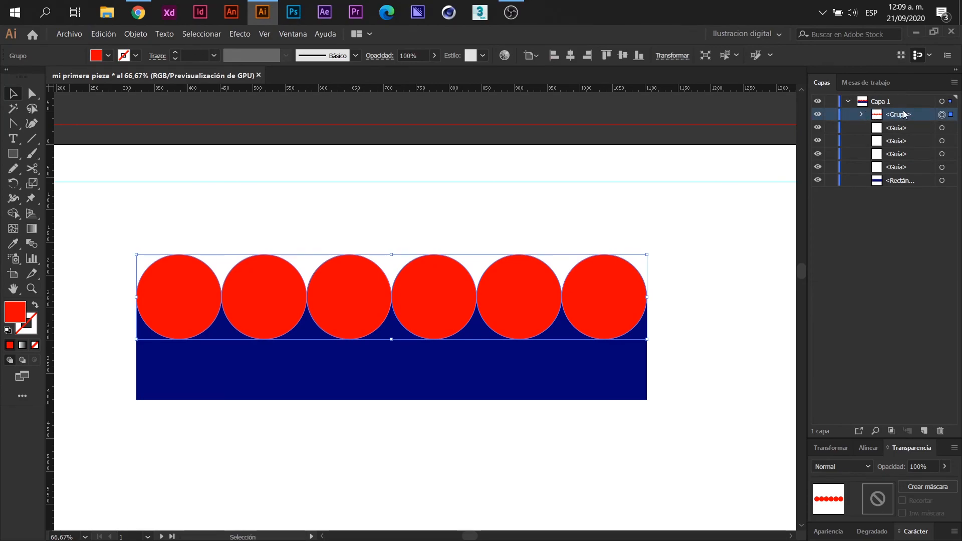
Subtract the circle group from the dark blue rectangle with Pathfinder's Minus Front mode to form a scalloped wave strip.
click(647, 431)
drag(697, 444, 129, 234)
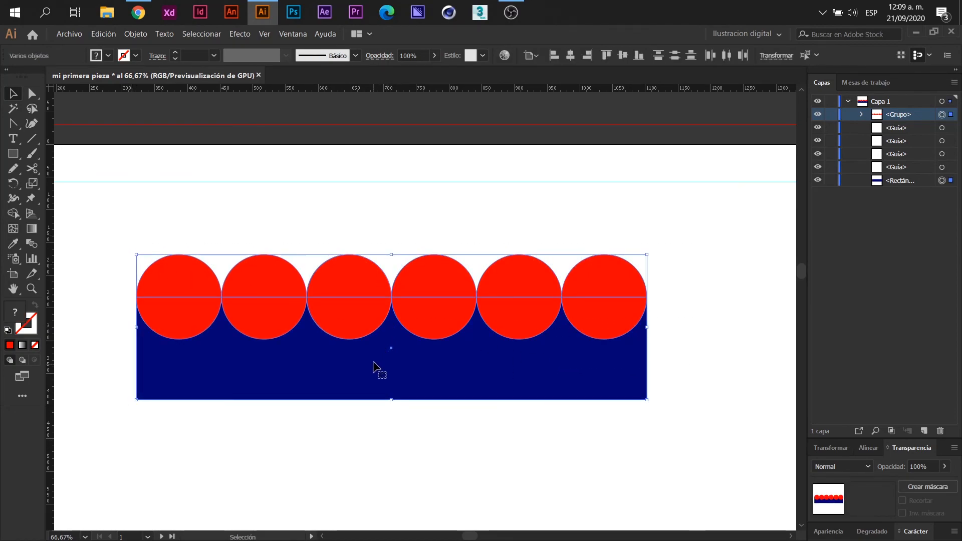
click(293, 34)
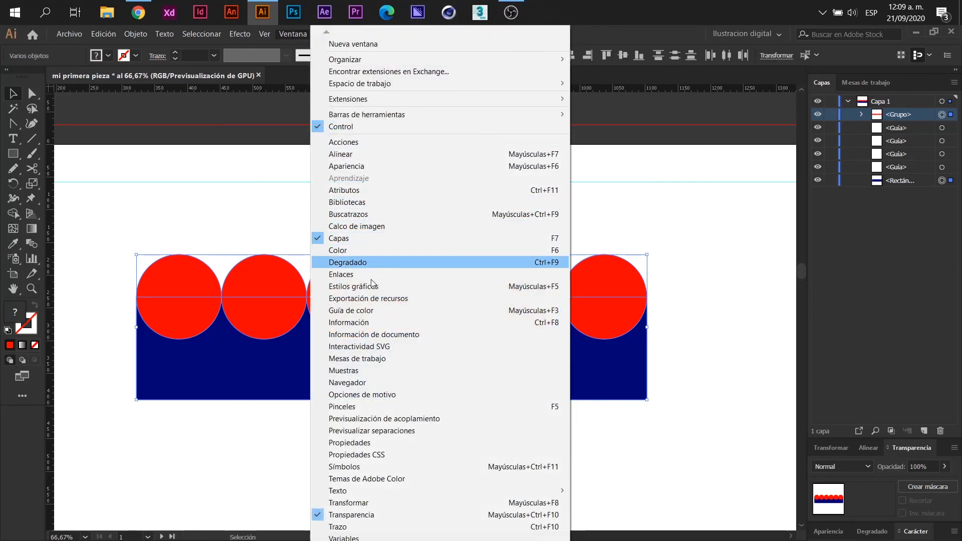
click(348, 215)
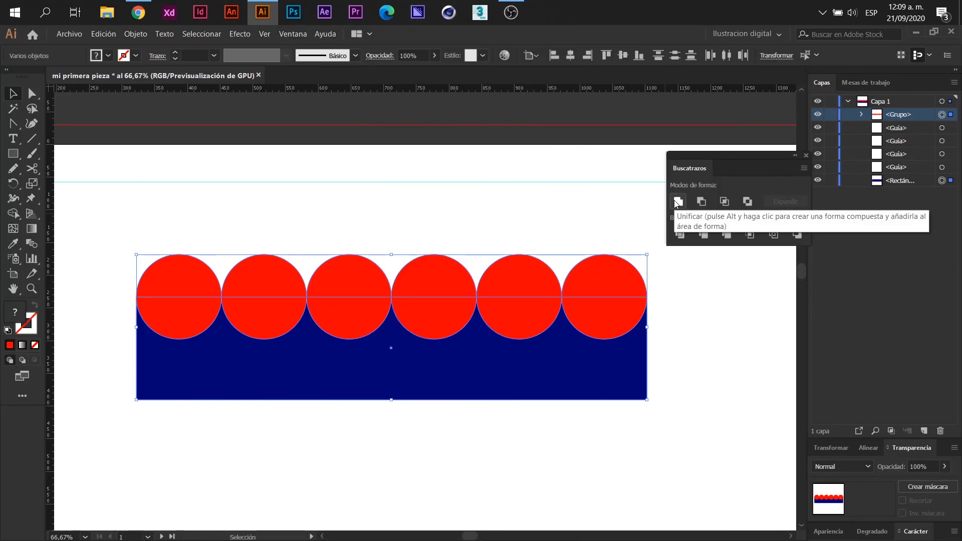
click(702, 202)
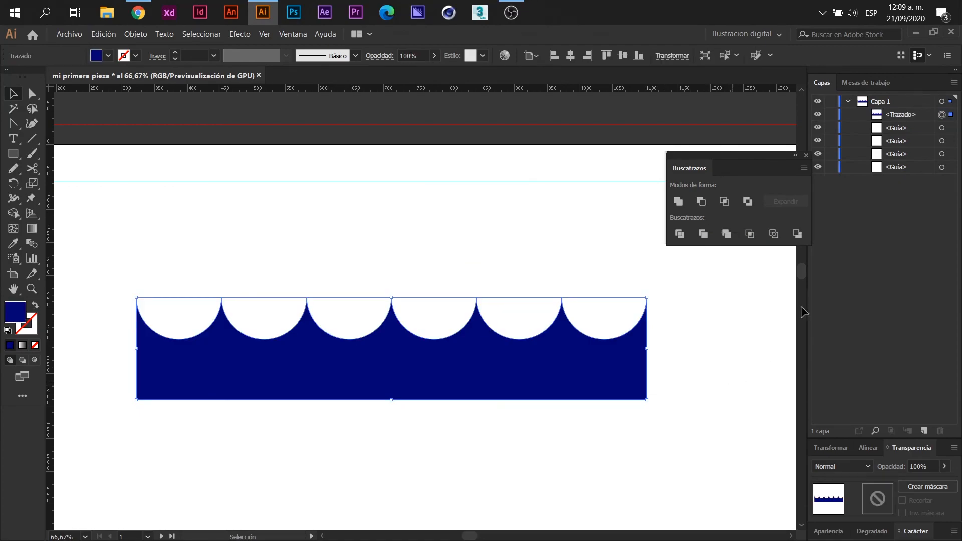
click(806, 155)
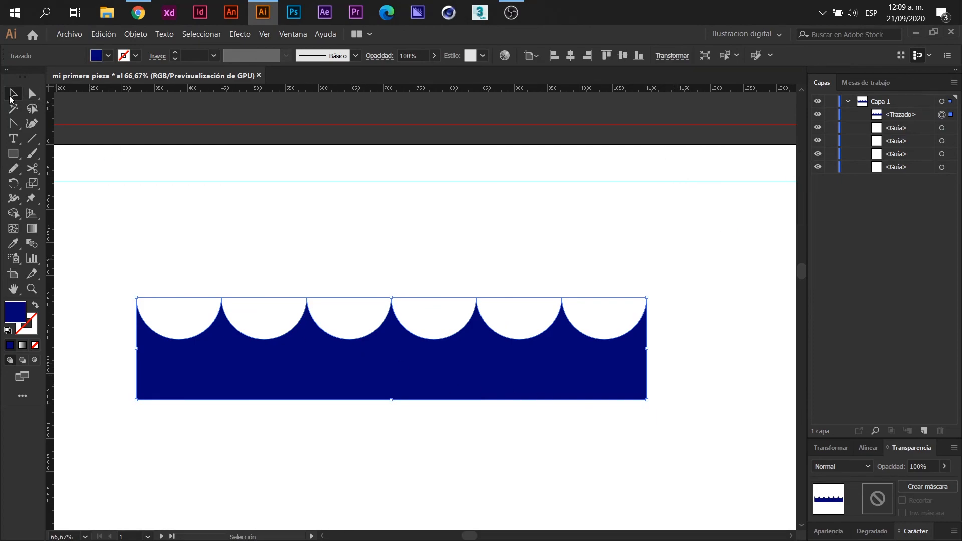
Recolour the wave strip bright blue (0505E0) and position it in the upper middle of the artboard.
alt+scroll(368, 366, down, 2)
scroll(406, 321, down, 3)
drag(421, 274, 521, 328)
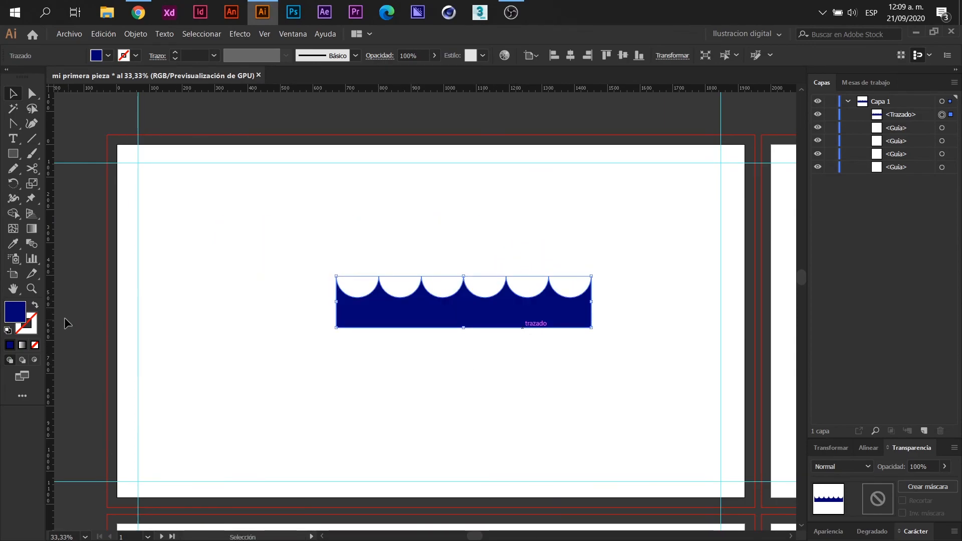
double_click(26, 315)
drag(792, 230, 796, 204)
click(936, 191)
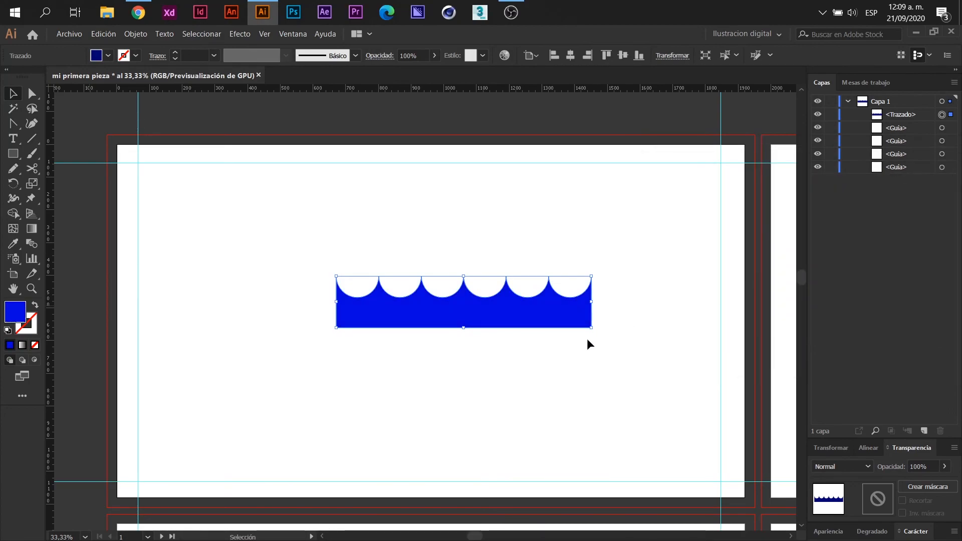
click(587, 338)
drag(579, 307, 552, 246)
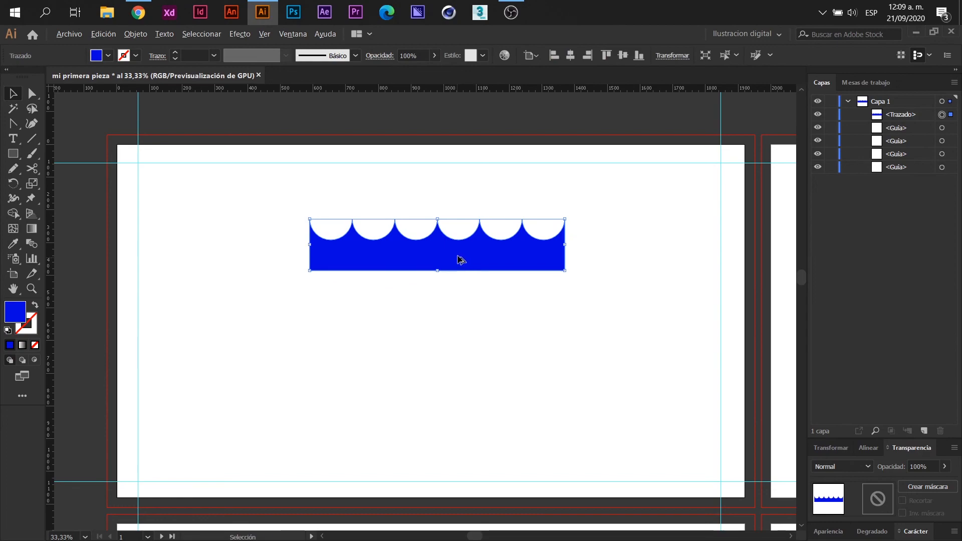
Duplicate the wave strip, offset half a scallop to the right and slightly down over the original.
scroll(457, 262, up, 1)
drag(466, 253, 497, 263)
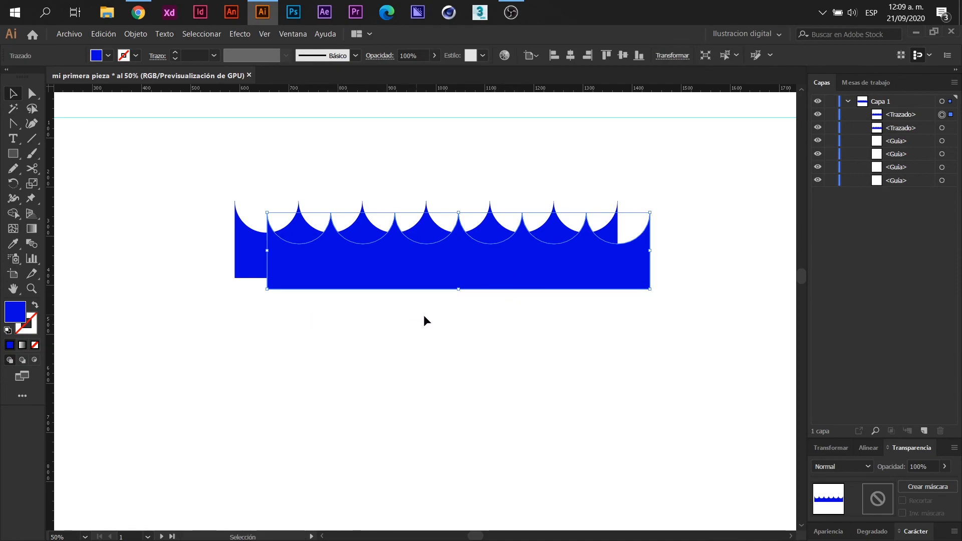
double_click(15, 311)
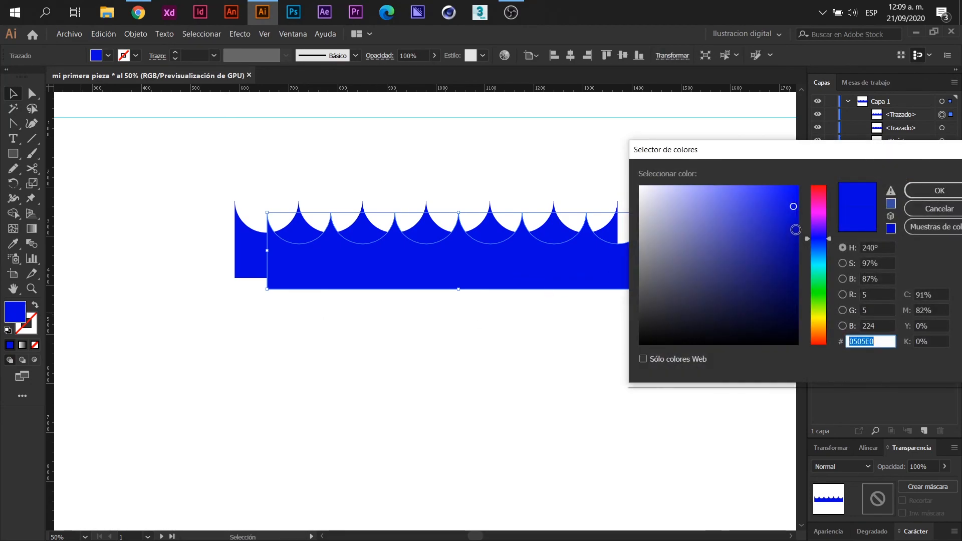
click(796, 227)
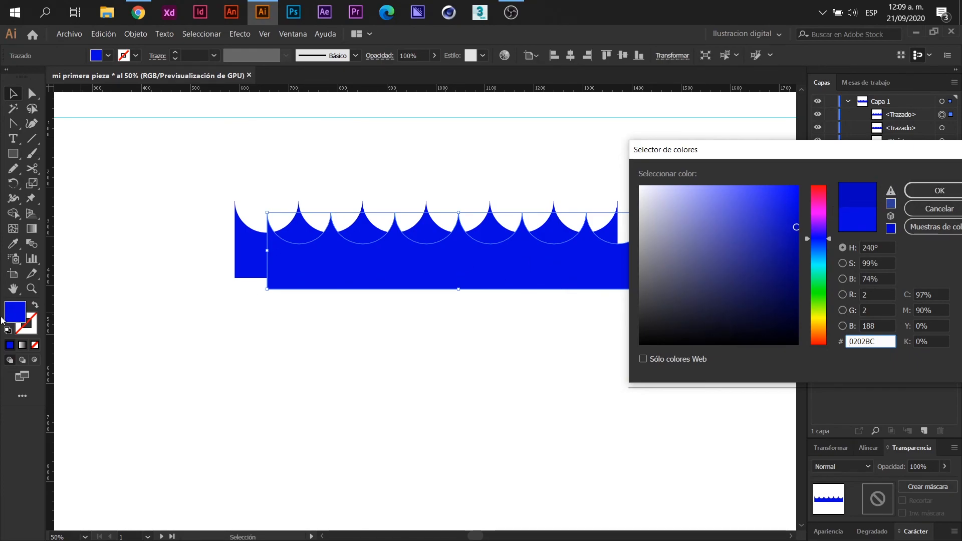
click(945, 212)
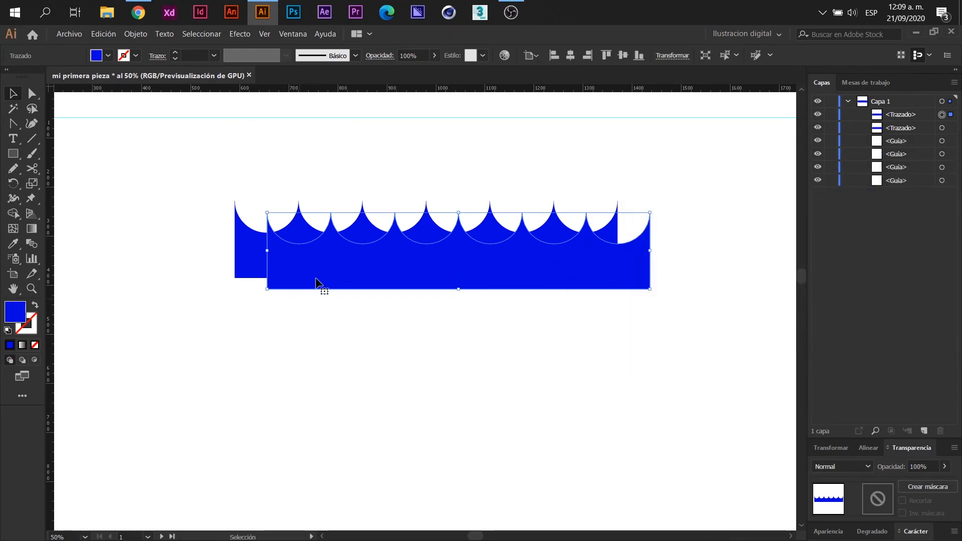
Set the duplicated wave strip's fill to a darker blue, 0404B7.
double_click(16, 313)
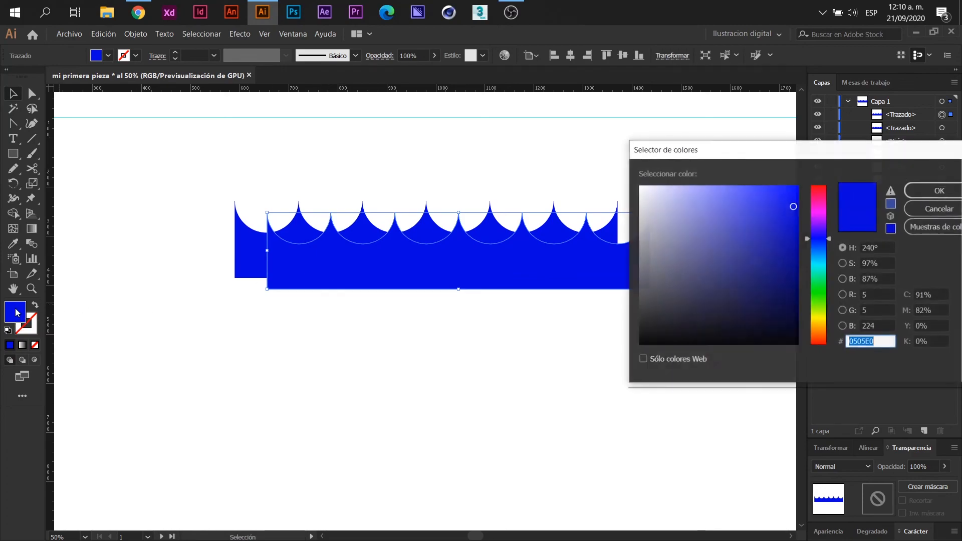
click(795, 229)
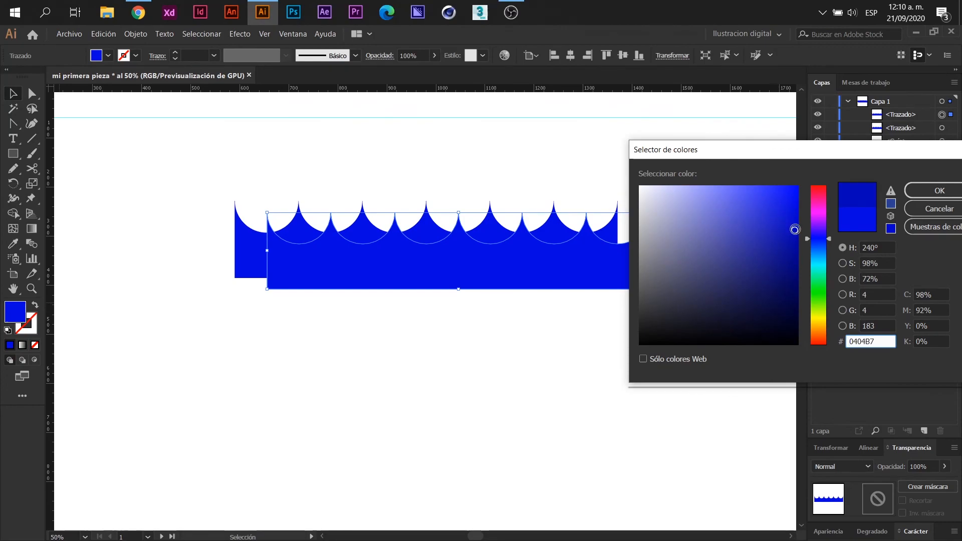
click(930, 198)
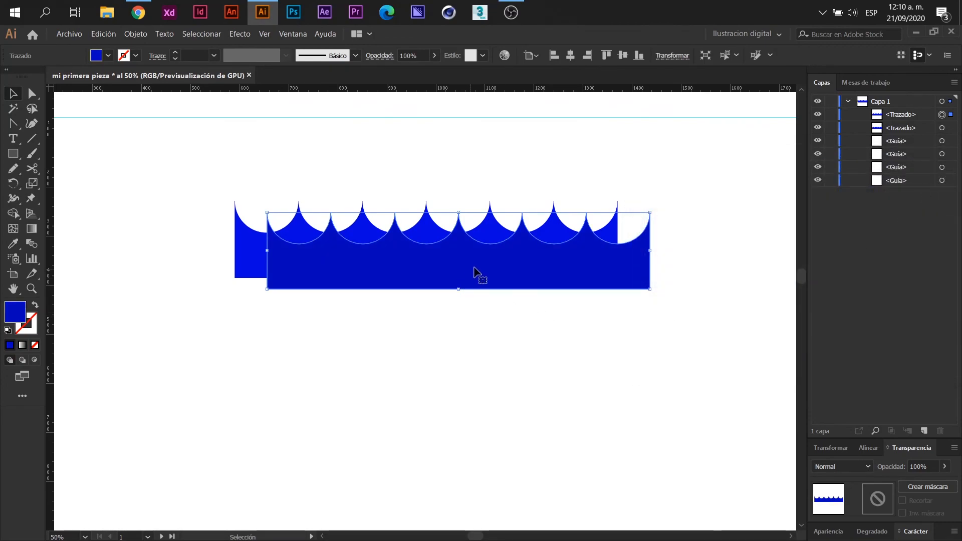
Duplicate the darker strip half a scallop back to the left and lower, in line with the first strip, and nudge the copy up.
drag(481, 270, 444, 295)
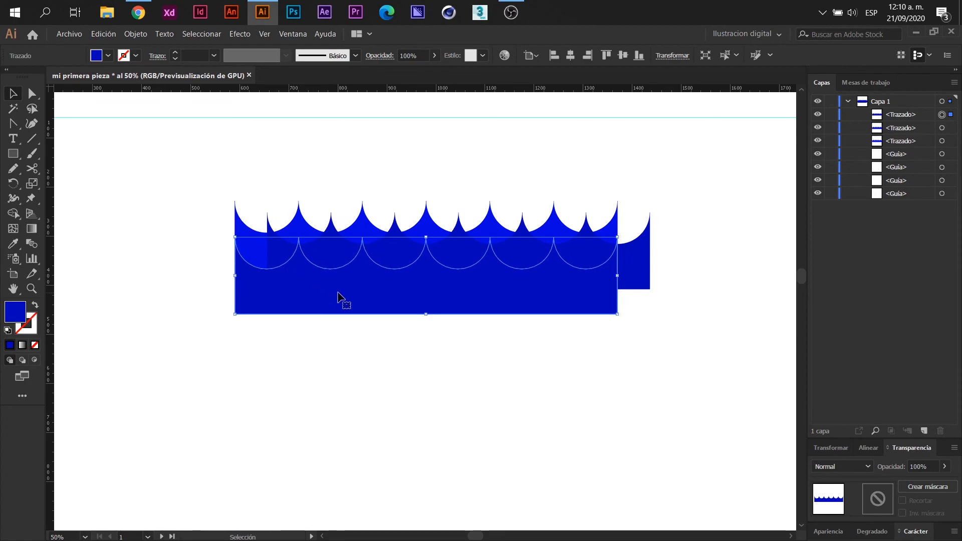
key(Up)
key(Up)
key(Up)
key(Up)
key(Up)
key(Up)
key(Up)
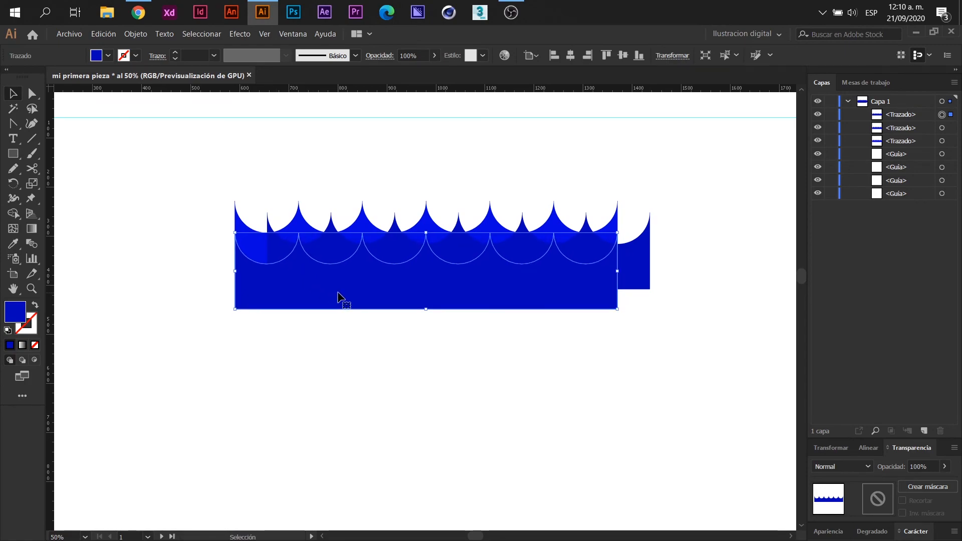
key(Up)
key(Up)
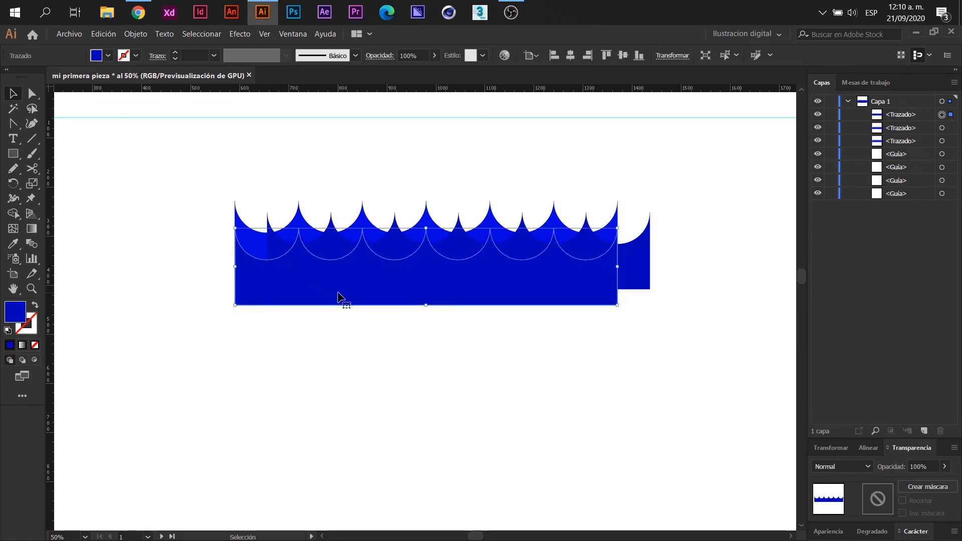
Set the third wave strip's fill to the deeper blue 040496.
double_click(14, 311)
click(791, 251)
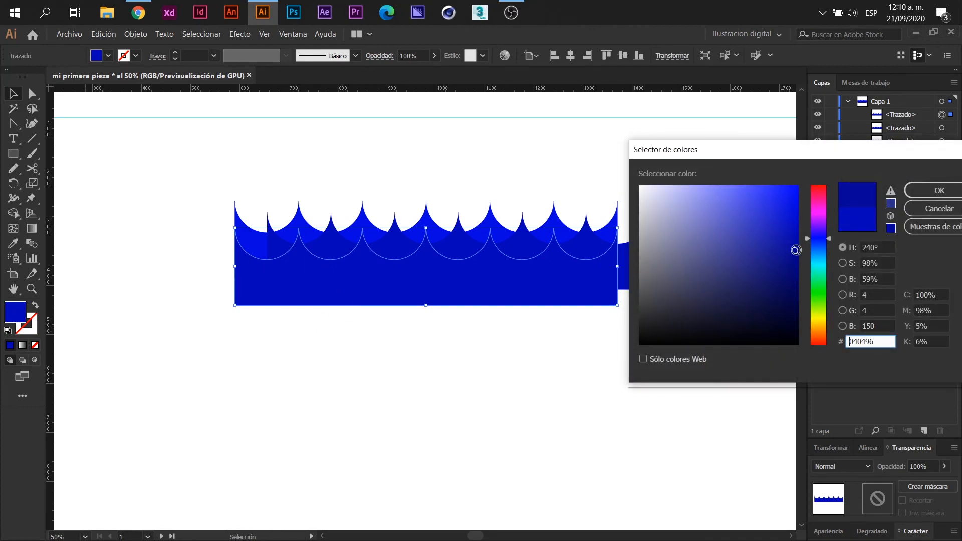
click(927, 193)
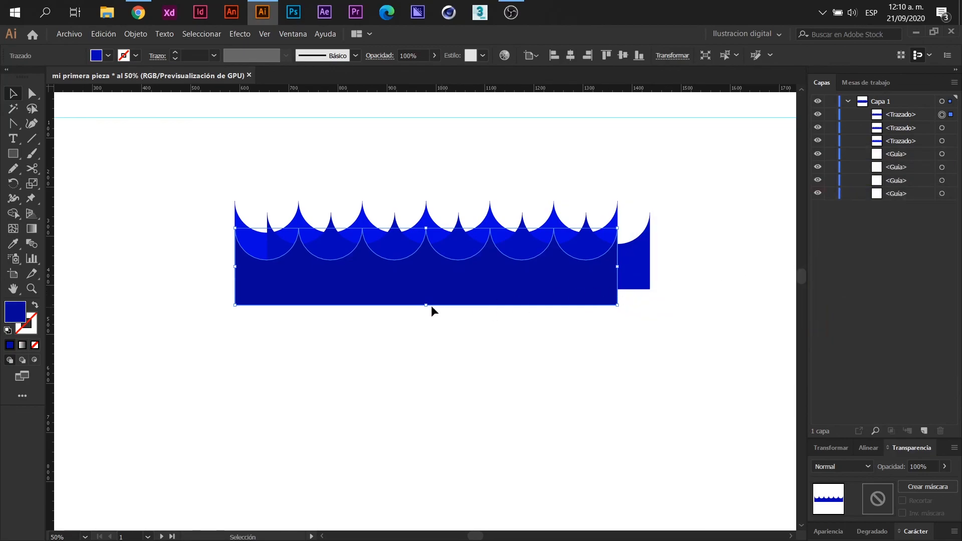
Duplicate the third strip half a scallop to the right and slightly lower, and fill the copy with navy blue 010170.
drag(430, 296, 461, 313)
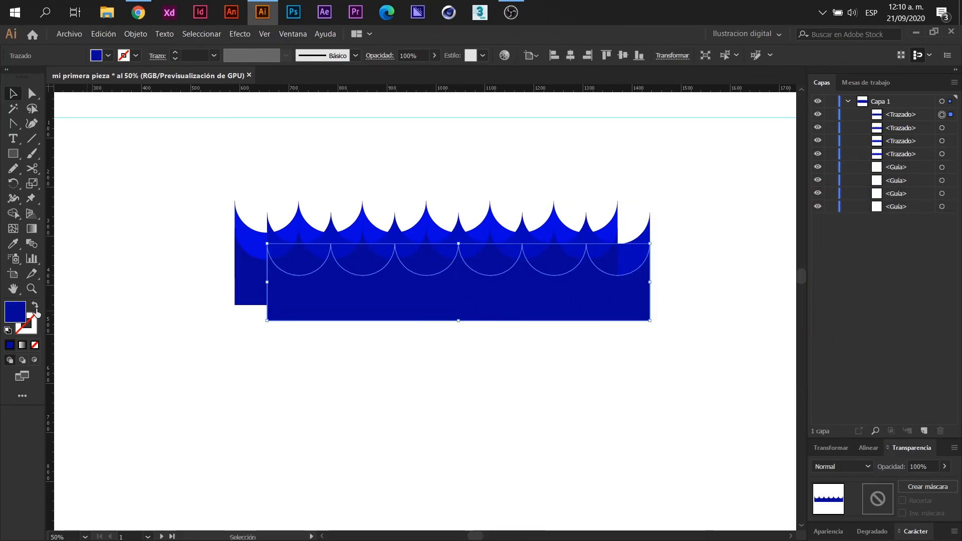
double_click(9, 319)
click(796, 274)
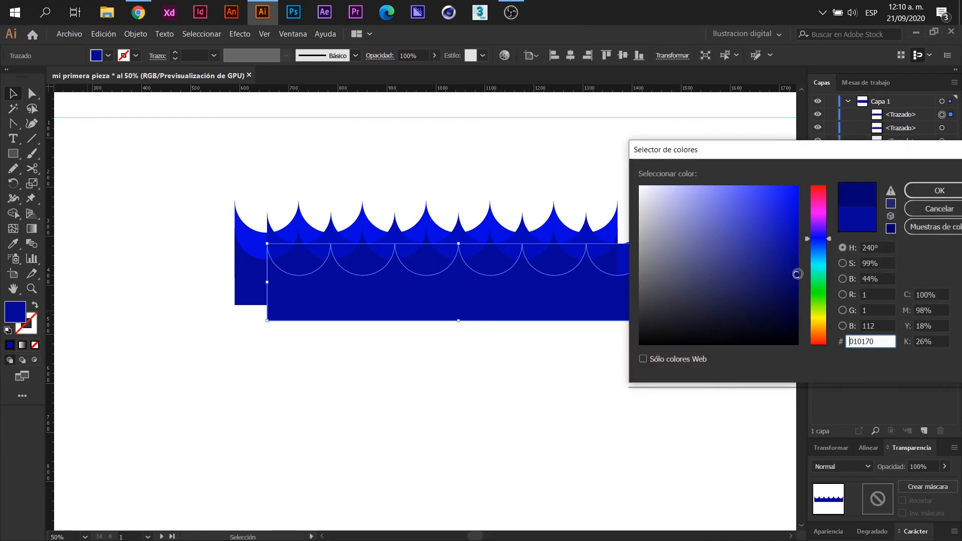
click(933, 198)
Duplicate the navy strip half a scallop to the left and slightly lower, and nudge the copy up a little.
drag(521, 310, 494, 318)
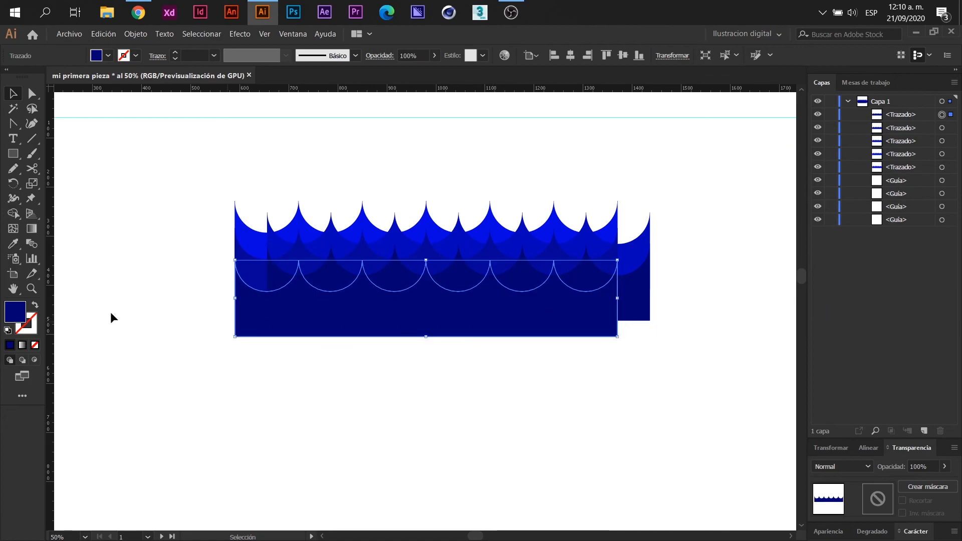
key(Up)
key(Up)
key(Up)
key(Up)
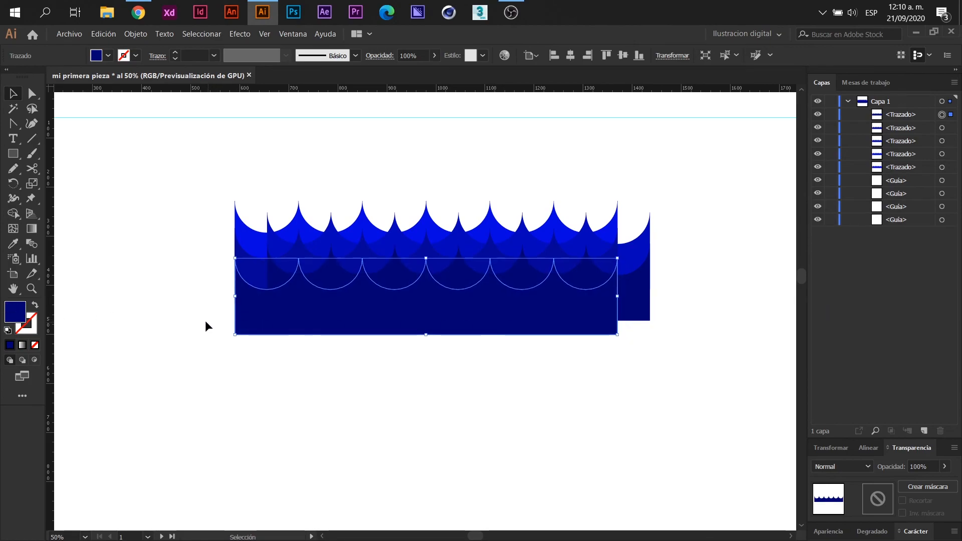
Set the lowest wave strip's fill to a darker navy of the same hue.
double_click(15, 312)
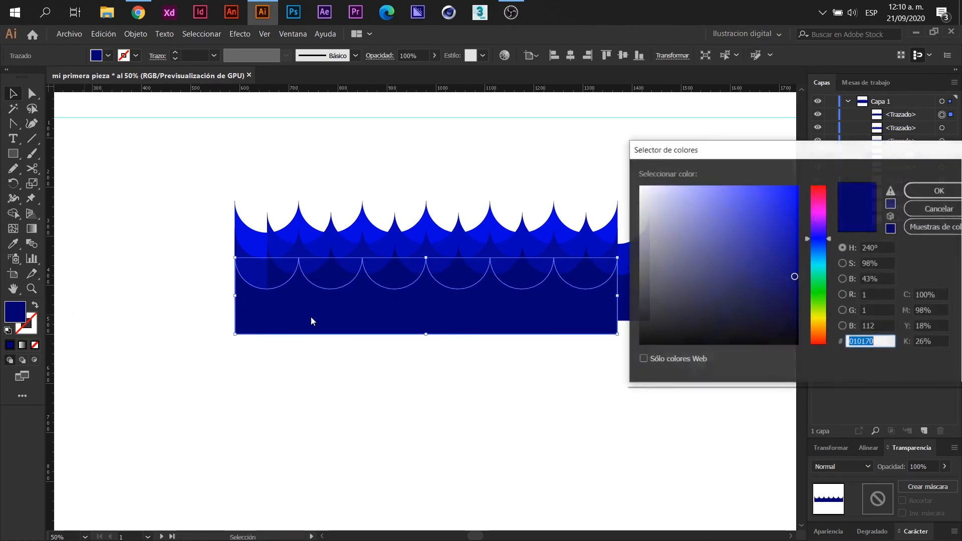
click(793, 297)
click(946, 196)
Duplicate the lowest strip half a scallop to the right and slightly lower, and fill the copy with near-black blue 01012B.
drag(489, 325, 523, 340)
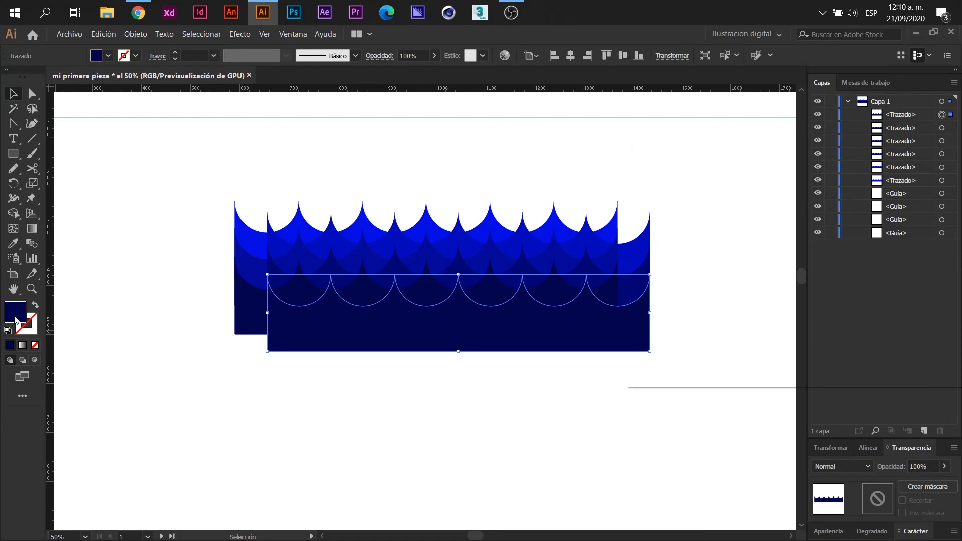
double_click(16, 319)
drag(793, 300, 793, 318)
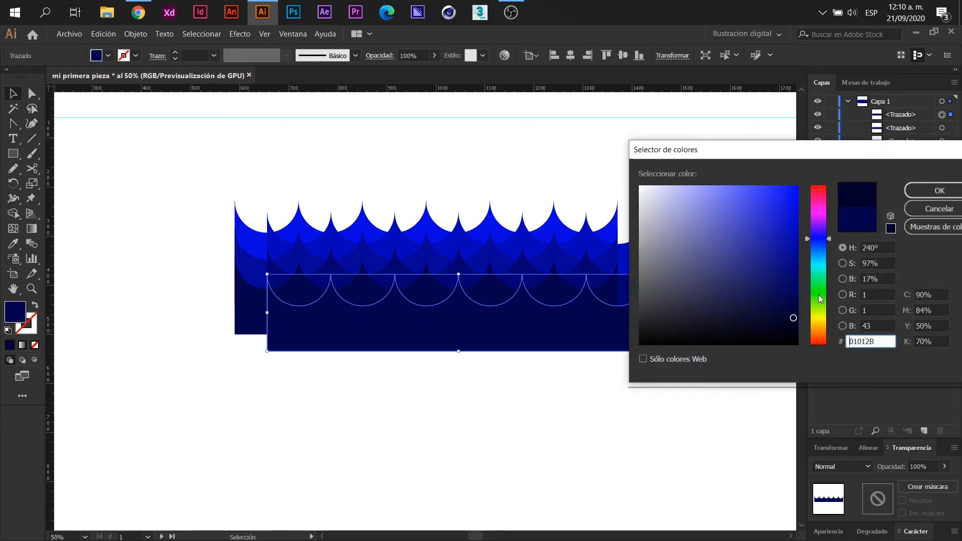
click(922, 195)
Duplicate the near-black strip half a scallop to the left and lower, fill the copy with black, and deselect it.
drag(400, 337, 367, 353)
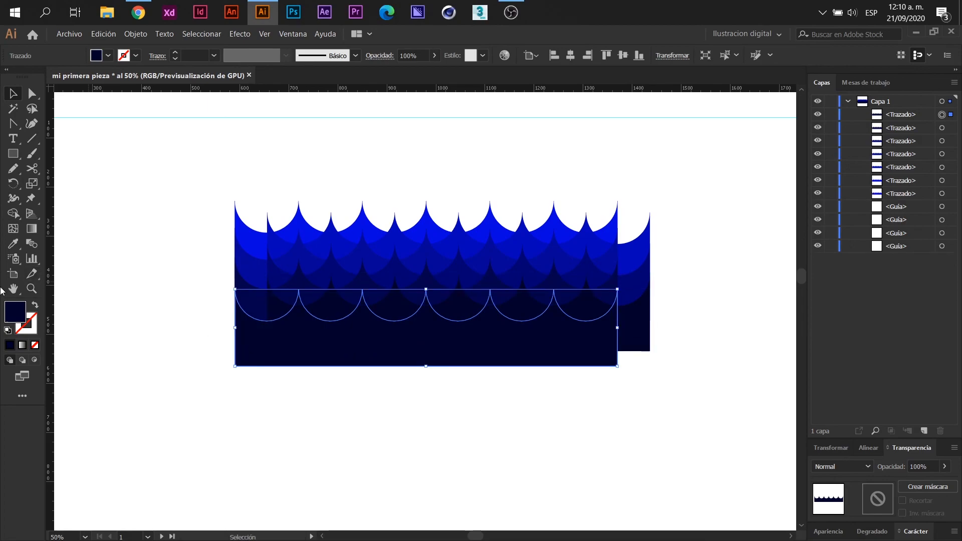
double_click(20, 316)
drag(794, 335, 797, 344)
click(914, 189)
click(529, 399)
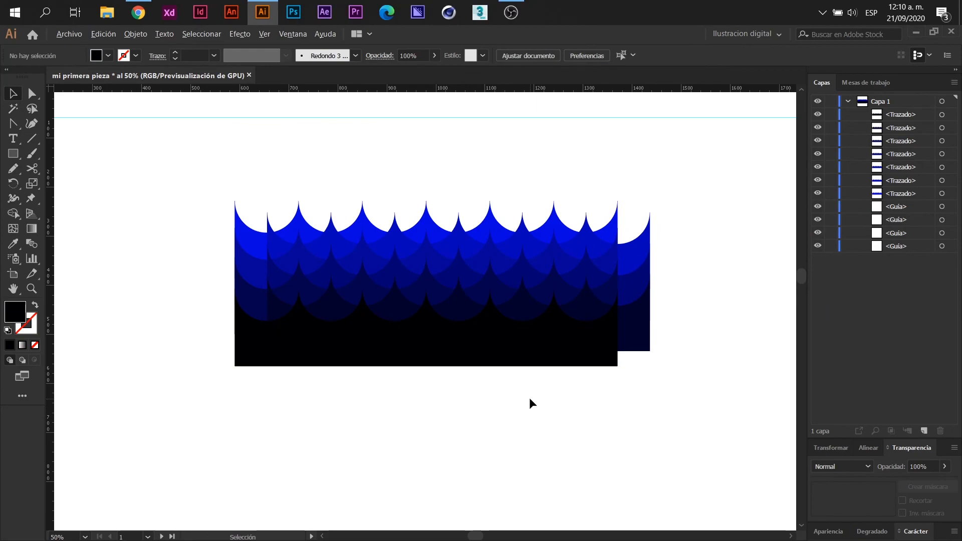
Group all the wave strips into a single object.
scroll(501, 407, up, 1)
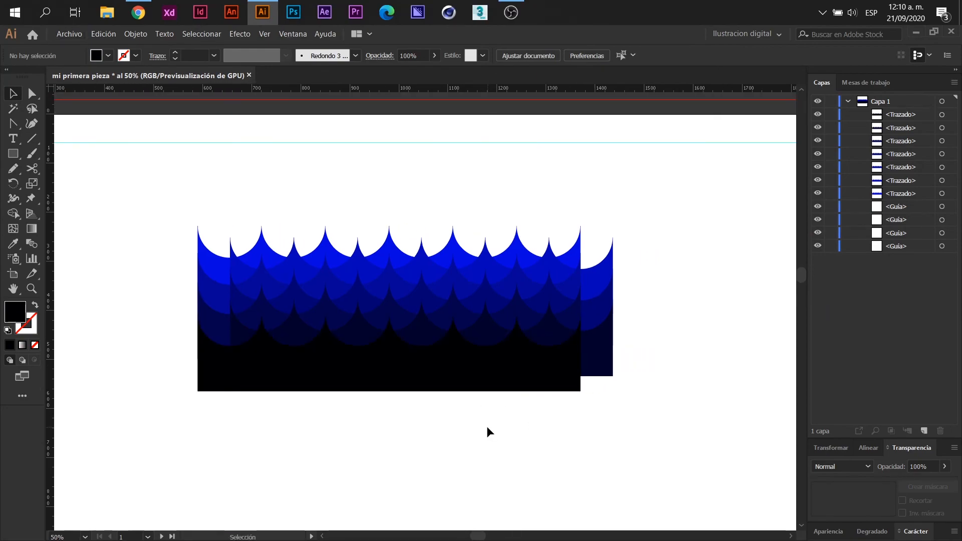
scroll(421, 376, up, 1)
scroll(404, 420, down, 1)
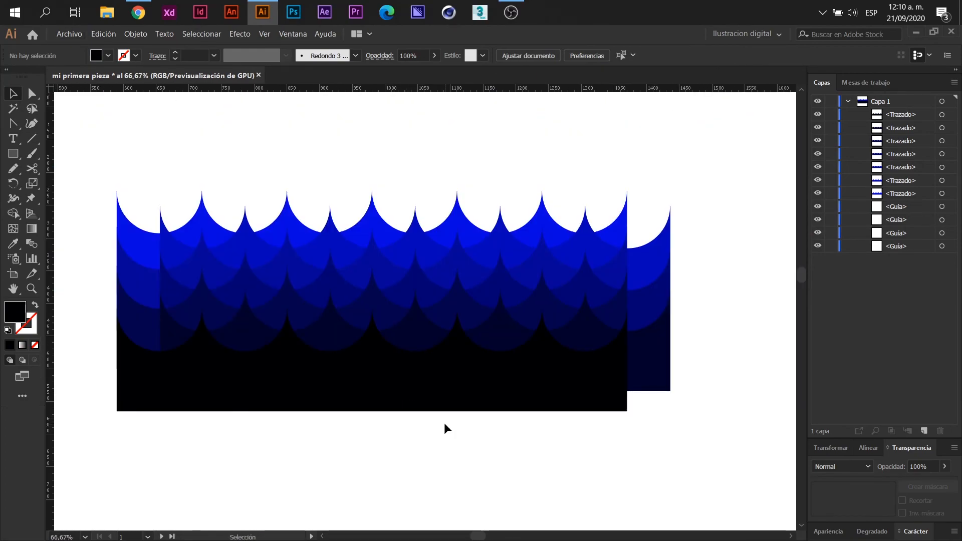
drag(564, 456, 240, 157)
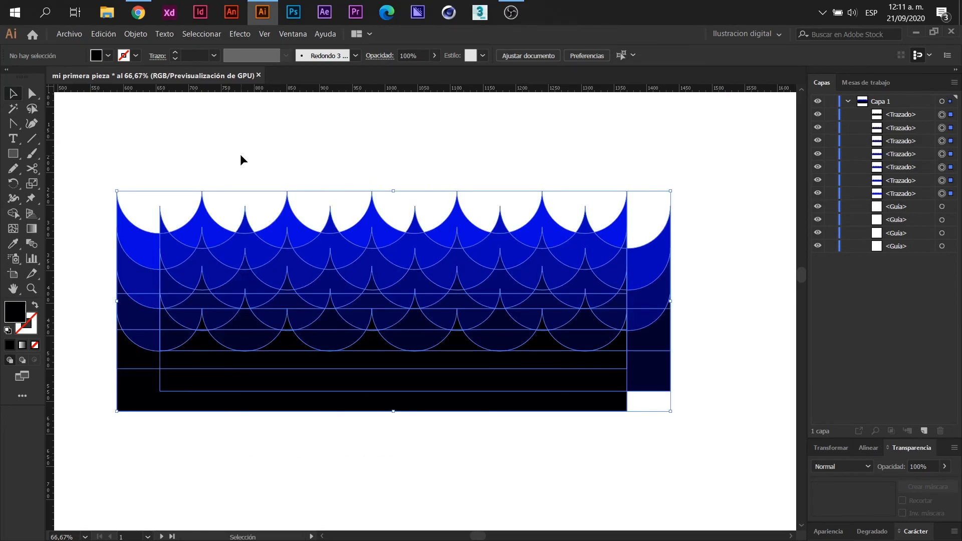
right_click(346, 274)
click(371, 336)
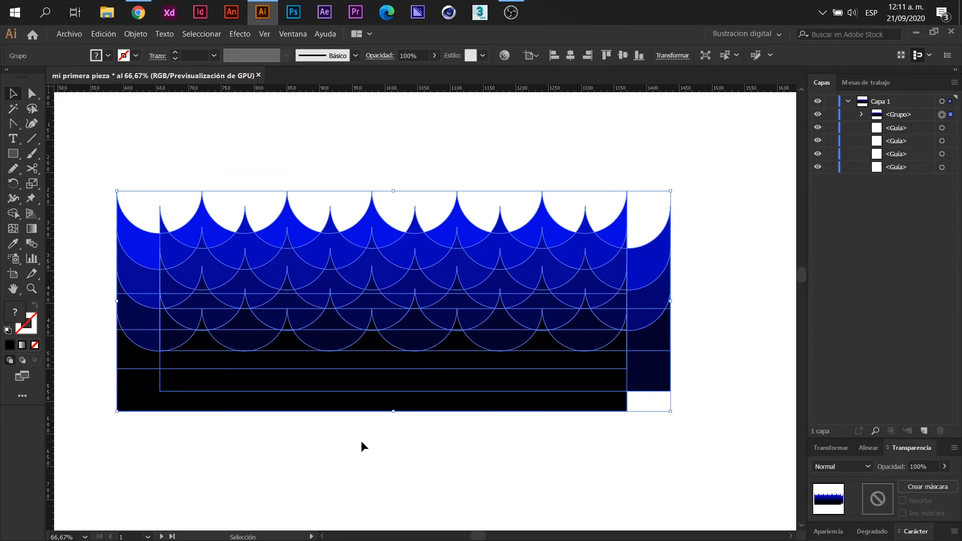
click(361, 441)
click(427, 298)
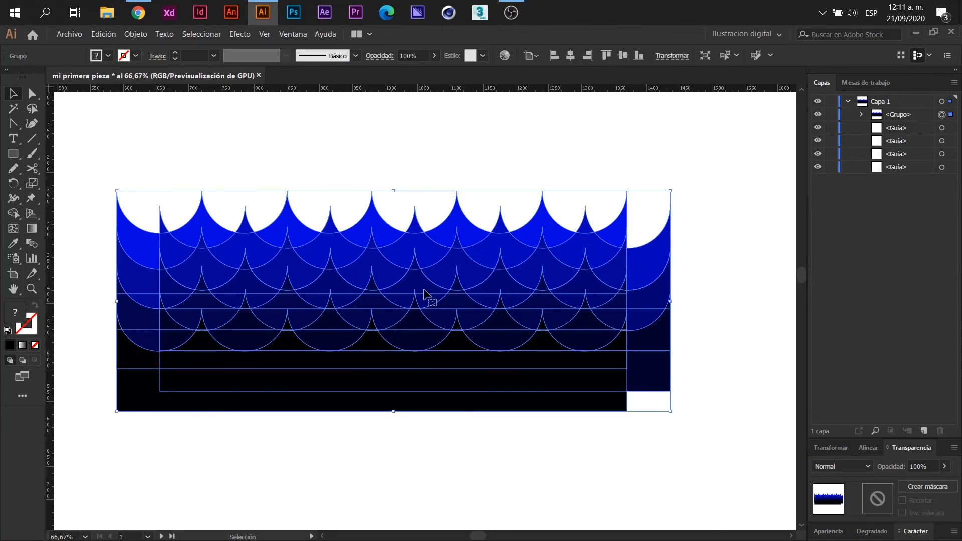
click(424, 434)
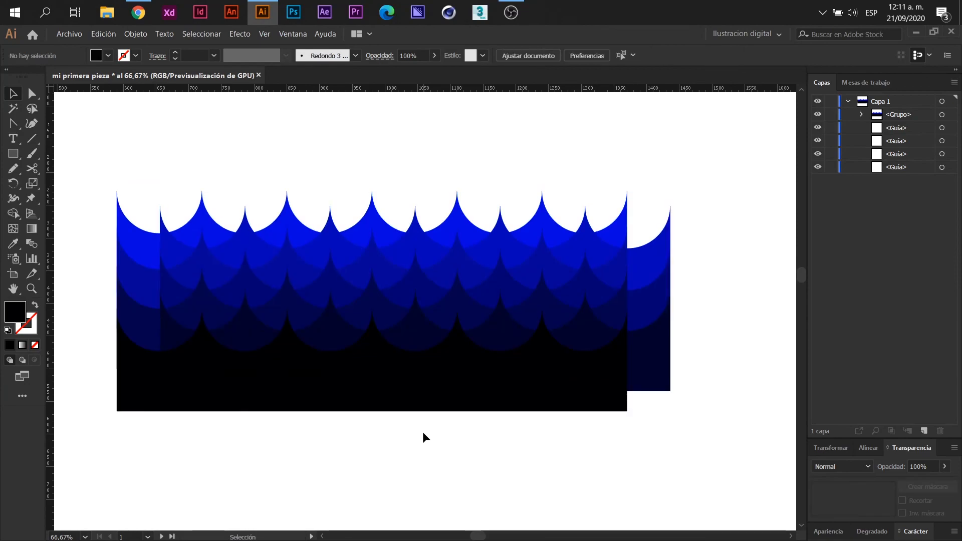
Draw a circle about 460 px in diameter over the centre of the wave group with the Ellipse tool.
drag(12, 155, 64, 184)
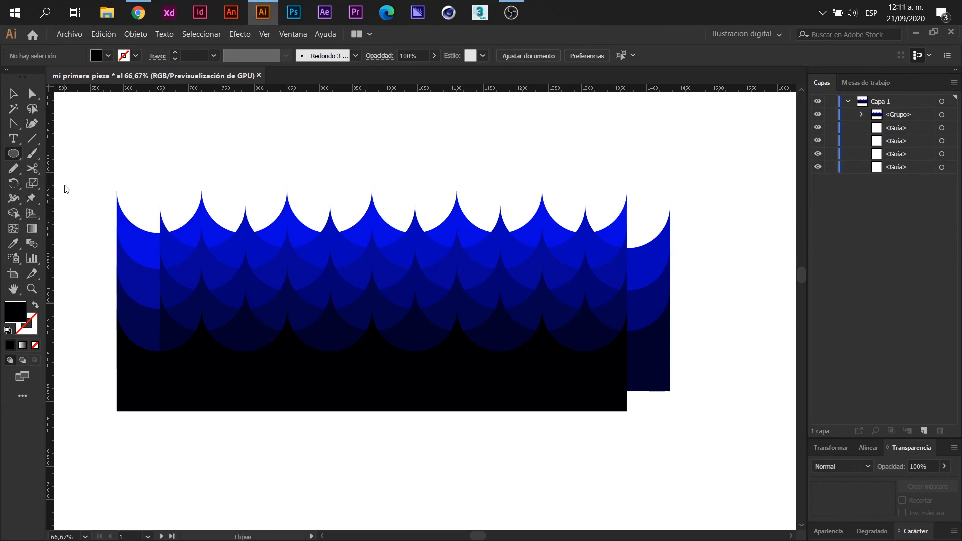
scroll(568, 303, down, 1)
scroll(468, 329, up, 1)
mouse_move(419, 290)
mouse_down()
mouse_move(447, 348)
mouse_move(495, 404)
mouse_up()
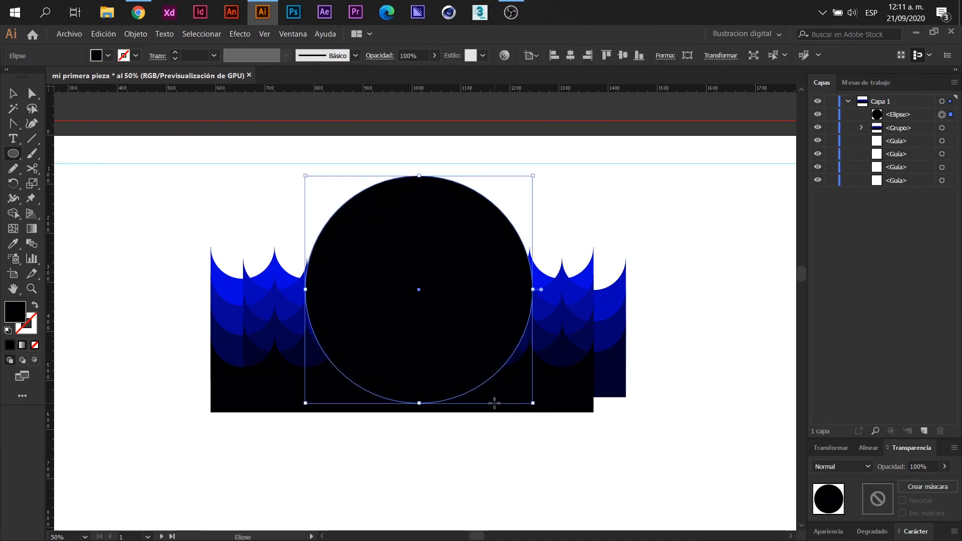
Move the circle up slightly and swap its fill and stroke, leaving a black outline with no fill.
click(13, 93)
drag(441, 306, 441, 298)
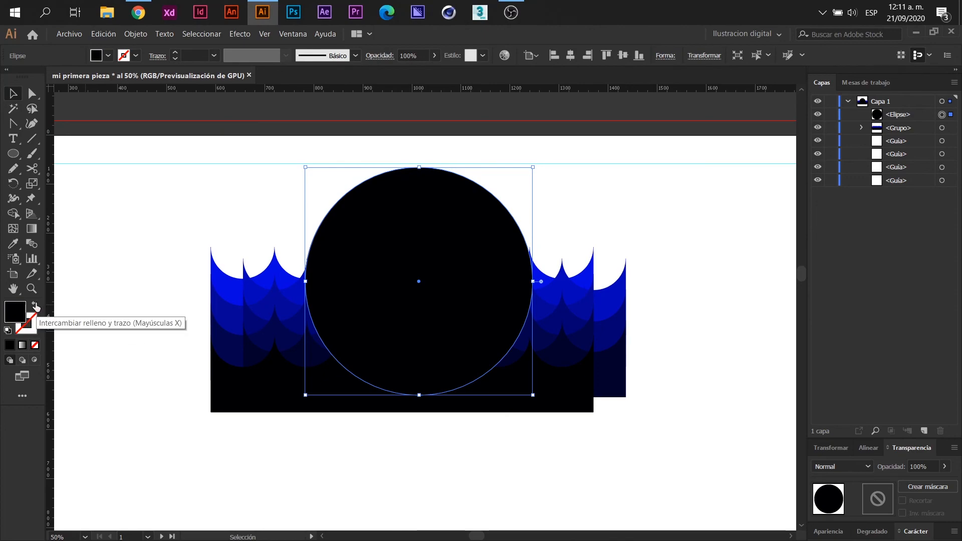
click(35, 306)
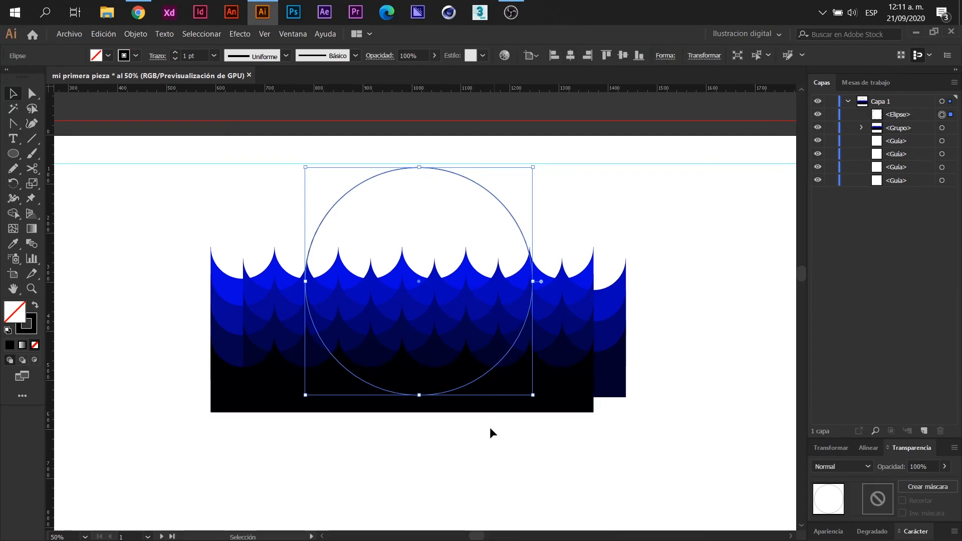
click(484, 449)
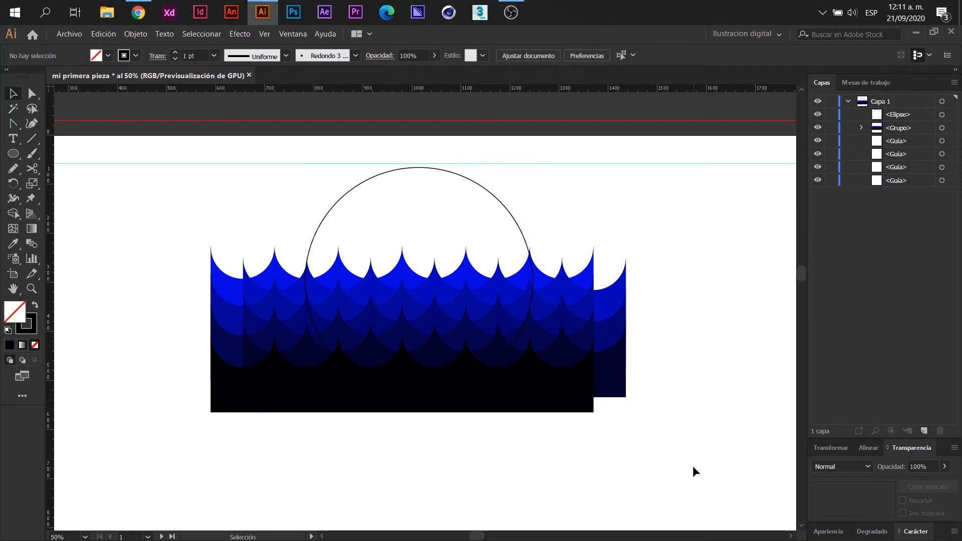
Select the circle together with the wave group and make a clipping mask from them.
click(942, 114)
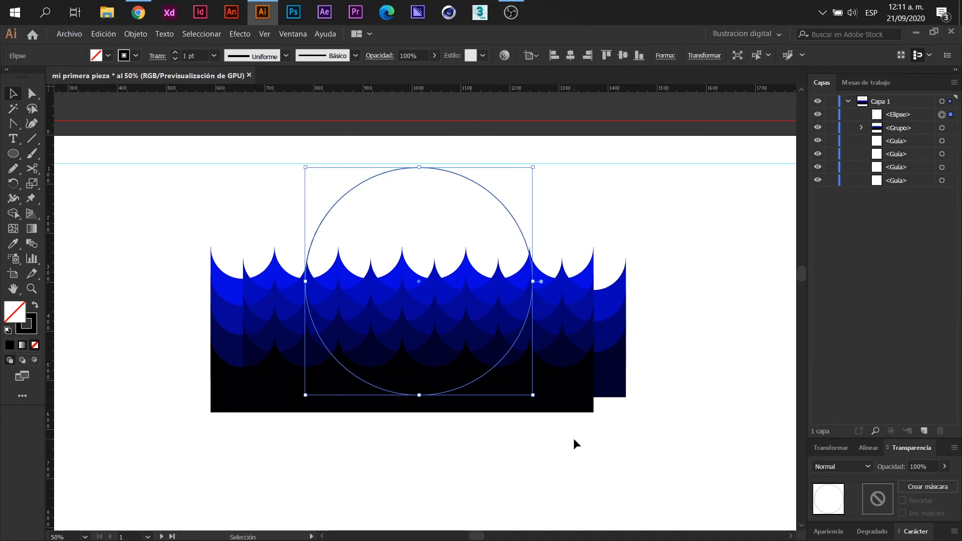
click(671, 440)
drag(644, 437, 239, 201)
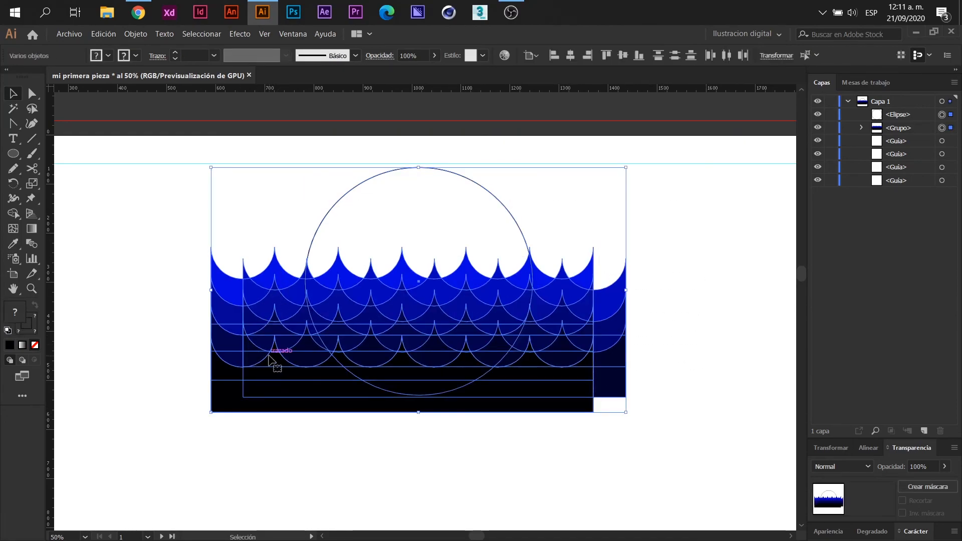
right_click(336, 204)
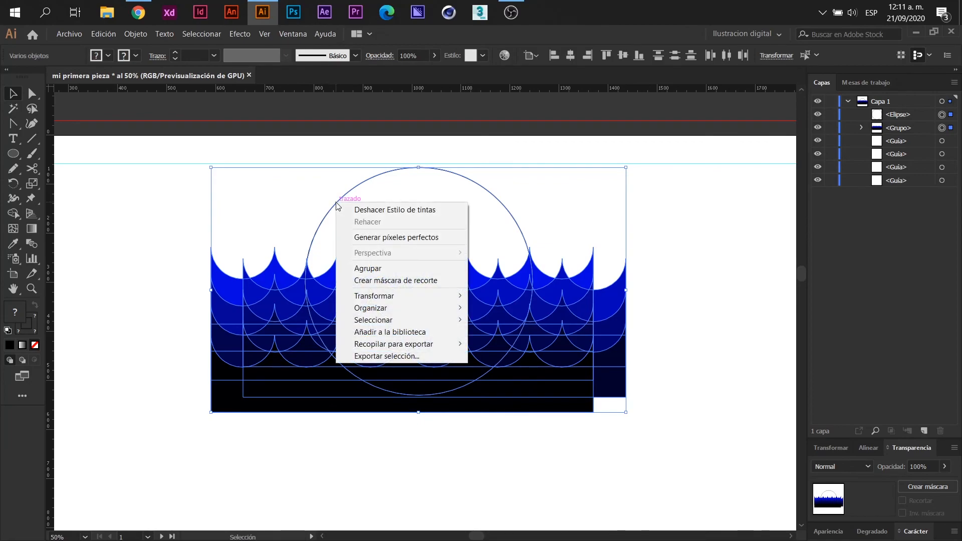
click(390, 280)
click(516, 440)
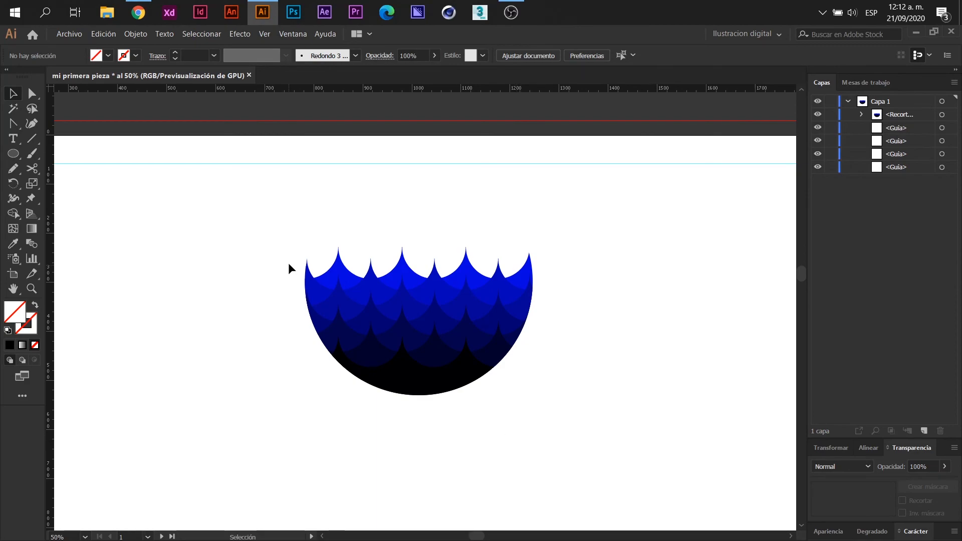
Isolate the clipping group to examine the full wave strips inside the mask, and exit isolation mode.
click(327, 276)
double_click(416, 321)
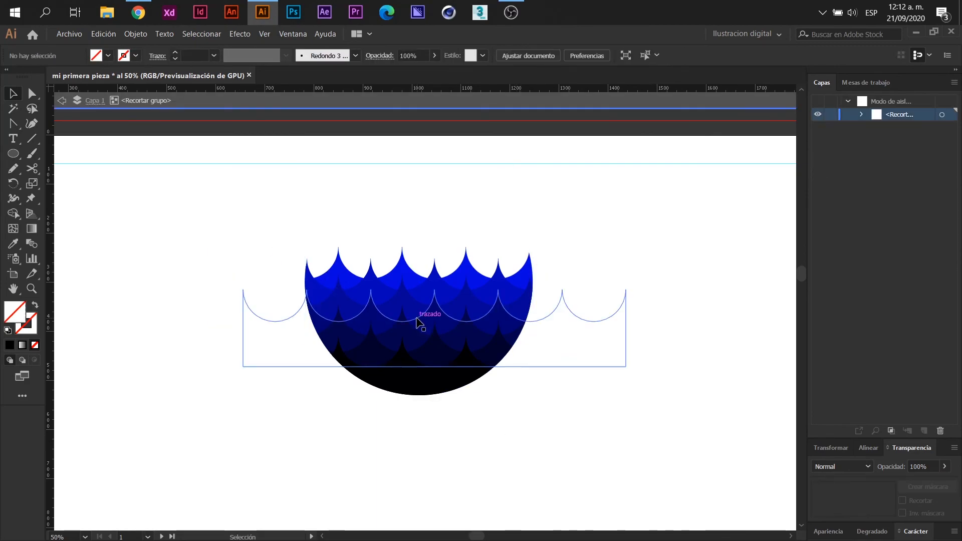
click(401, 354)
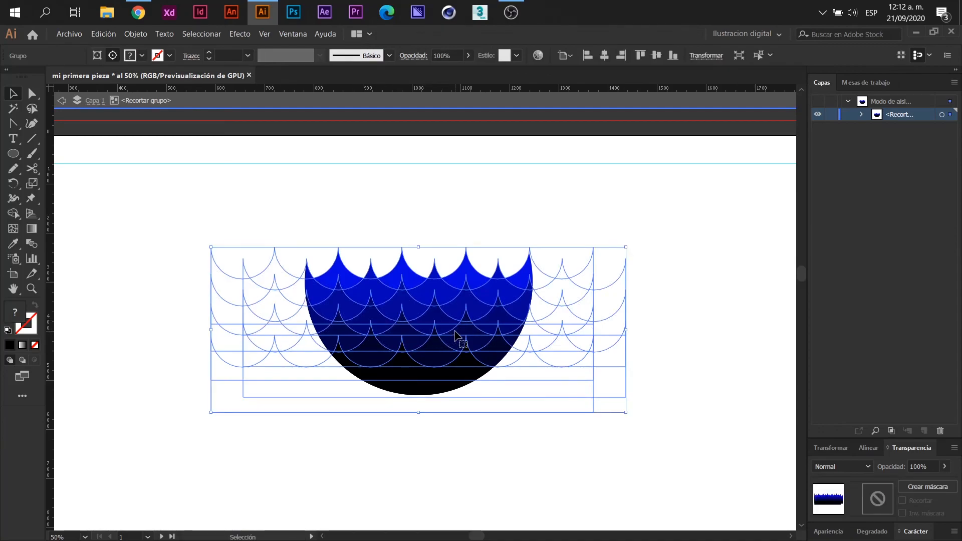
double_click(478, 441)
Move the clipped wave circle down toward the middle of the first artboard and deselect it.
click(444, 366)
scroll(444, 367, down, 2)
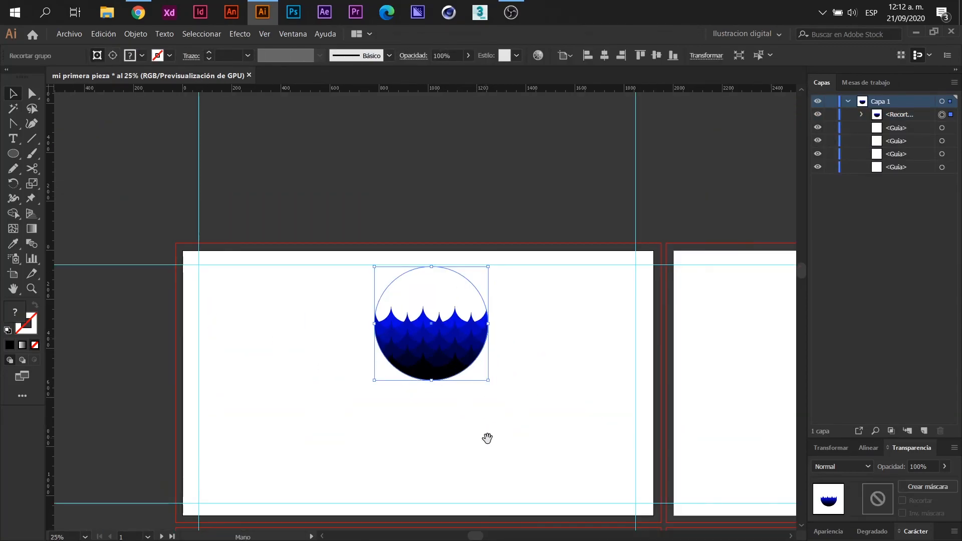
drag(487, 438, 469, 386)
drag(402, 309, 401, 359)
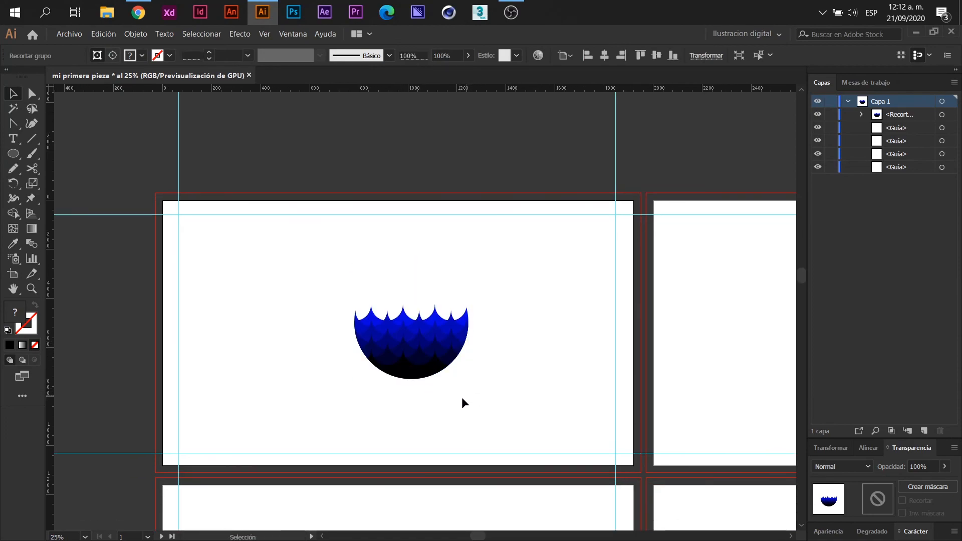
click(461, 398)
scroll(473, 385, up, 2)
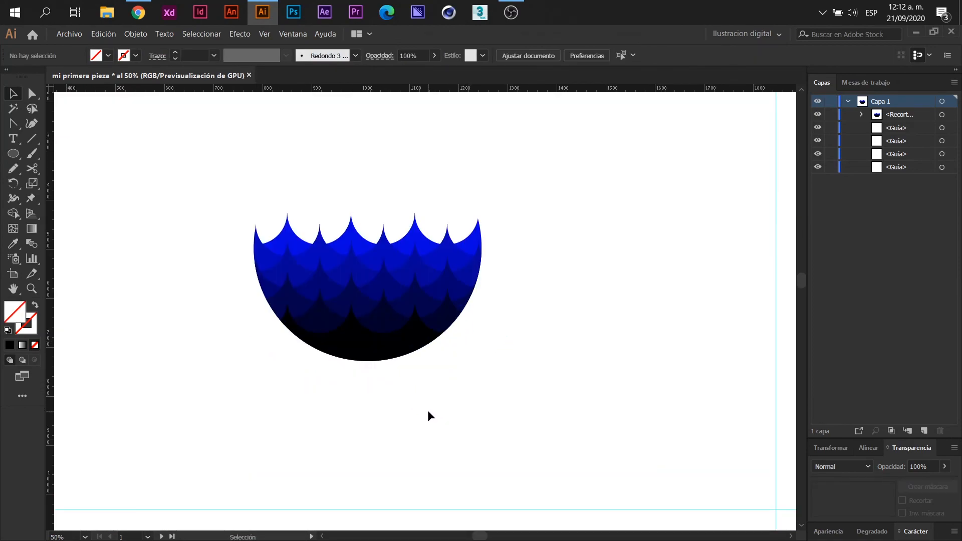